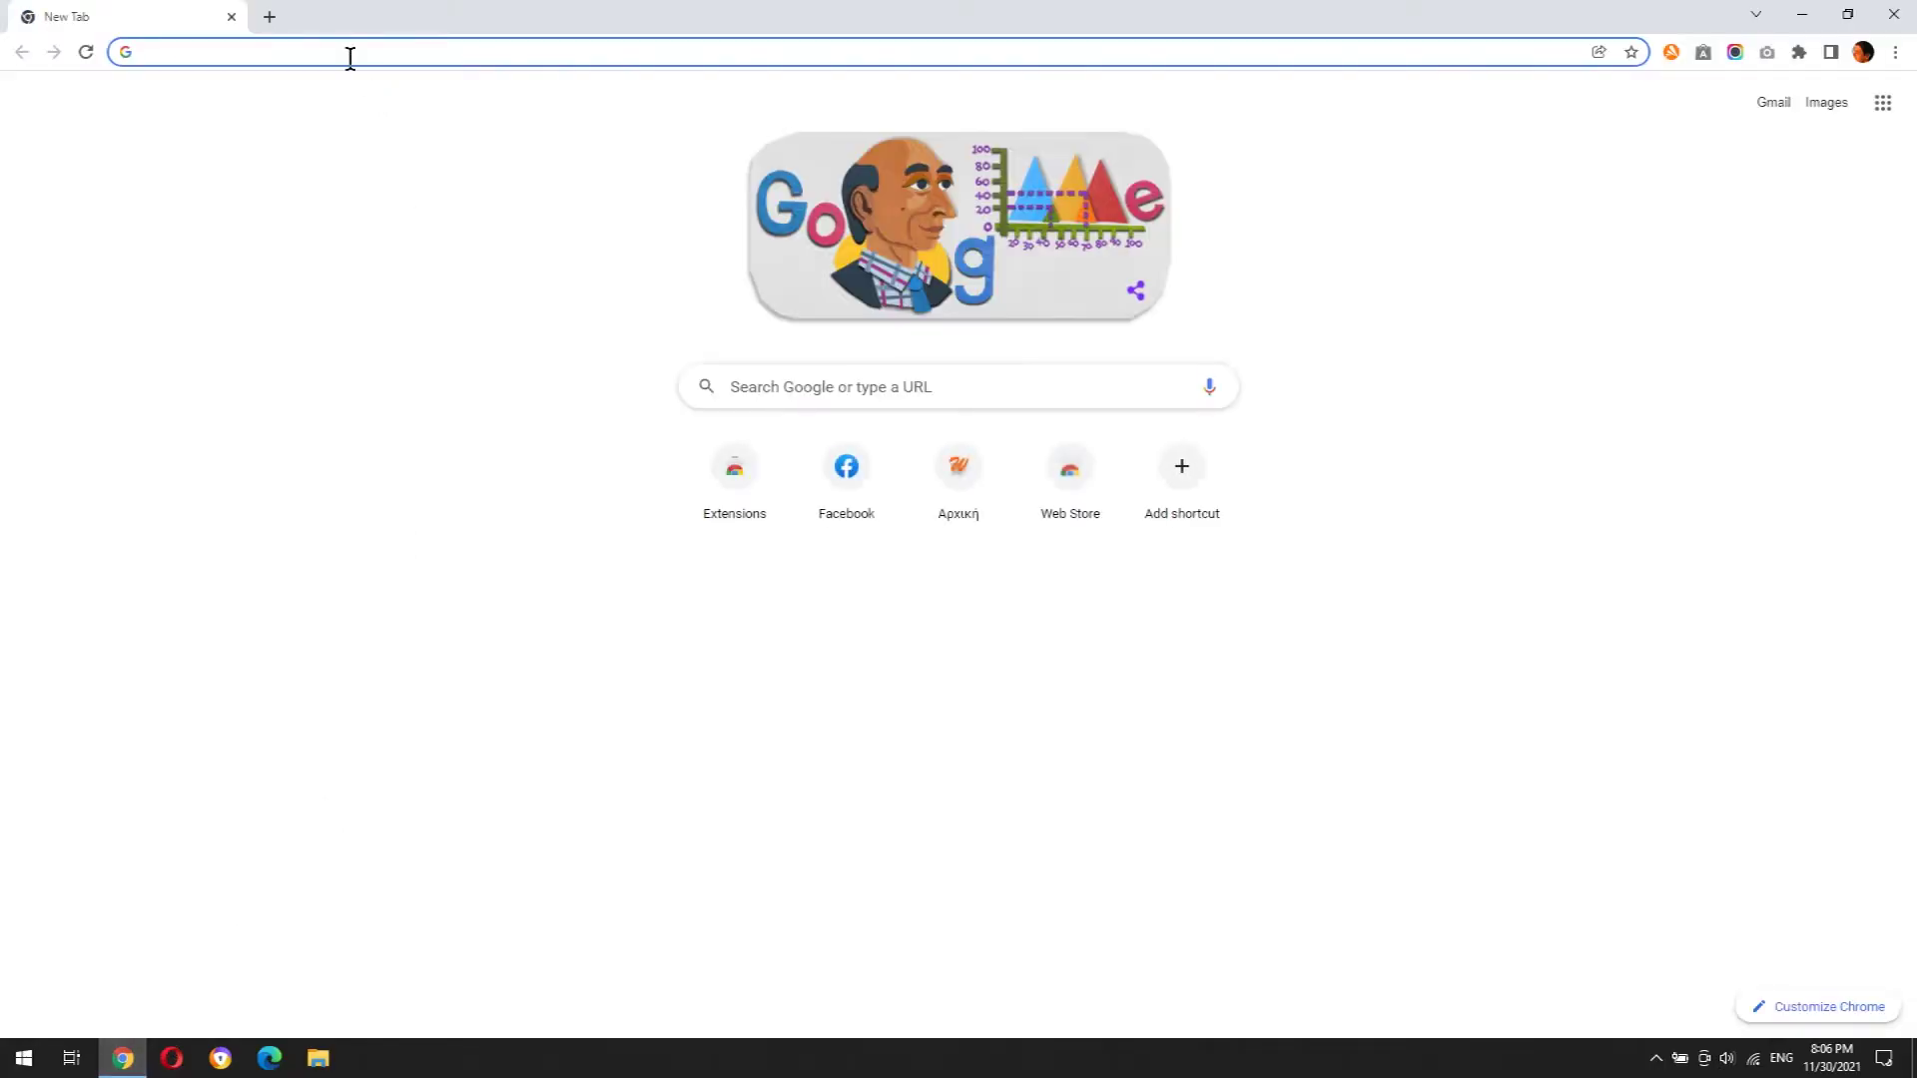
# Search the Web Store for 'nimbus screenshot' and add the Nimbus Screenshot & Screen Video Recorder extension
pyautogui.click(351, 57)
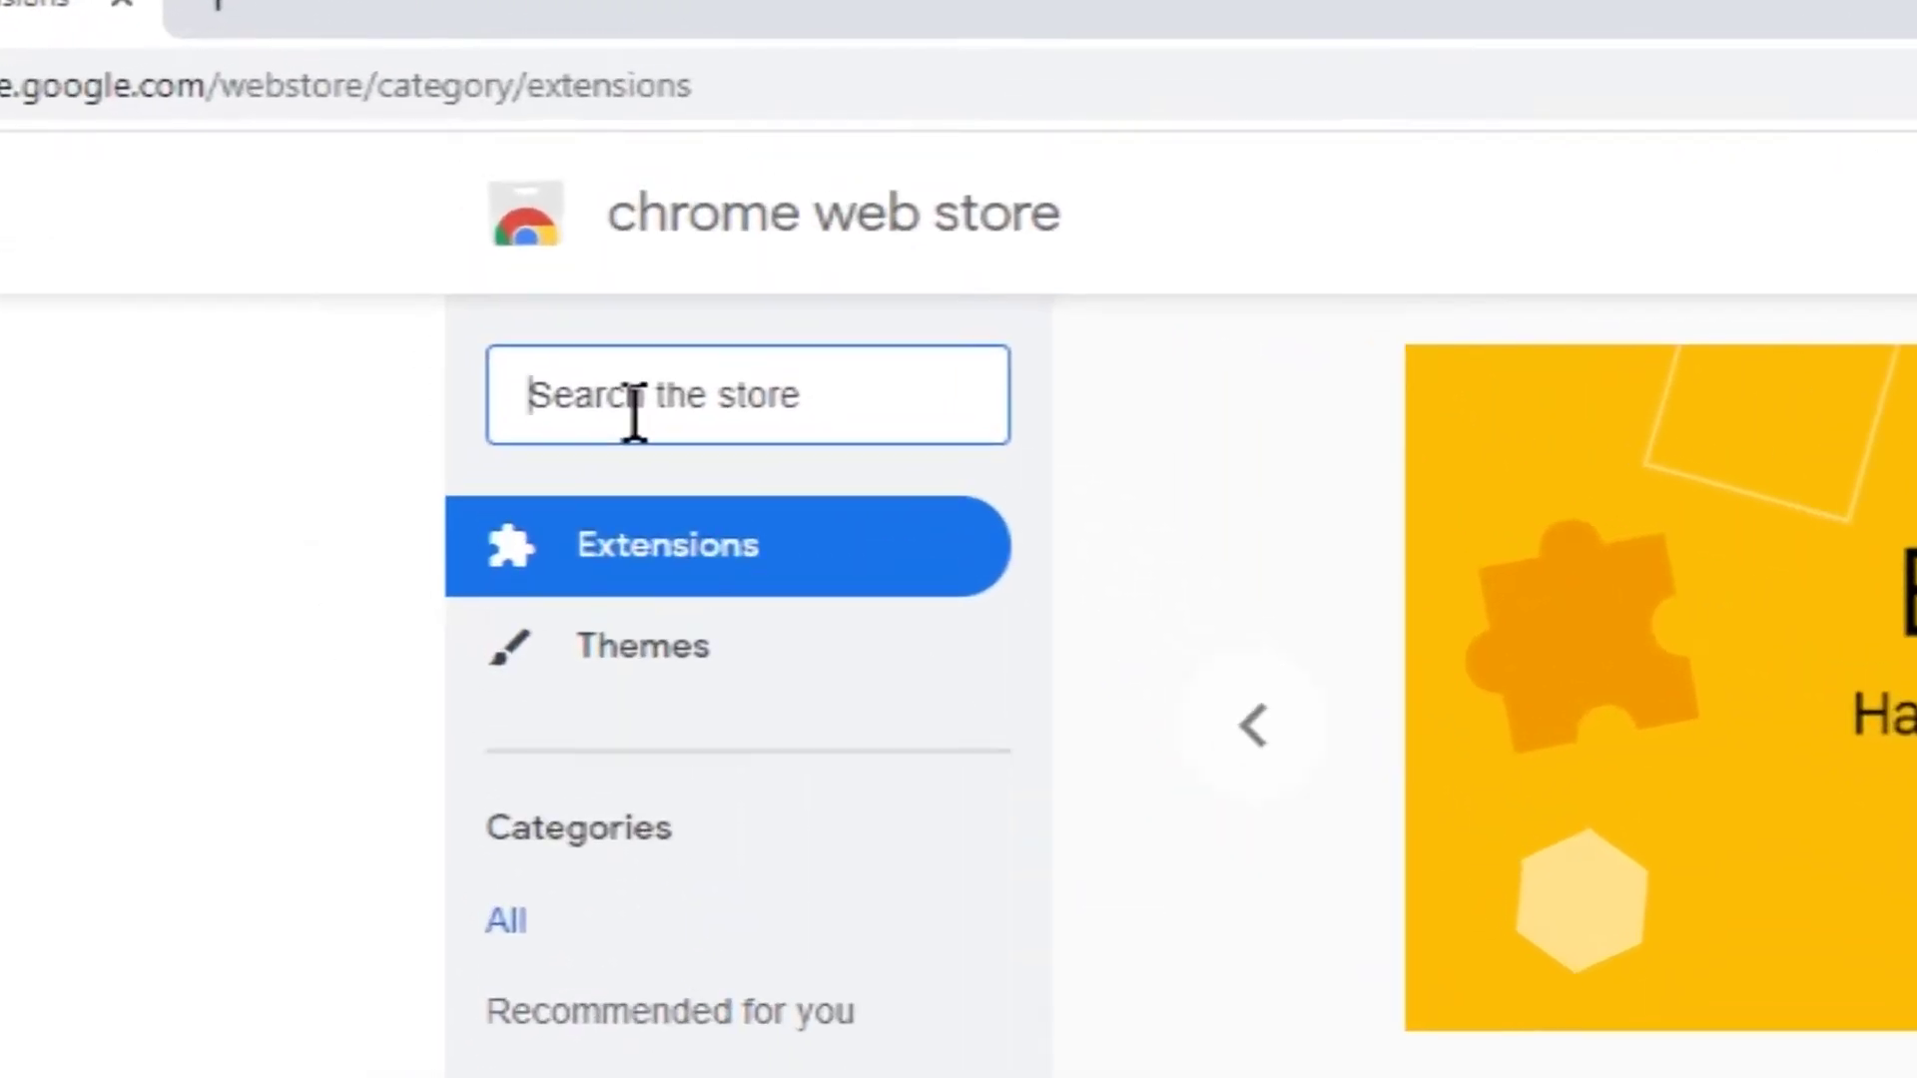
pyautogui.write('n')
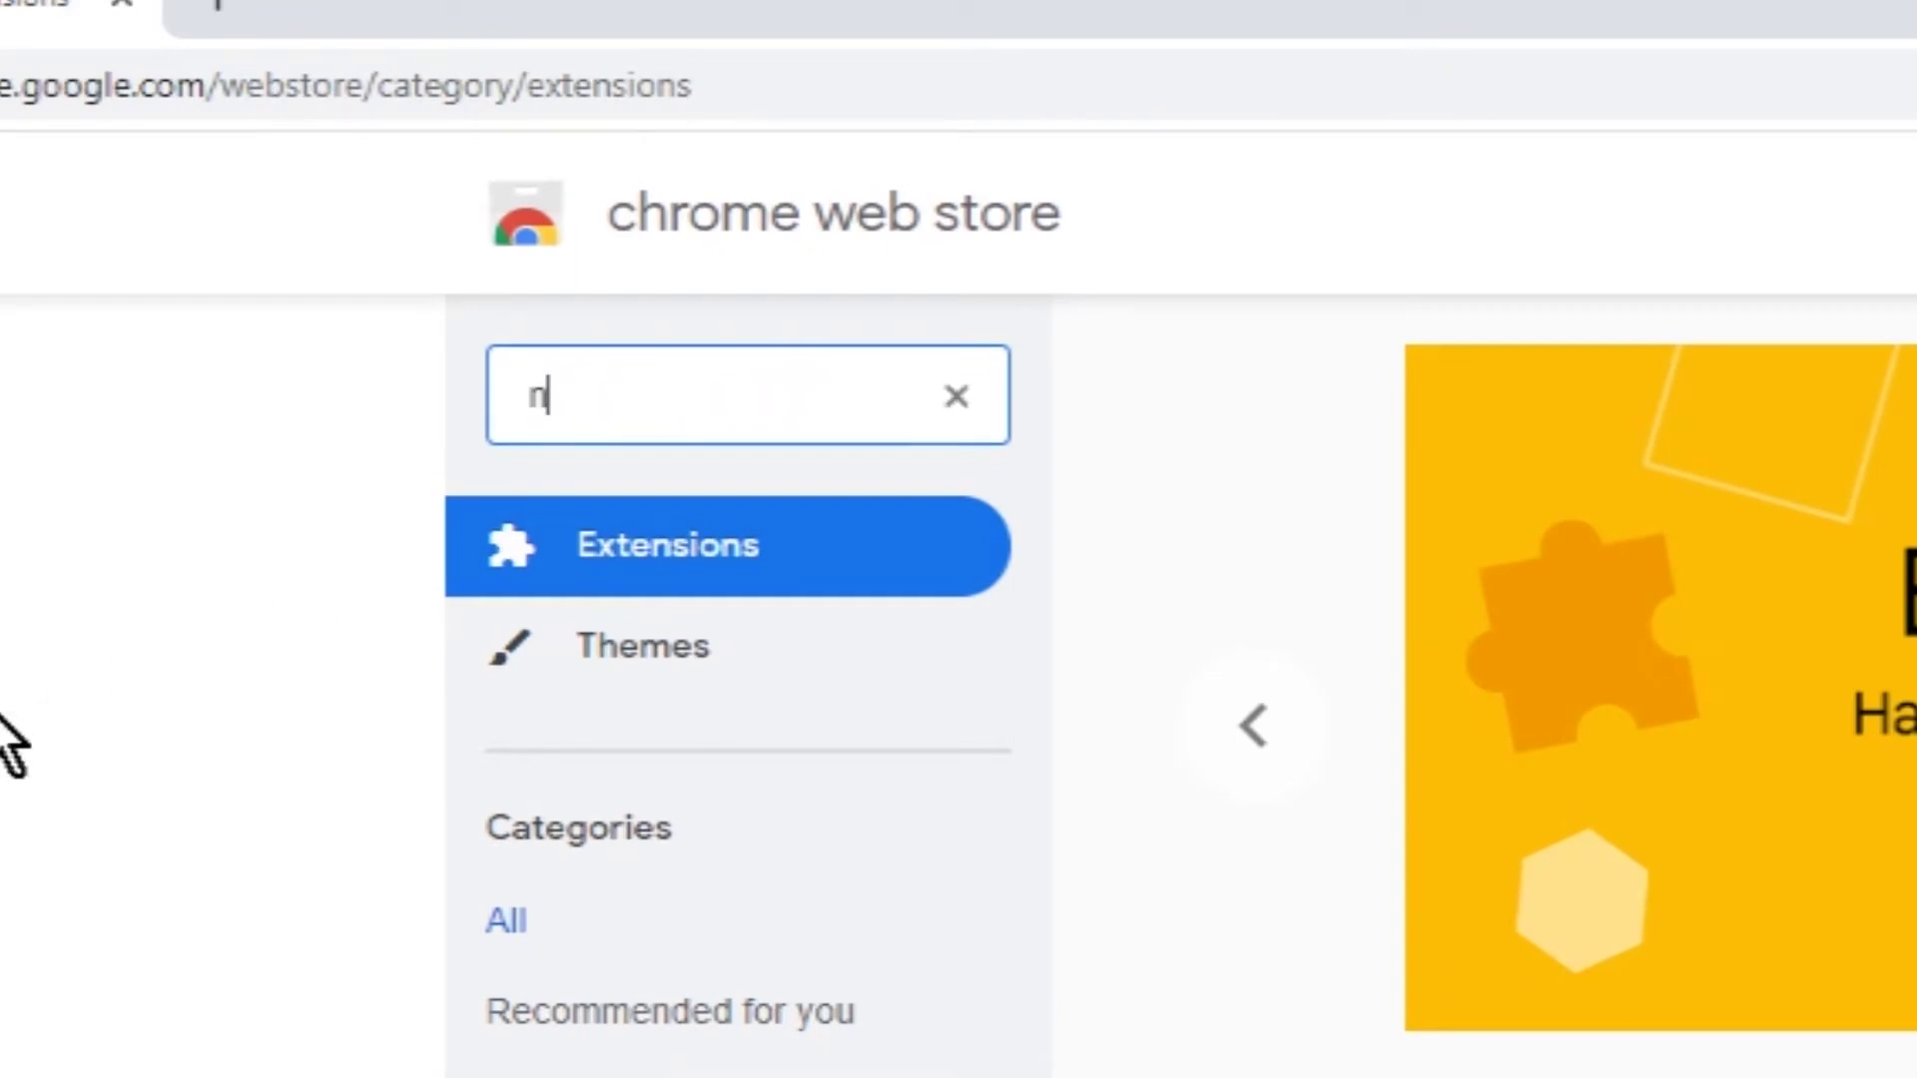
pyautogui.write('imbus')
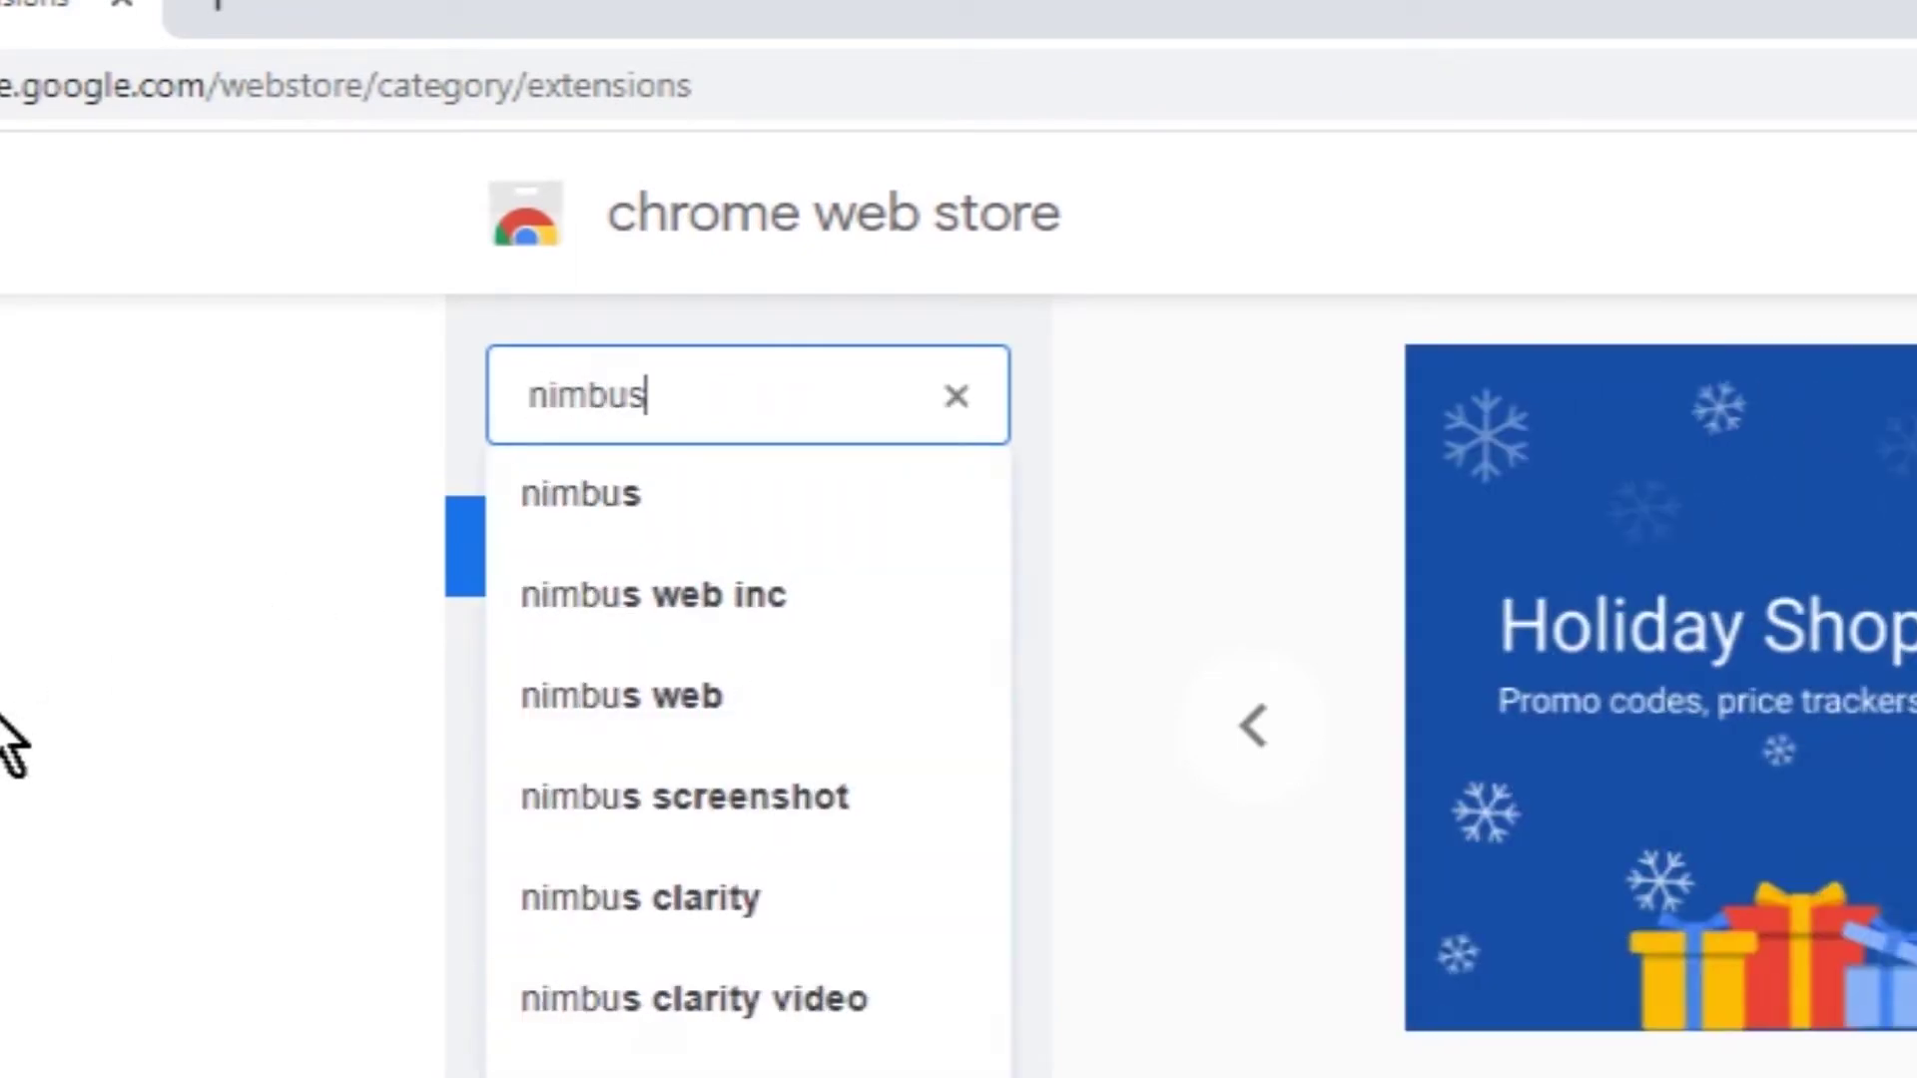
pyautogui.write(' scre')
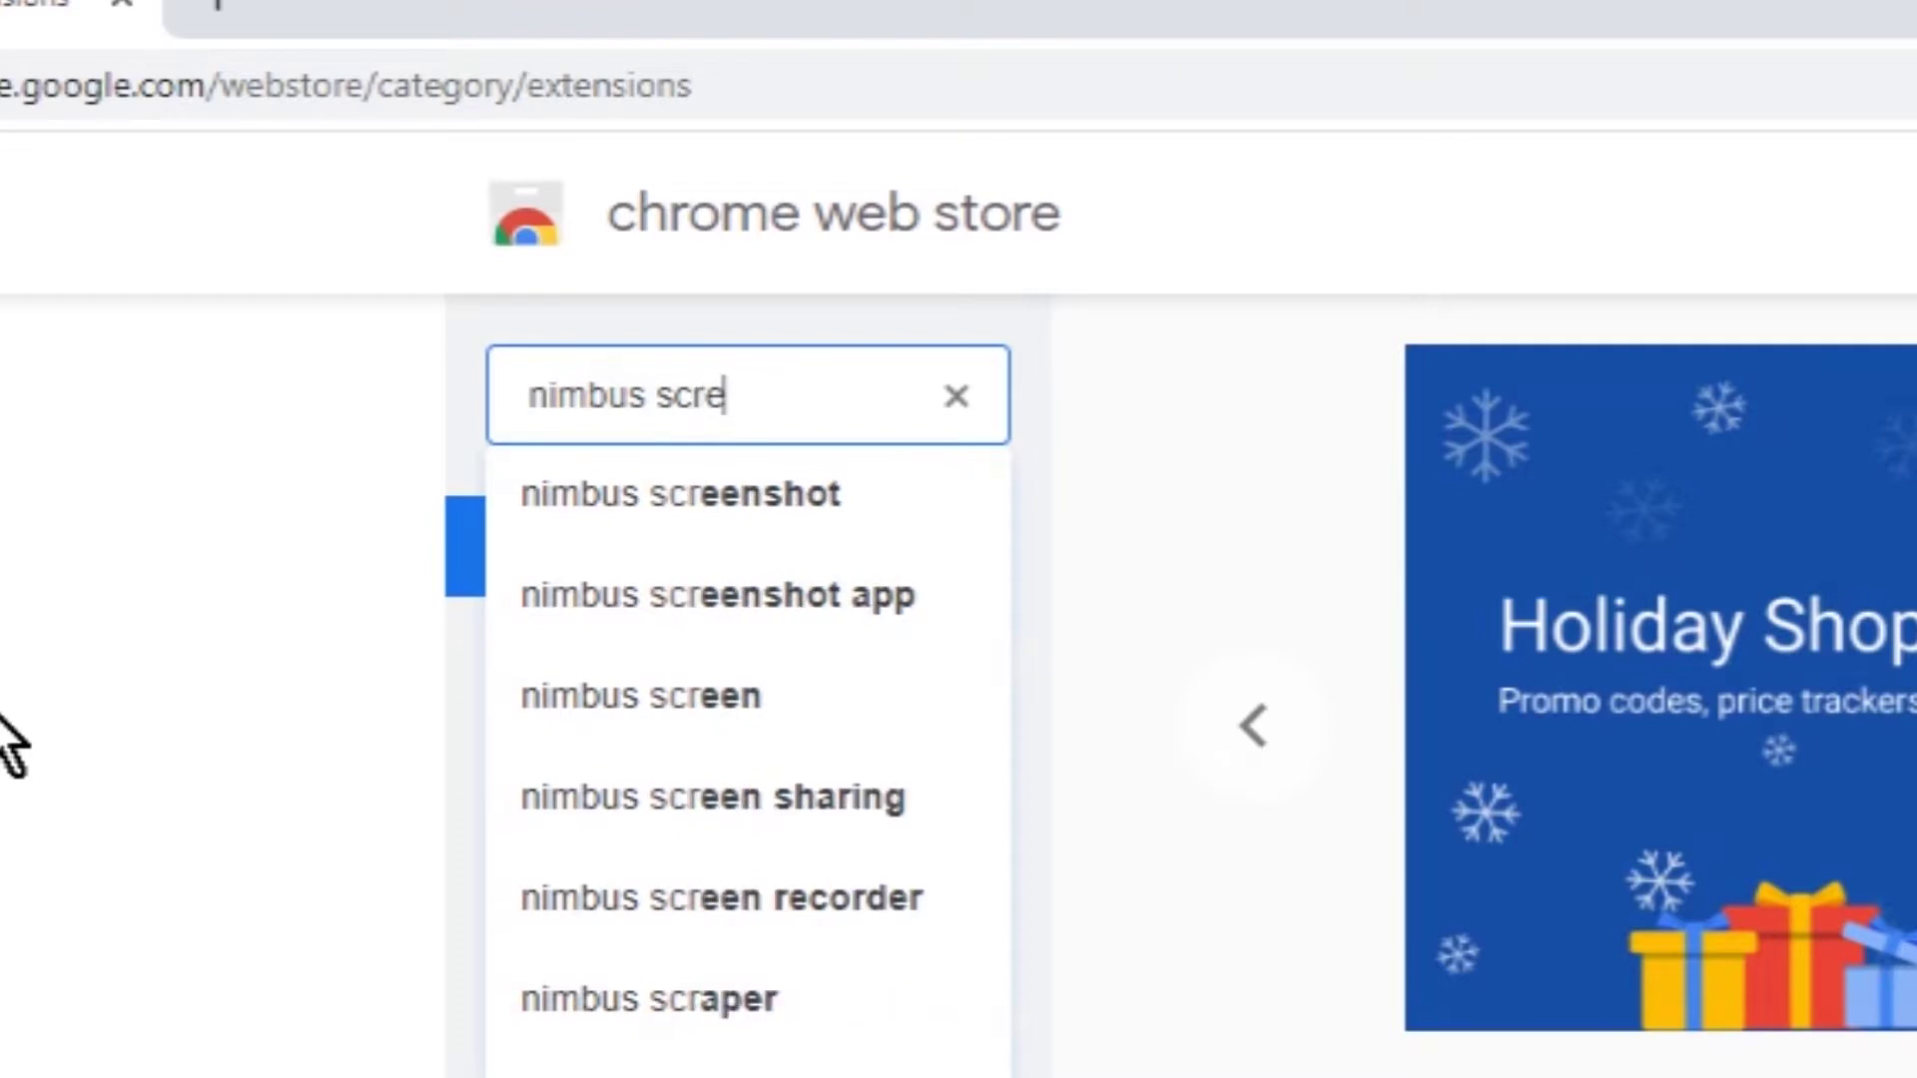
pyautogui.write('enshot')
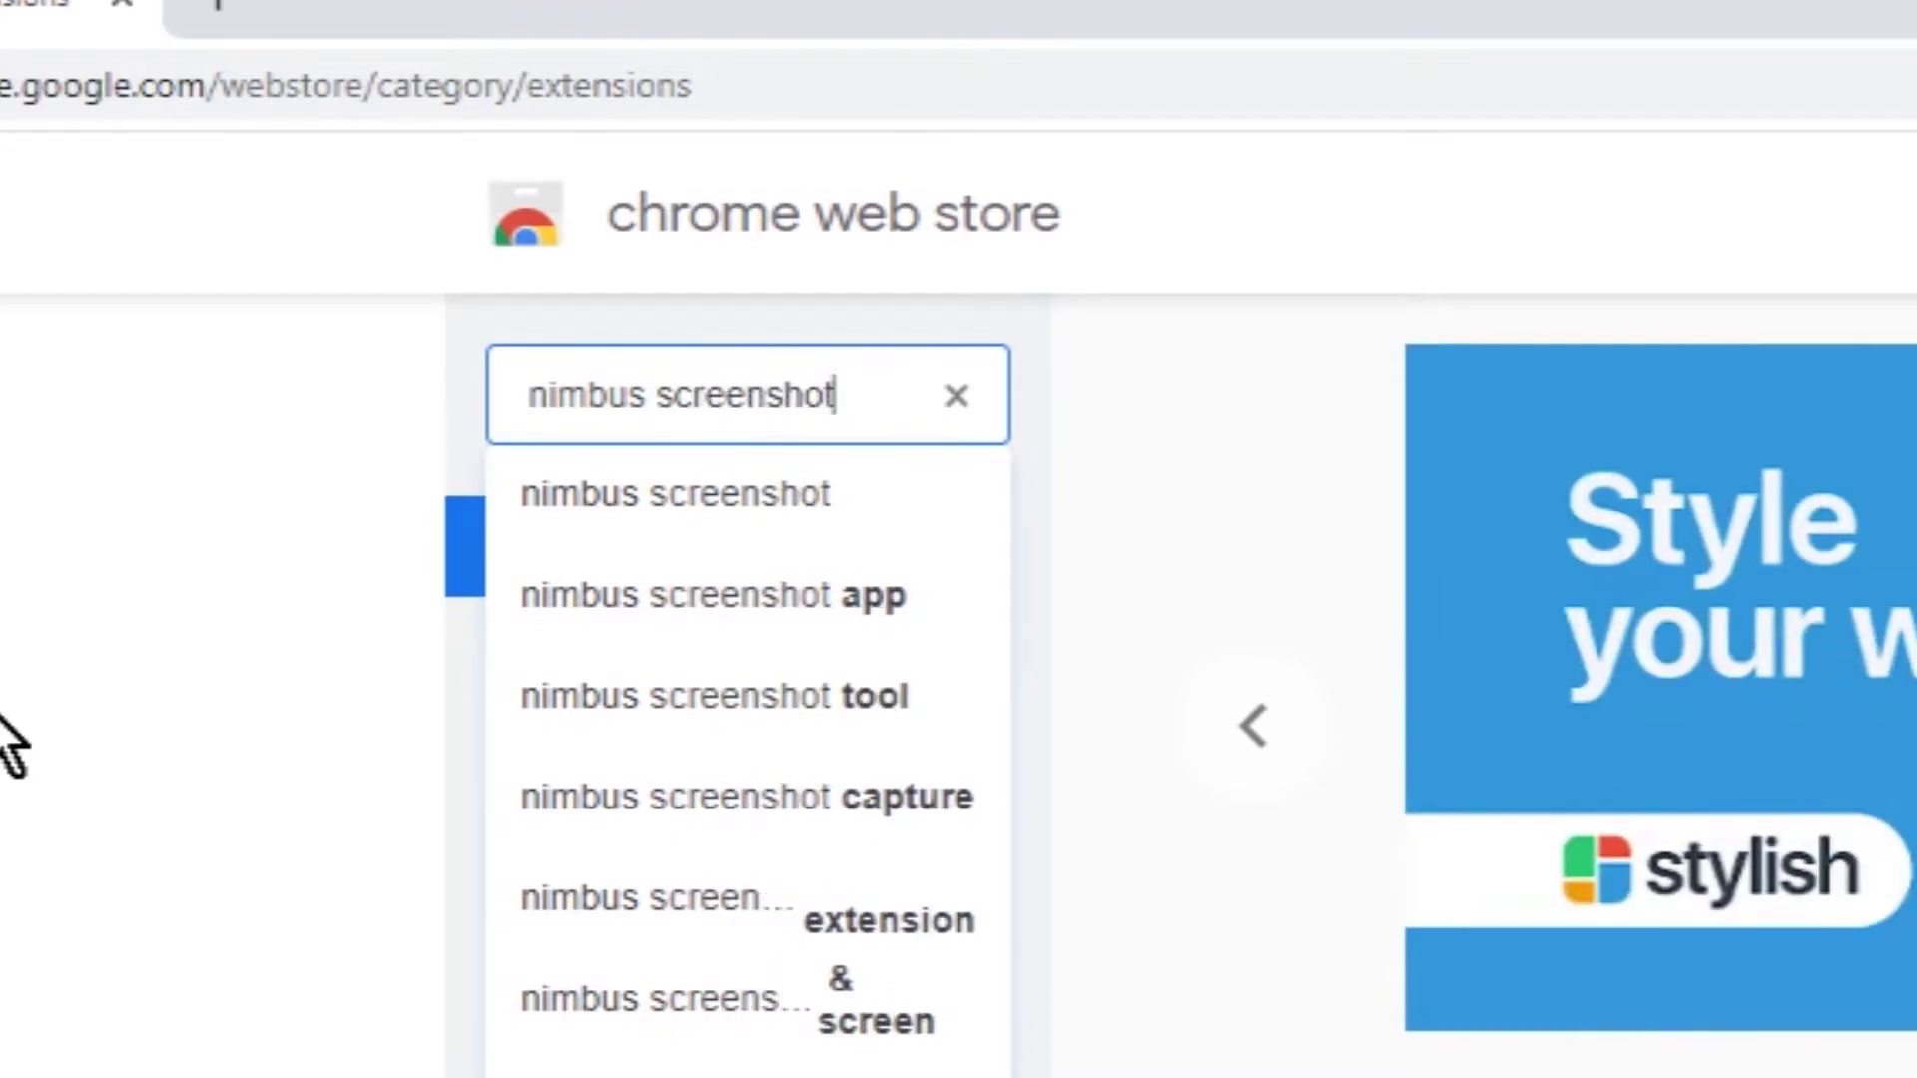
pyautogui.press('Return')
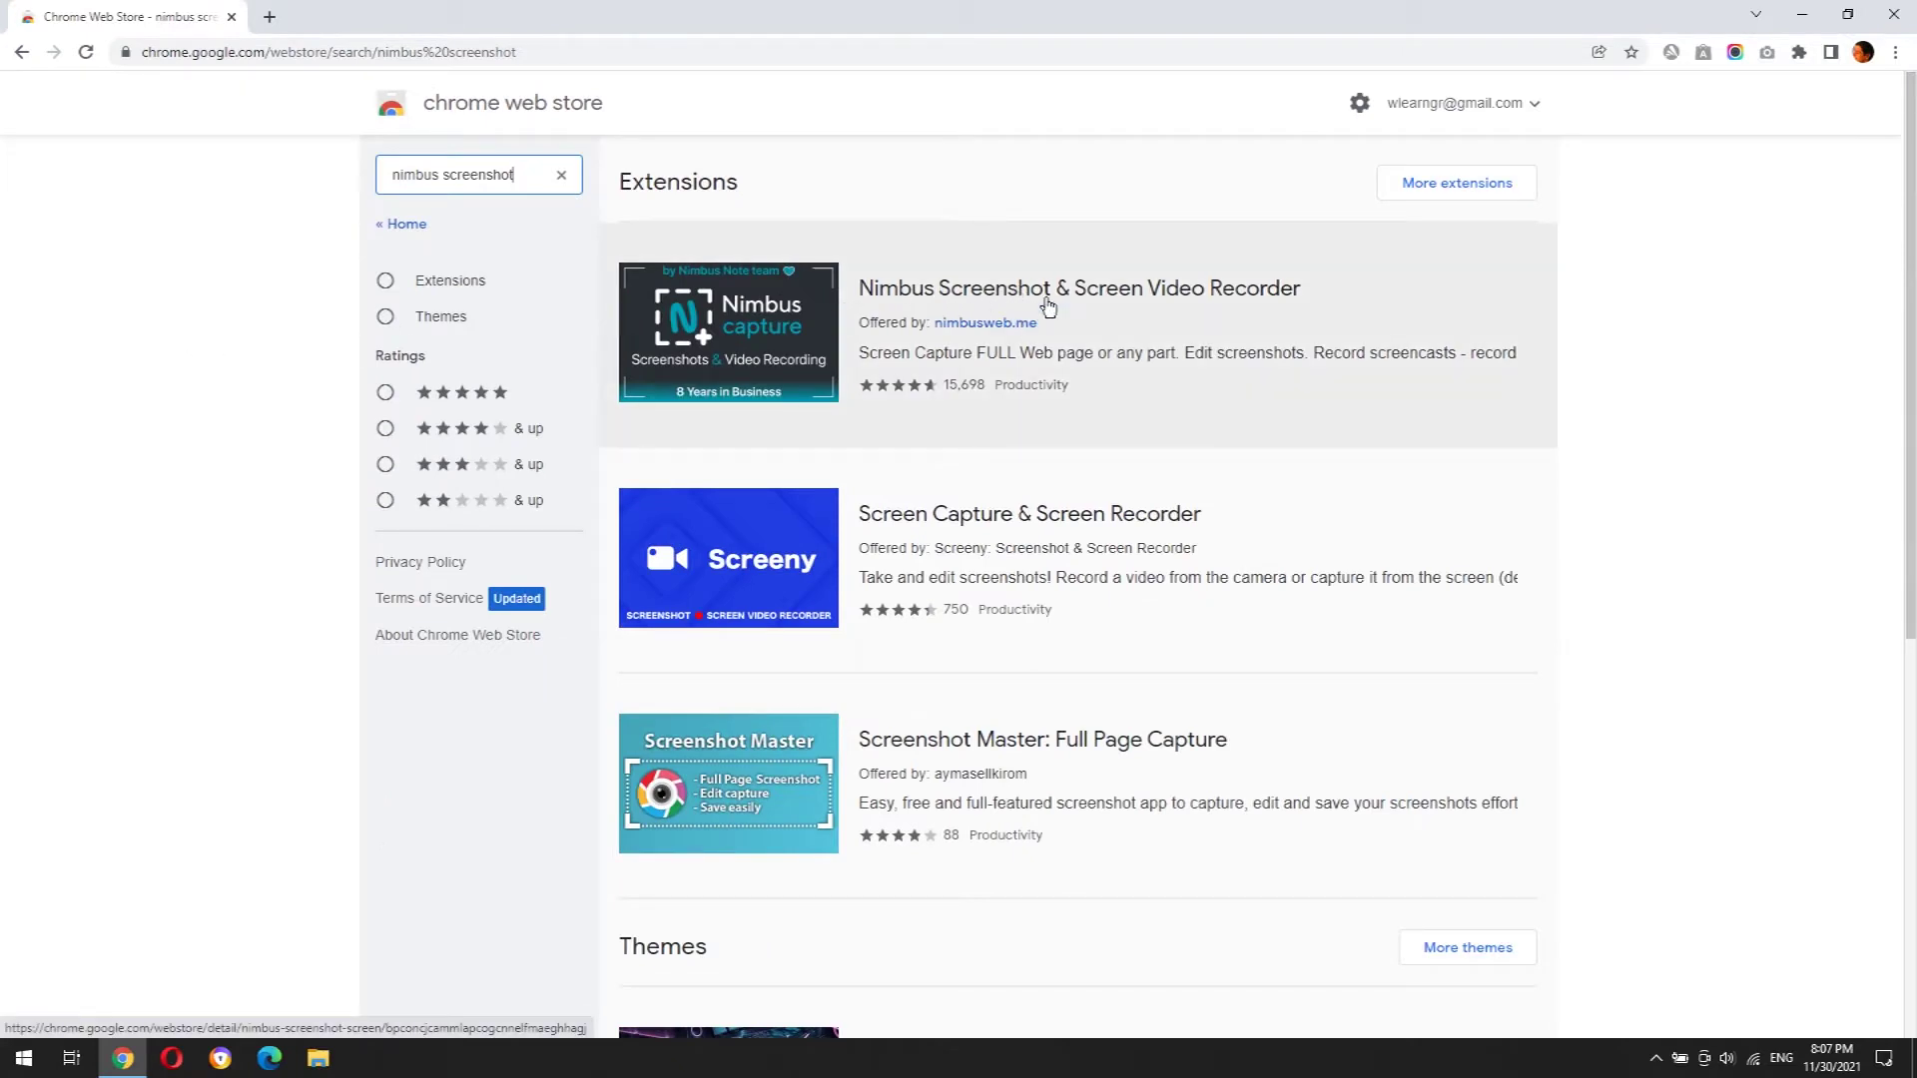
pyautogui.click(1048, 300)
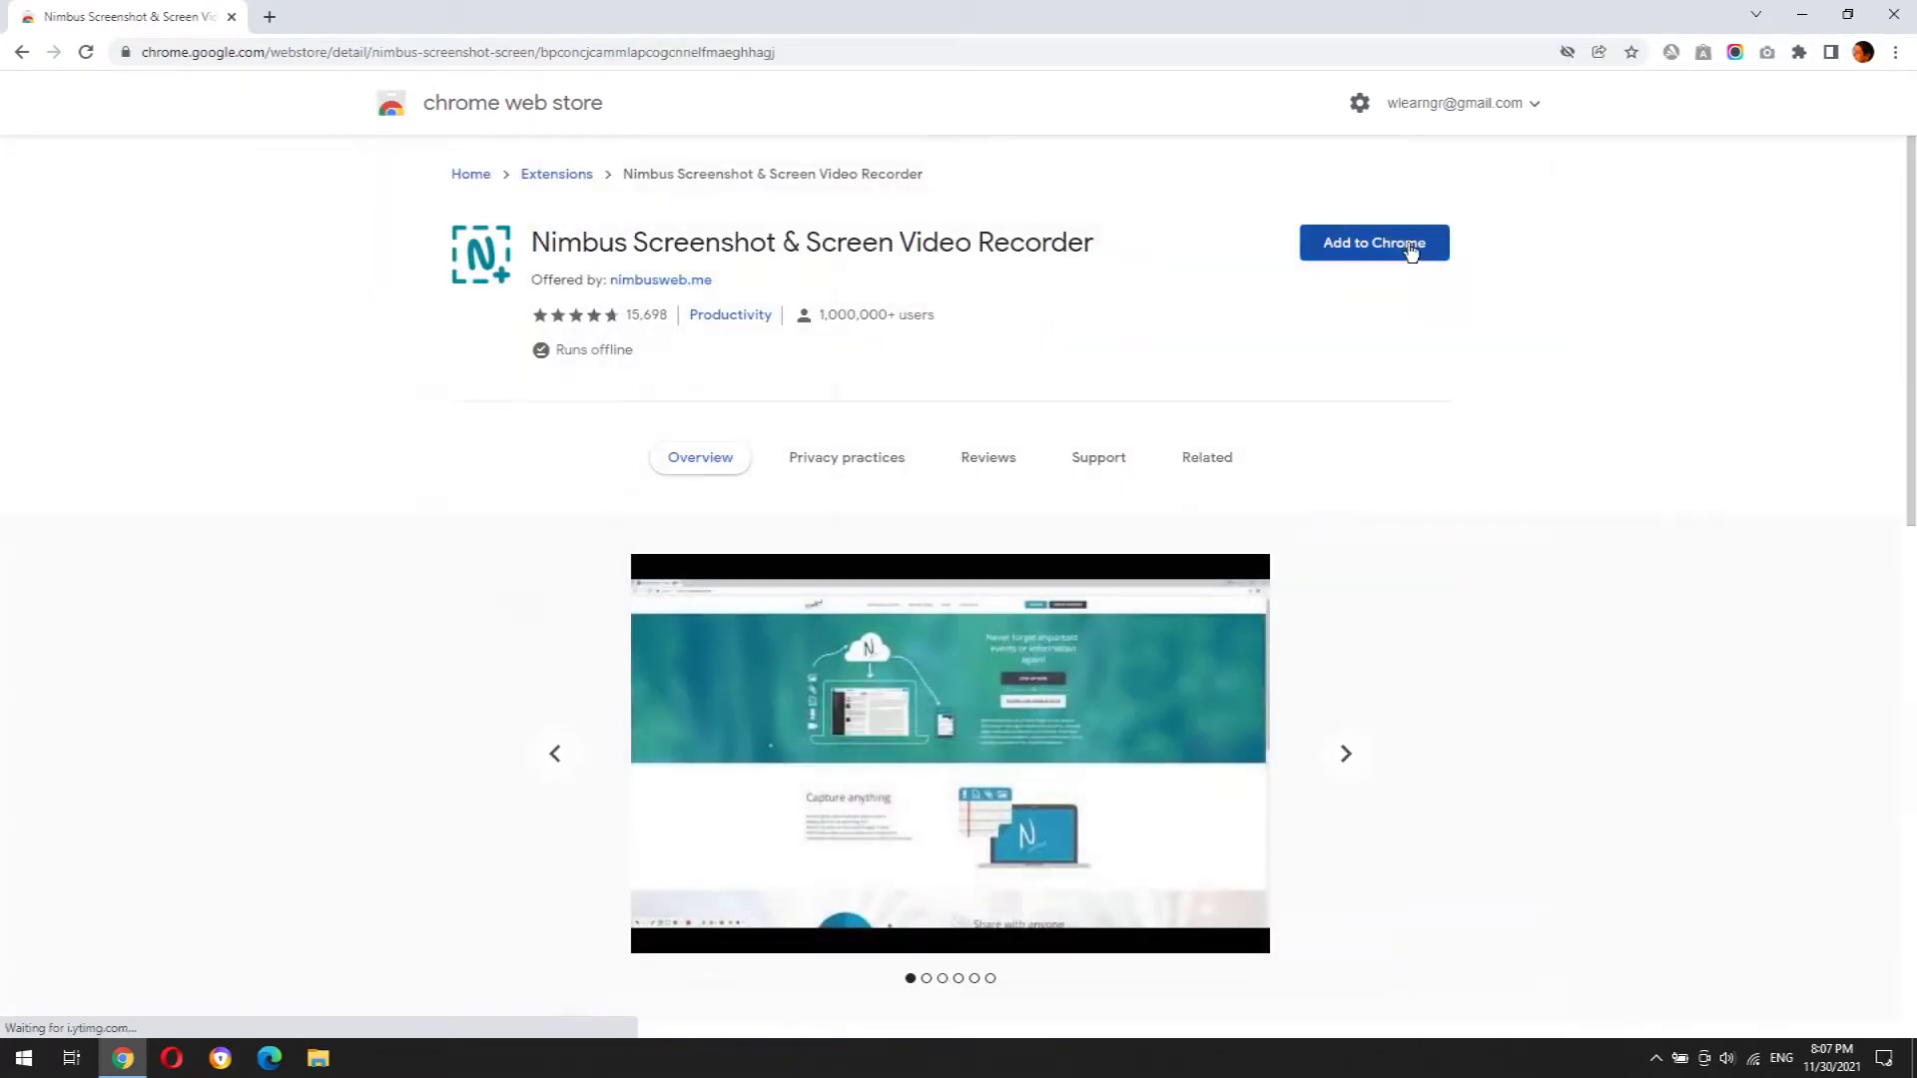
pyautogui.click(1406, 256)
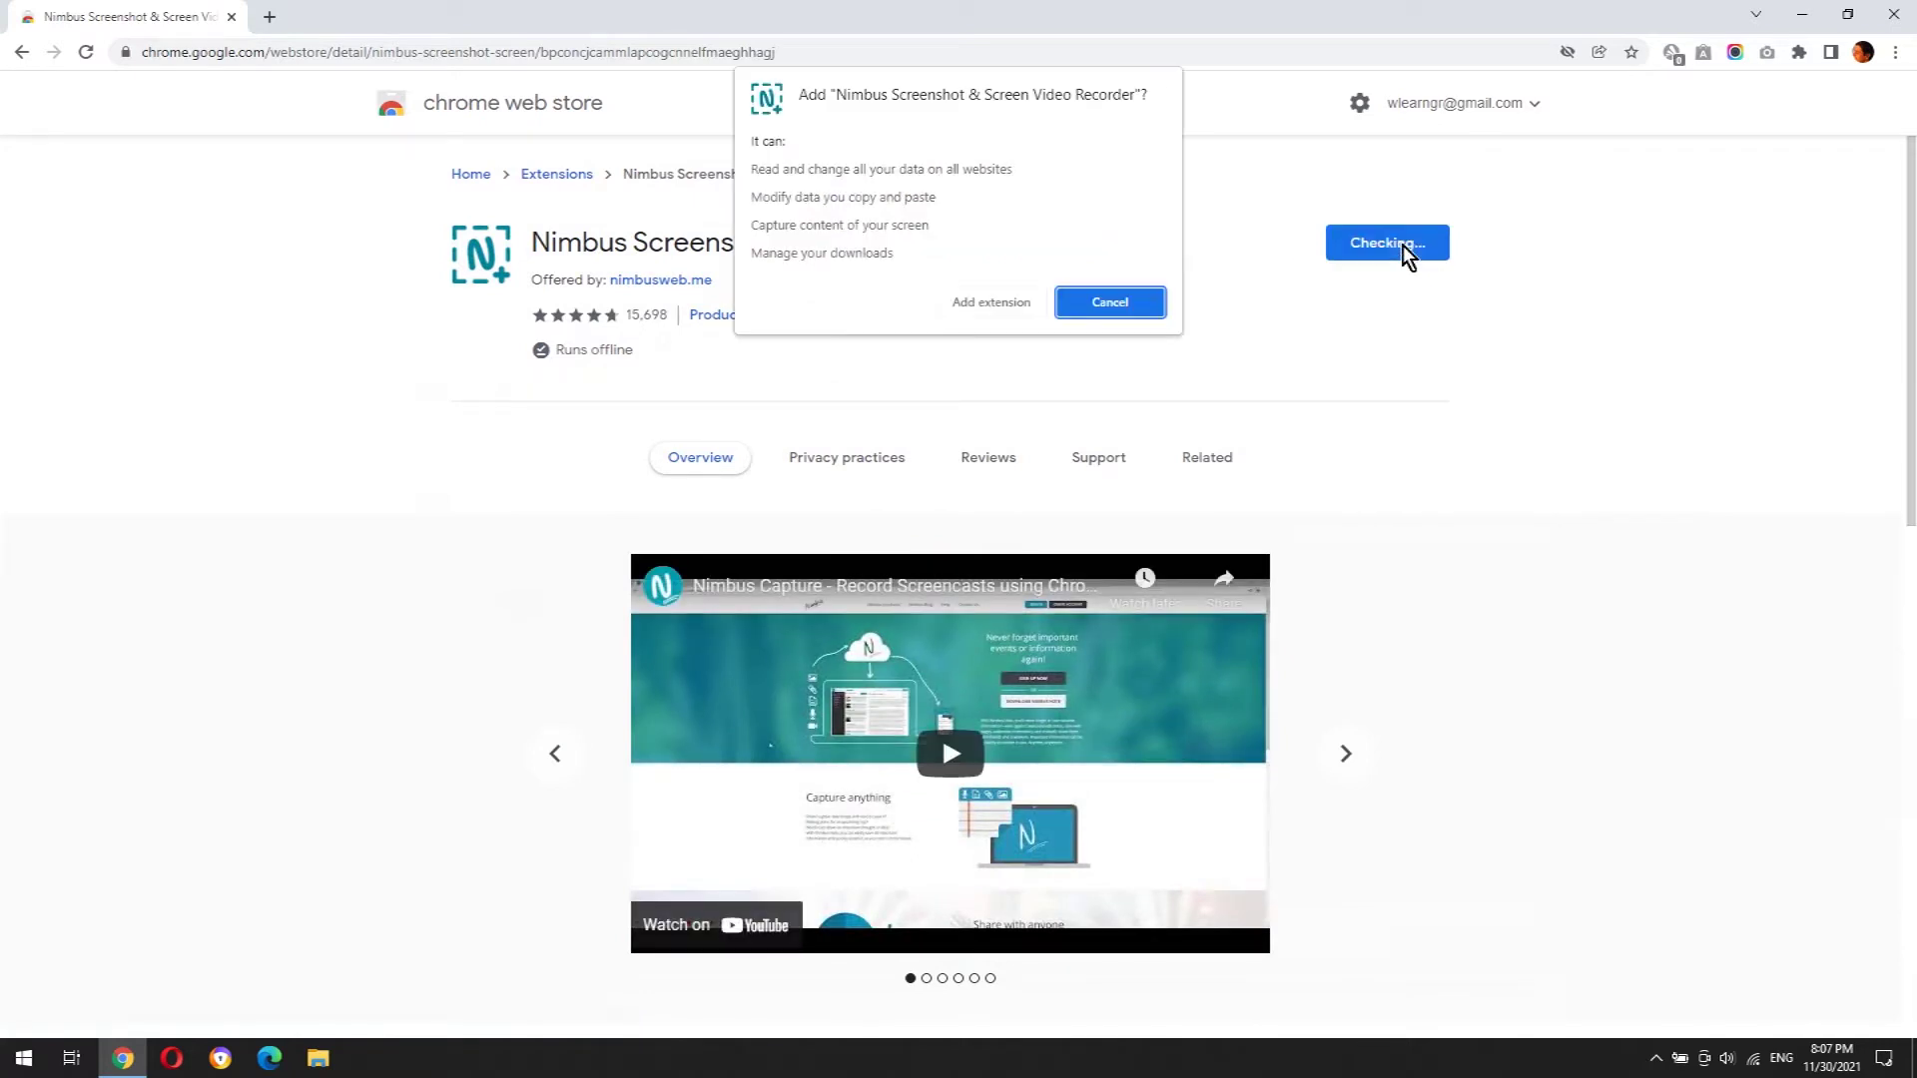
pyautogui.click(1014, 309)
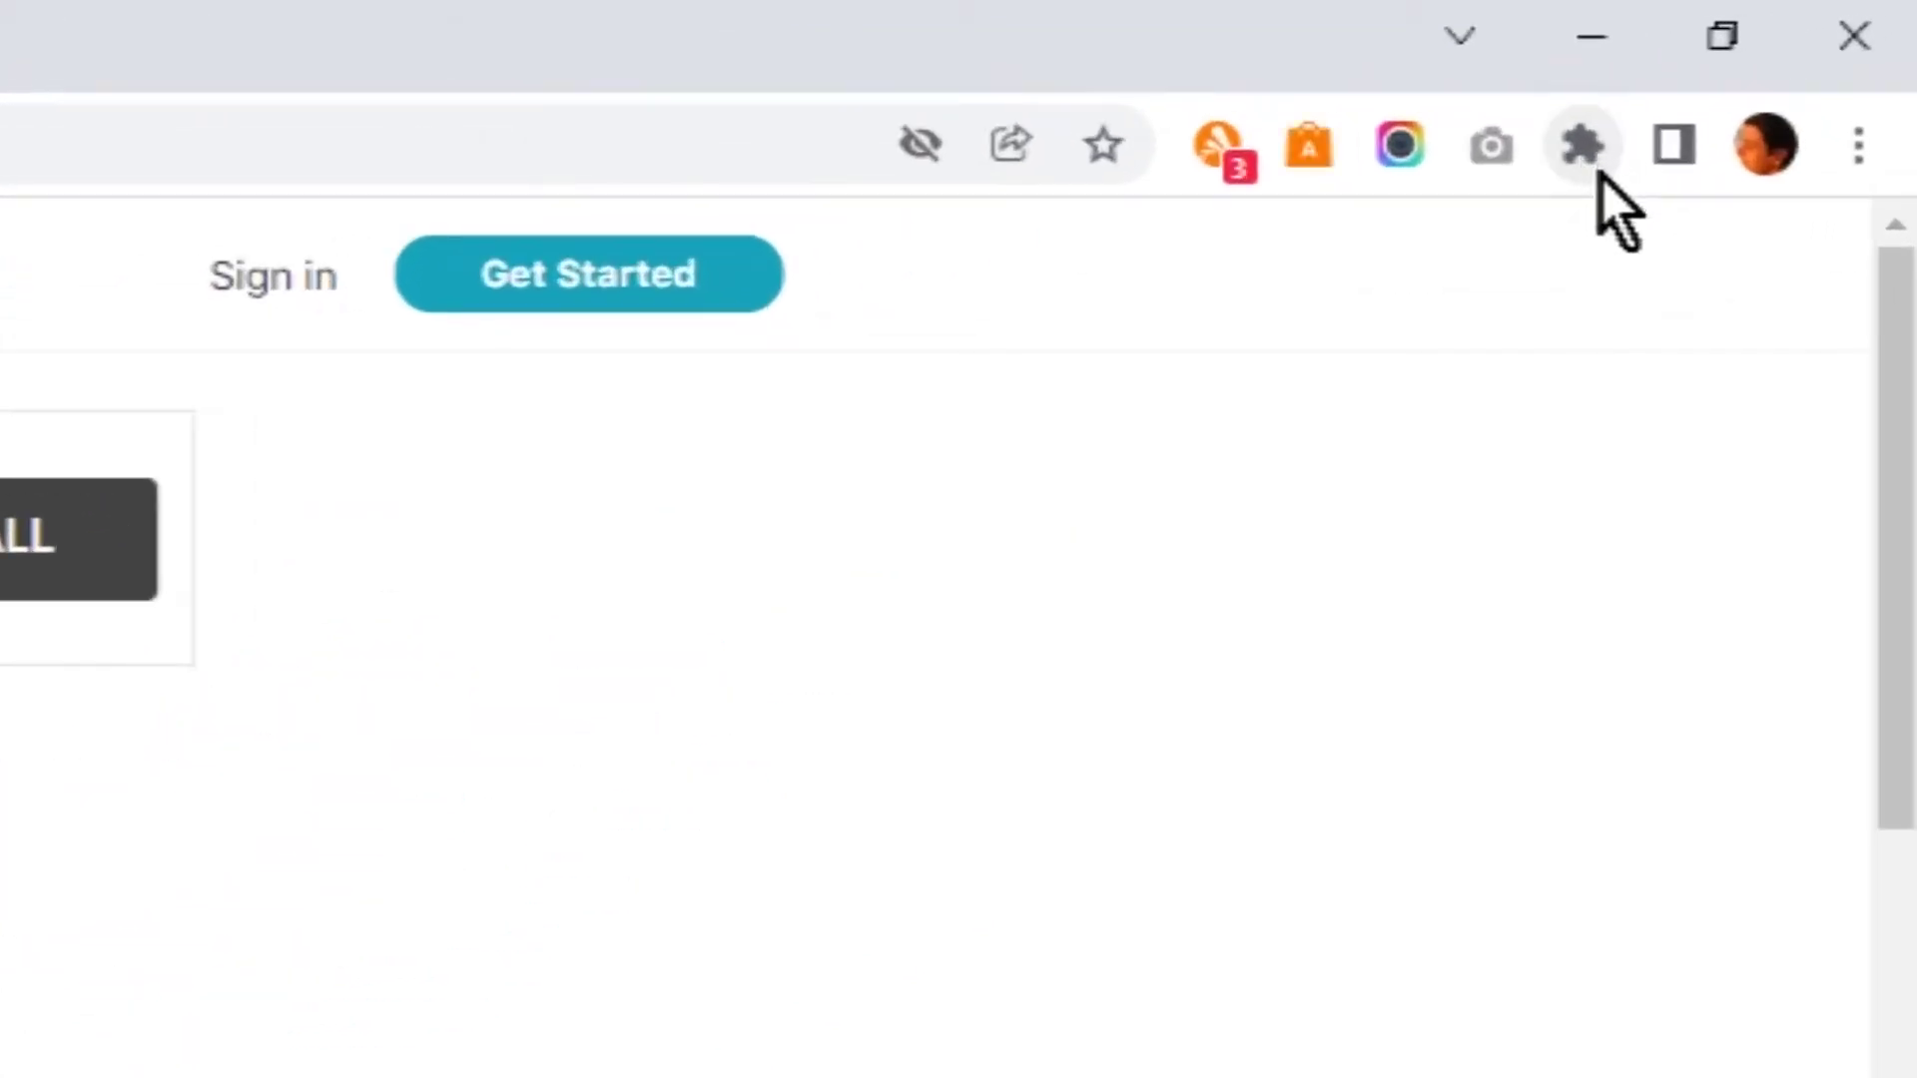
# Pin Nimbus to the Chrome toolbar from the Extensions panel and preview its capture menu
pyautogui.click(1584, 148)
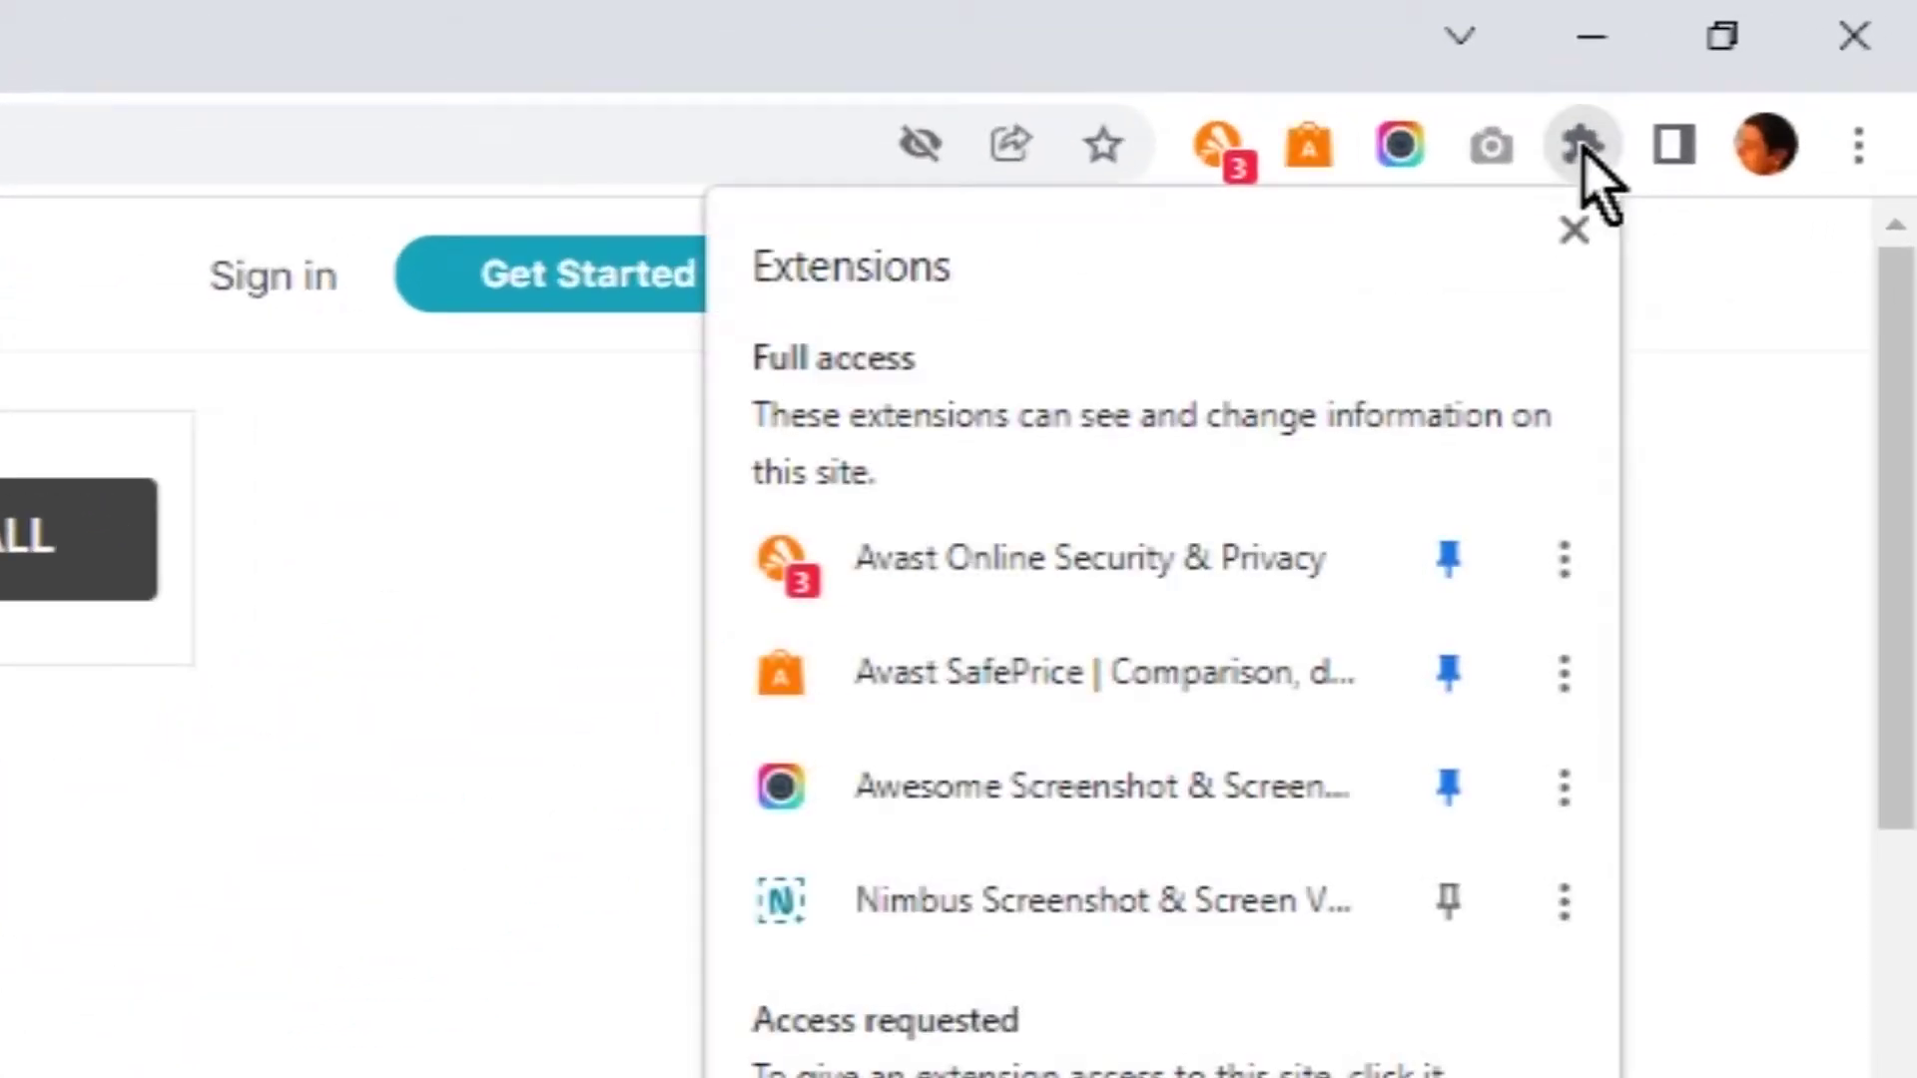
pyautogui.click(1453, 899)
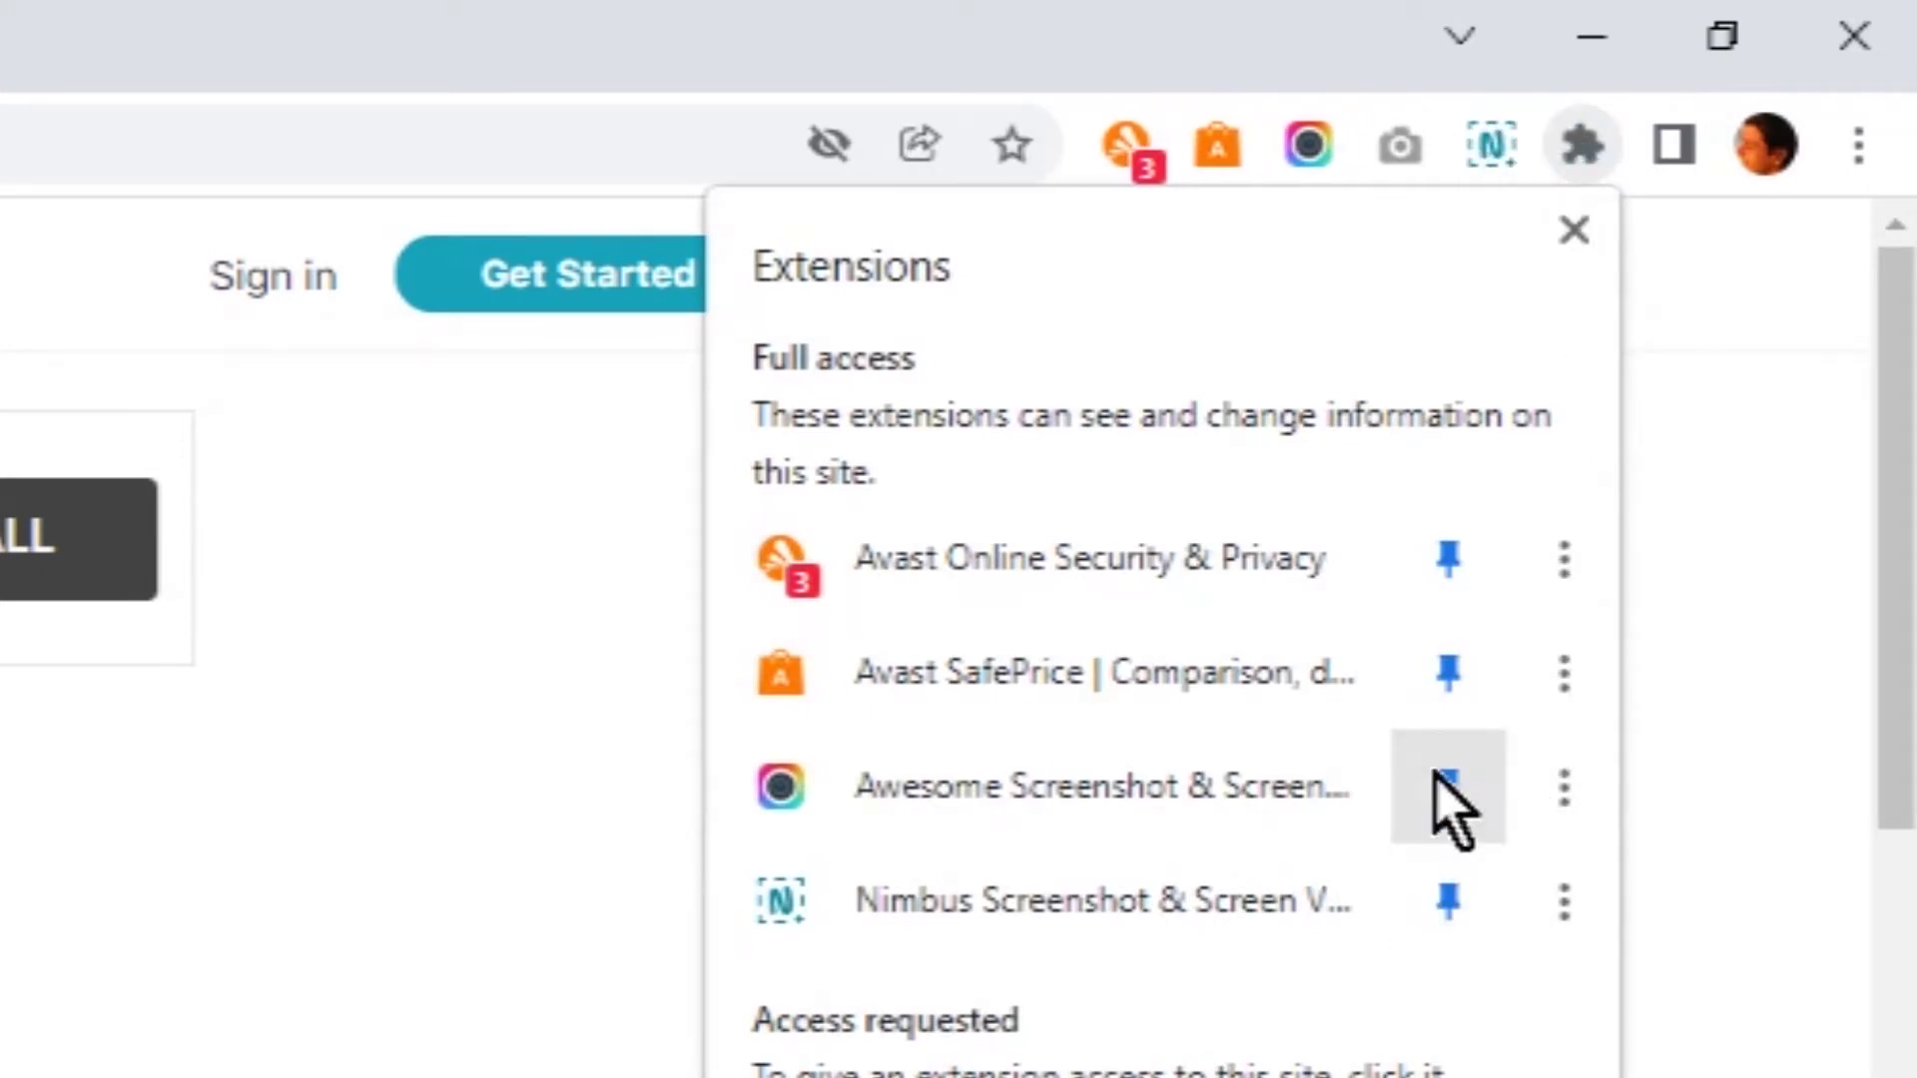
pyautogui.click(1573, 230)
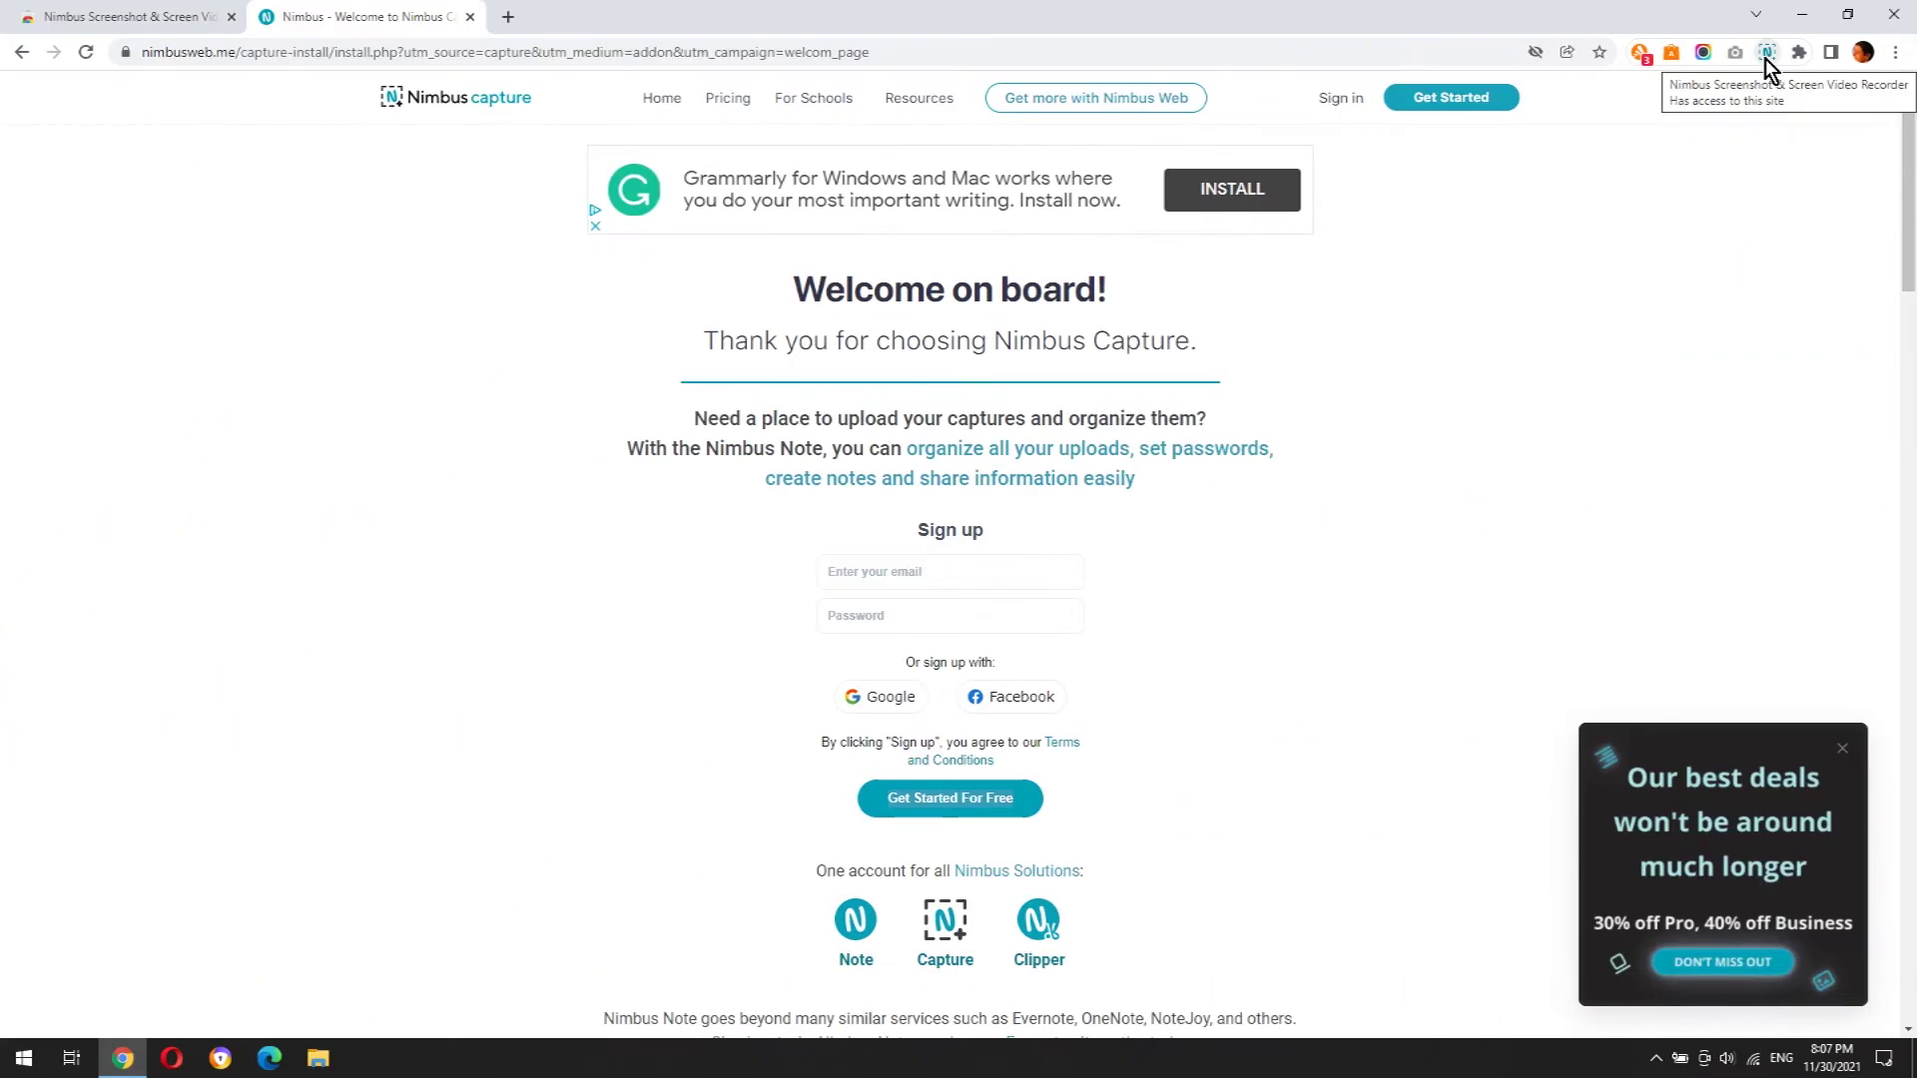
pyautogui.click(1766, 58)
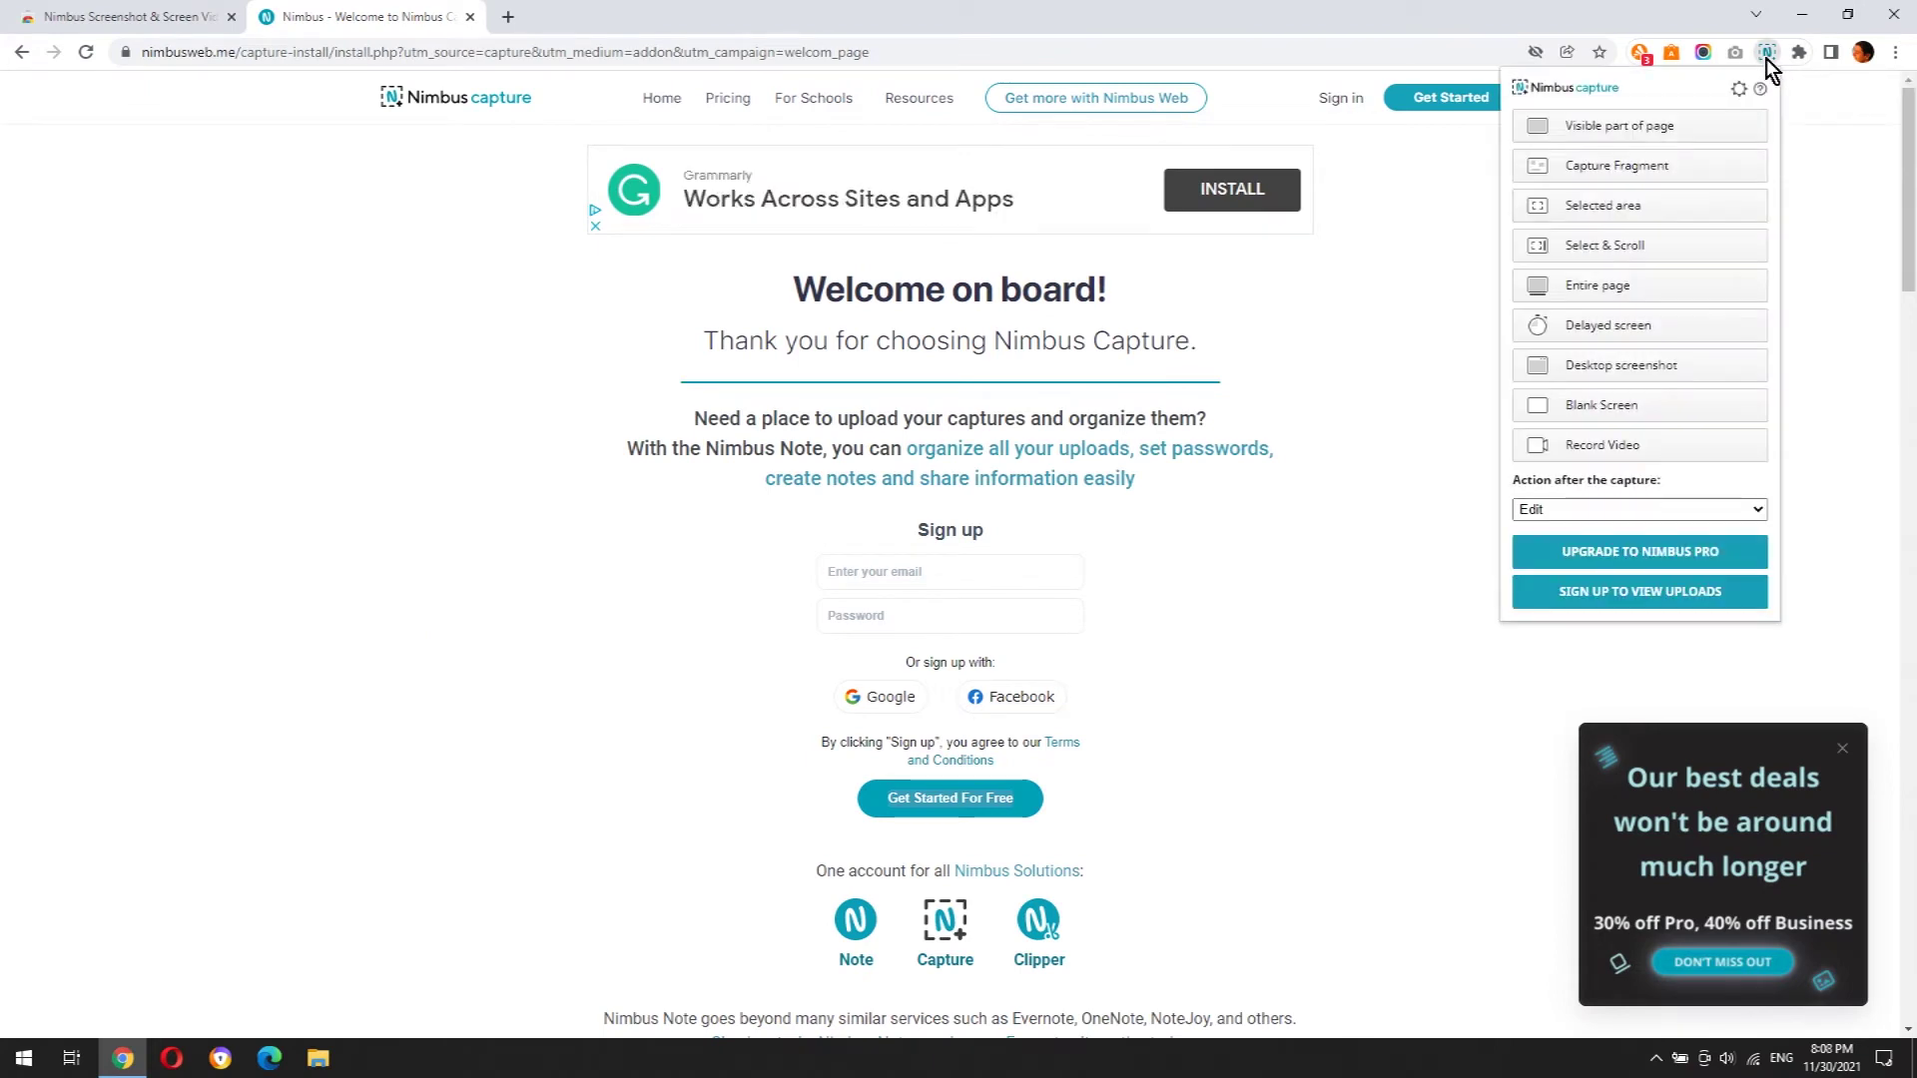
pyautogui.click(1766, 58)
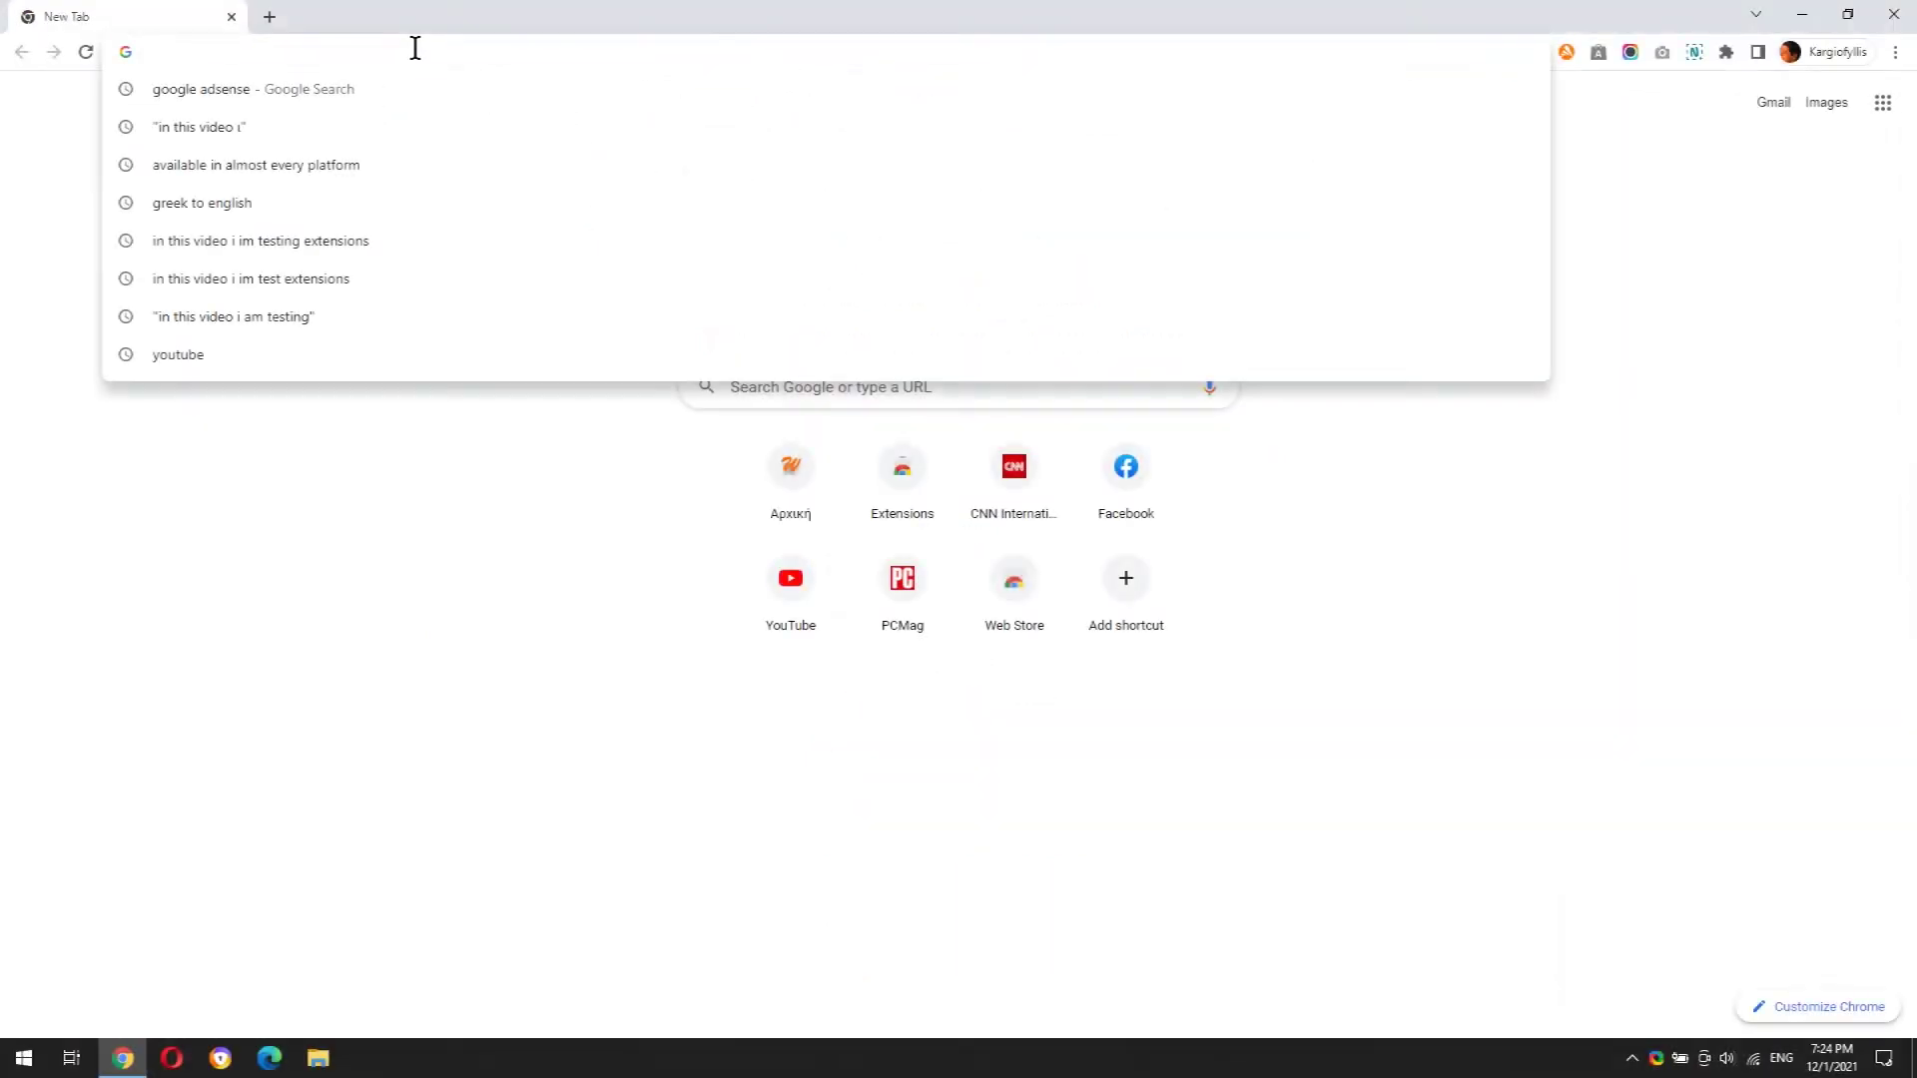
# Go to wlearn.gr, scroll down, and capture the visible page into the Nimbus editor
pyautogui.write('wlearn.gr')
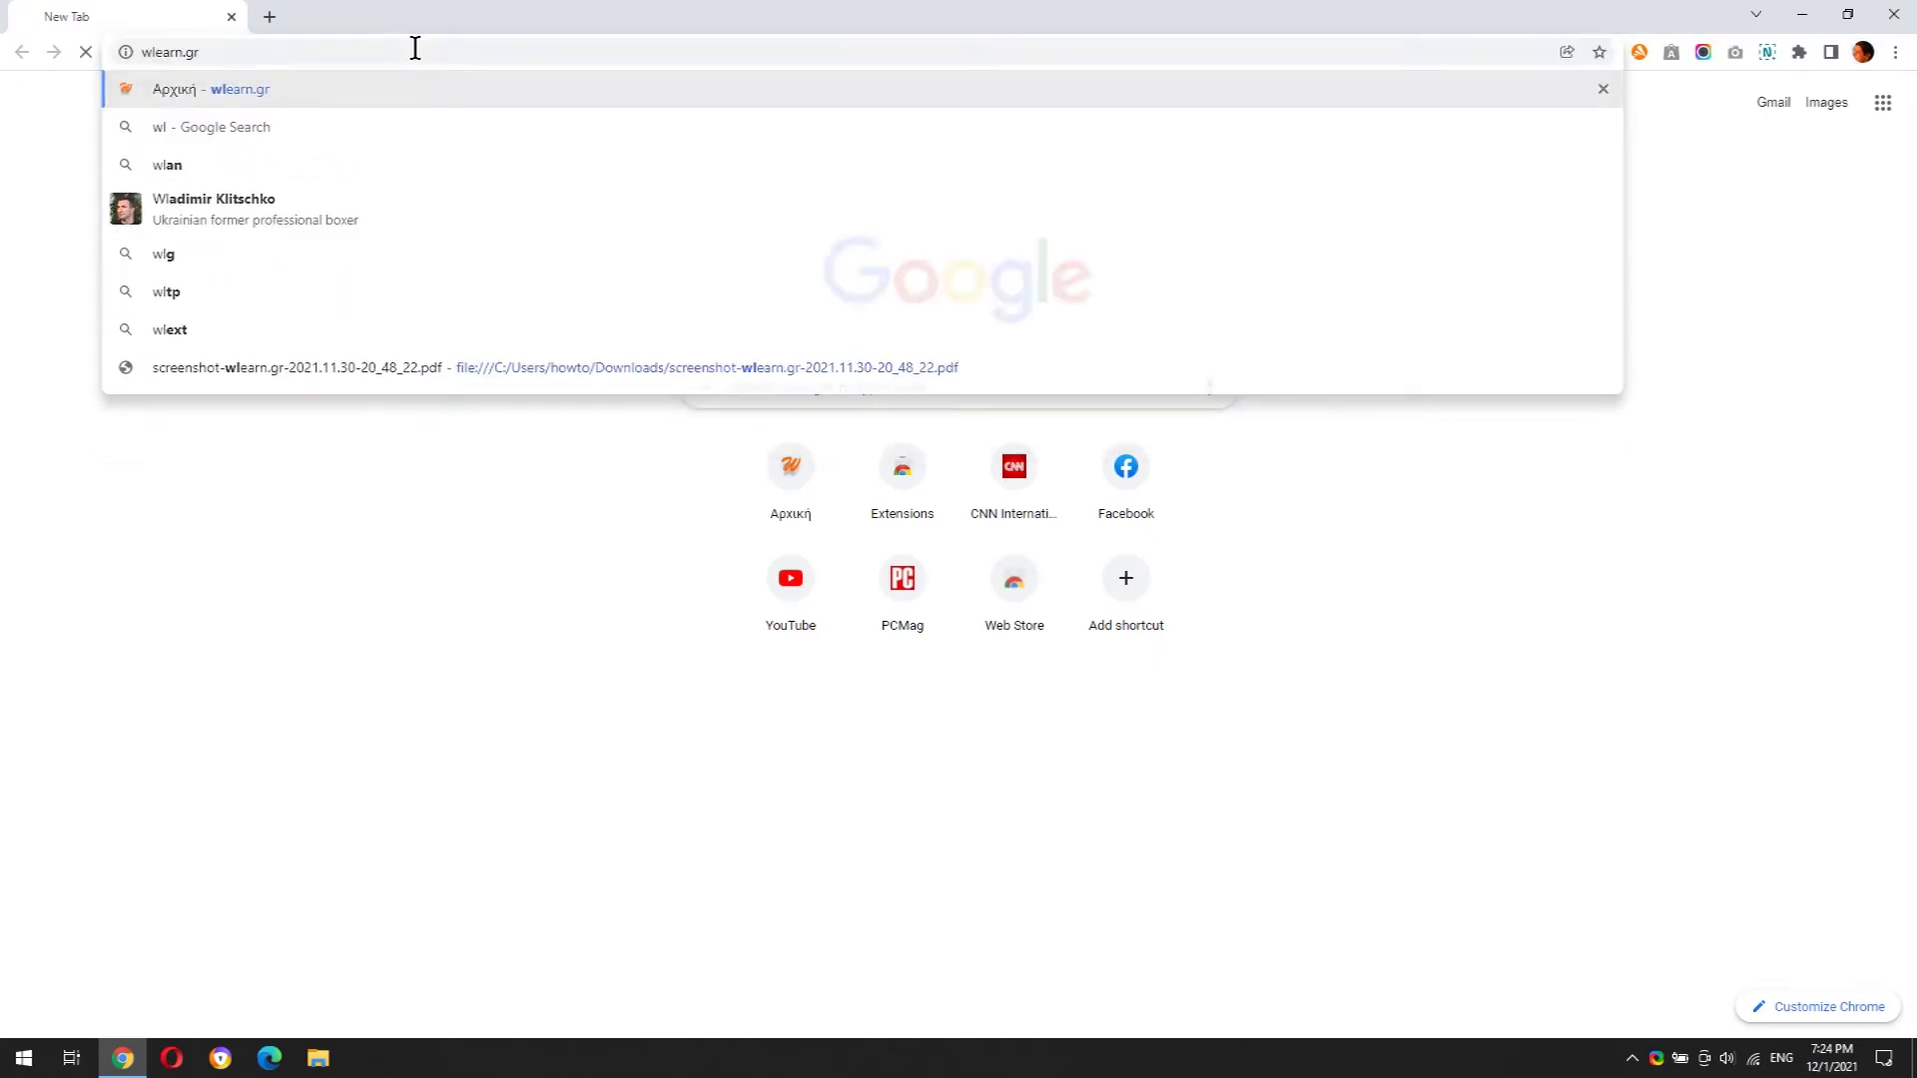
pyautogui.press('Return')
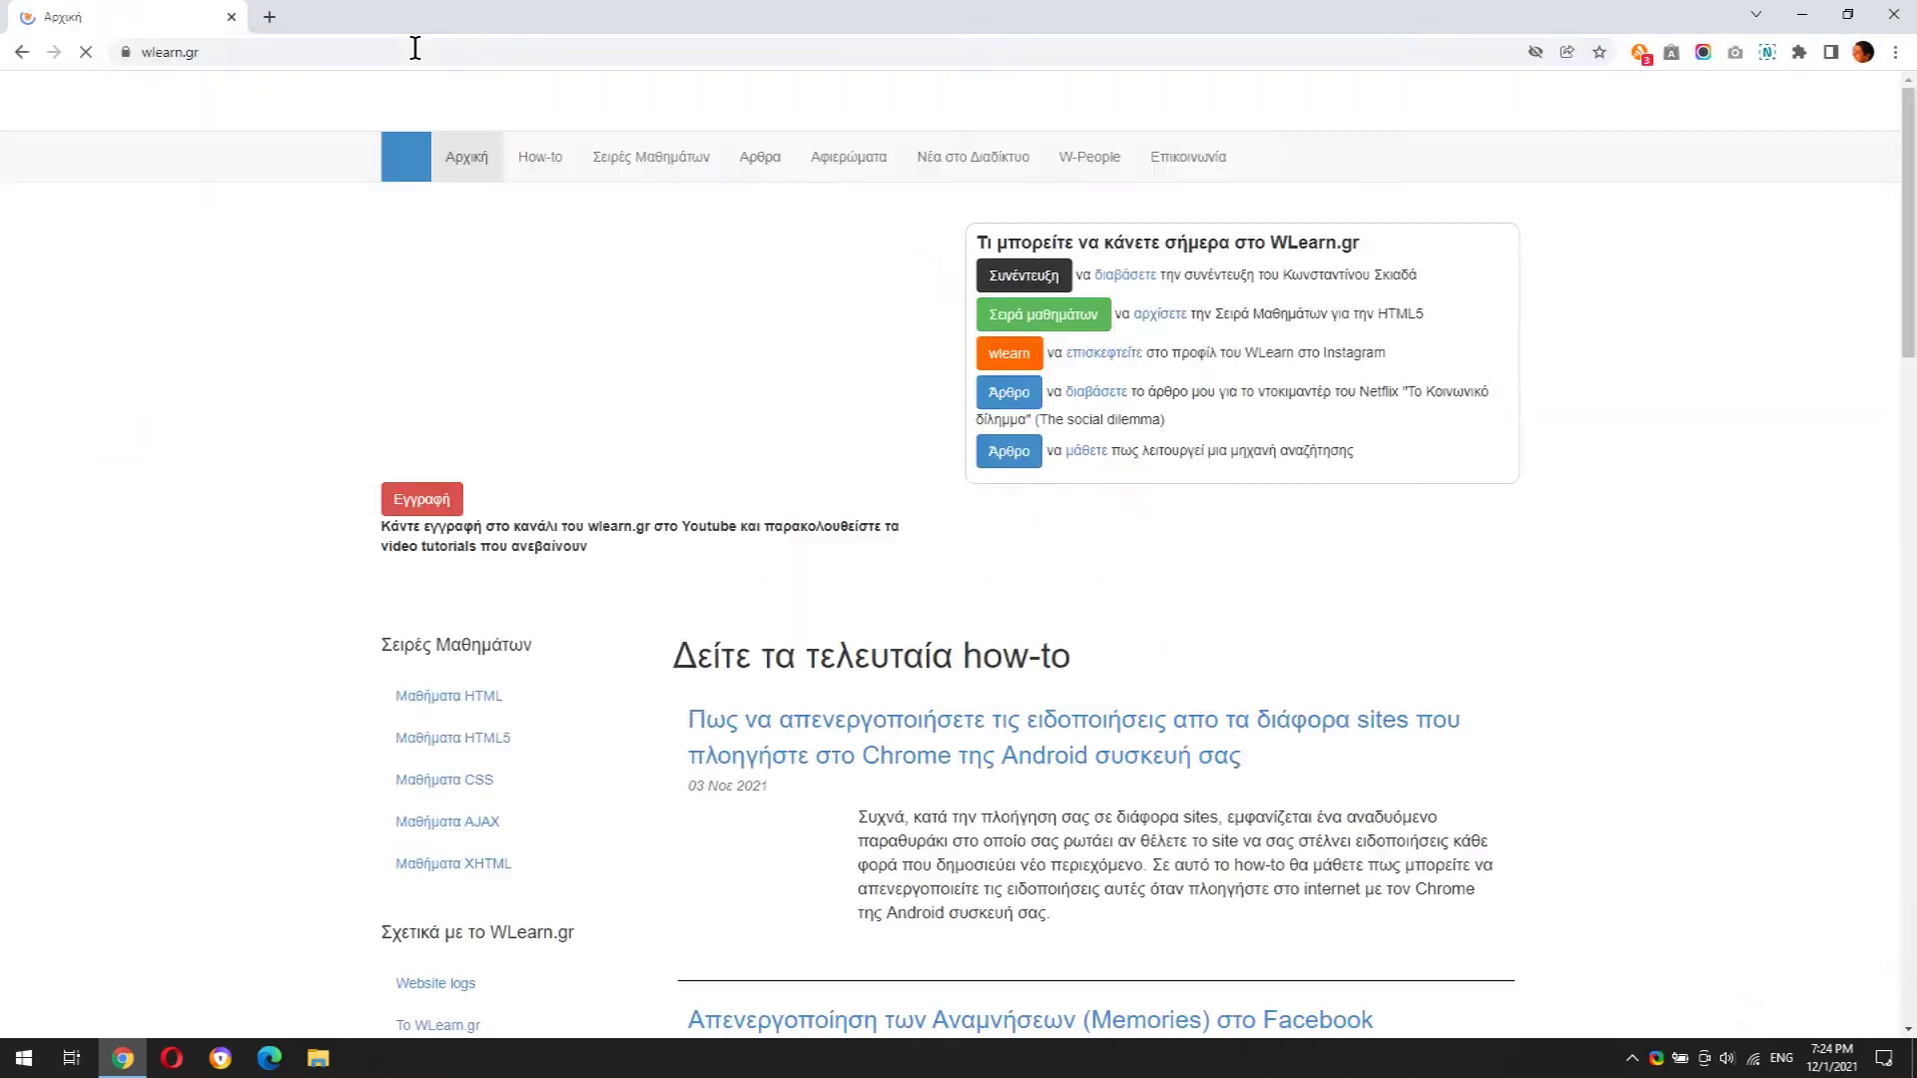
pyautogui.scroll(-6, 1093, 276)
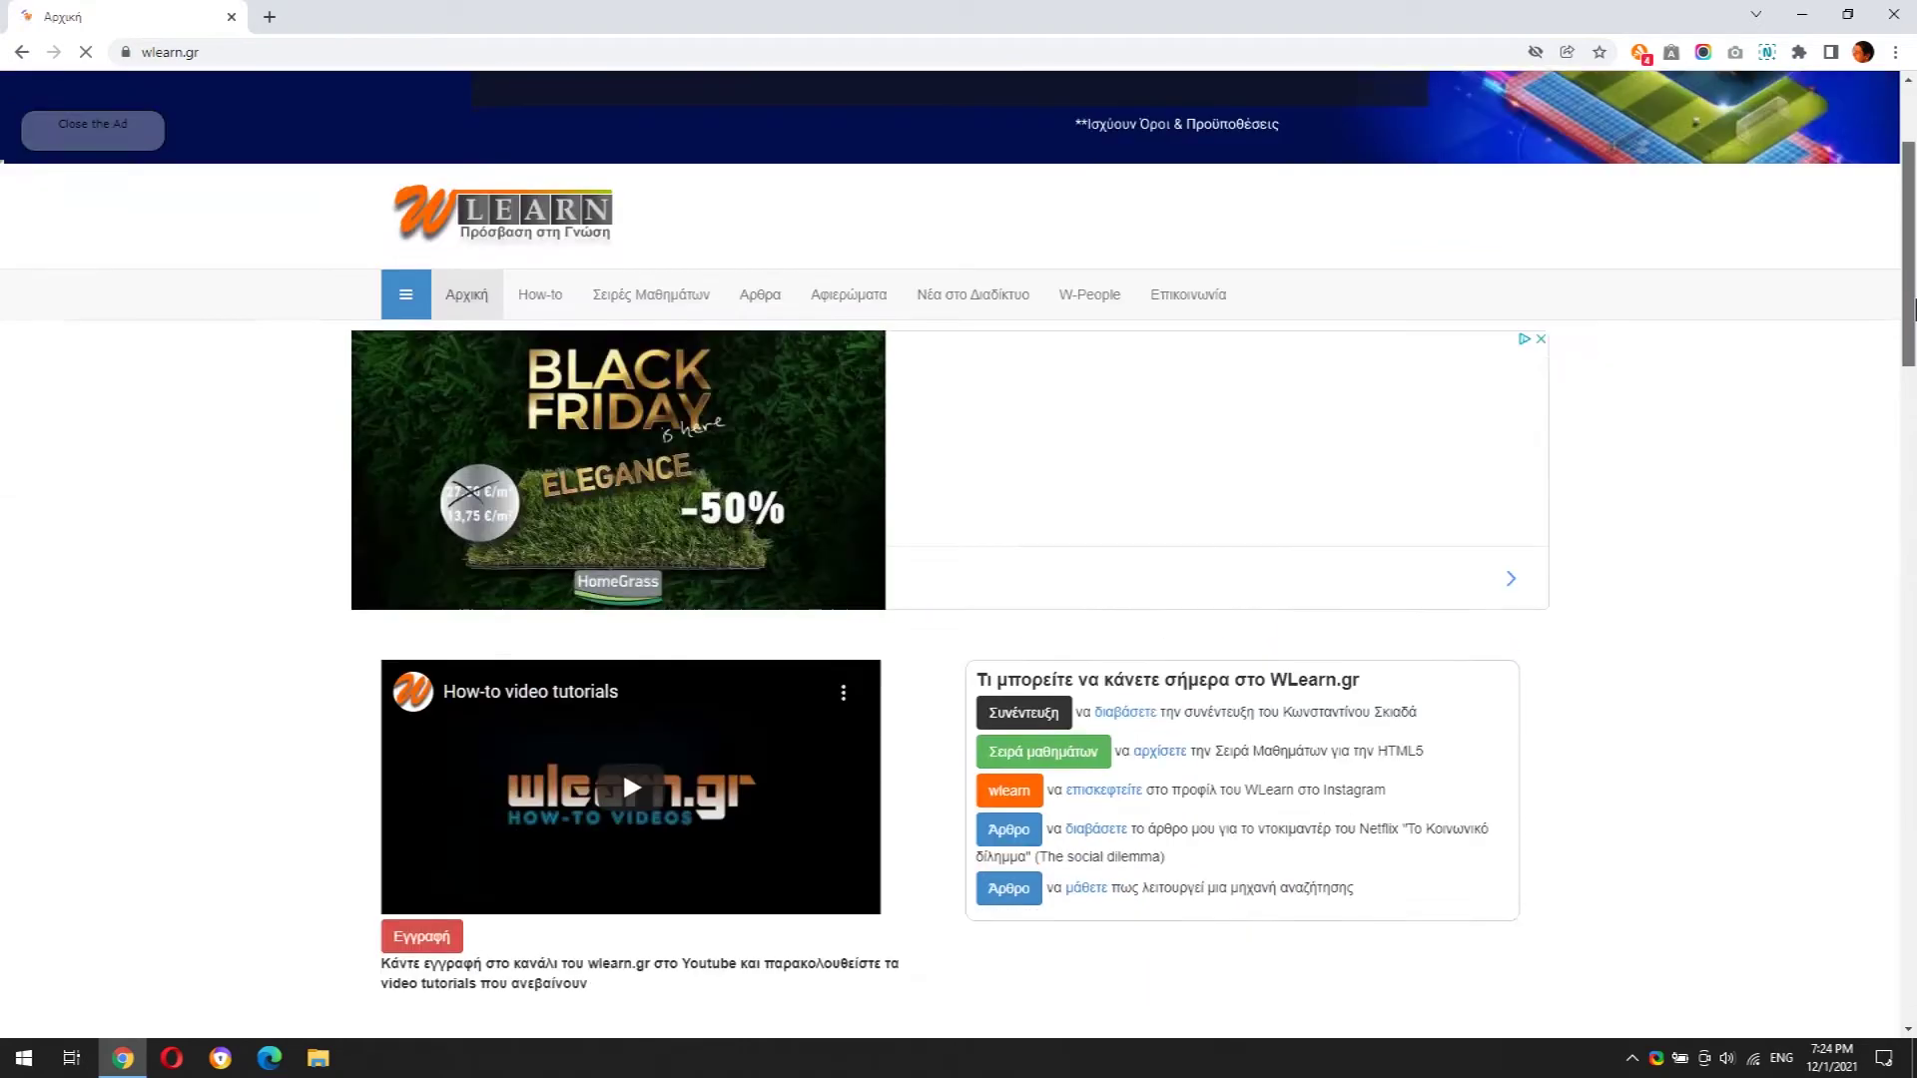
pyautogui.moveTo(1914, 424); pyautogui.dragTo(1914, 660)
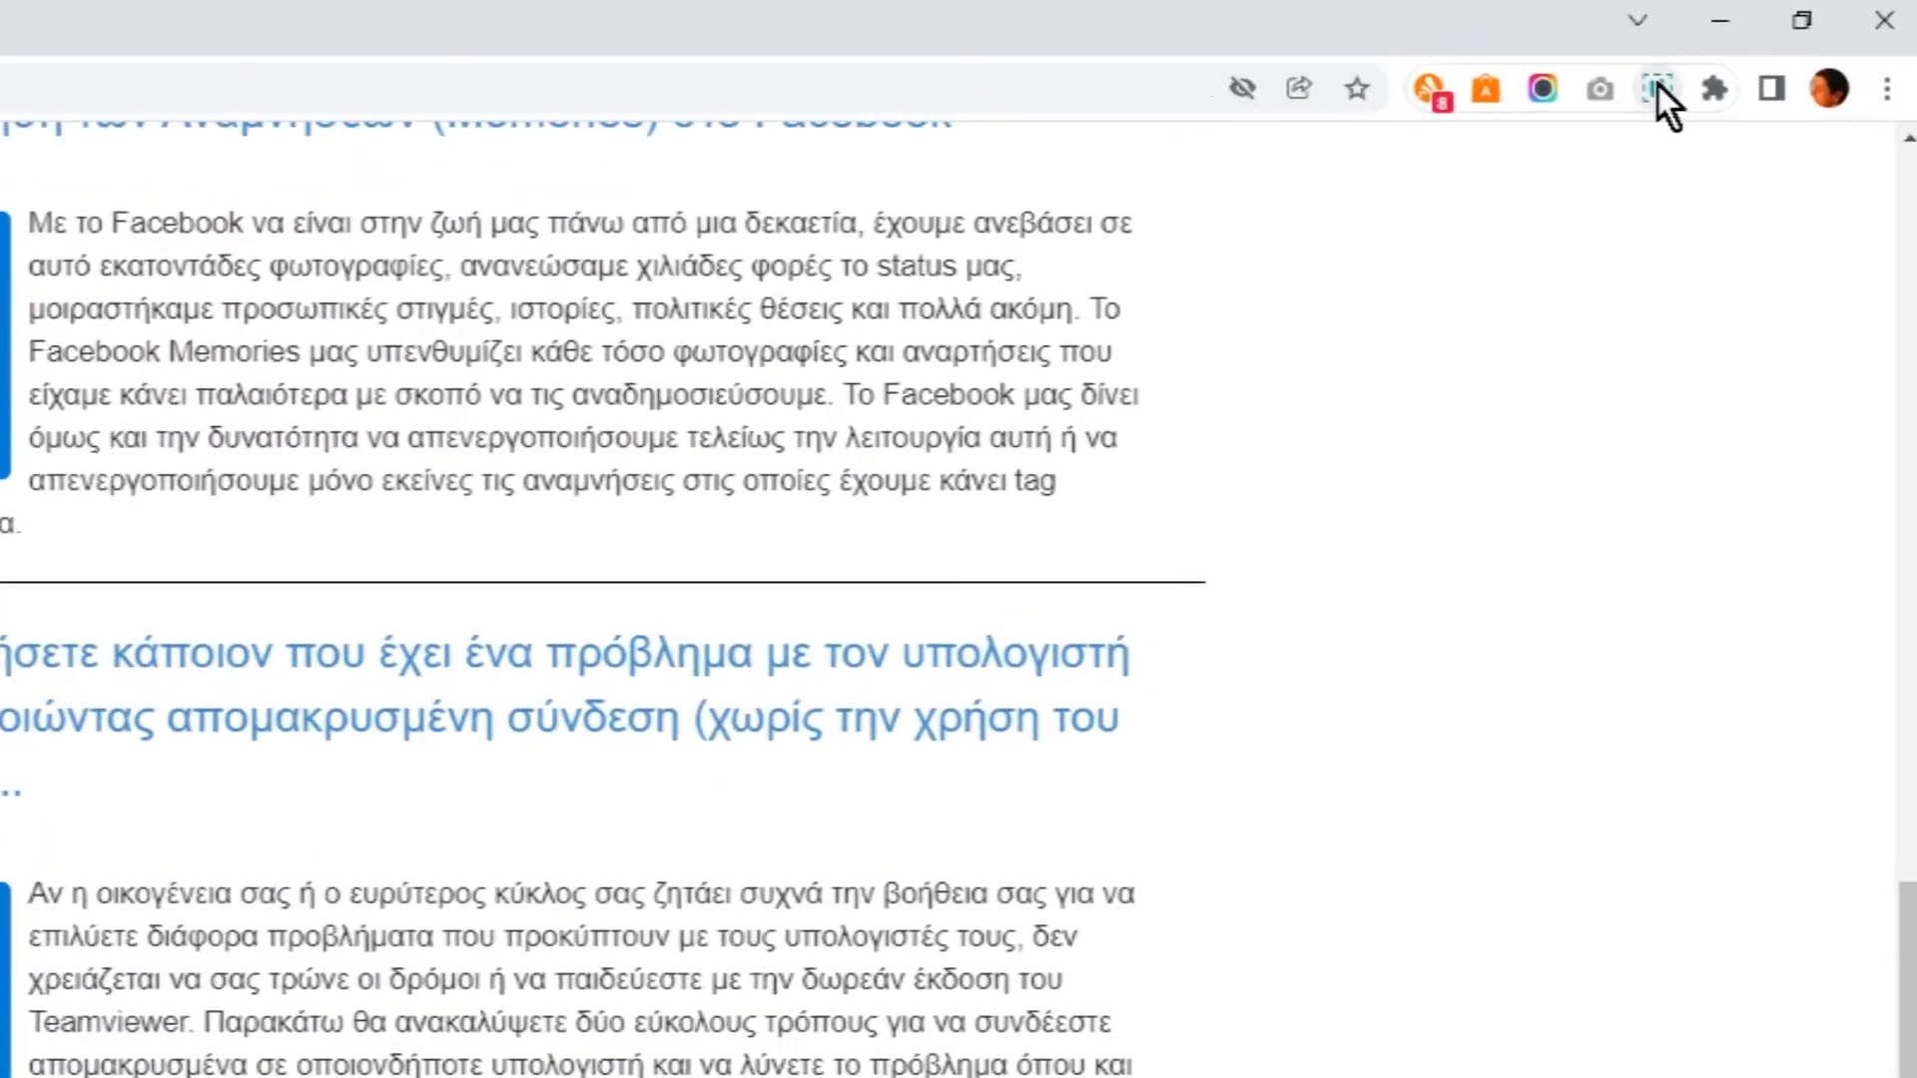
pyautogui.click(1656, 88)
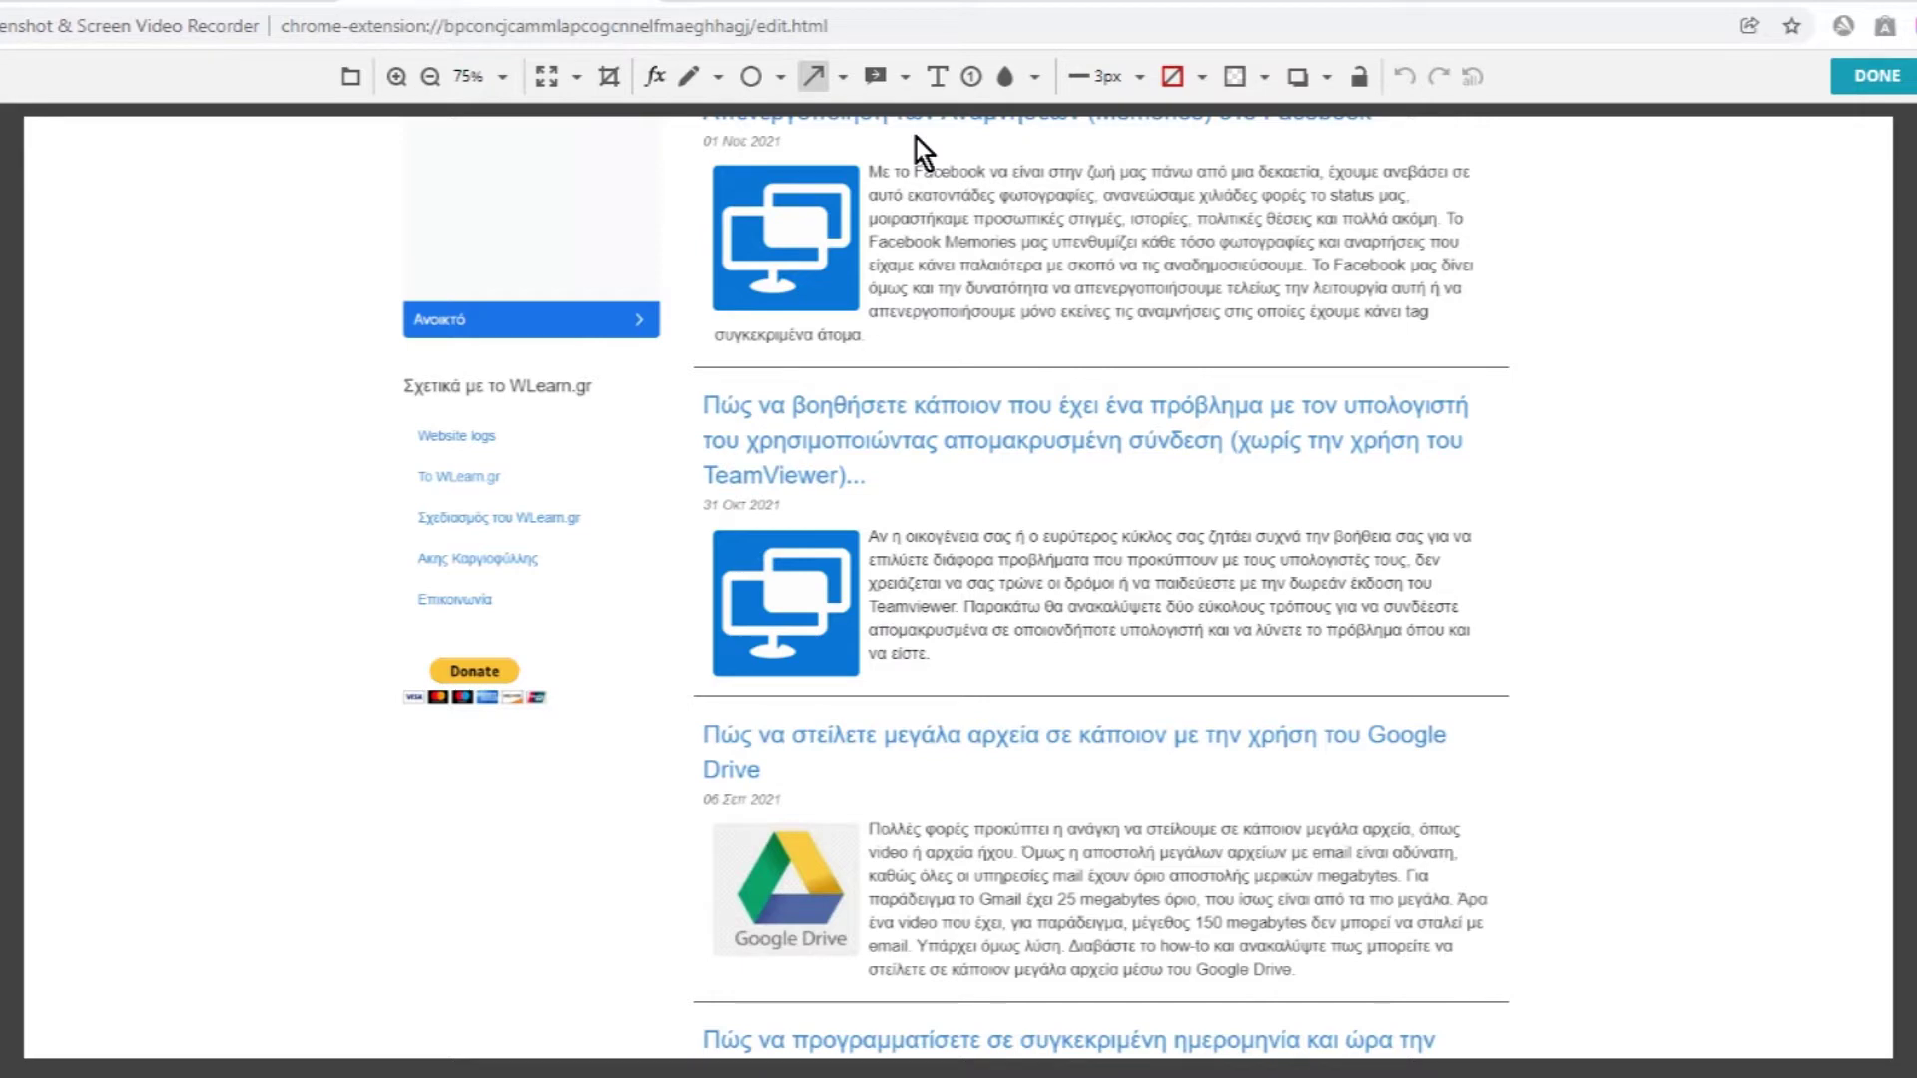
pyautogui.click(1005, 77)
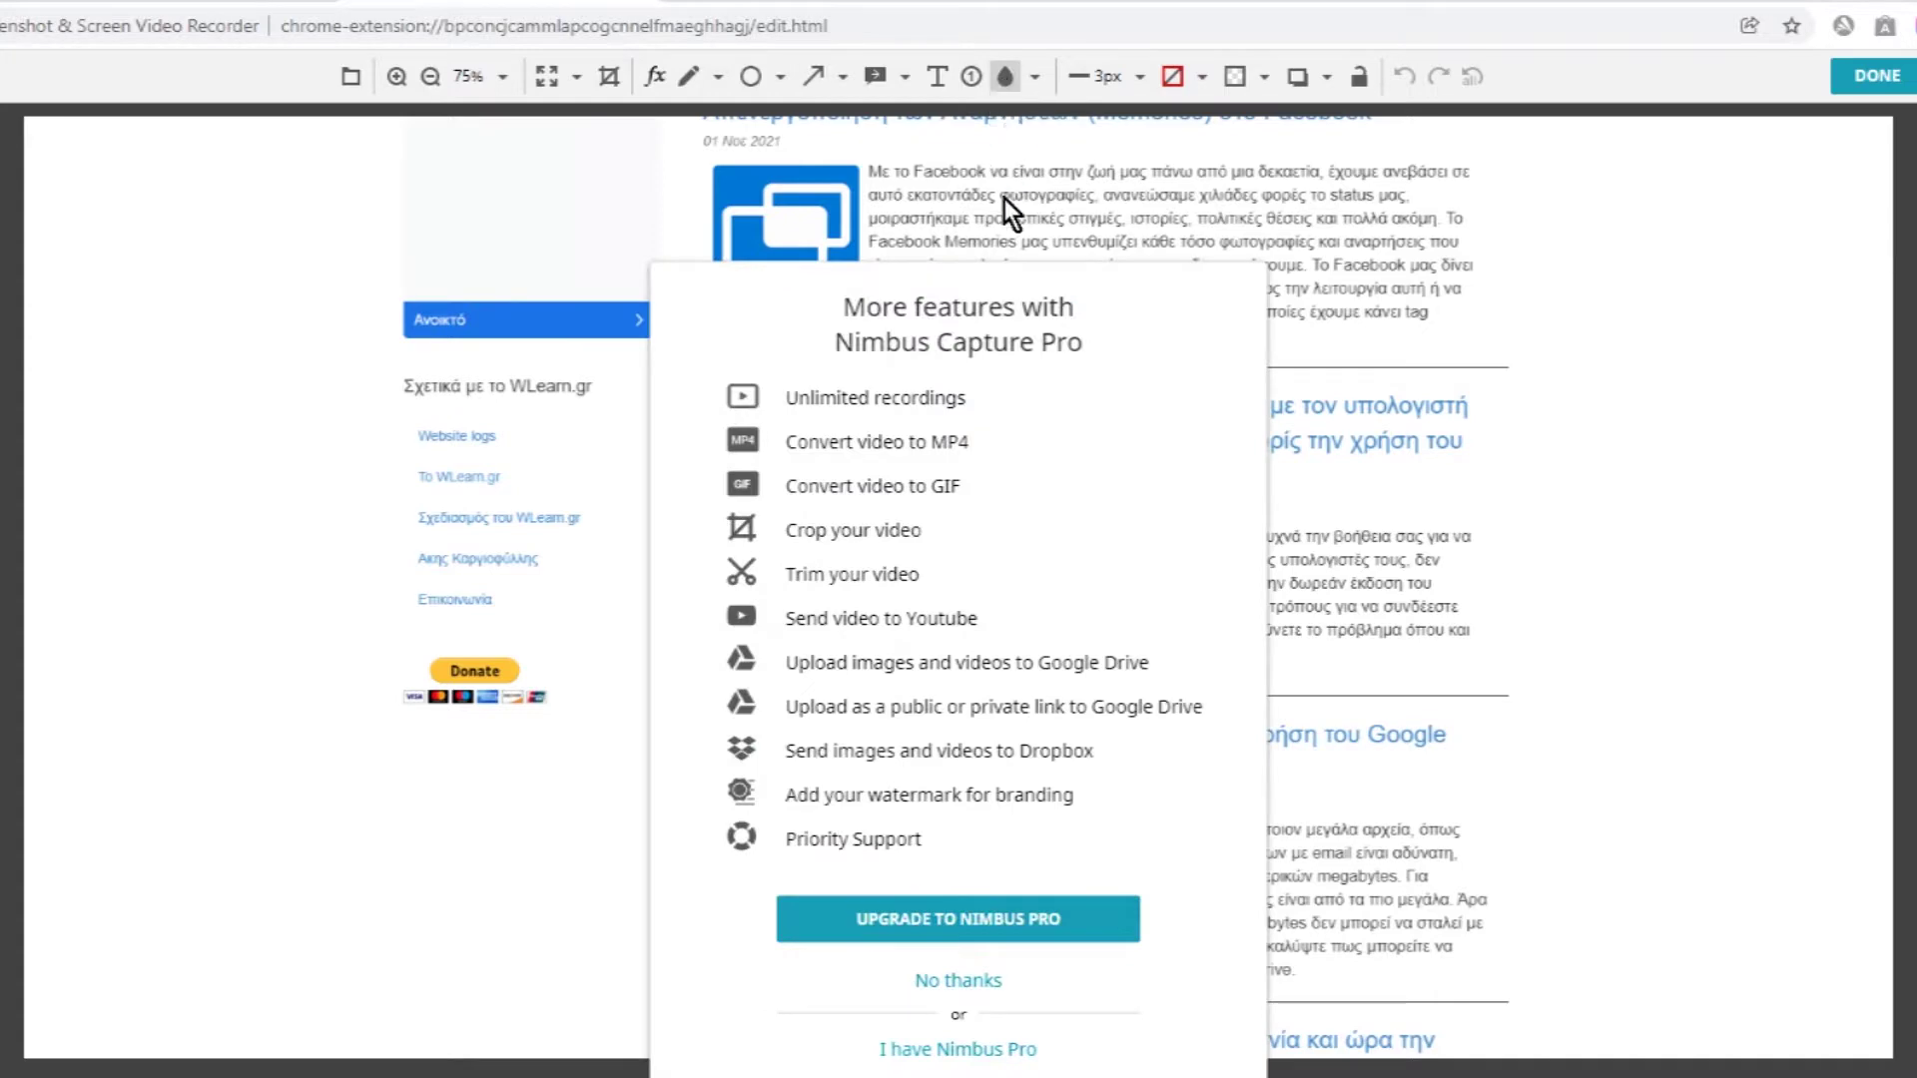
# Decline the Pro offers triggered by the blur and effects tools, then switch to arrows
pyautogui.click(958, 980)
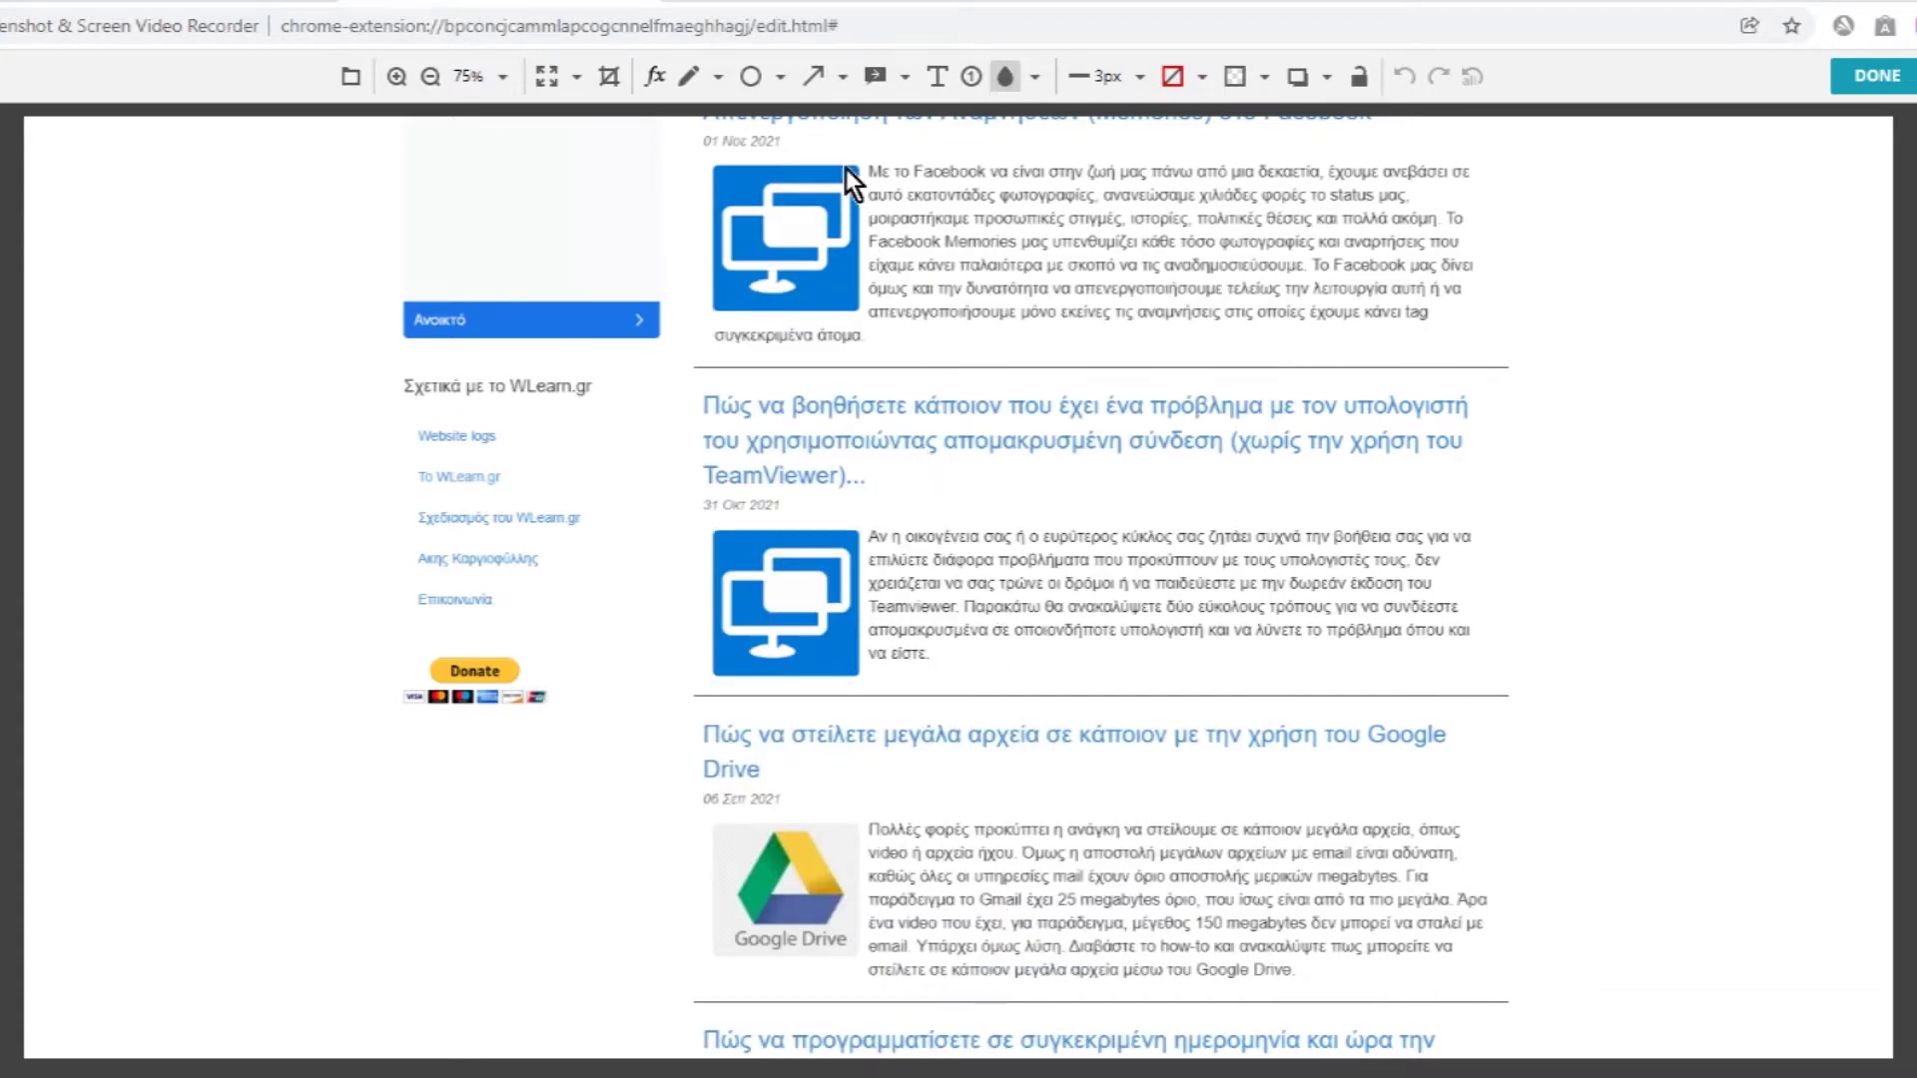
pyautogui.click(655, 78)
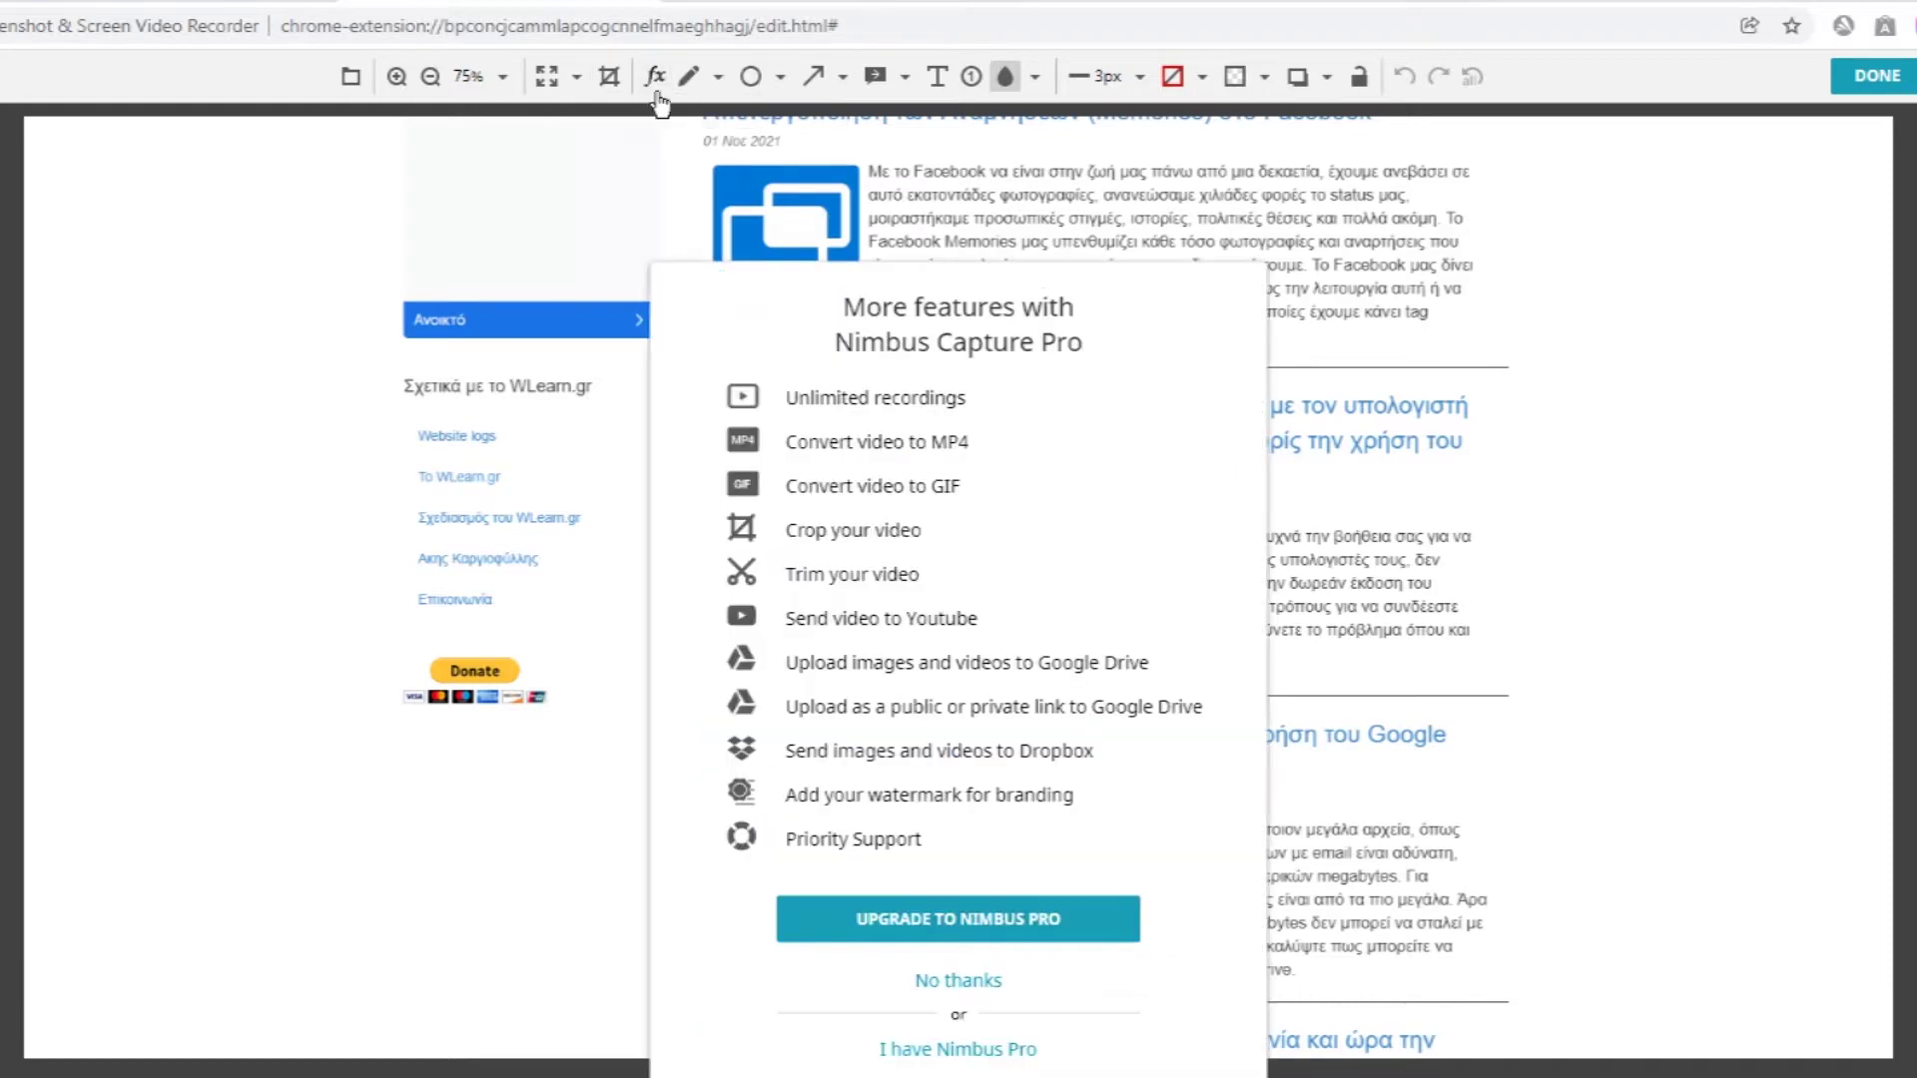
pyautogui.click(962, 983)
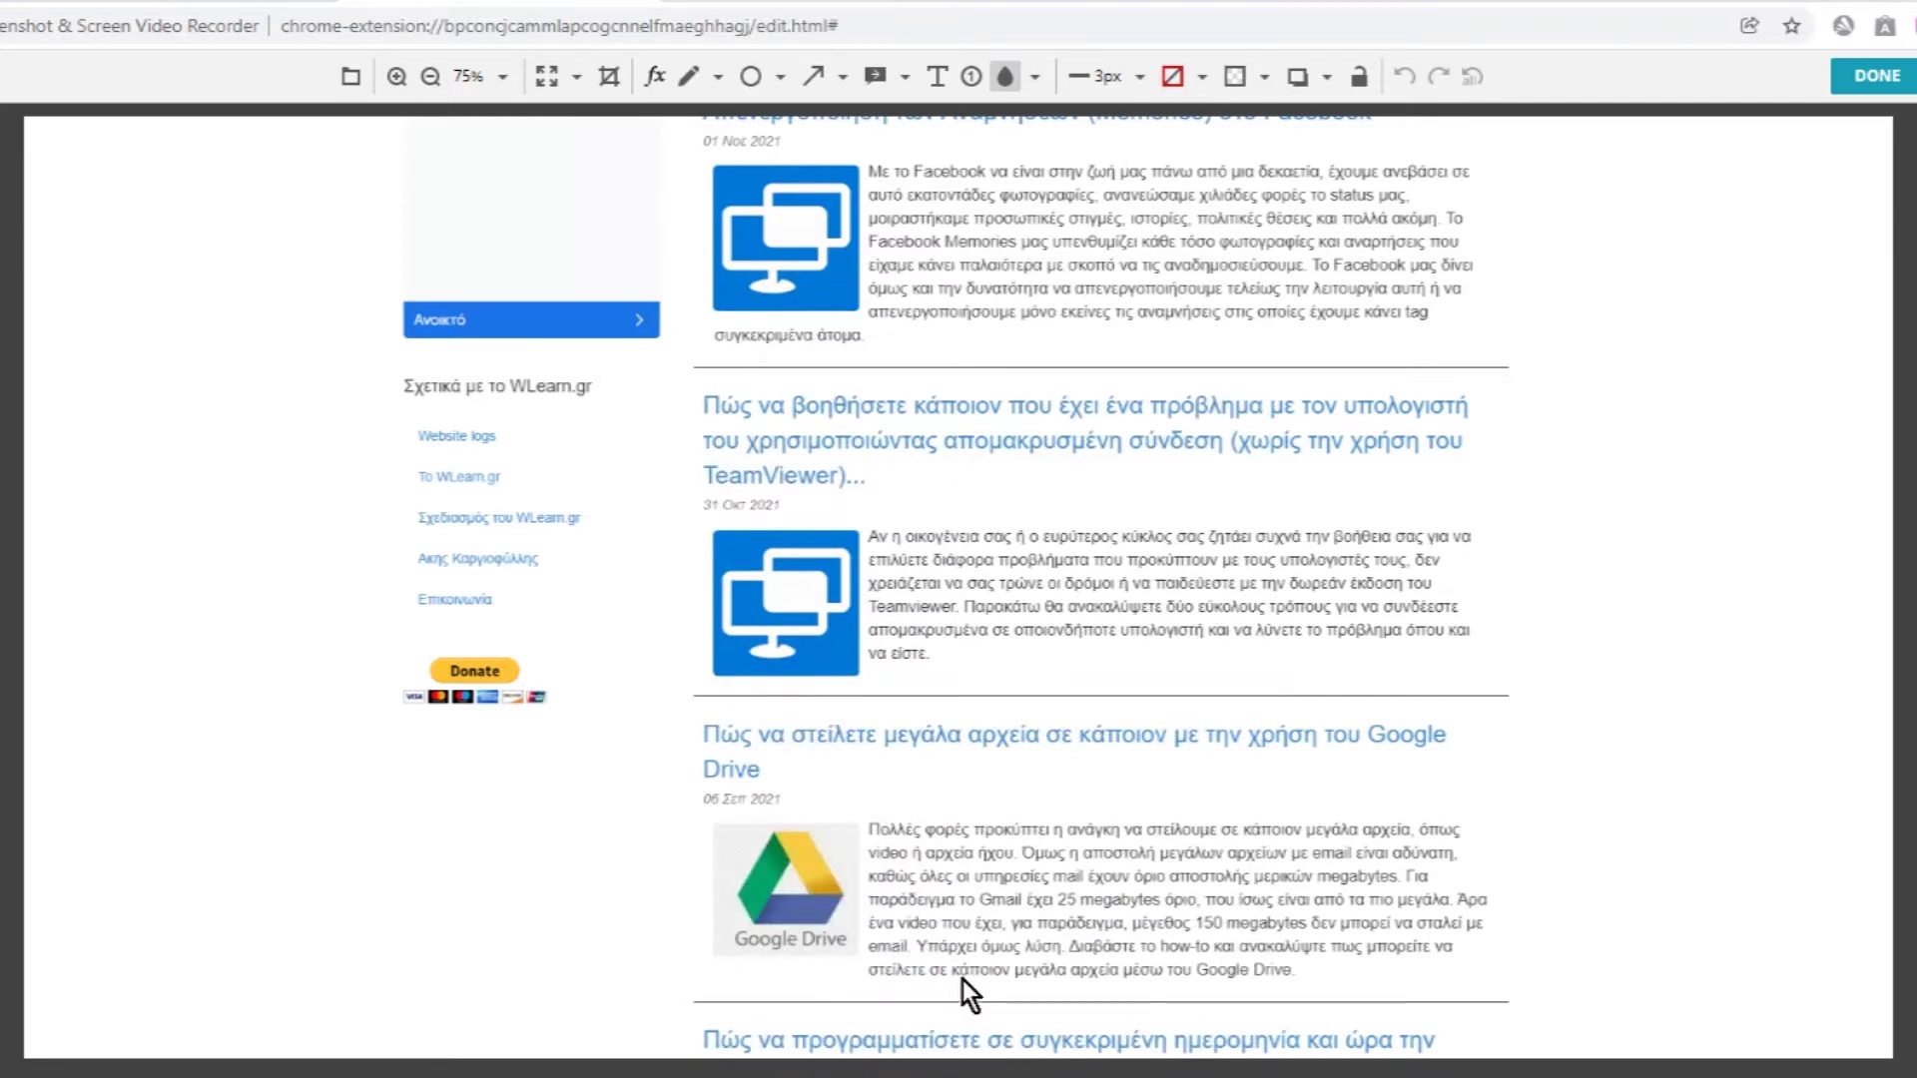
pyautogui.press('a')
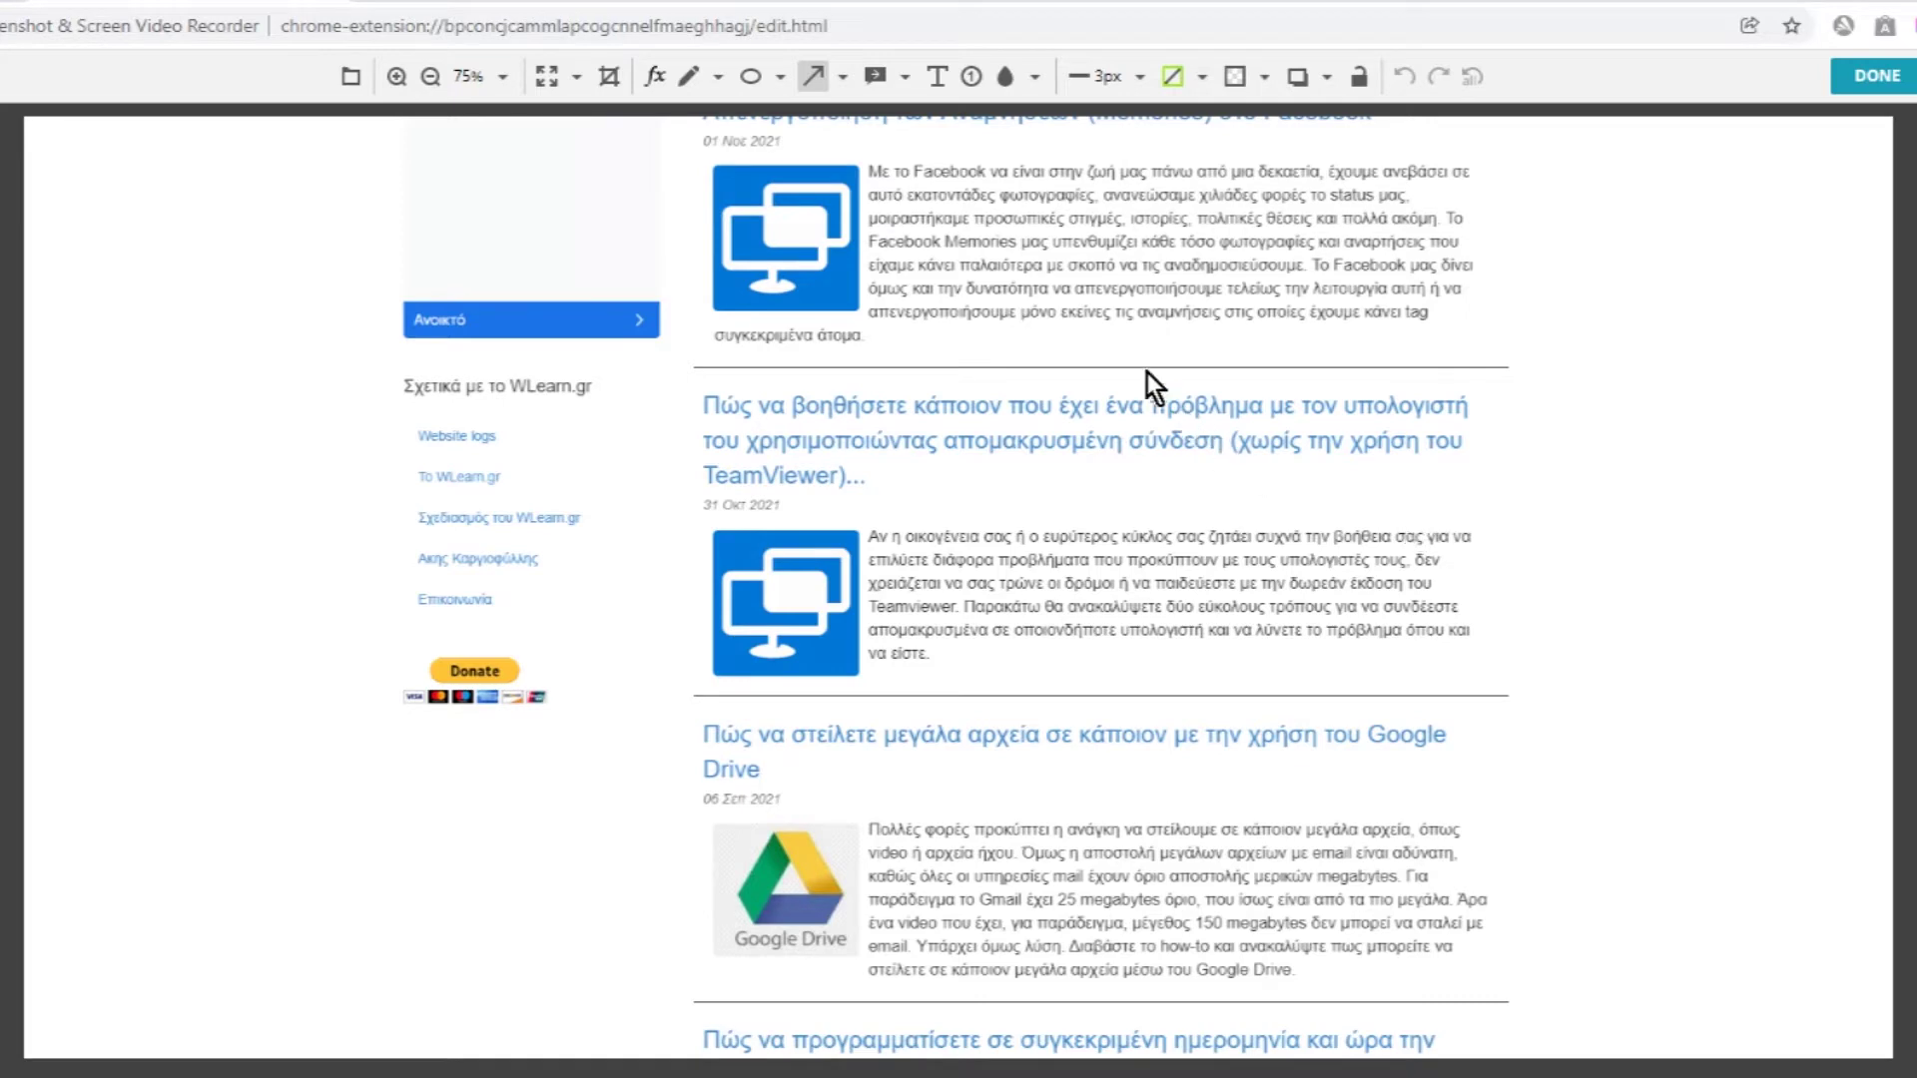
pyautogui.click(938, 78)
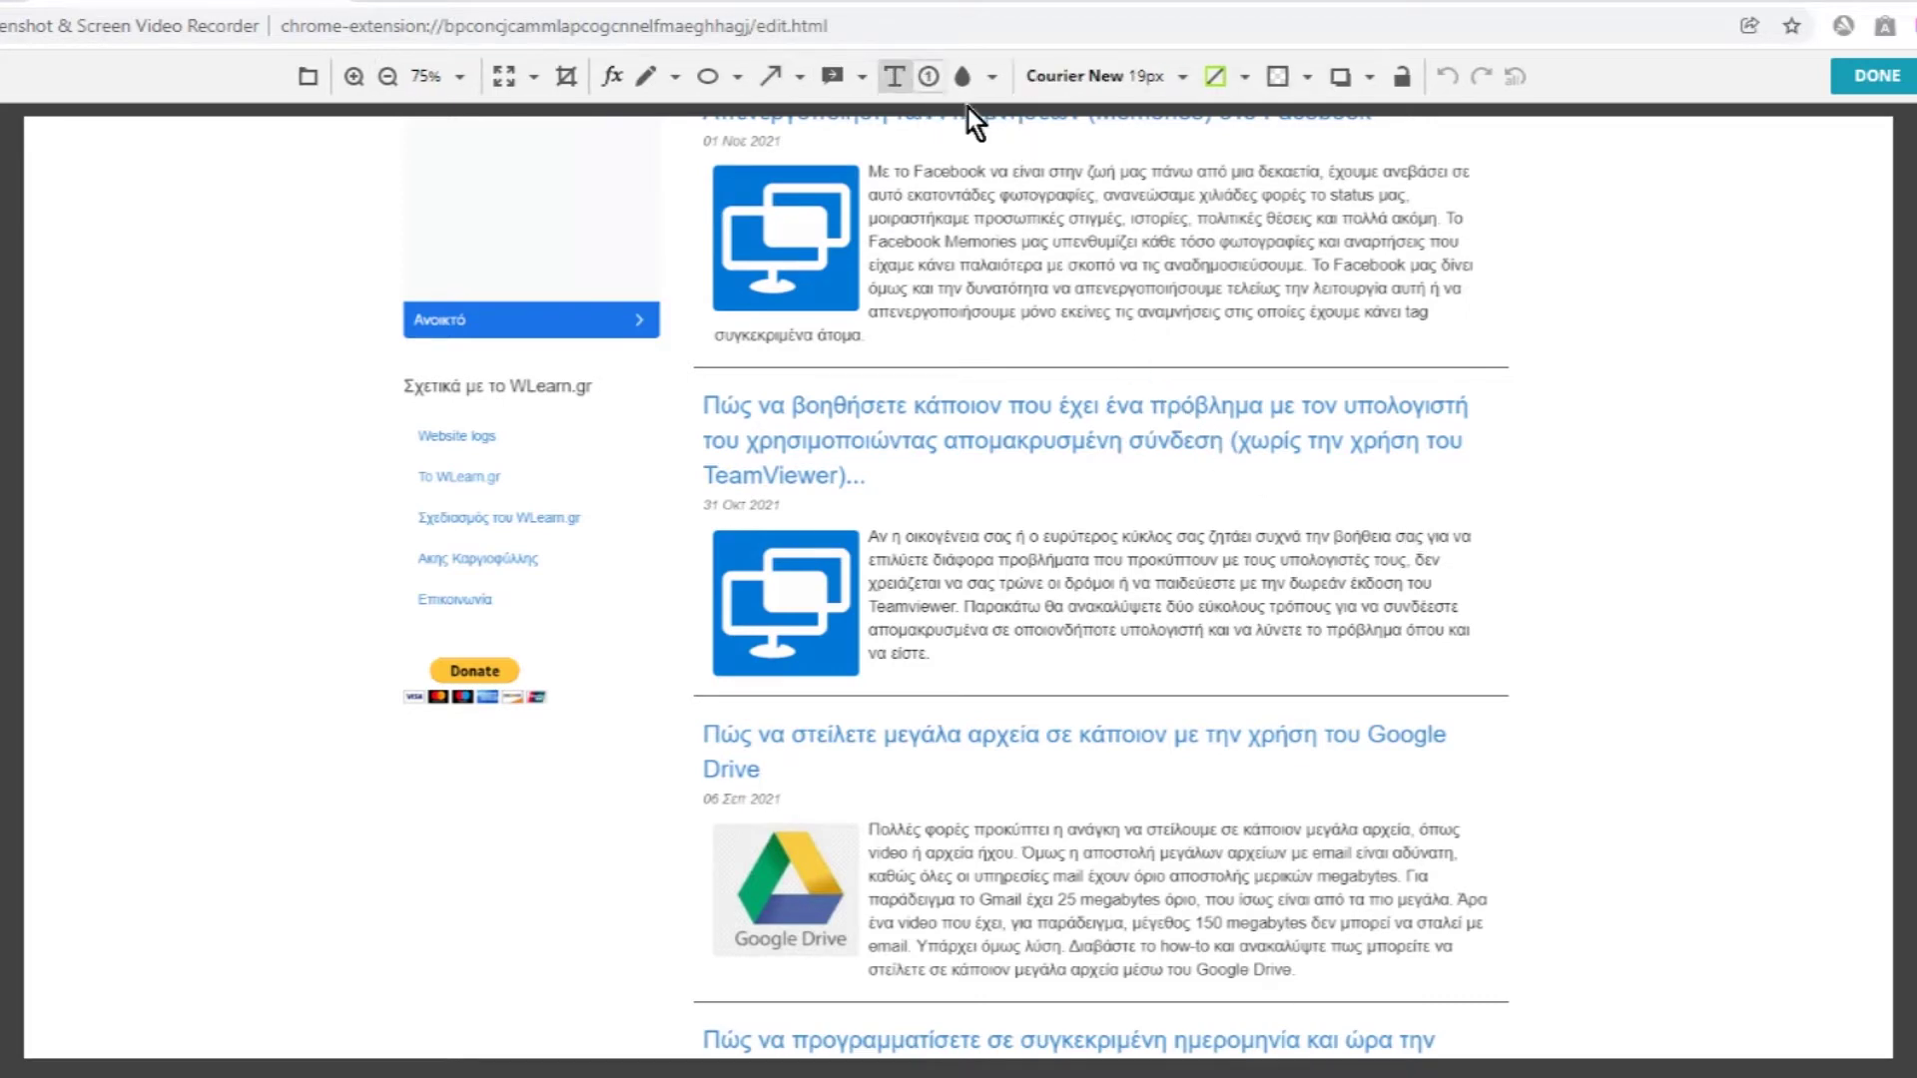
# Add a green 'Read this article' text label, narrow it, and place it right of the Facebook article
pyautogui.click(1524, 257)
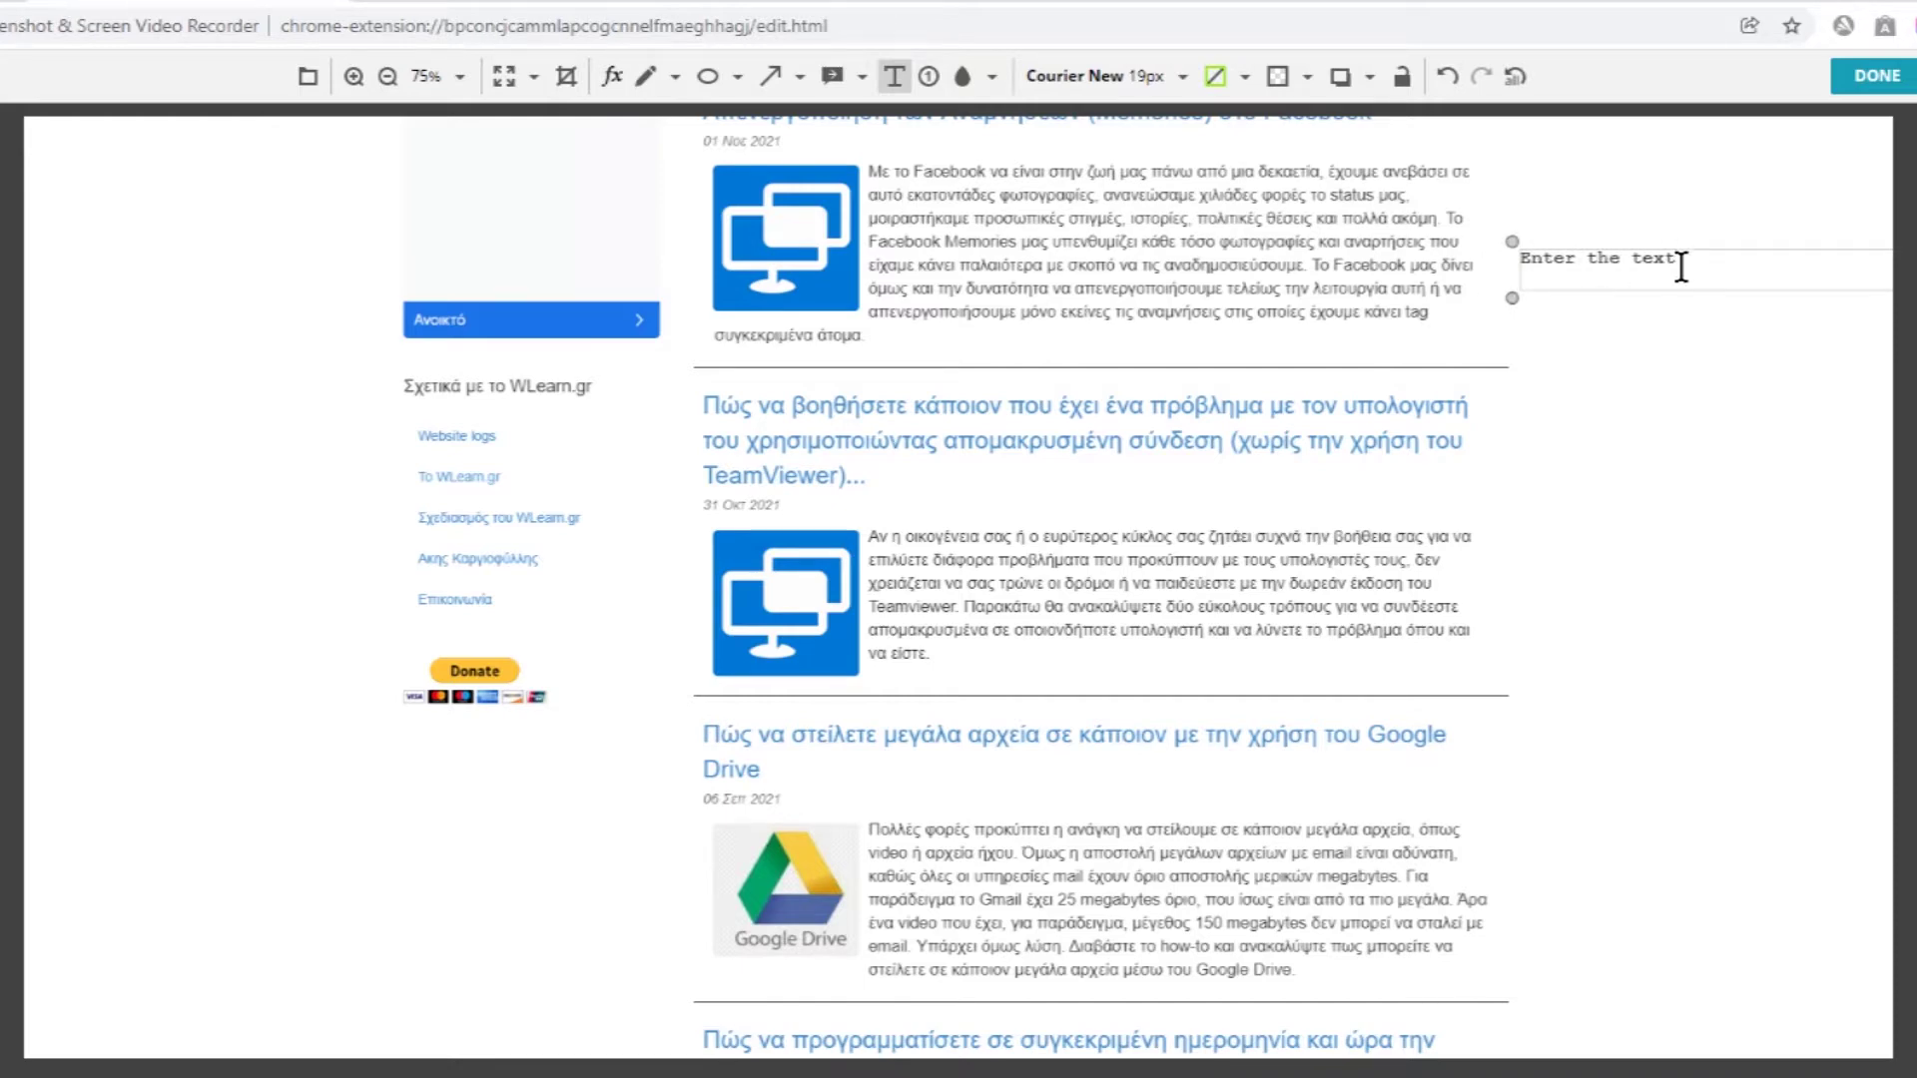
pyautogui.write('Read this article')
pyautogui.click(1628, 398)
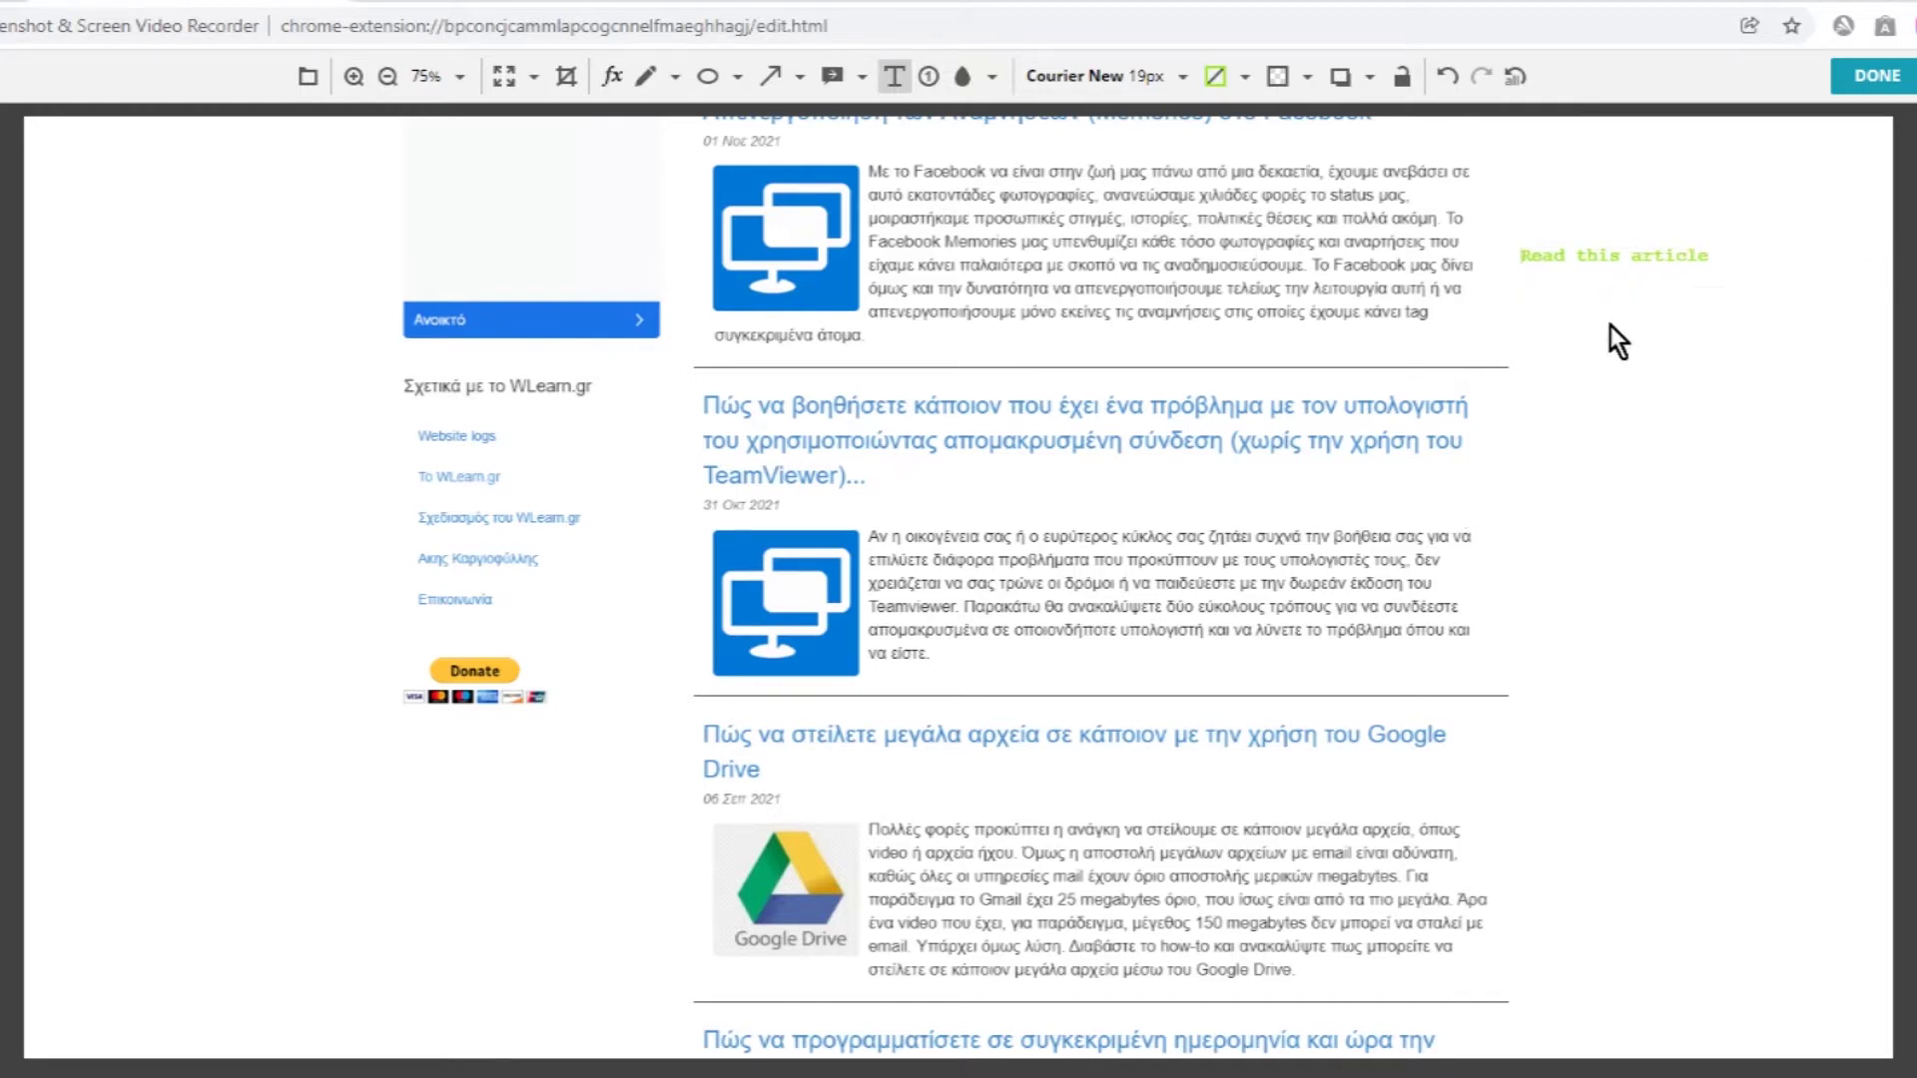
pyautogui.moveTo(1578, 287); pyautogui.dragTo(1386, 334)
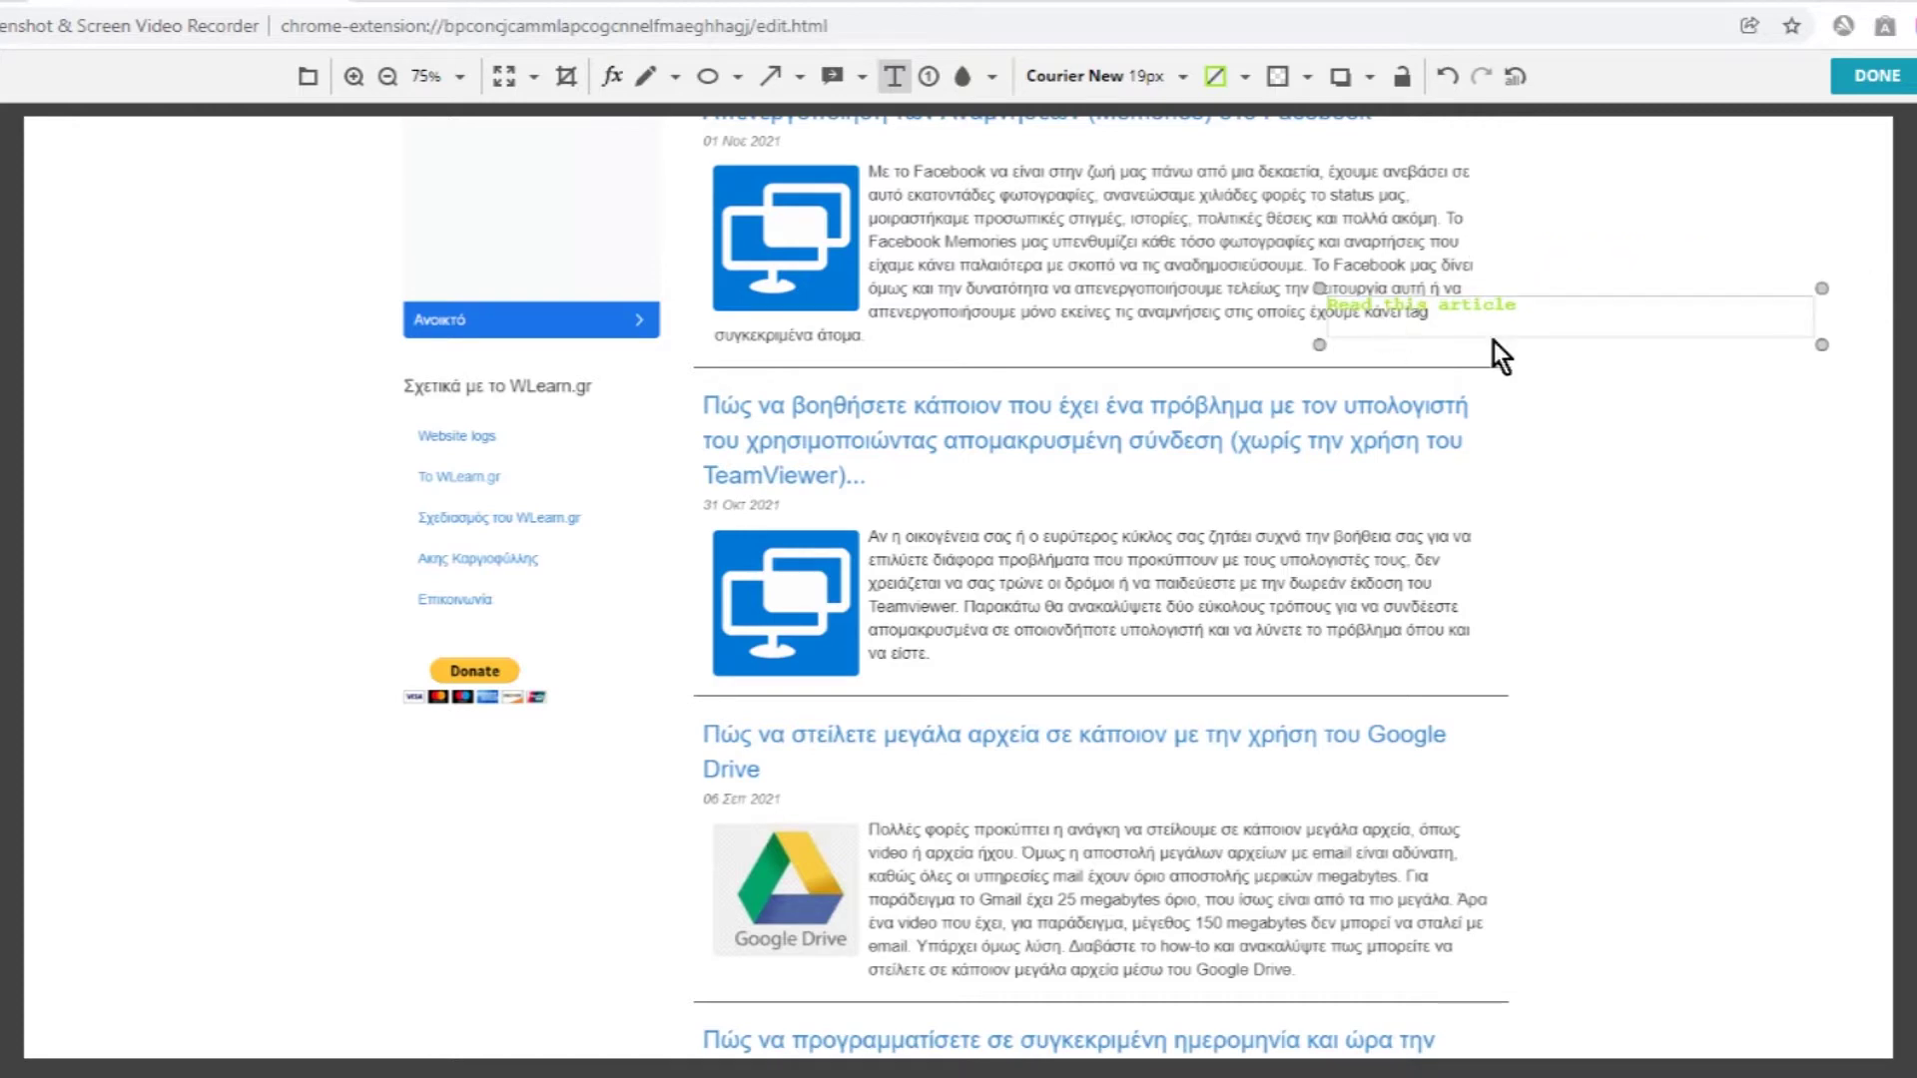
pyautogui.moveTo(1823, 347); pyautogui.dragTo(1592, 329)
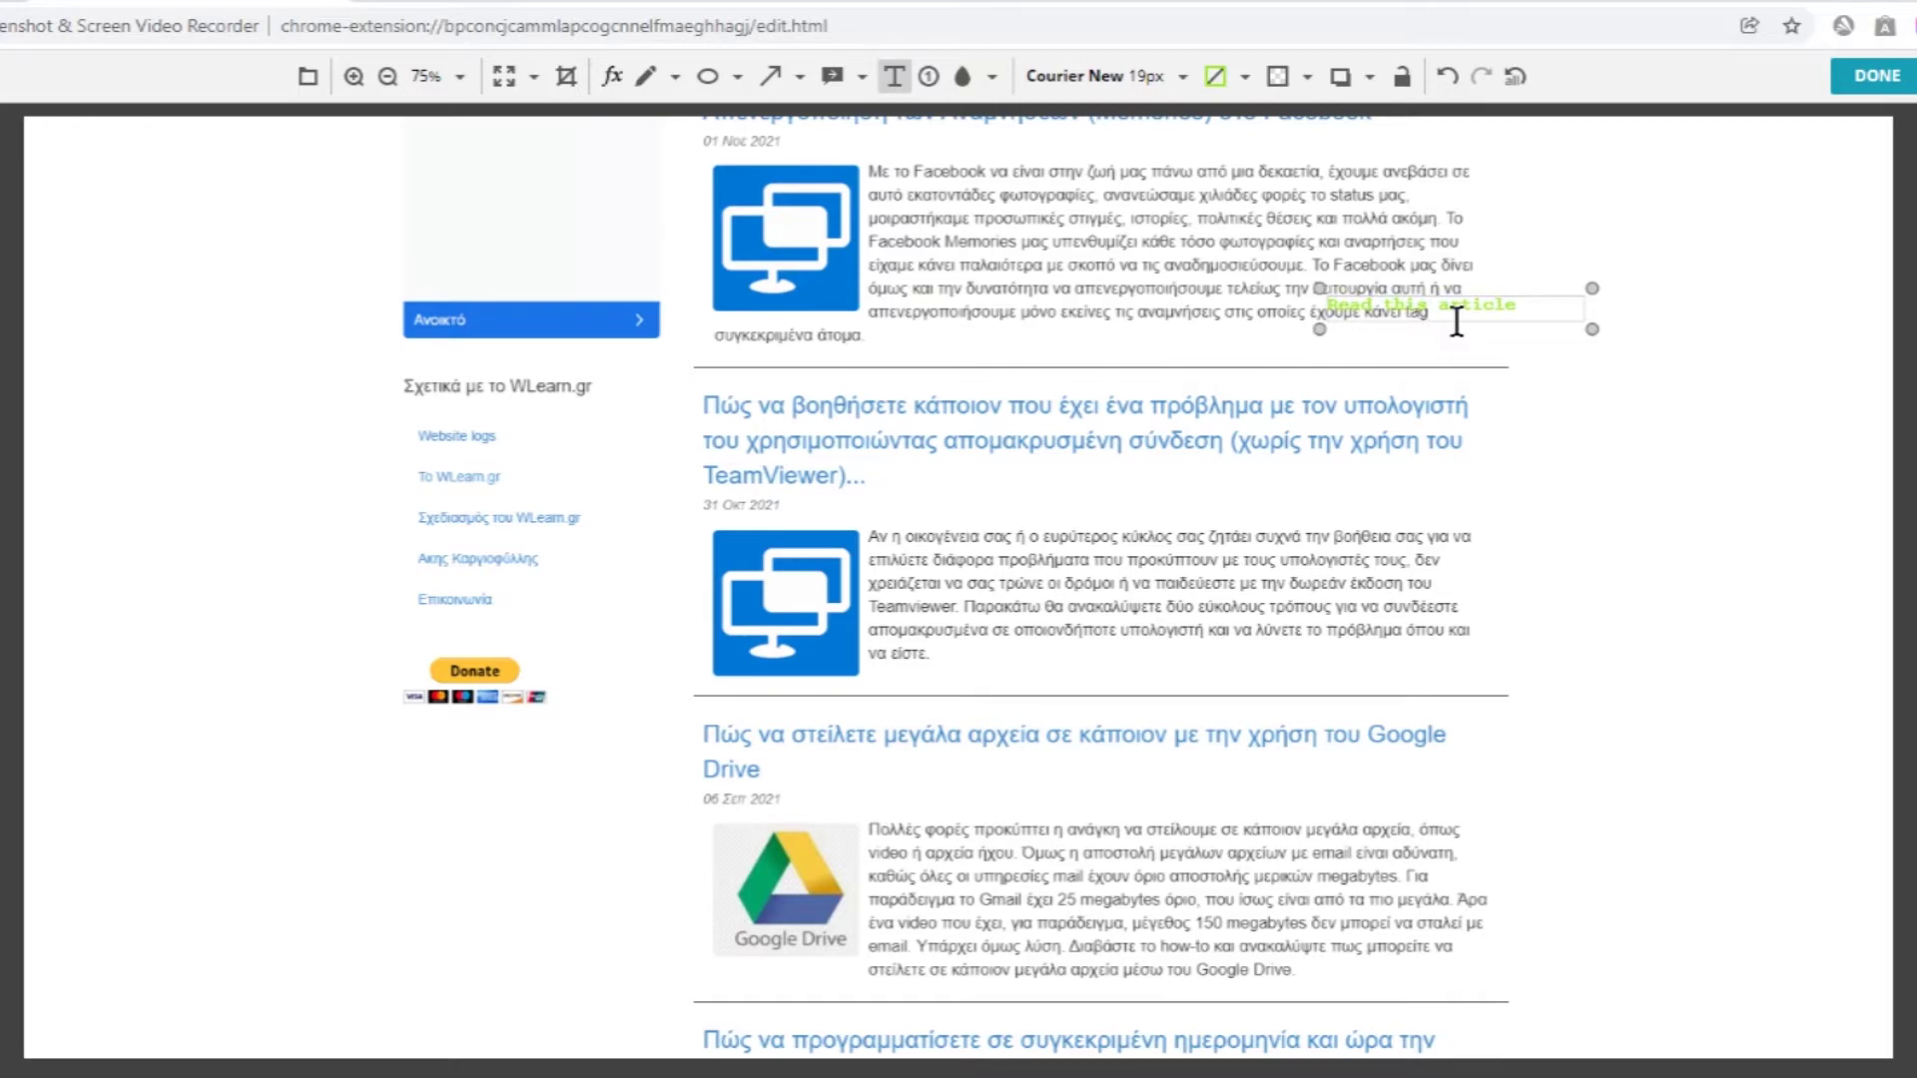
pyautogui.moveTo(1498, 325); pyautogui.dragTo(1693, 254)
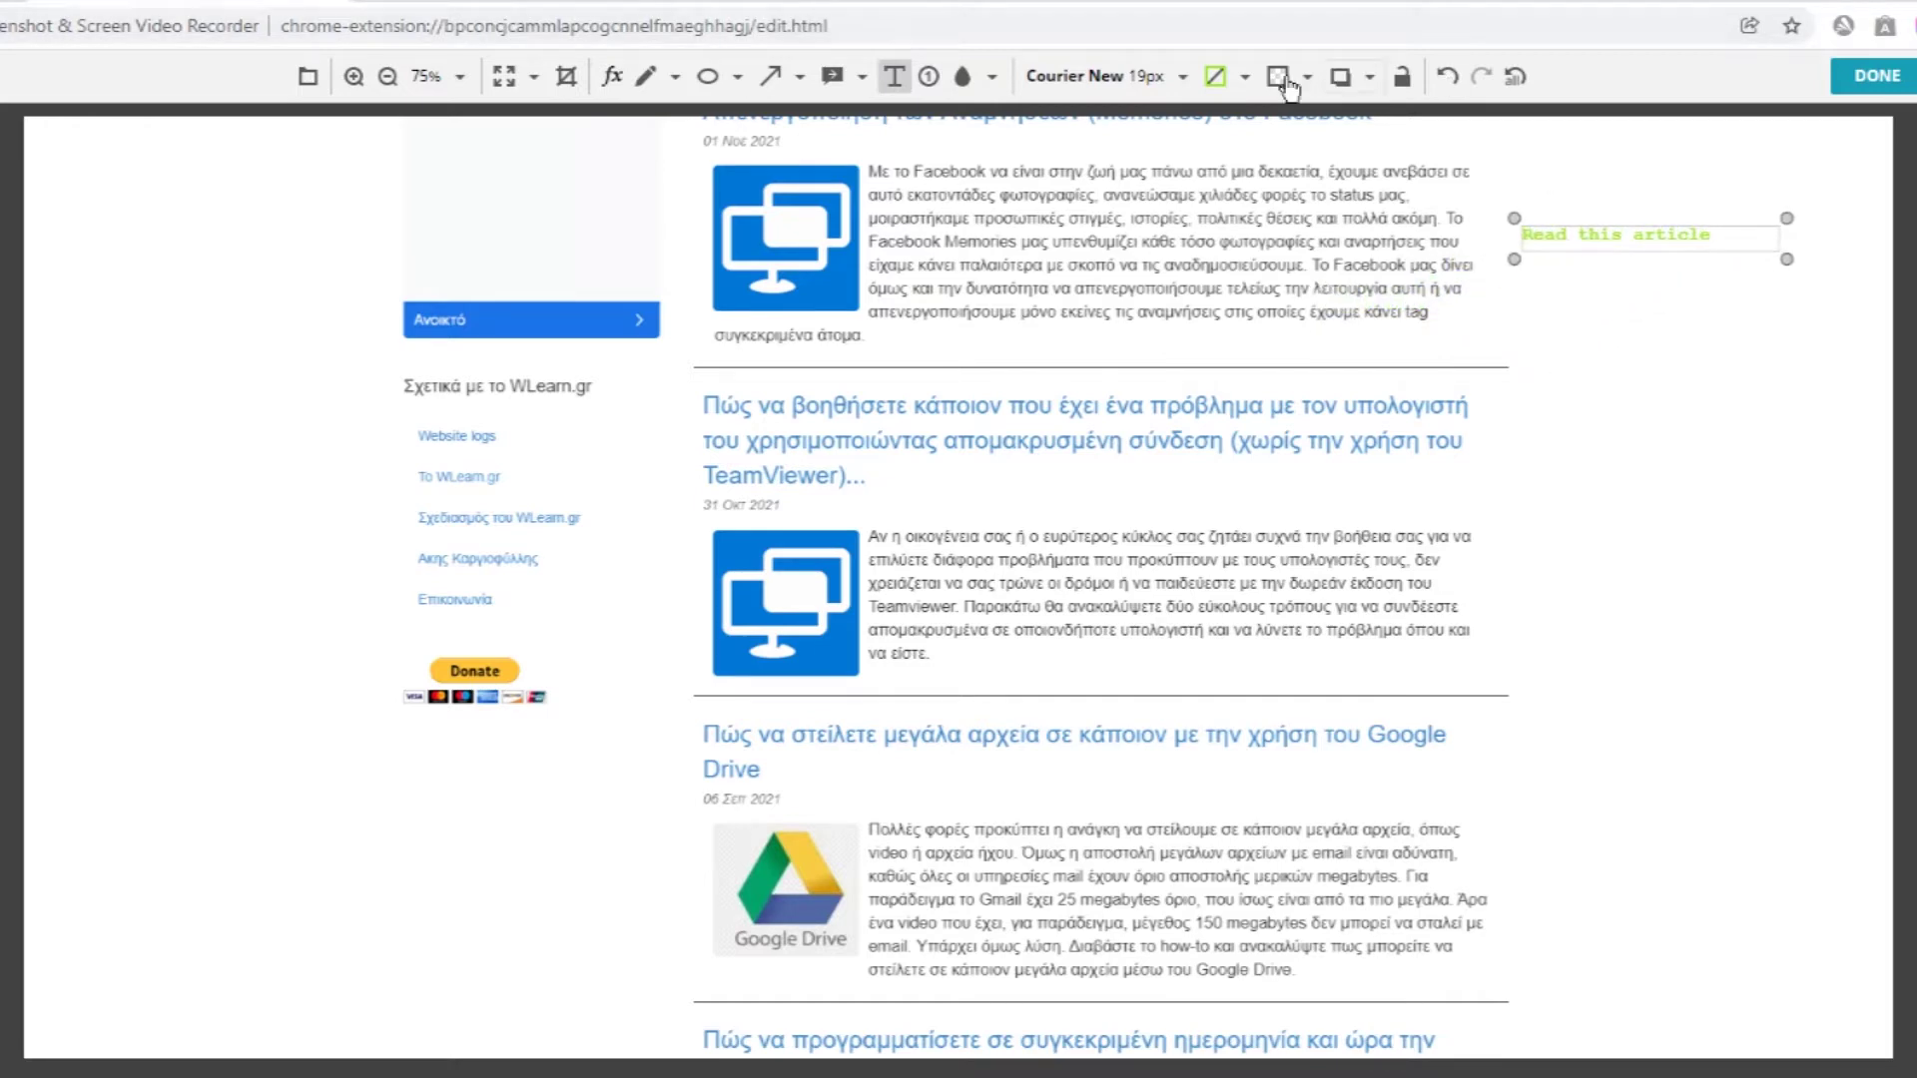
# Colour the 'Read this article' label red and nudge it slightly right
pyautogui.click(1216, 80)
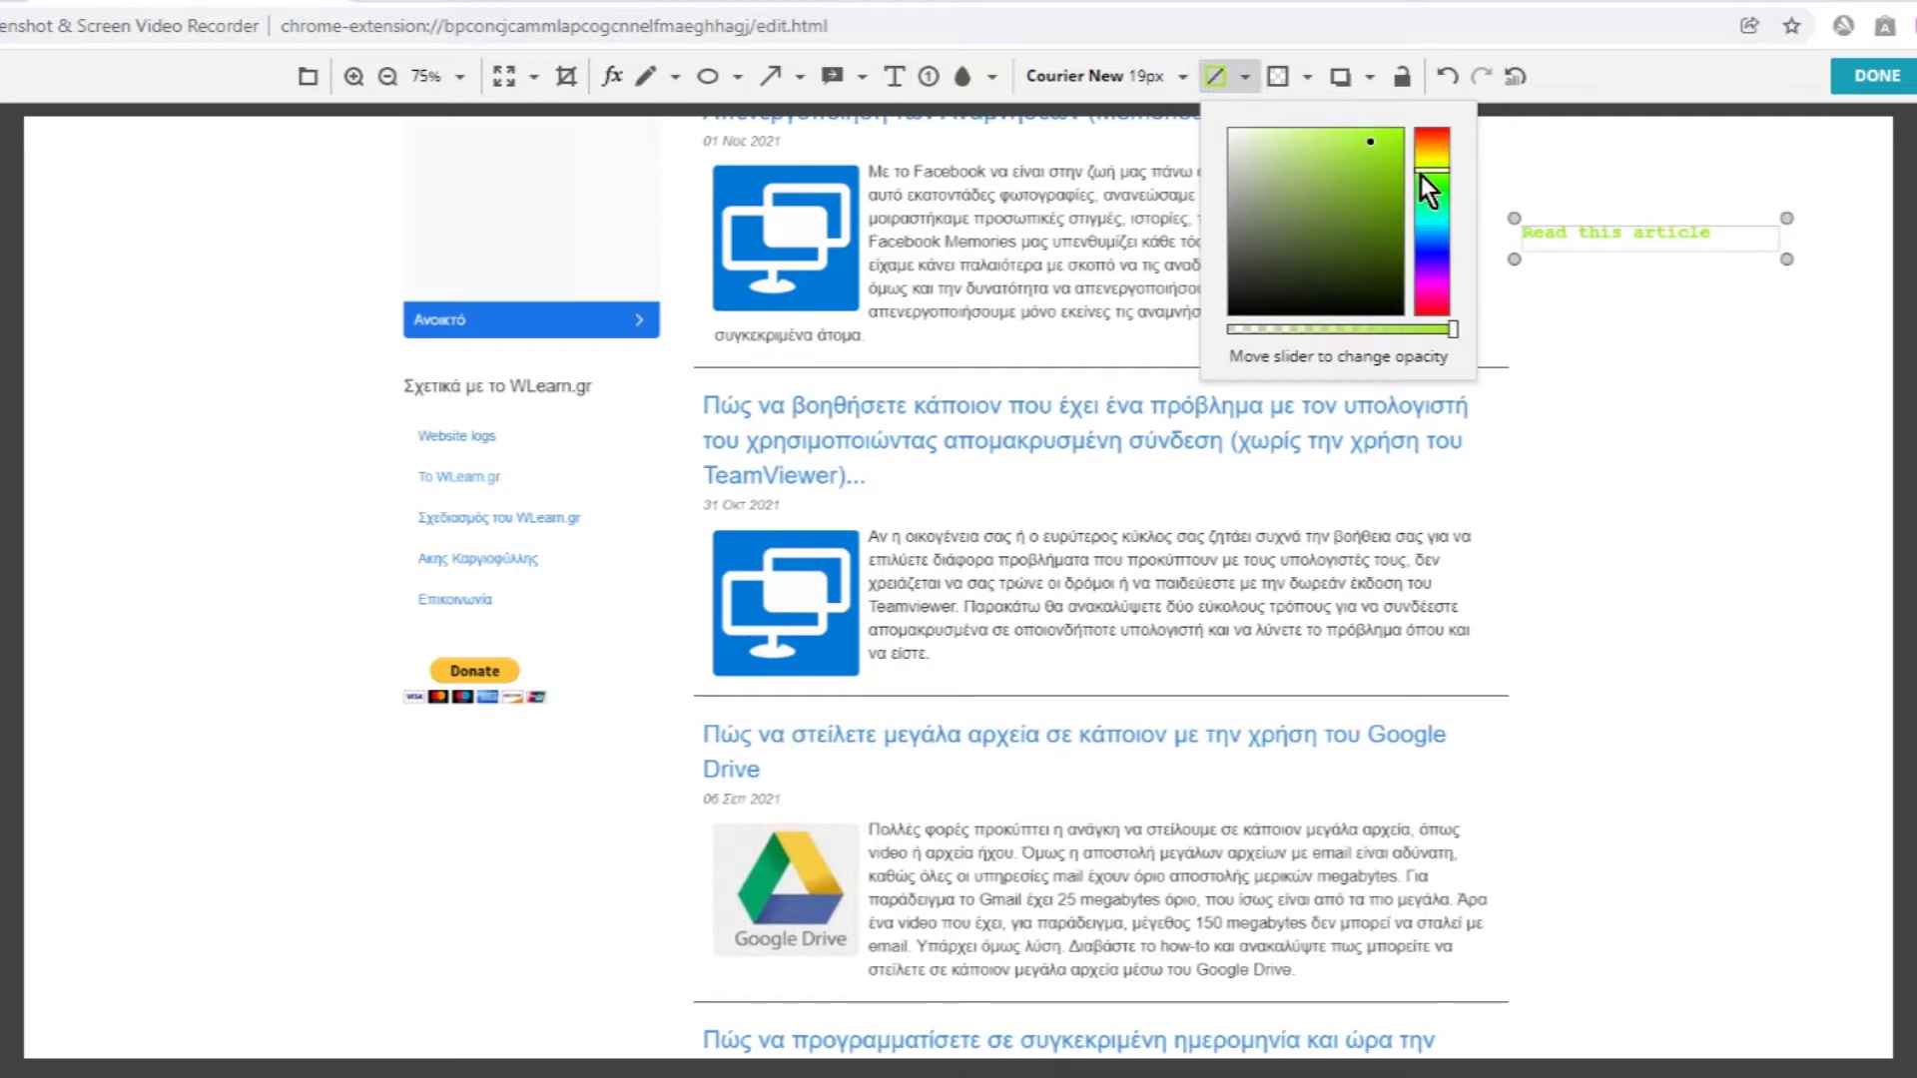
pyautogui.moveTo(1422, 176); pyautogui.dragTo(1442, 138)
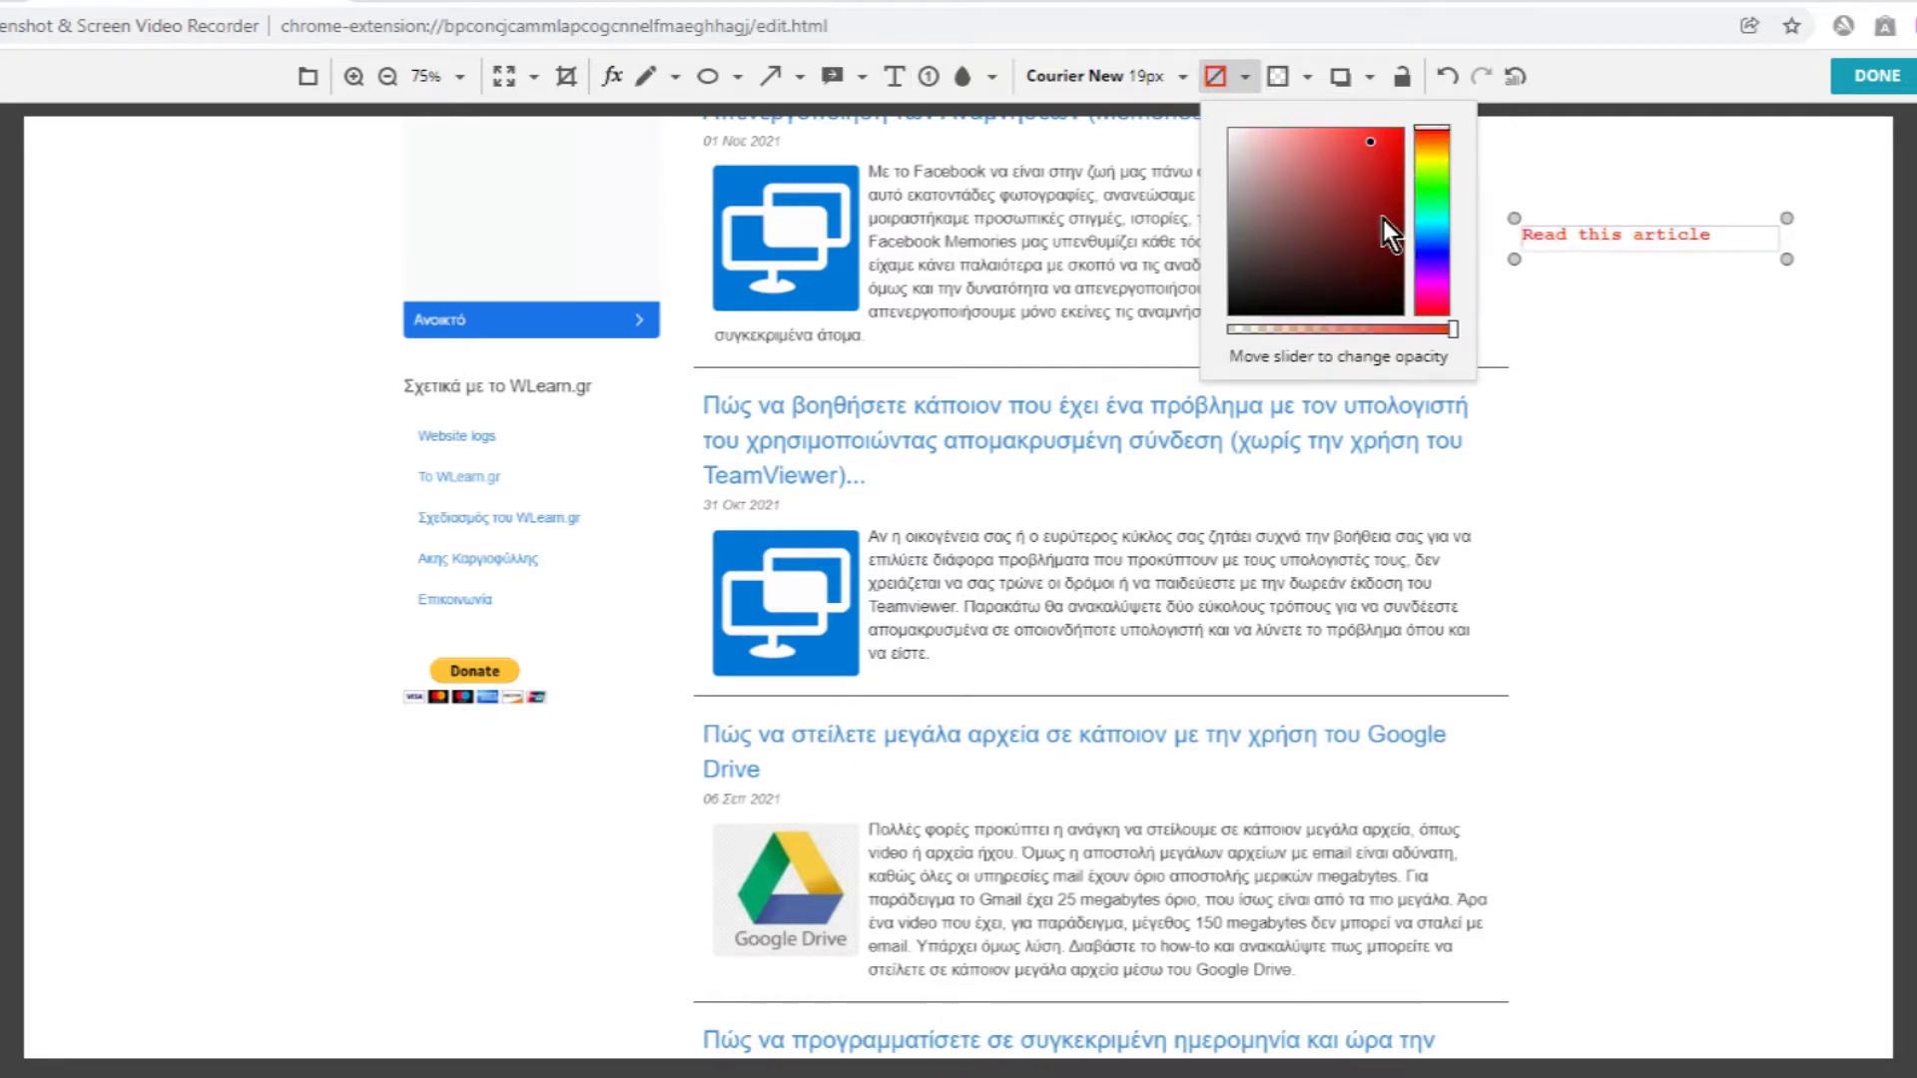
pyautogui.moveTo(1384, 221); pyautogui.dragTo(1396, 160)
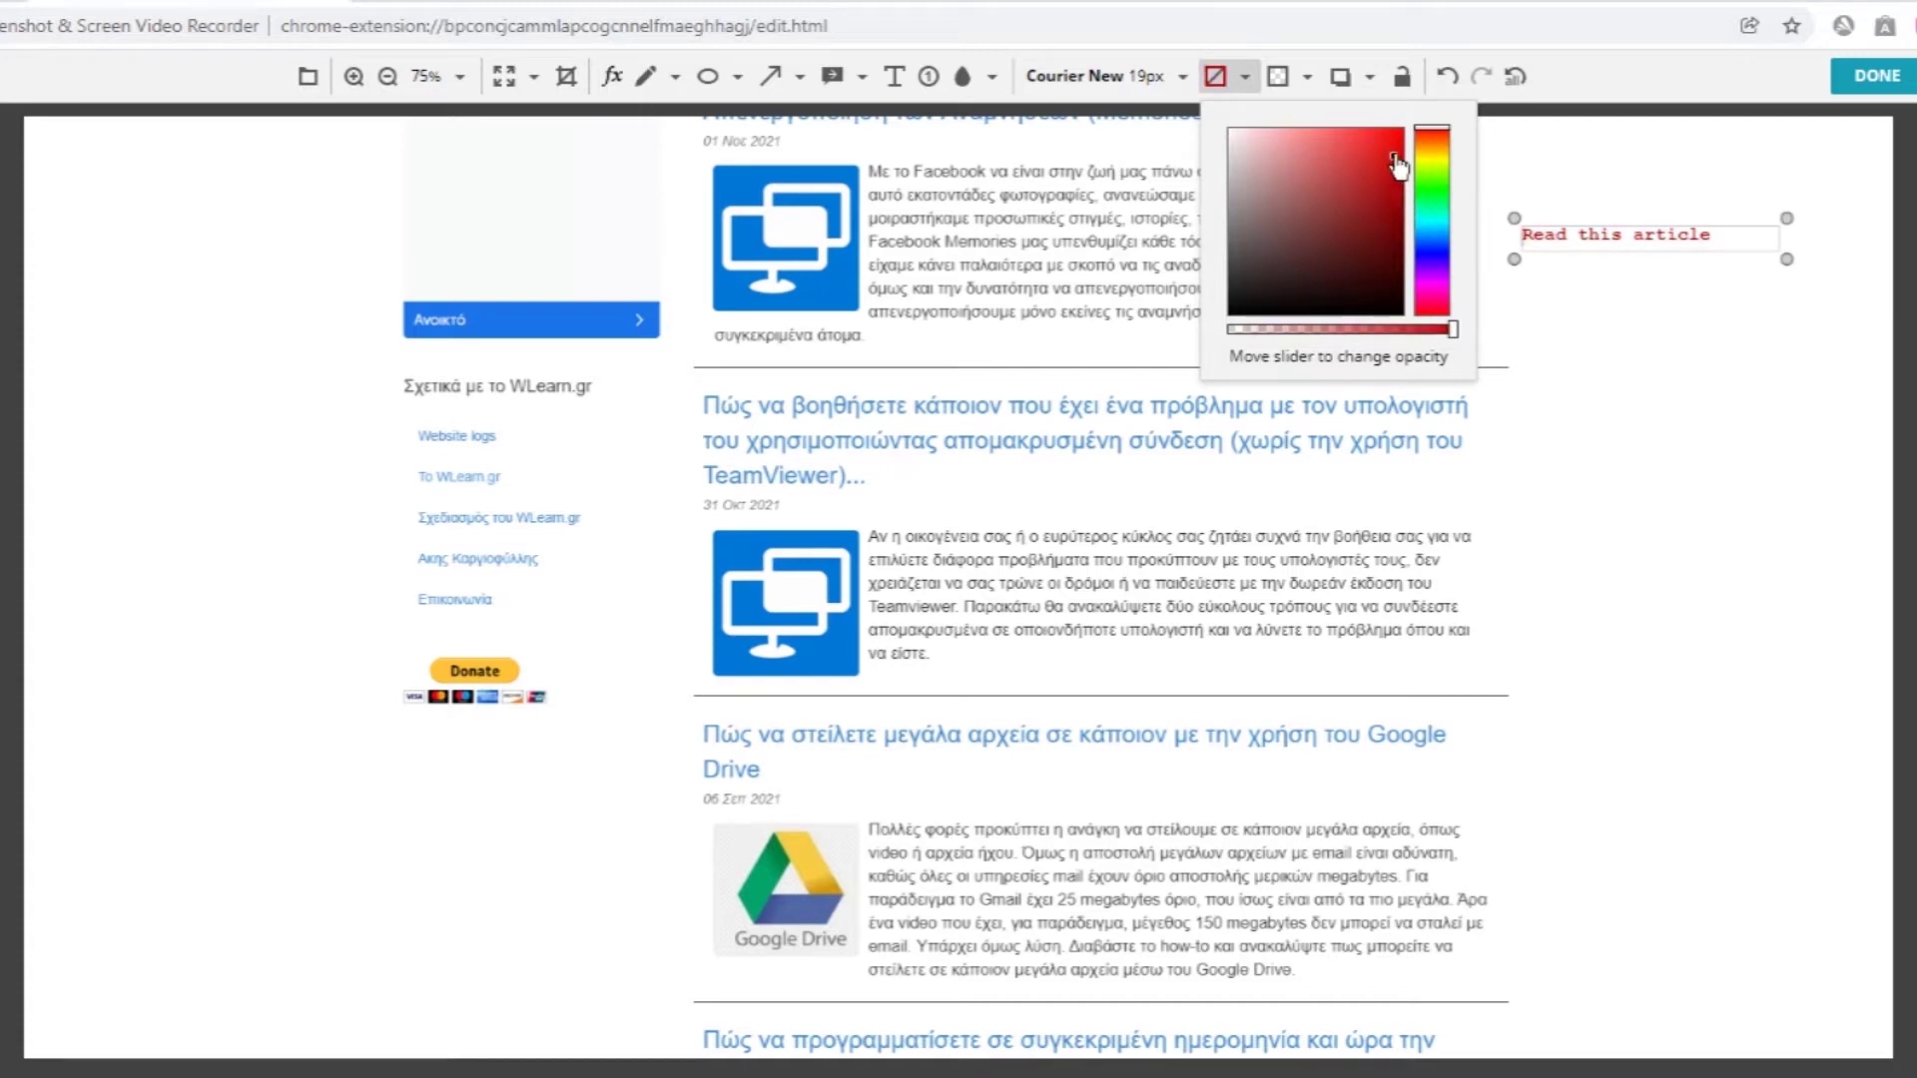
pyautogui.click(1616, 295)
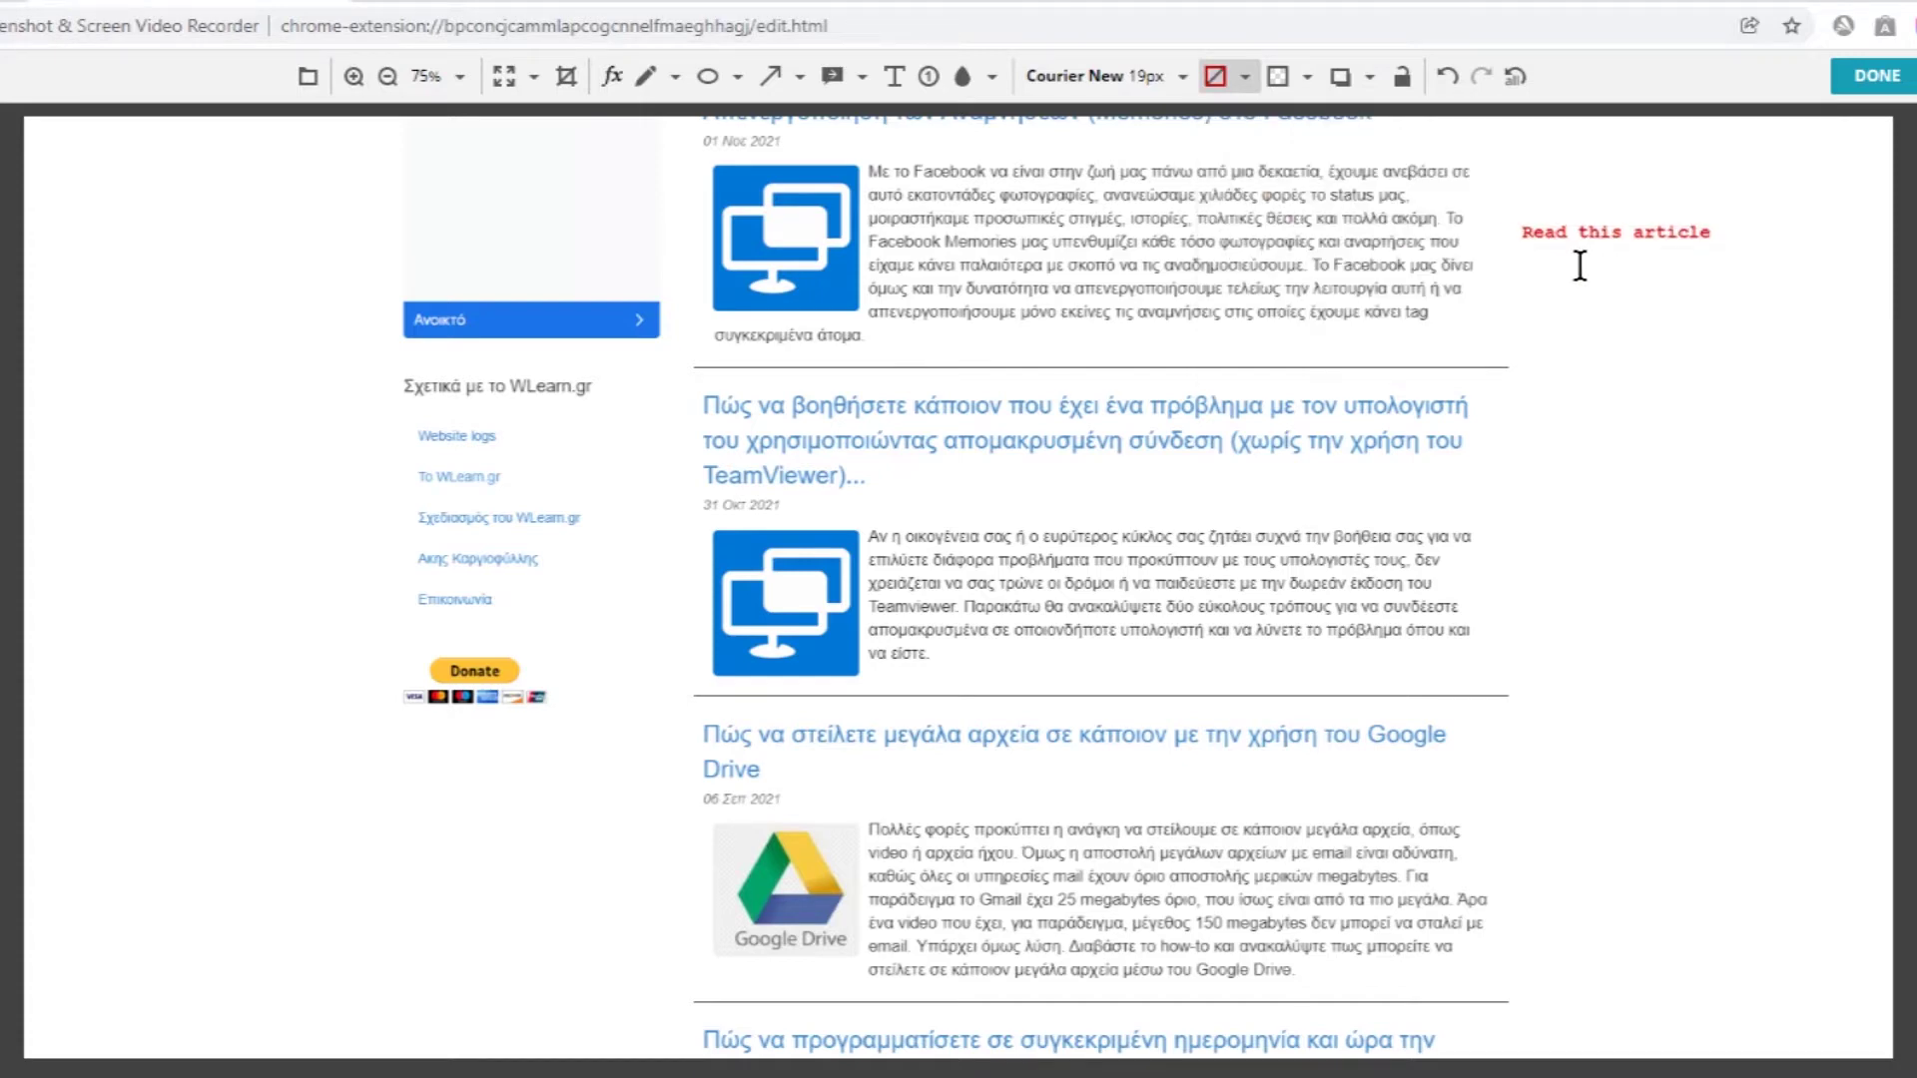
pyautogui.moveTo(1590, 250); pyautogui.dragTo(1642, 252)
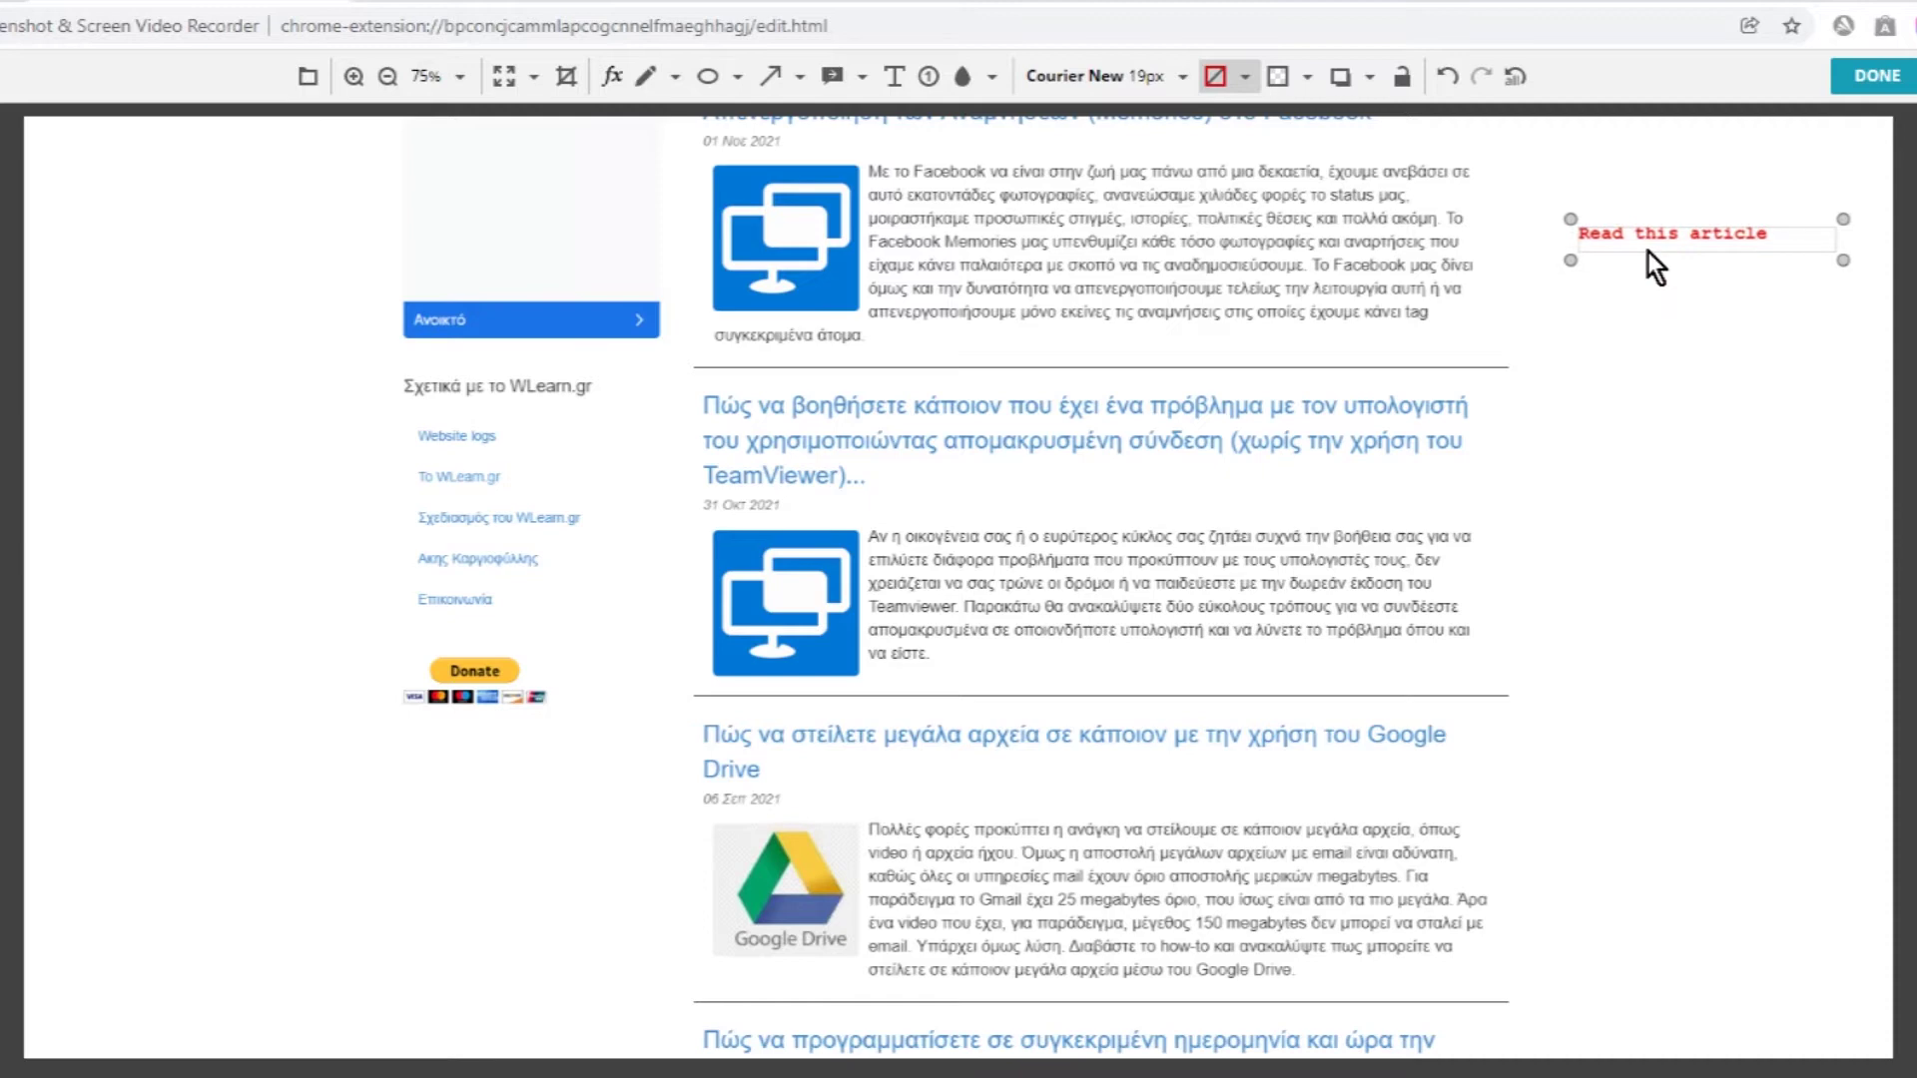
pyautogui.click(1649, 252)
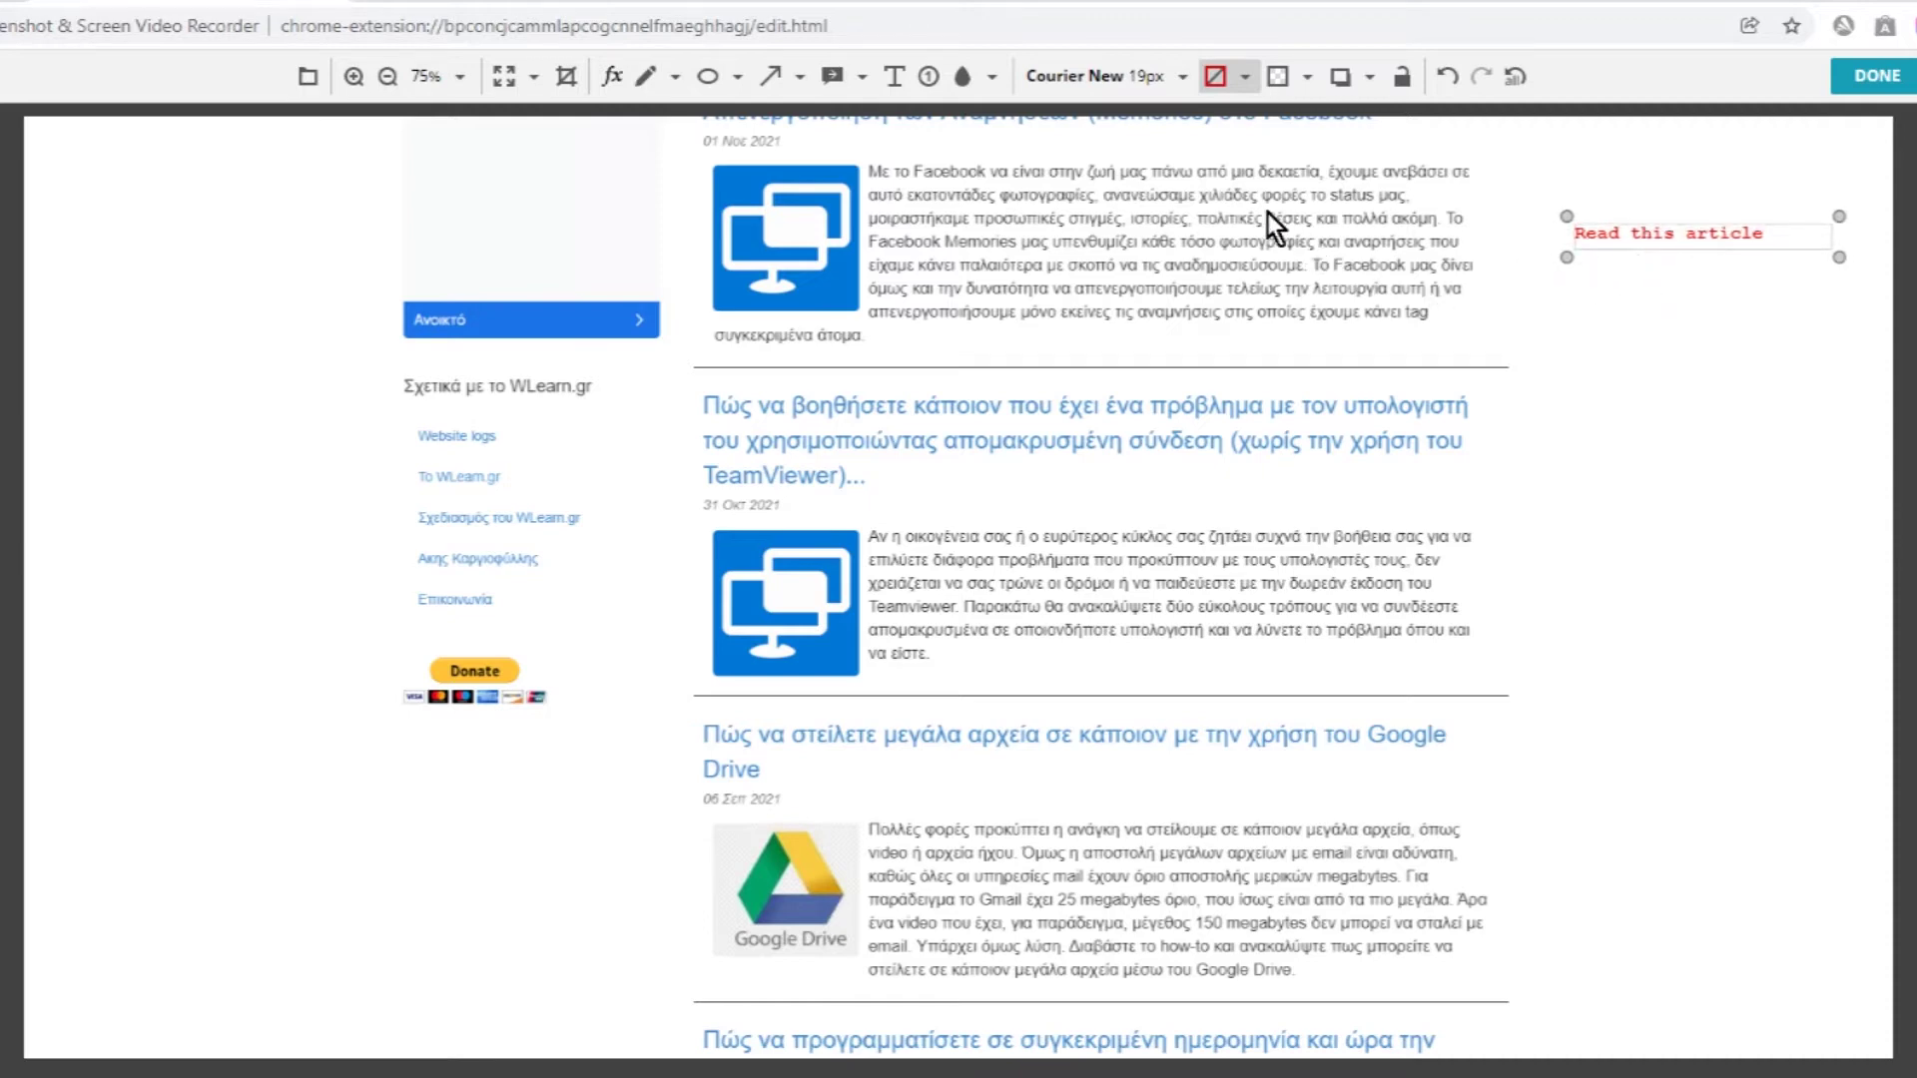
# Set the label's font to Arial at 23px
pyautogui.click(1116, 87)
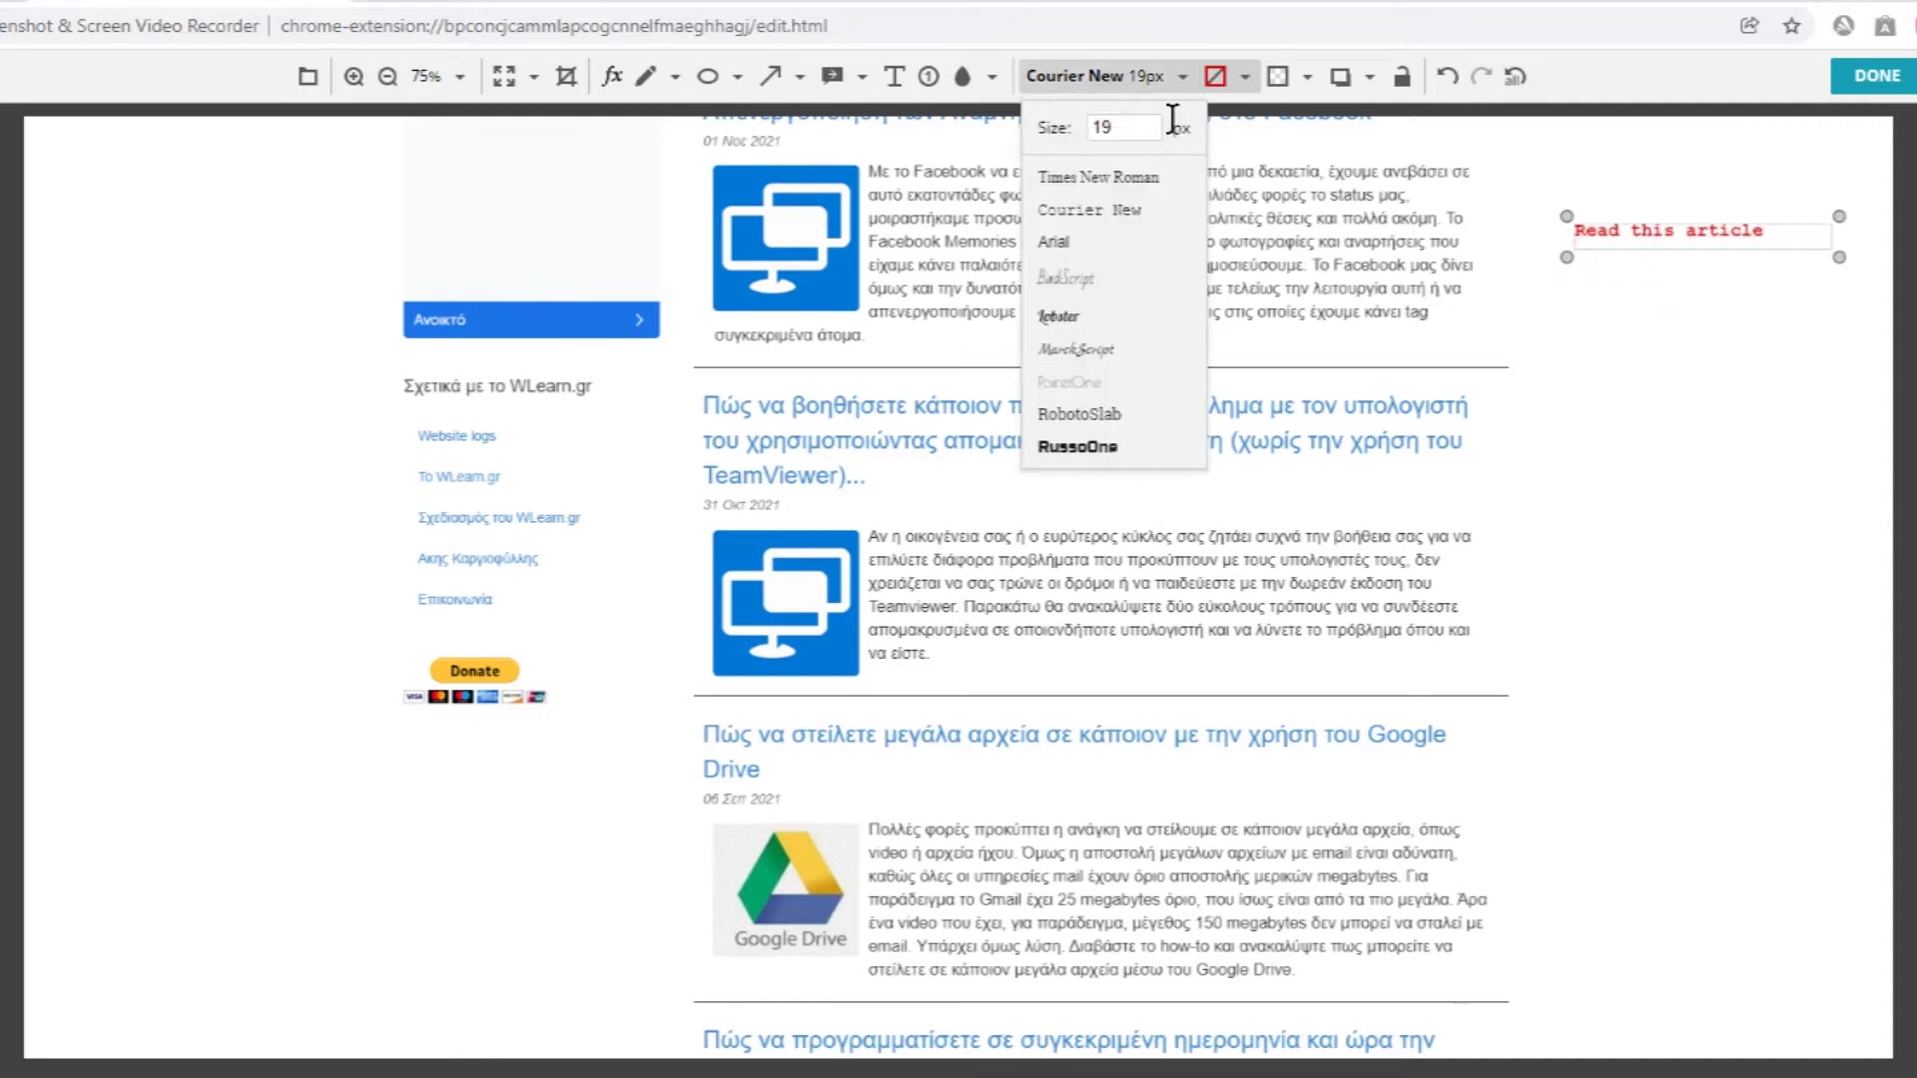
pyautogui.click(1141, 122)
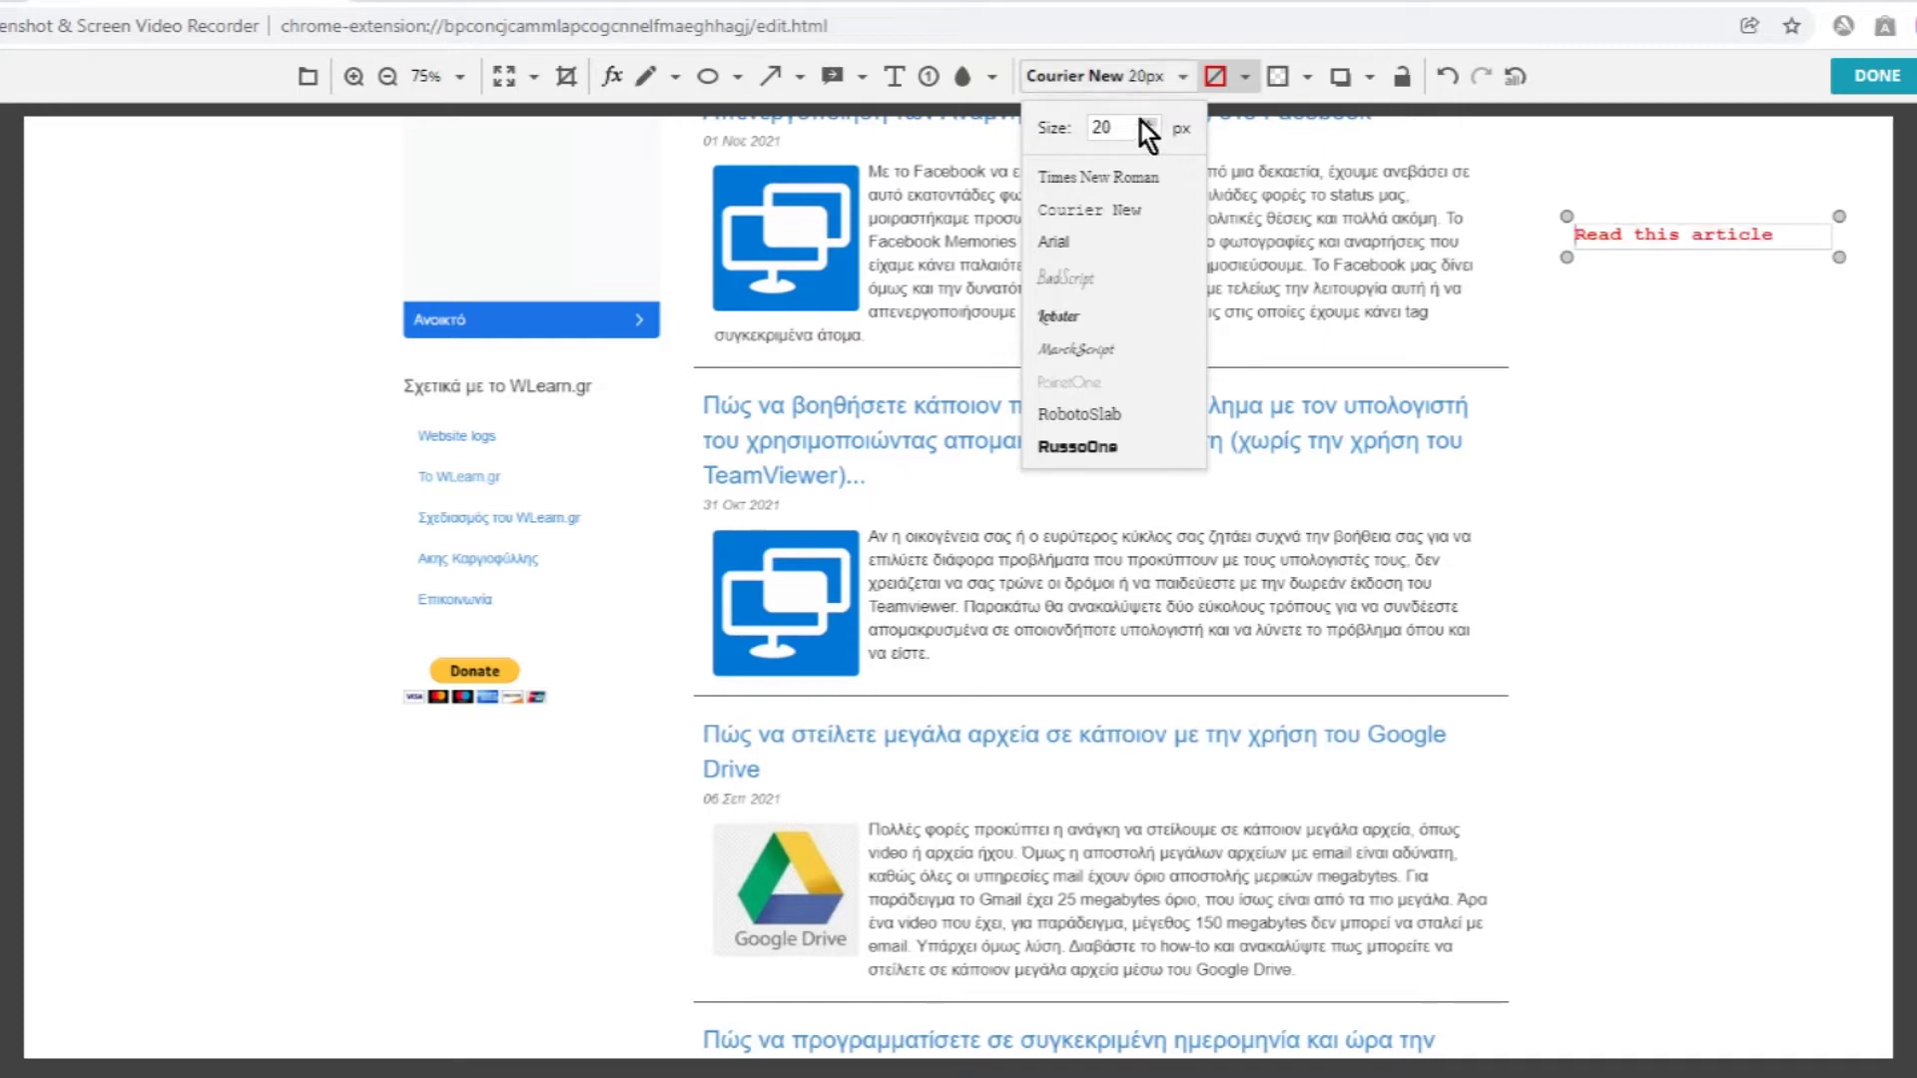
pyautogui.click(1140, 122)
pyautogui.click(1140, 122)
pyautogui.click(1140, 121)
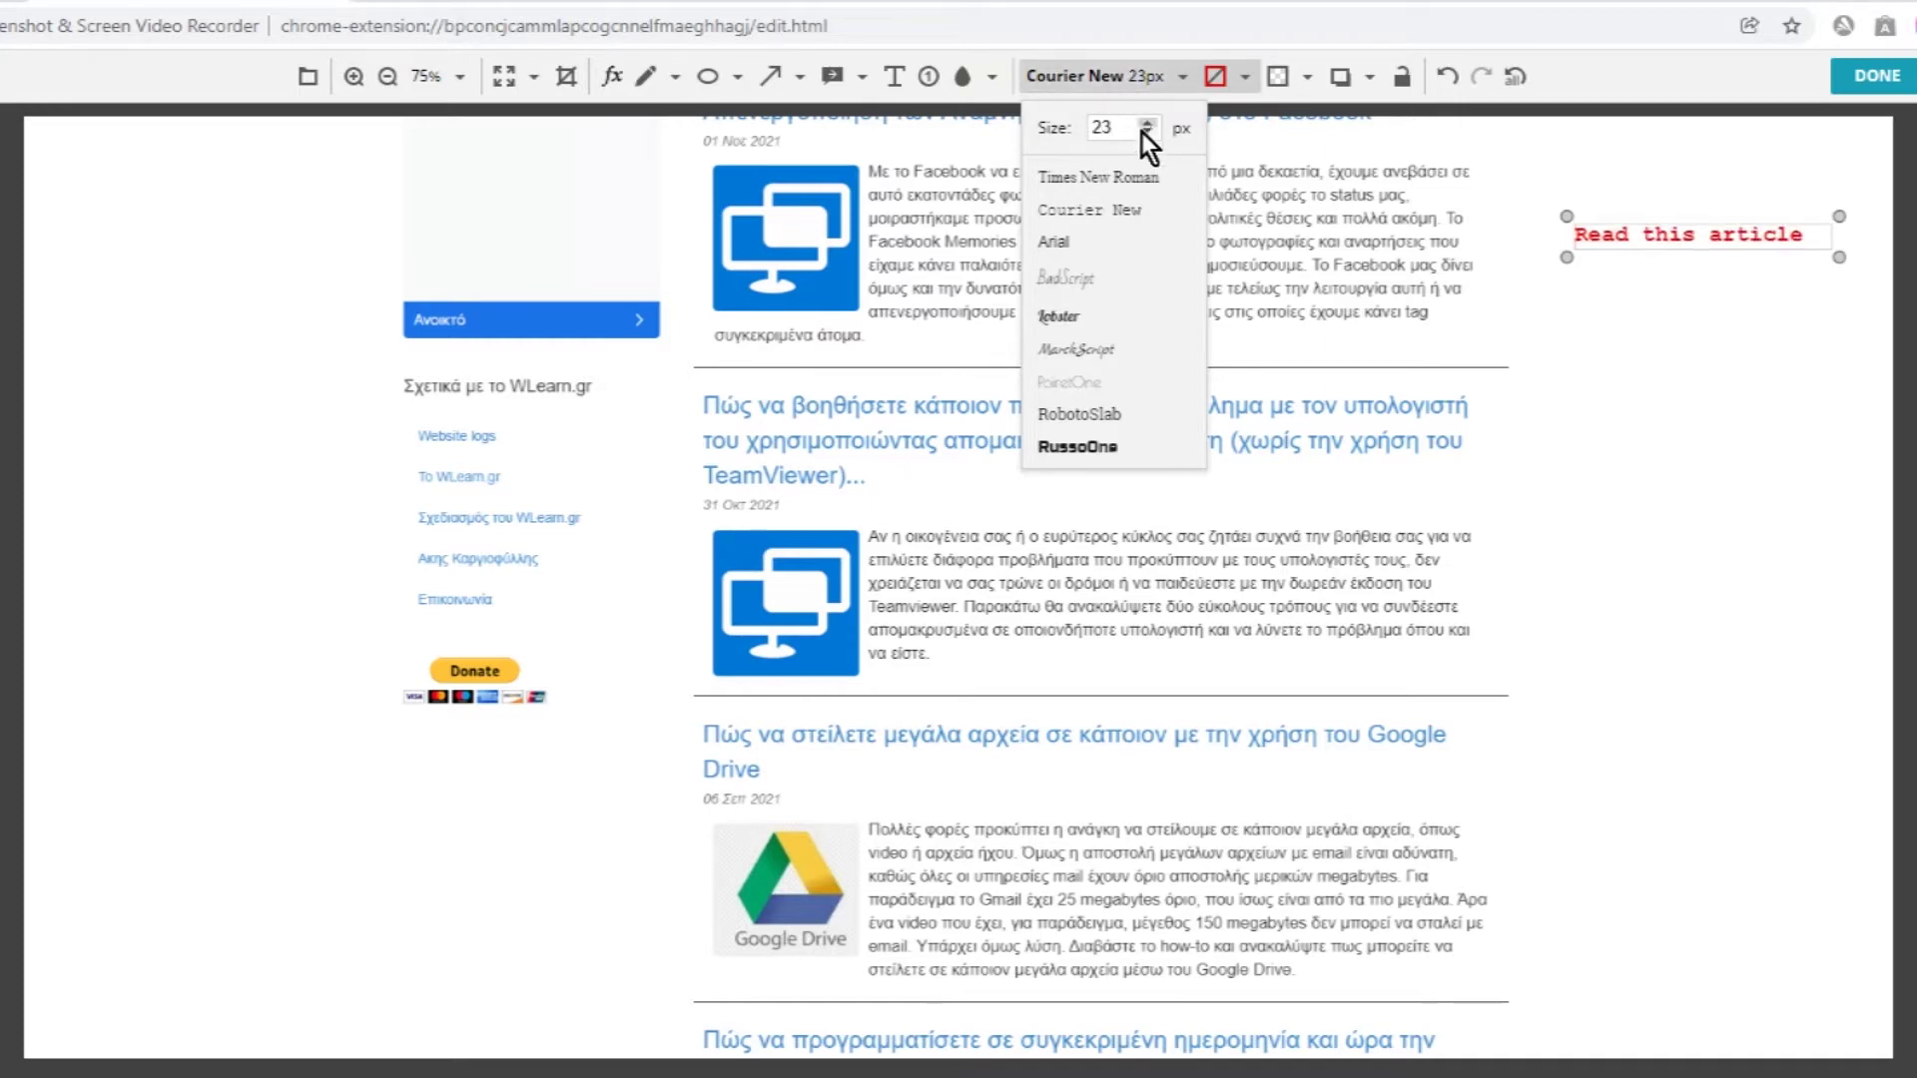
pyautogui.click(1136, 177)
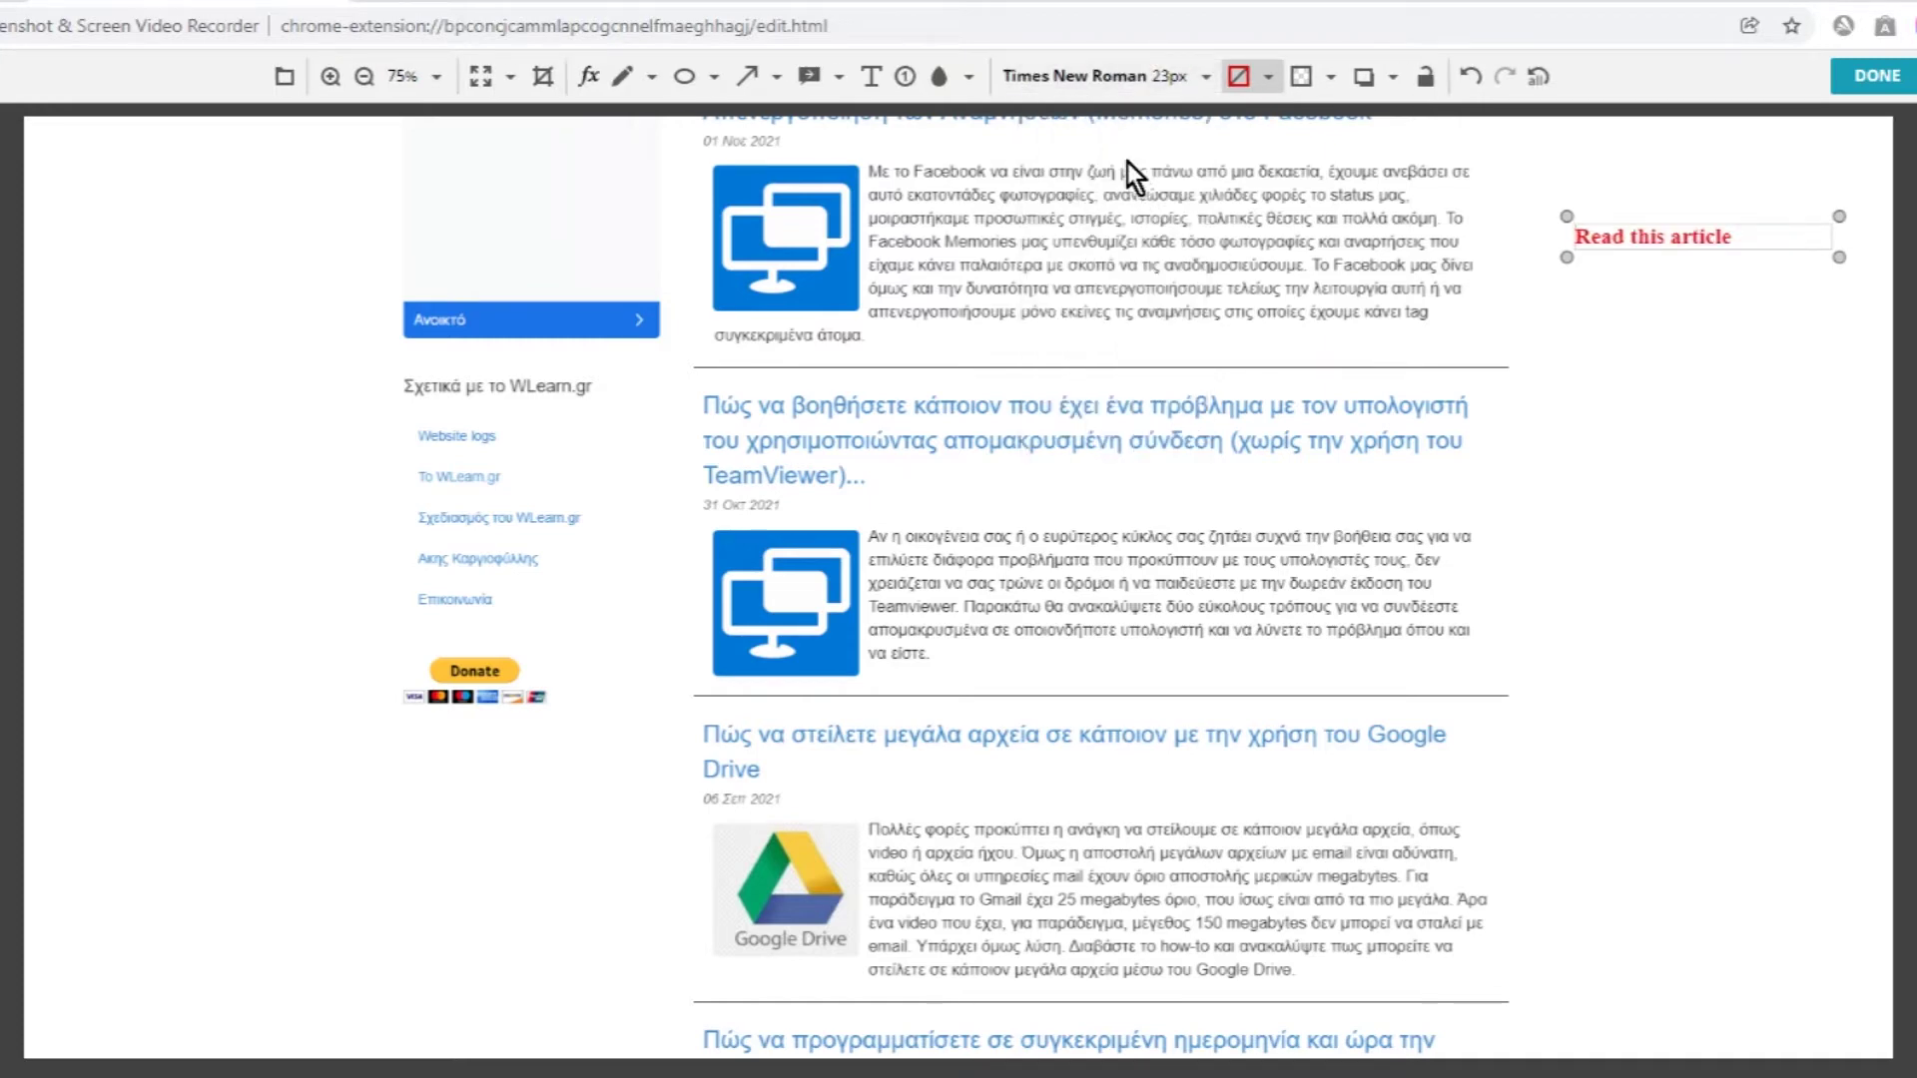
pyautogui.click(1113, 76)
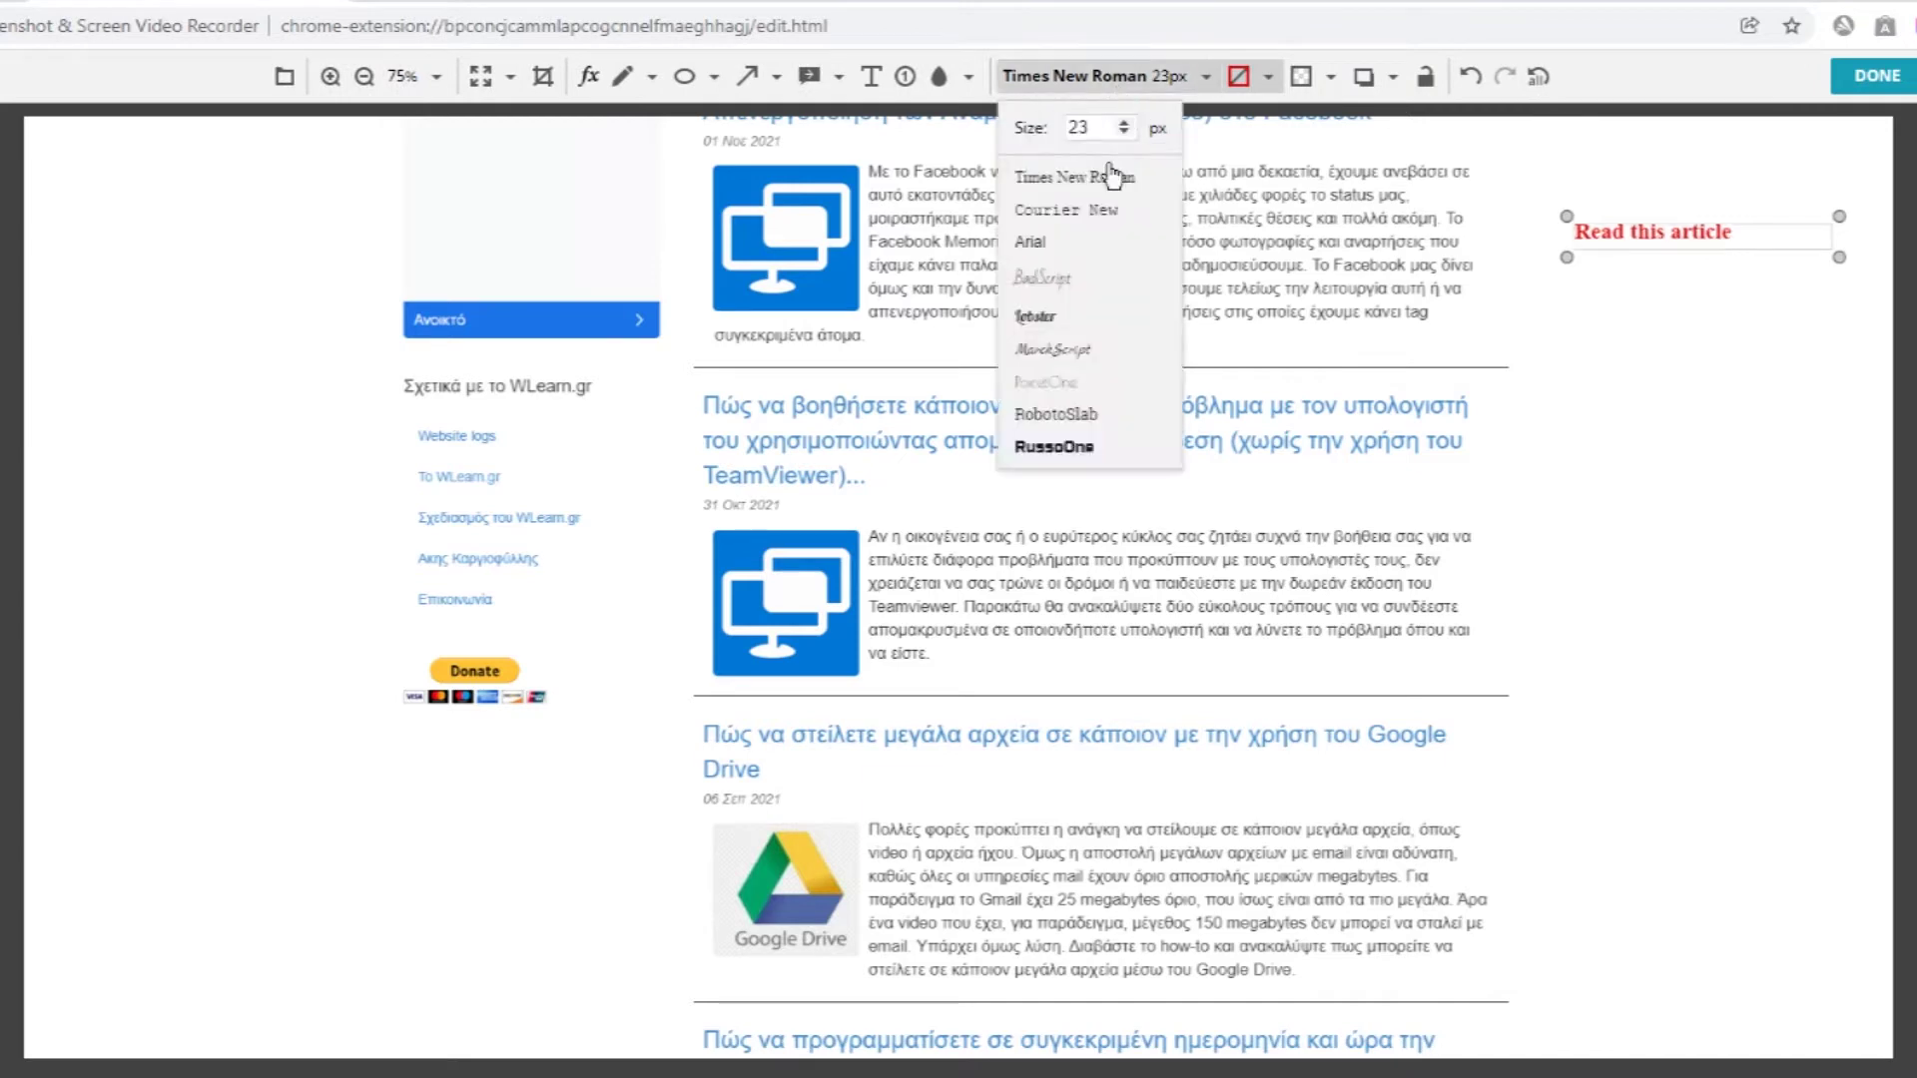
pyautogui.click(1082, 242)
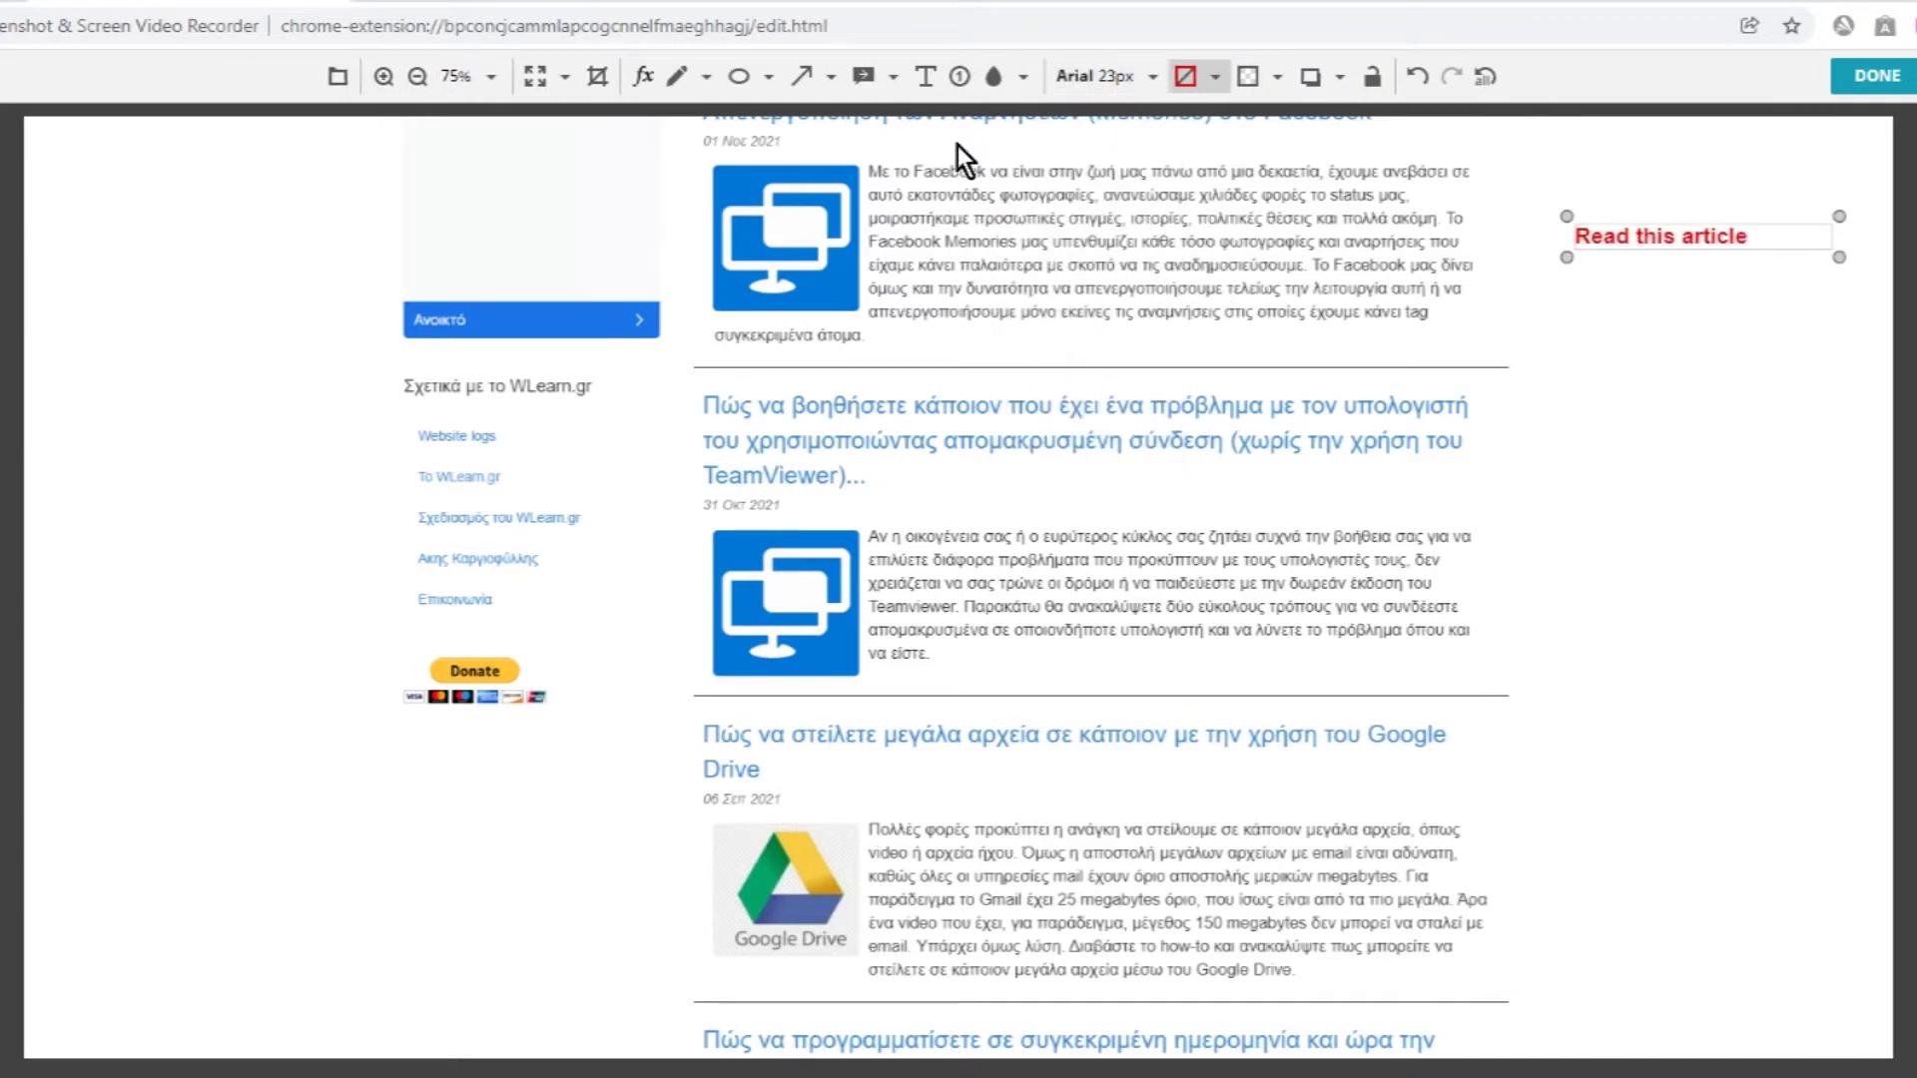
pyautogui.click(801, 78)
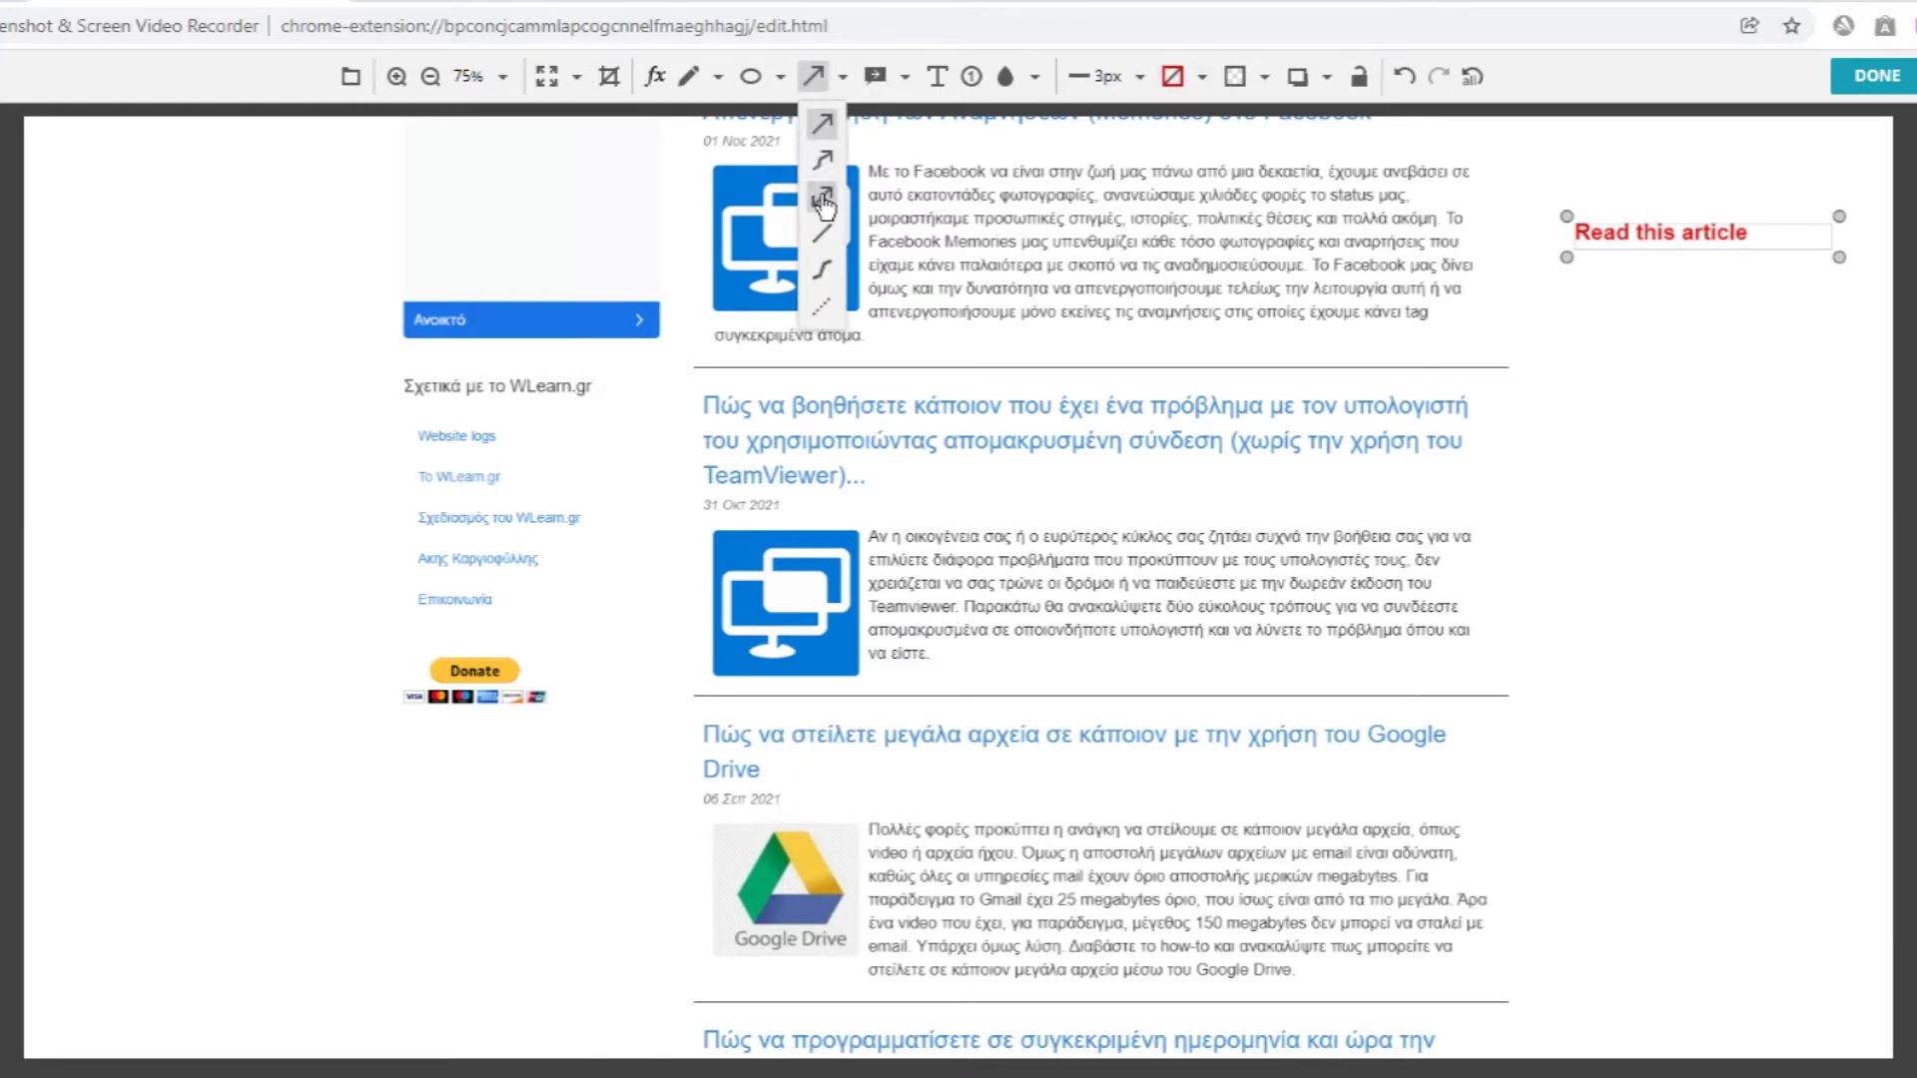
# Draw a red curved arrow from the label into the Facebook article's first lines
pyautogui.click(823, 159)
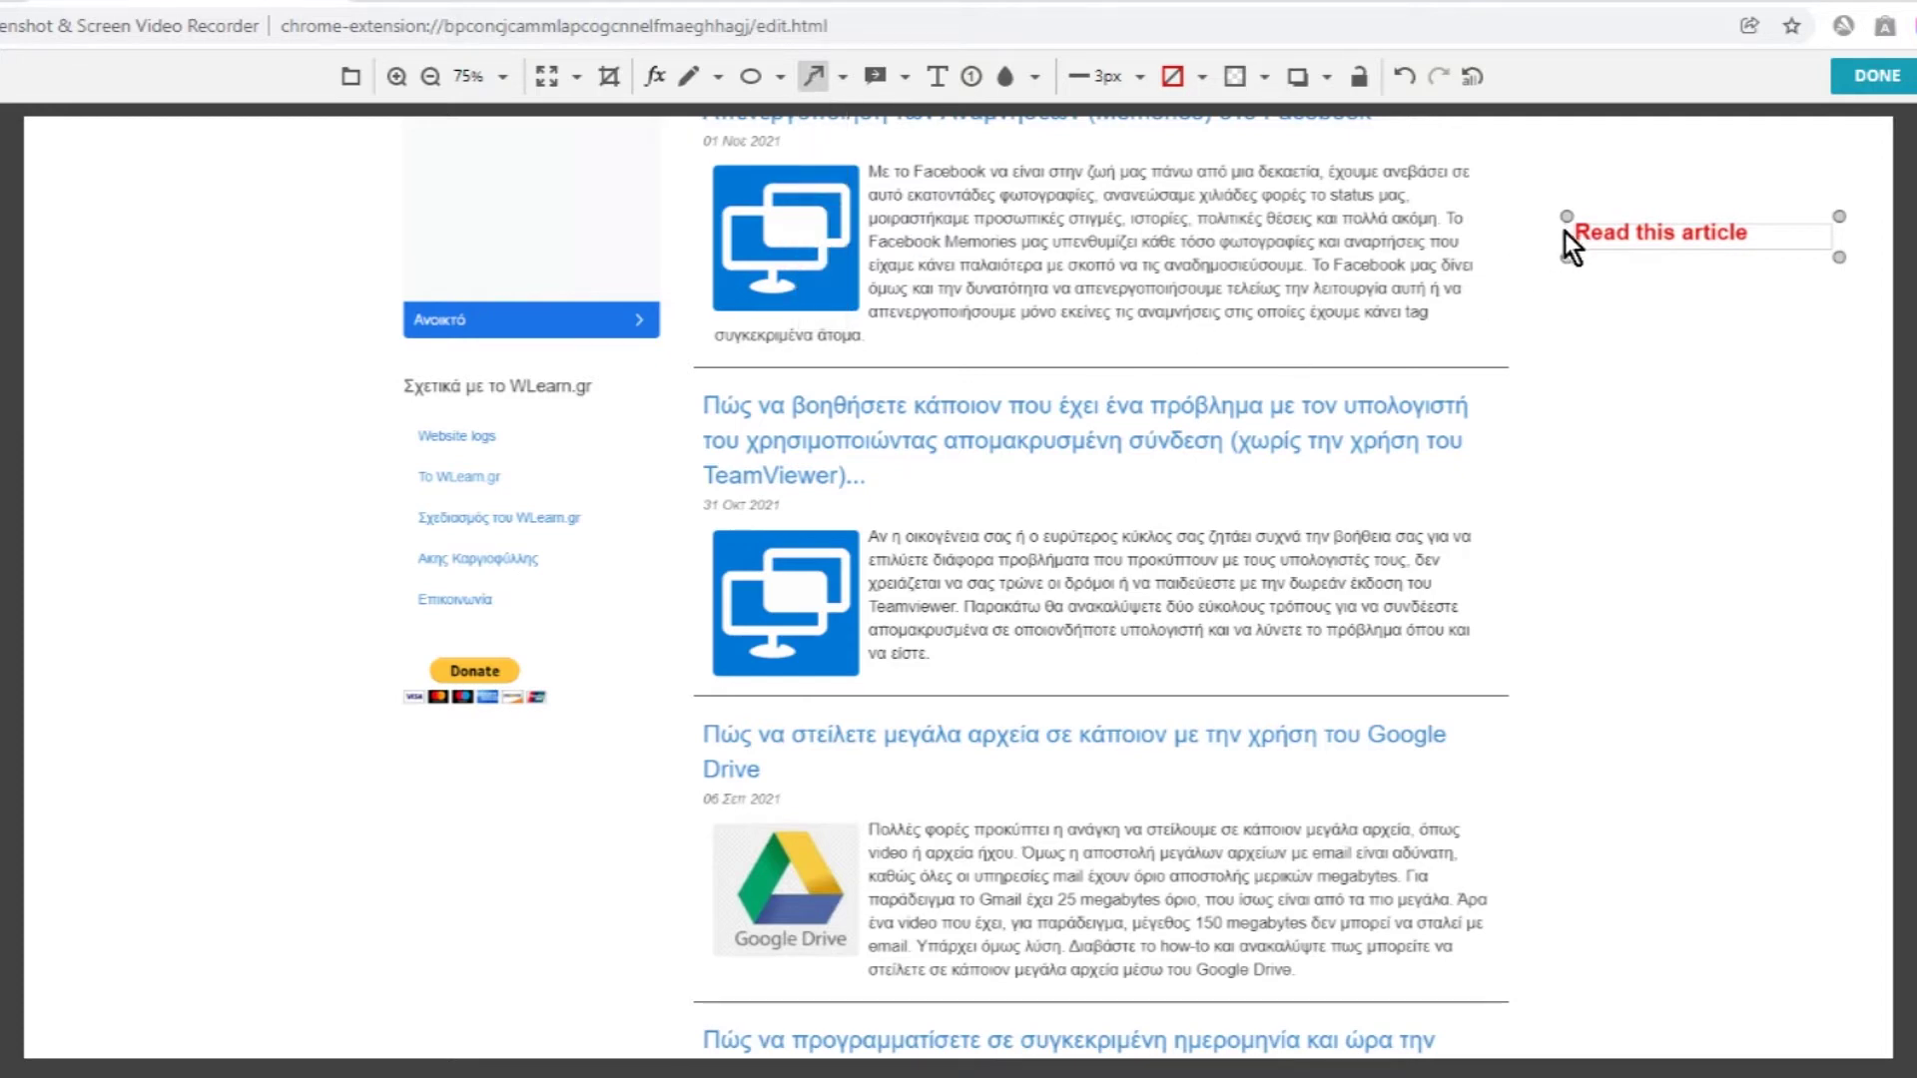
pyautogui.click(1424, 194)
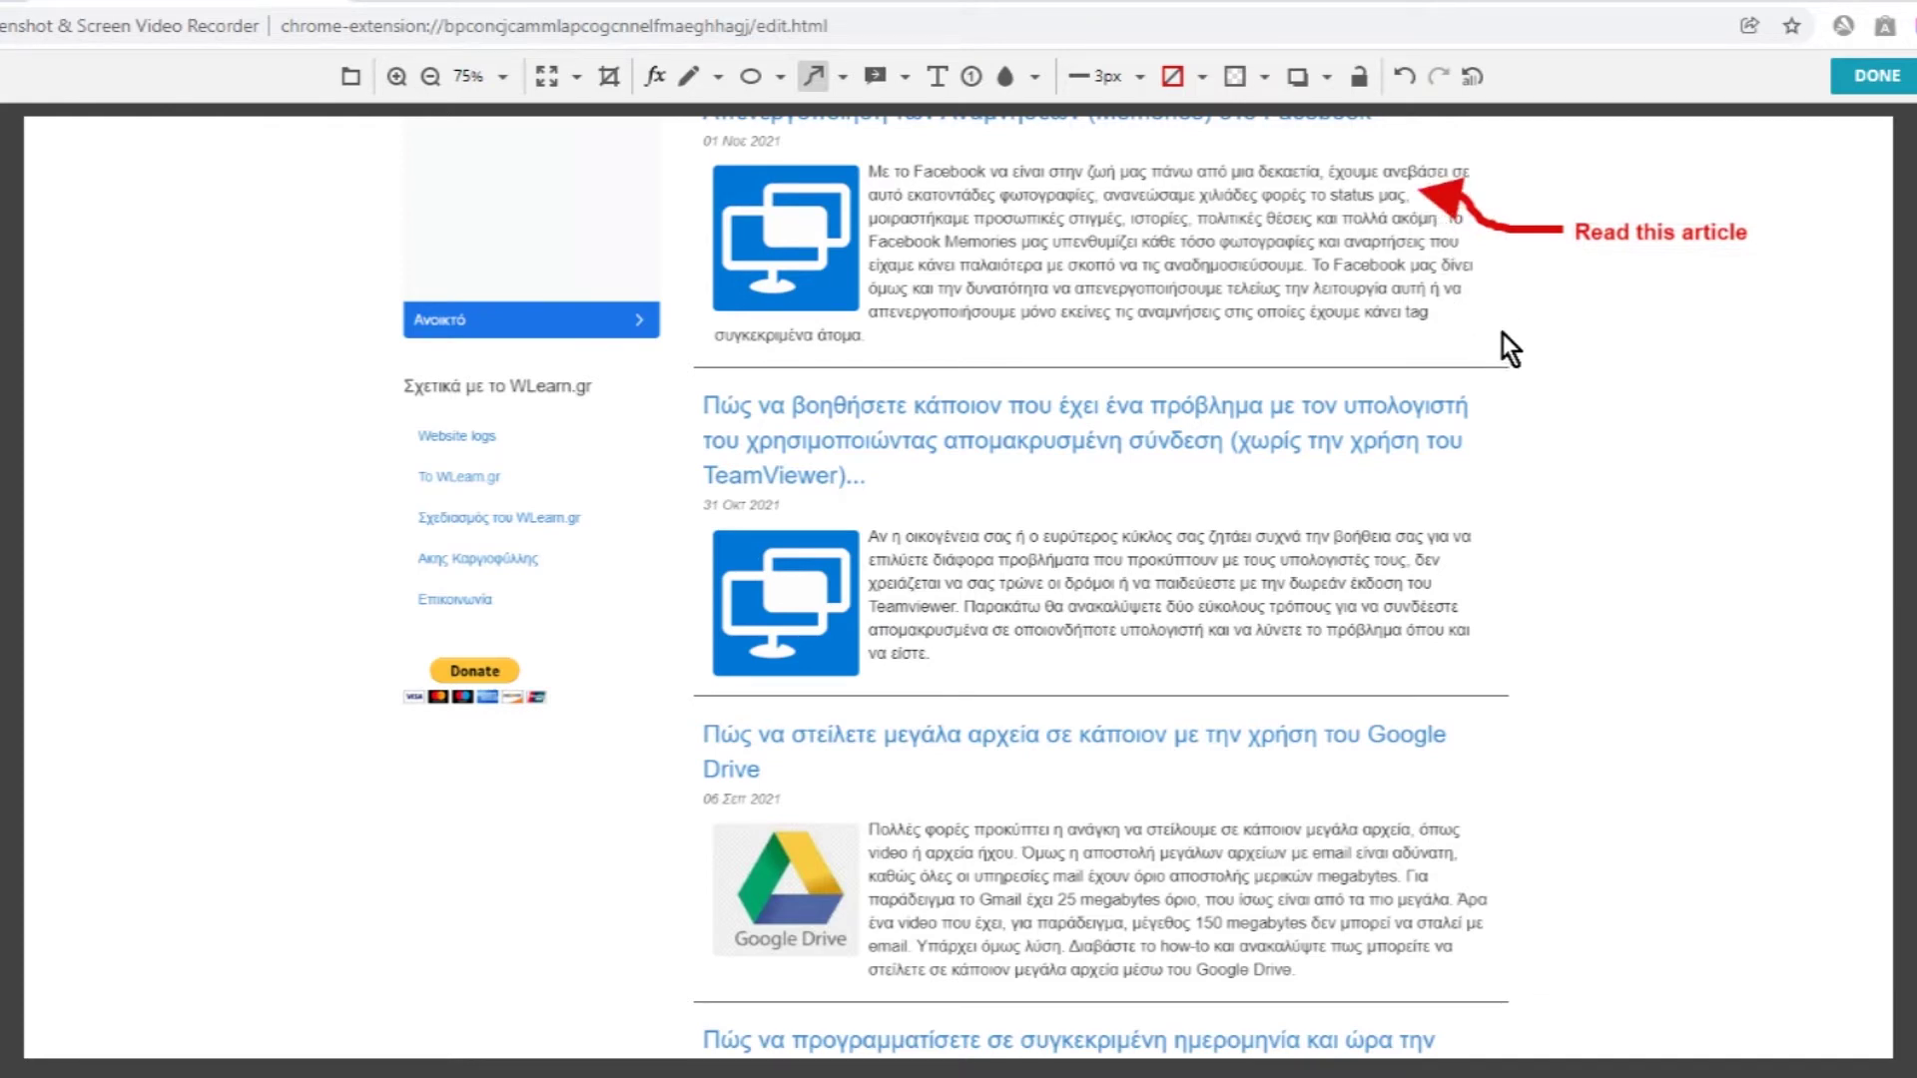
# Draw a second-style yellow callout reading 'See also this' pointing at the TeamViewer heading
pyautogui.click(905, 84)
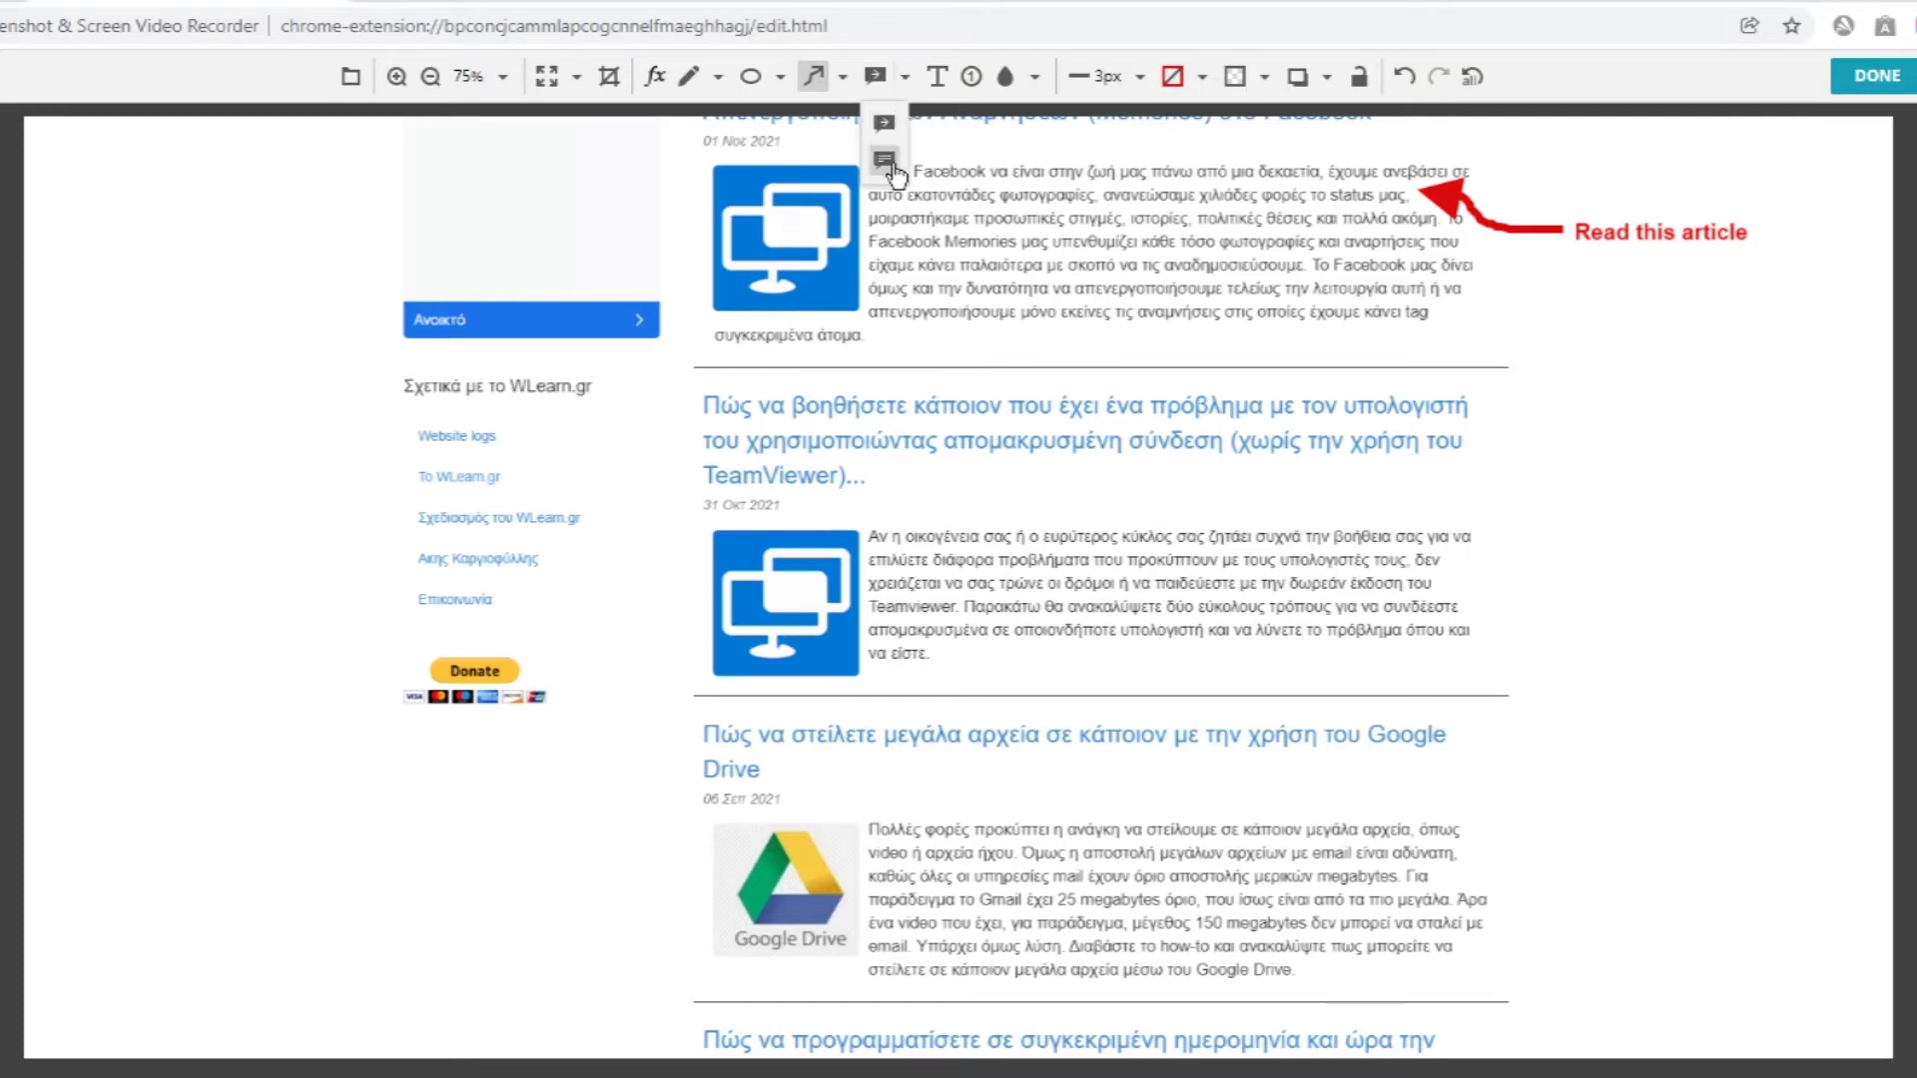
pyautogui.click(884, 123)
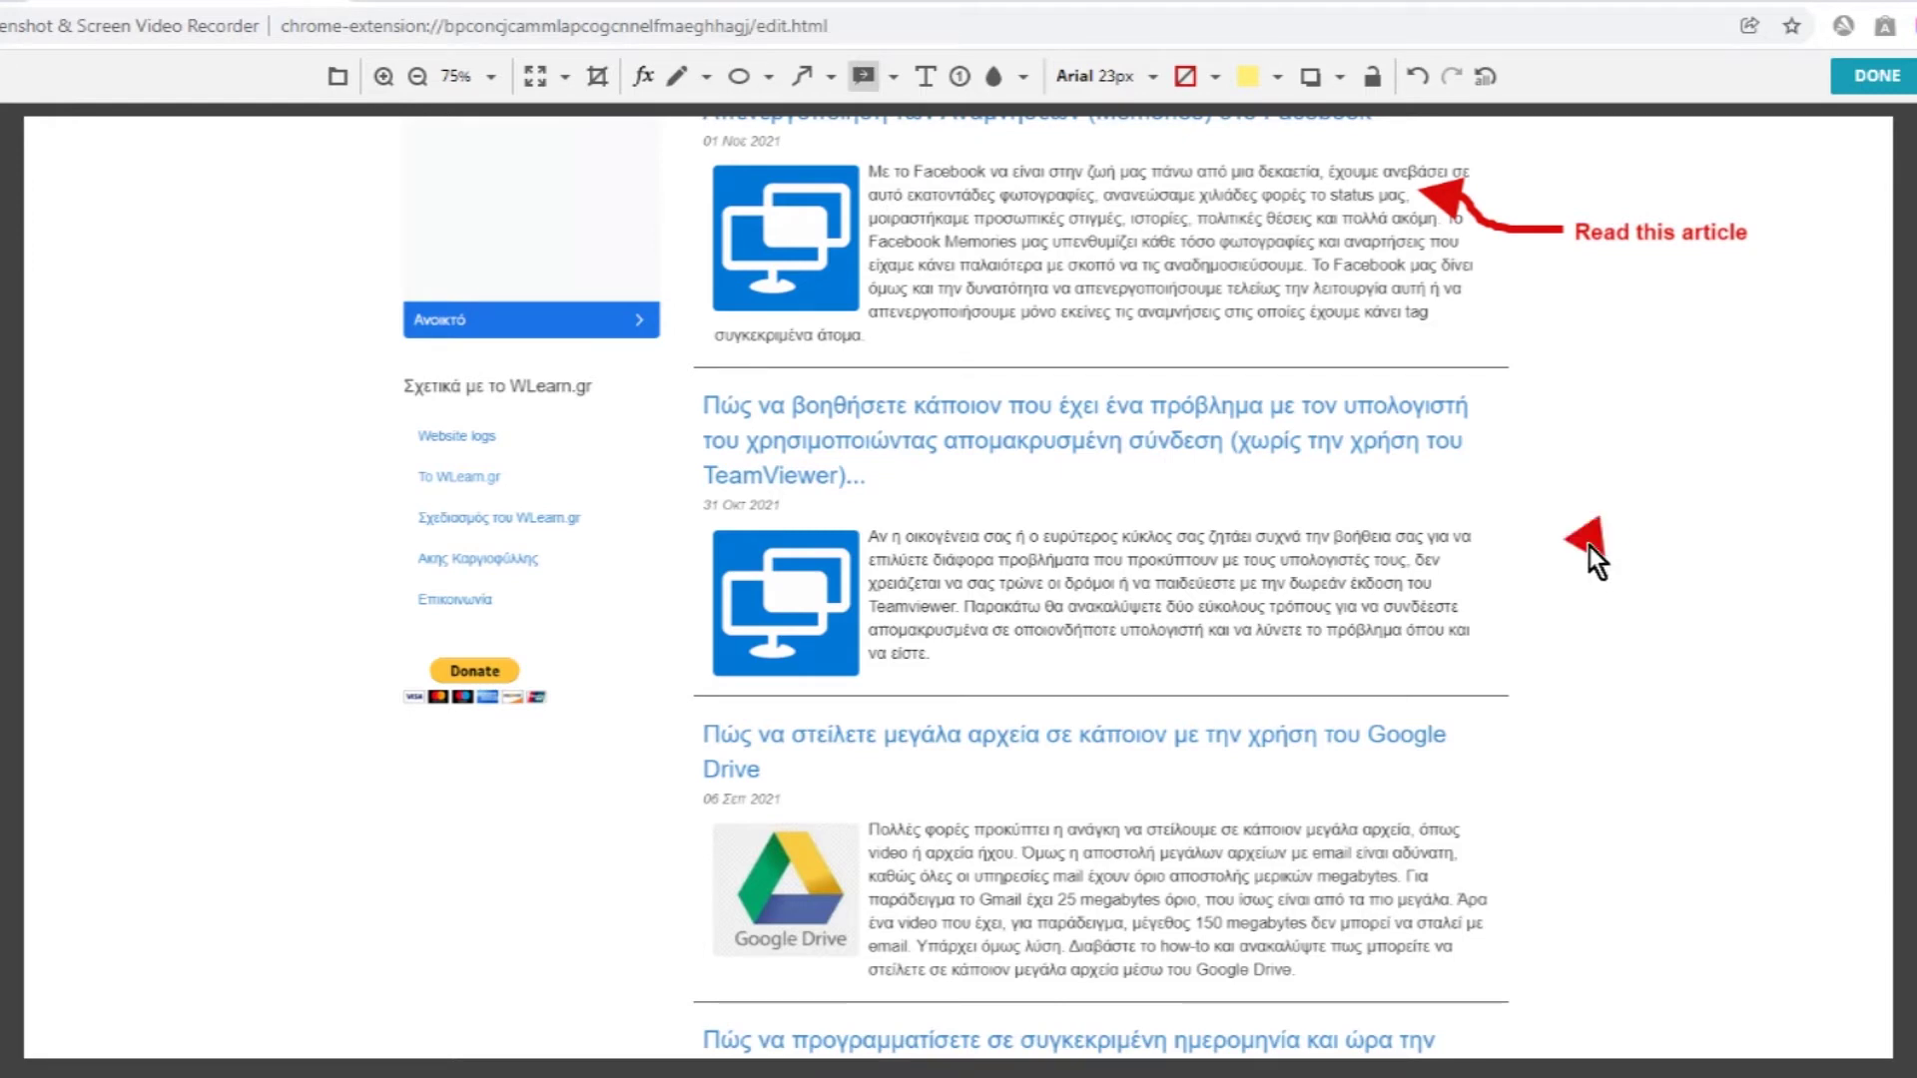
pyautogui.moveTo(1513, 499); pyautogui.dragTo(1476, 476)
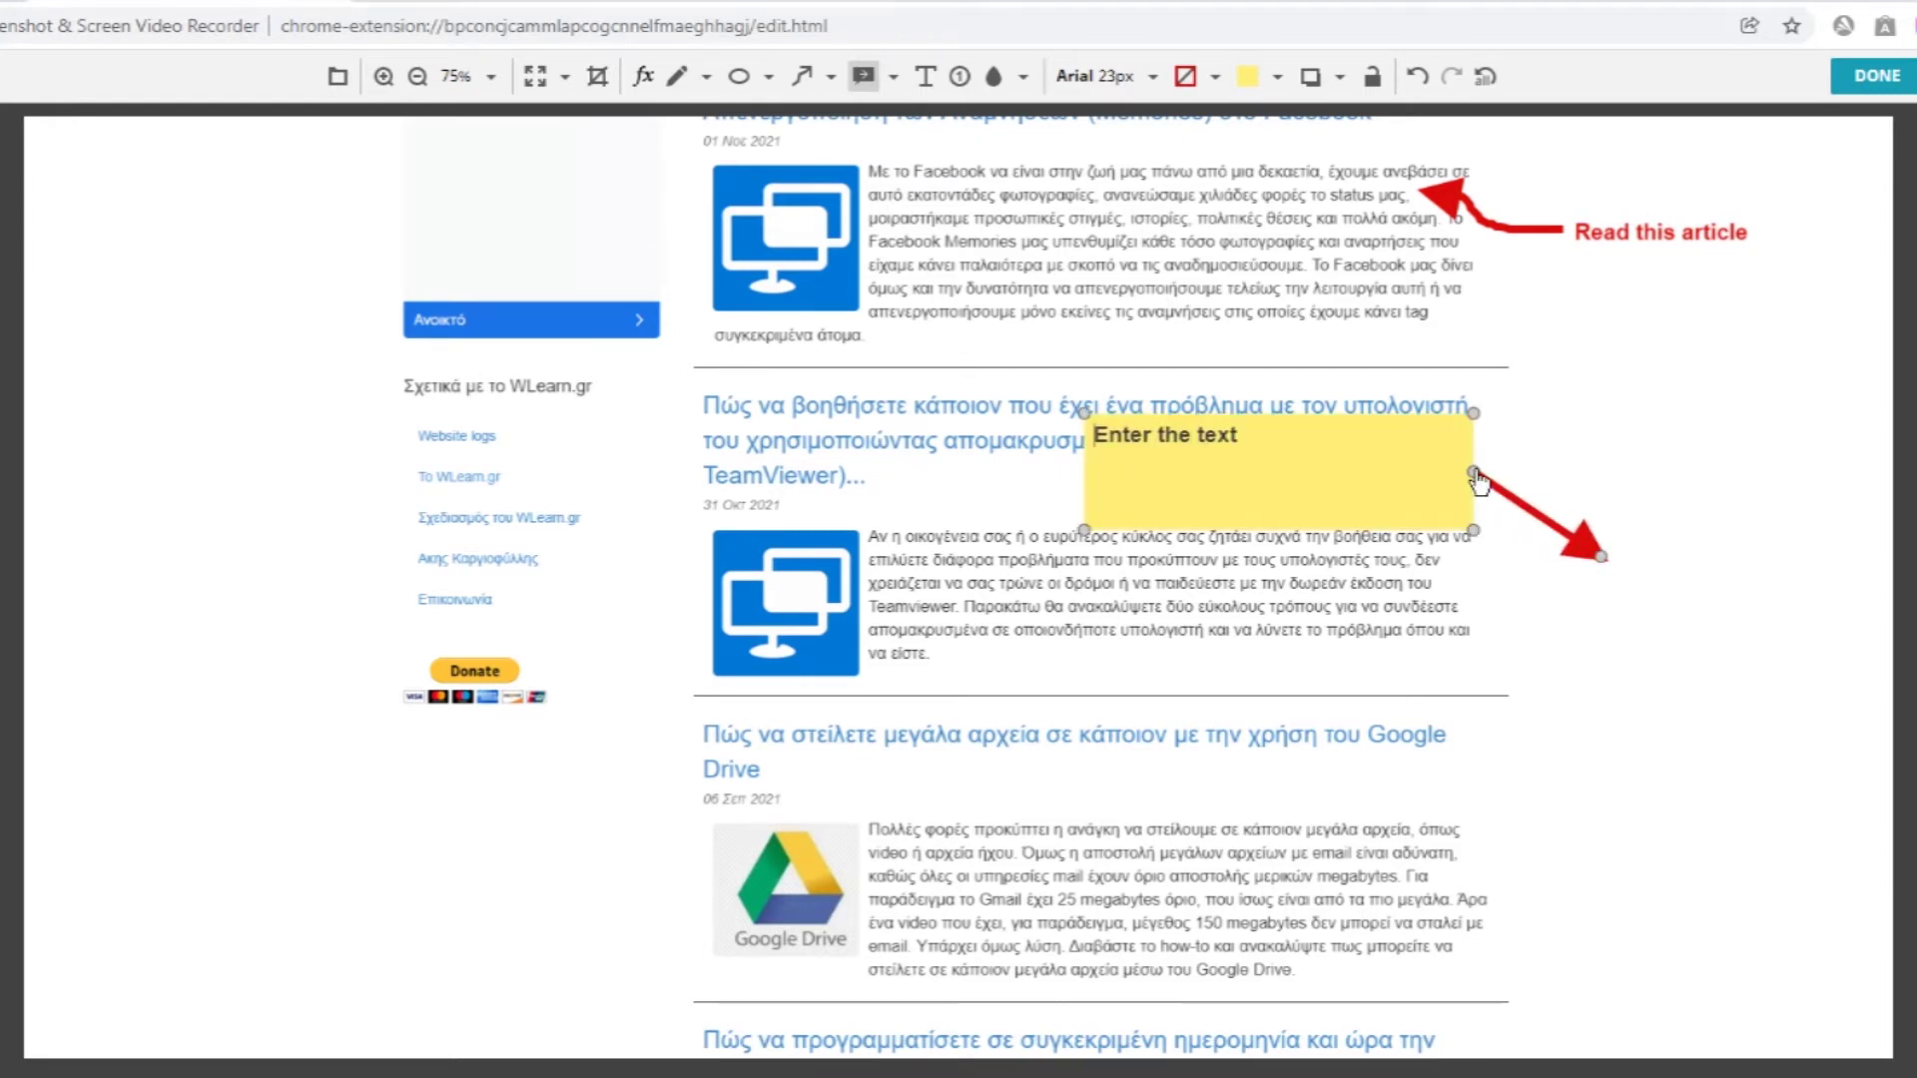
pyautogui.click(1418, 77)
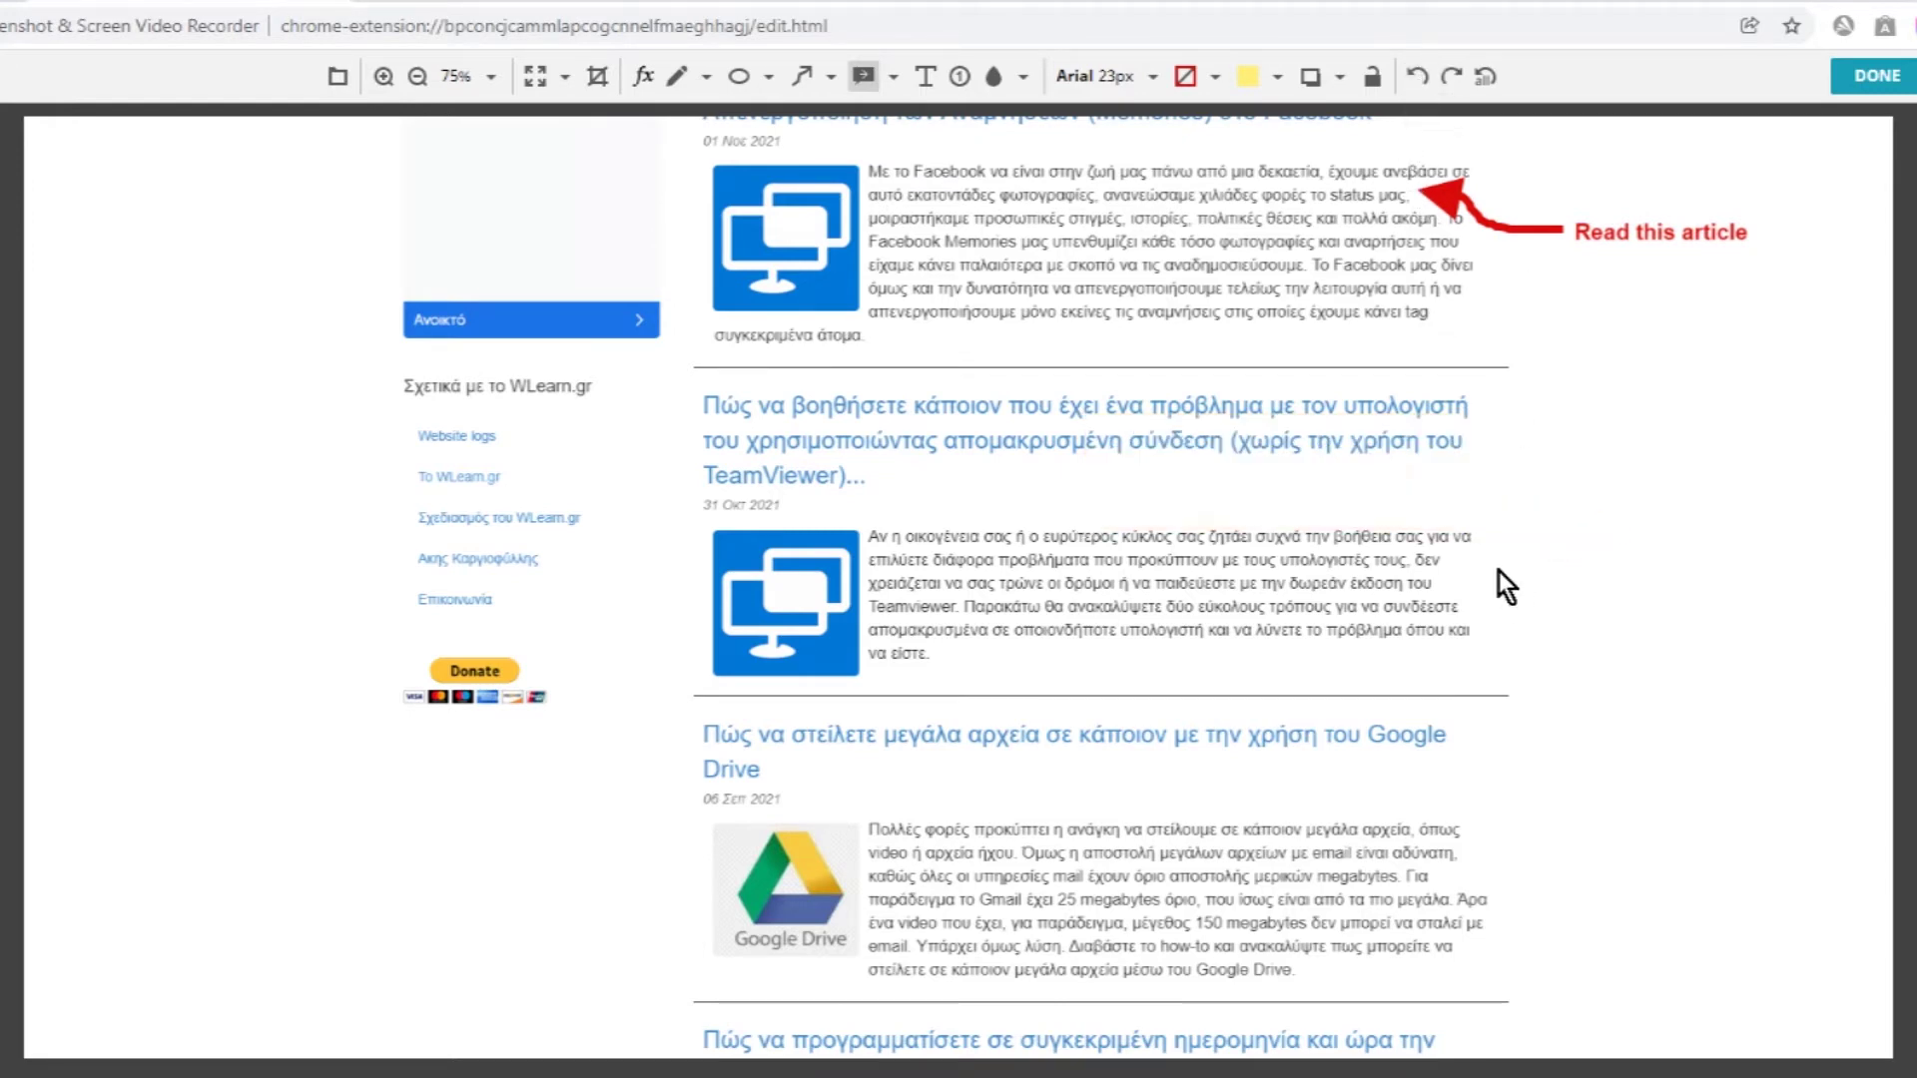
pyautogui.moveTo(1440, 453)
pyautogui.mouseDown()
pyautogui.moveTo(1691, 601)
pyautogui.moveTo(1617, 535)
pyautogui.mouseUp()
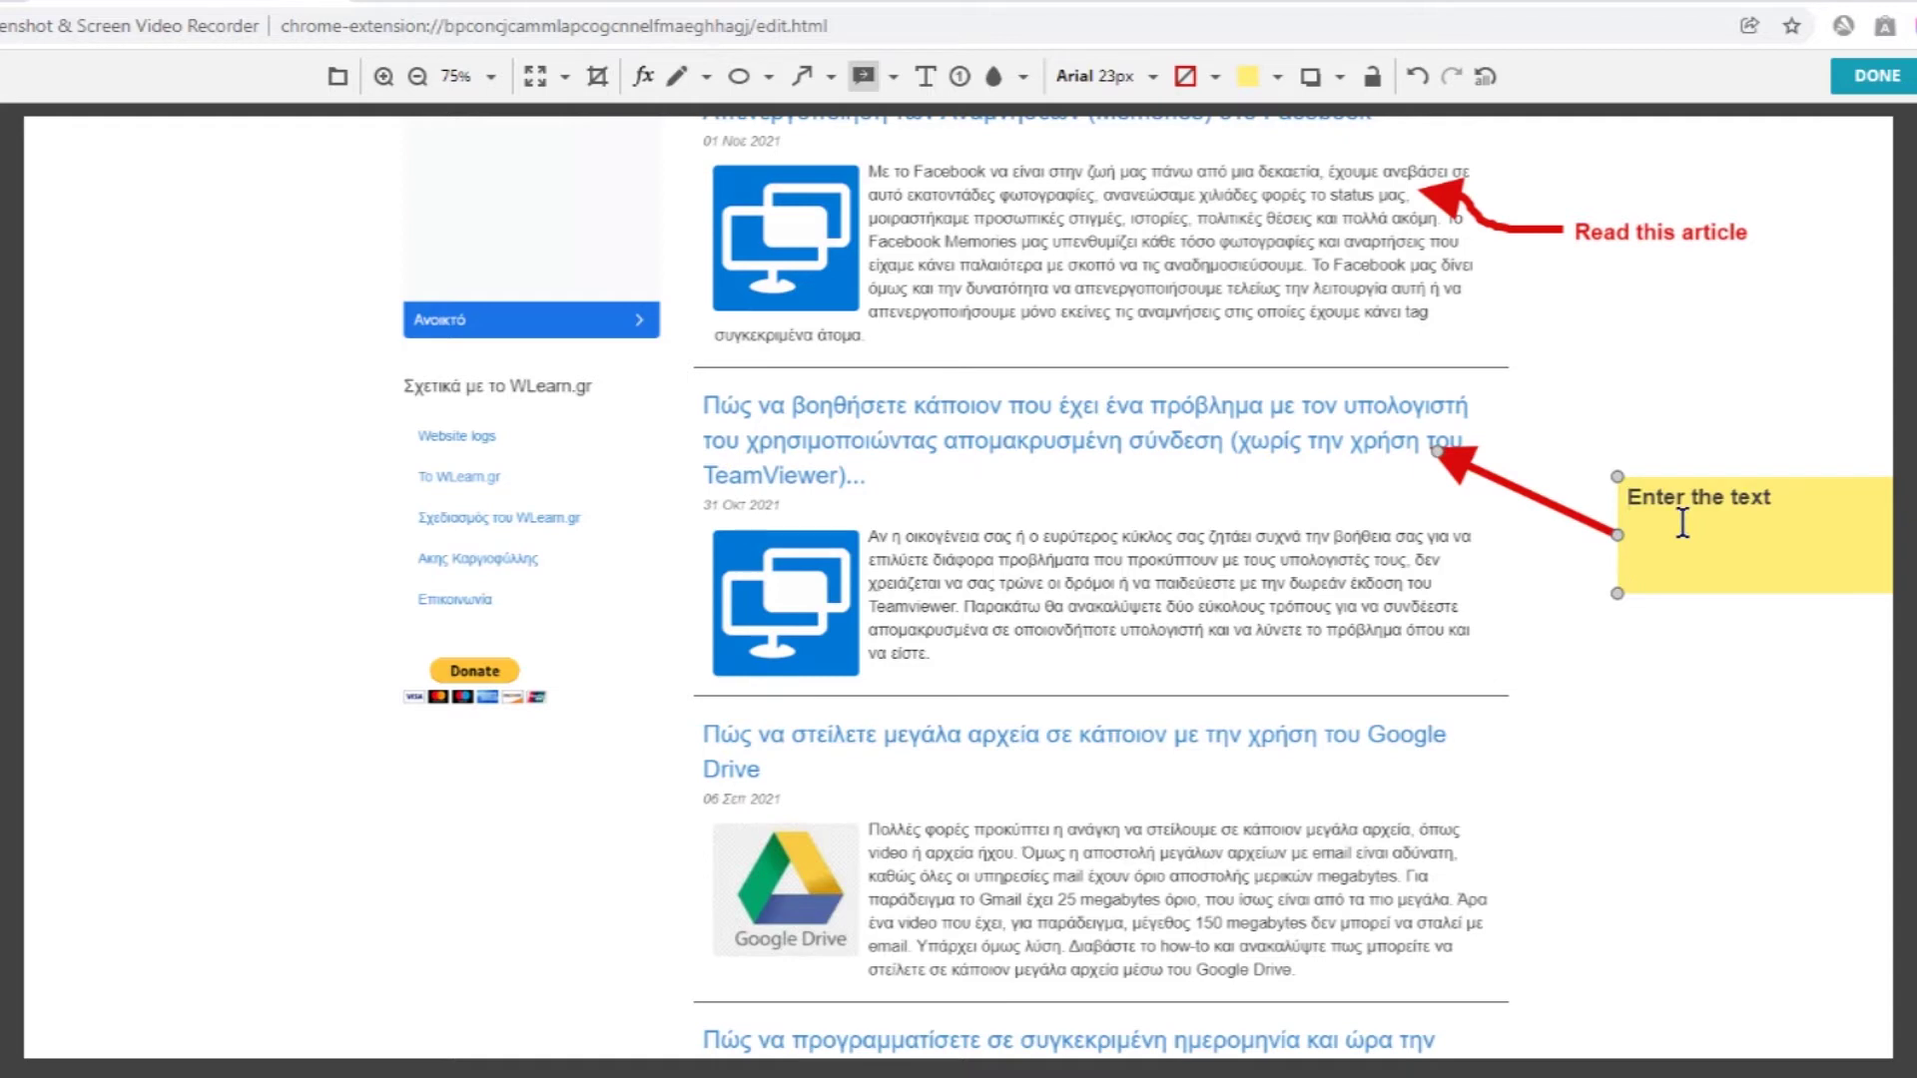
pyautogui.write('See also this')
pyautogui.click(1669, 421)
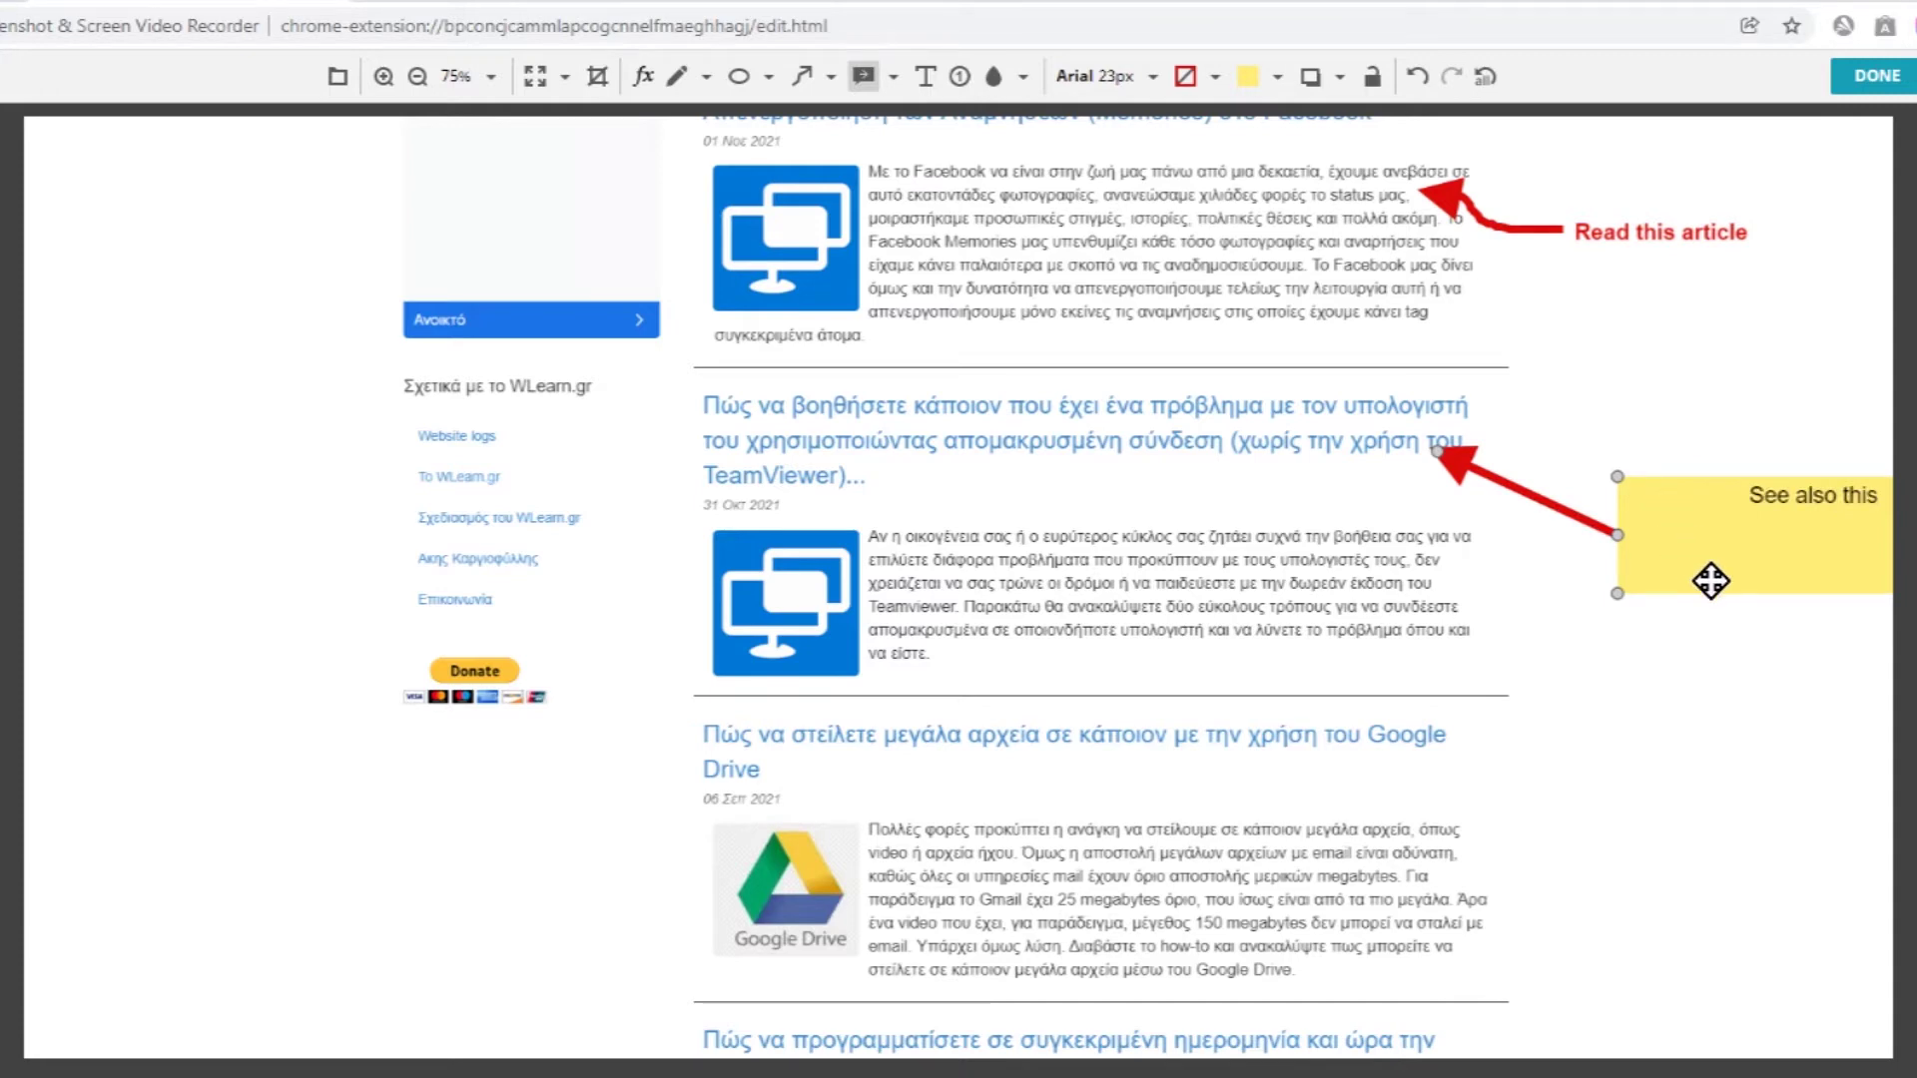
# Narrow the 'See also this' callout and settle it in the right margin
pyautogui.moveTo(1710, 580); pyautogui.dragTo(1527, 612)
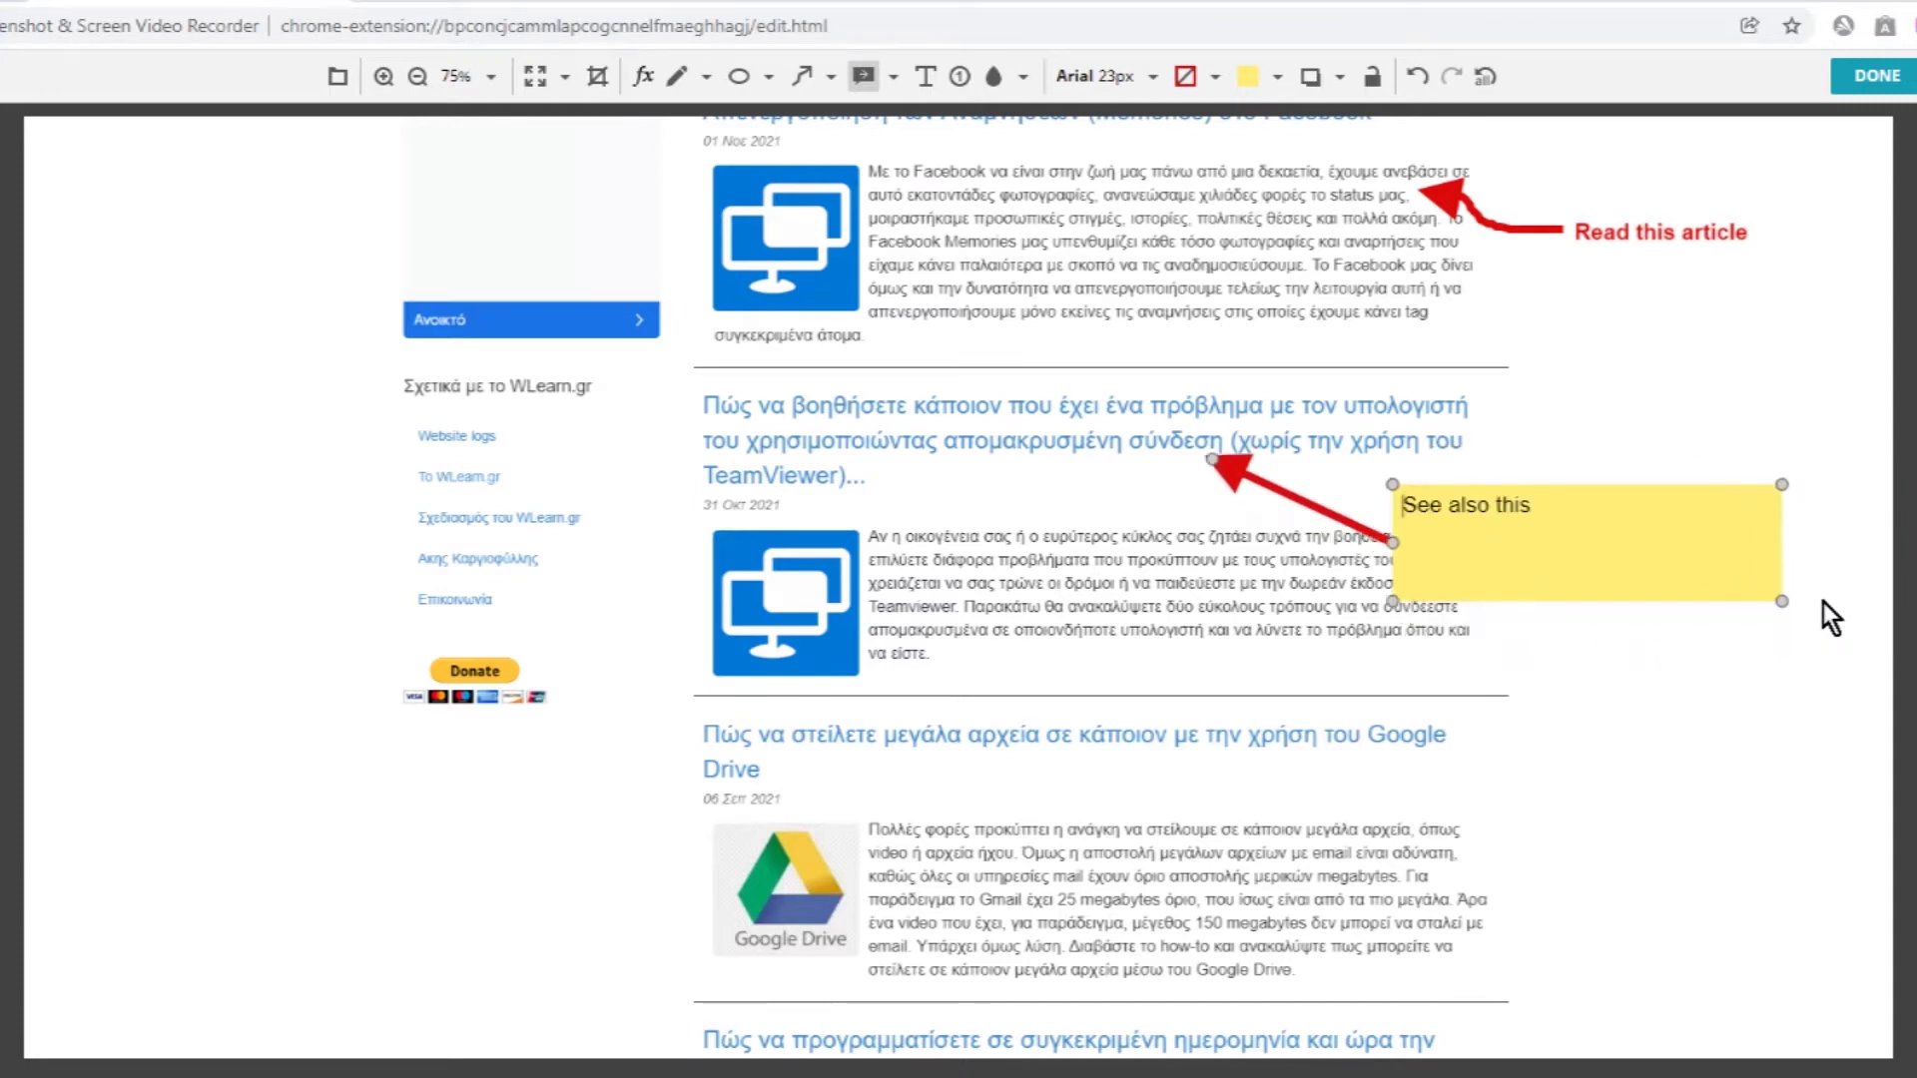
pyautogui.moveTo(1786, 600); pyautogui.dragTo(1618, 543)
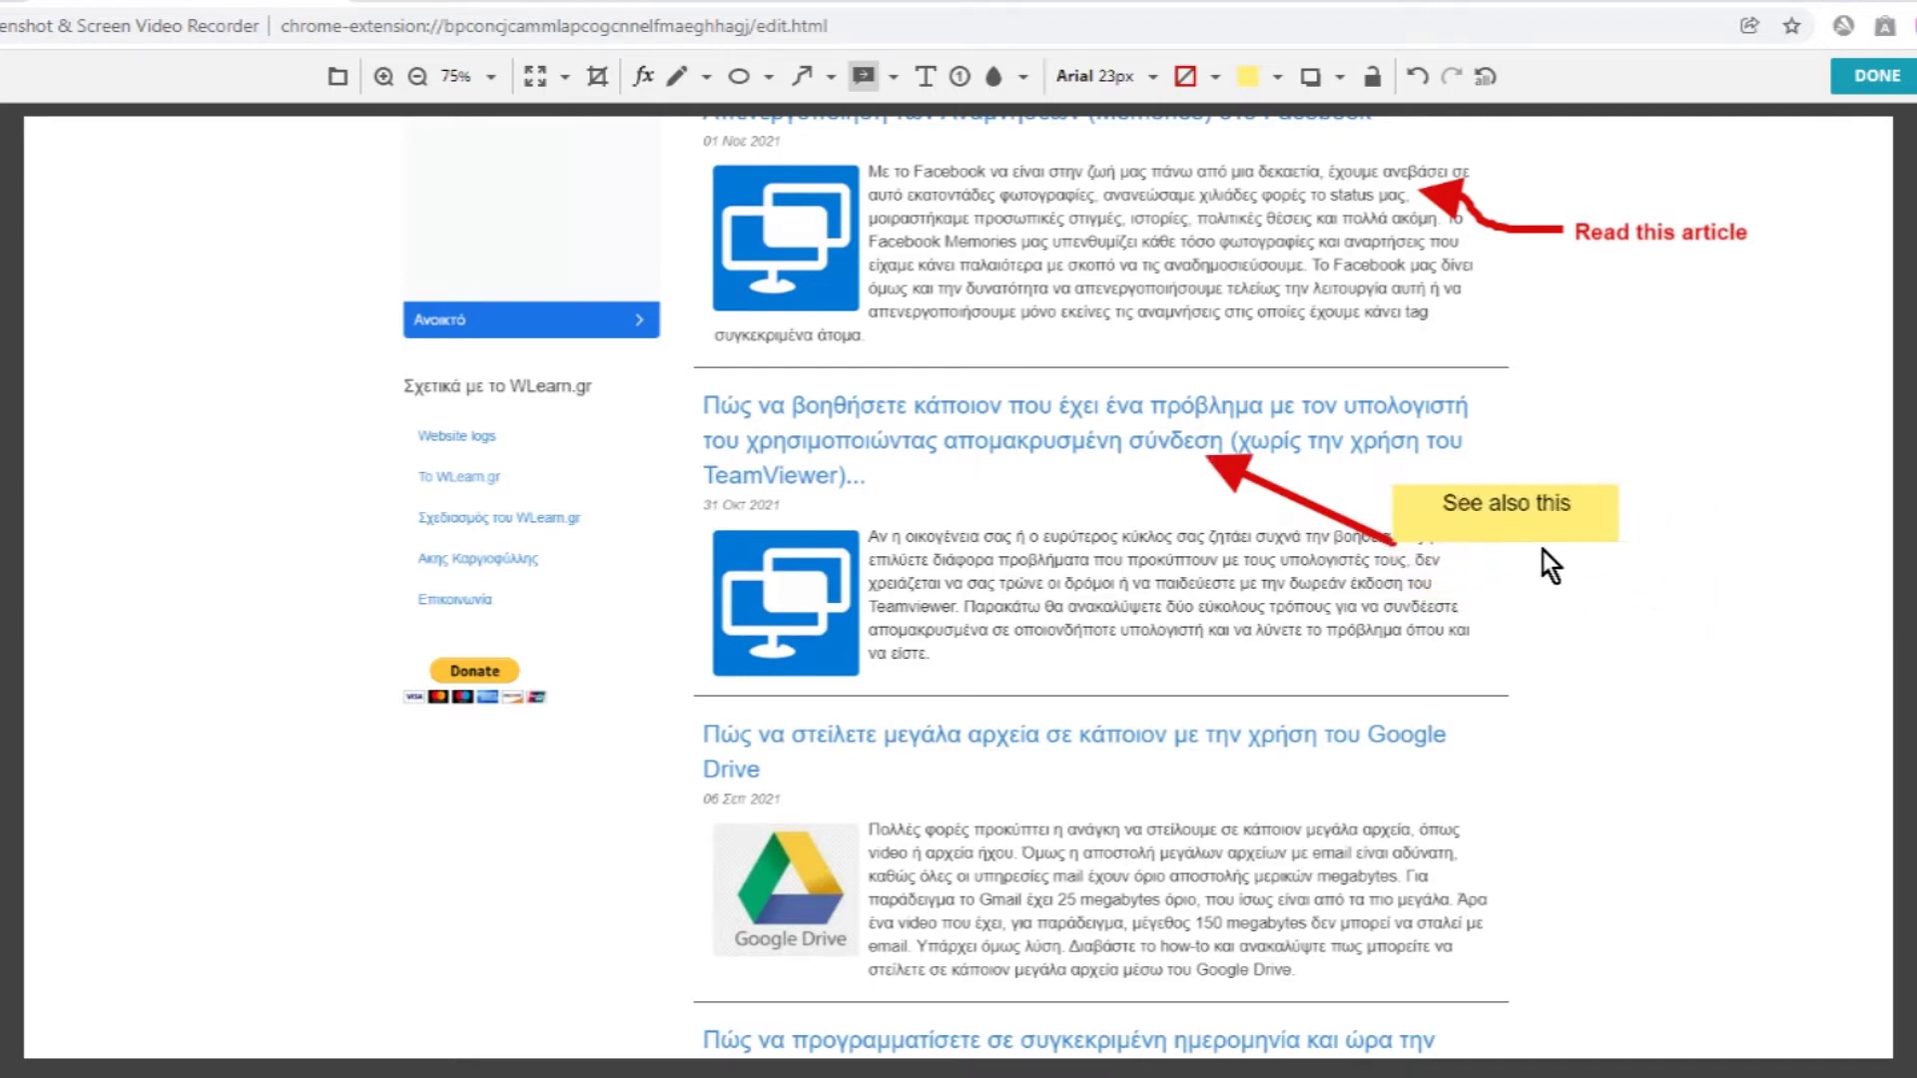
pyautogui.moveTo(1533, 525); pyautogui.dragTo(1752, 535)
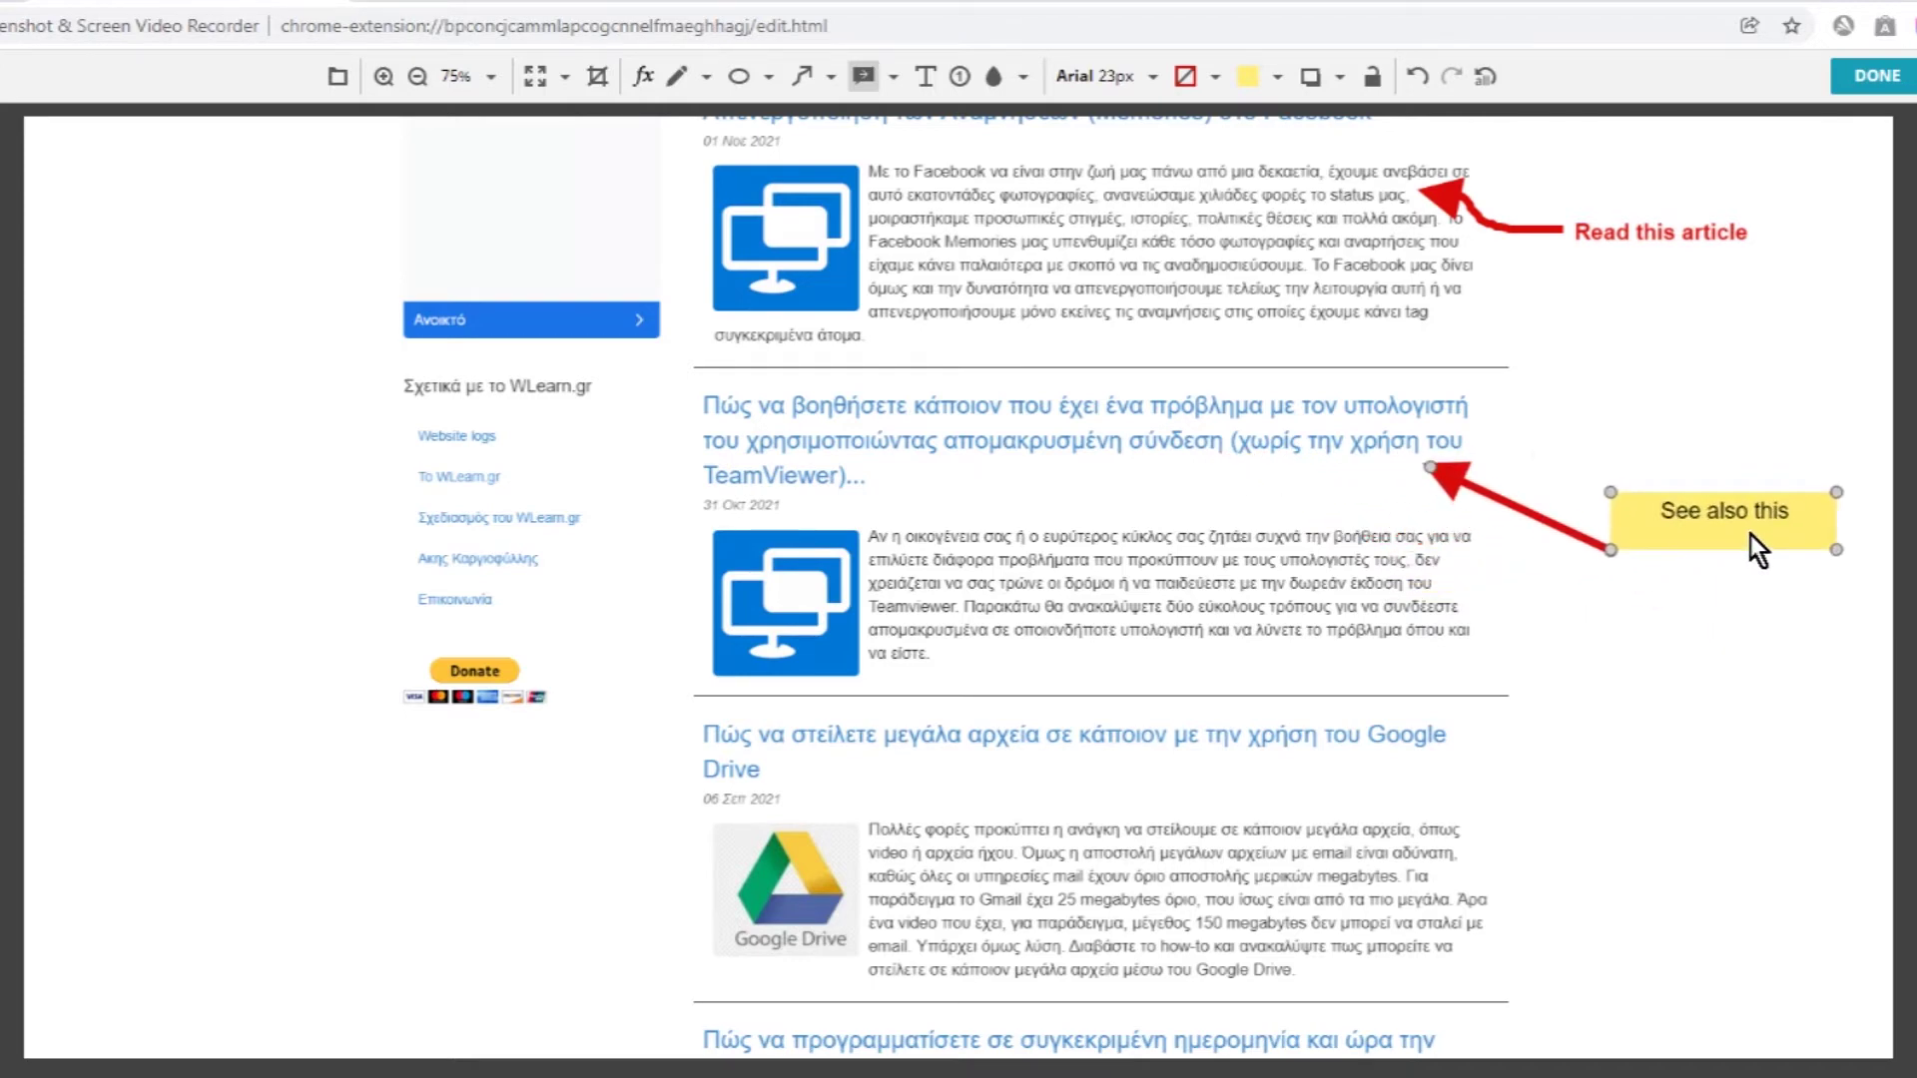
pyautogui.click(1751, 662)
pyautogui.click(777, 78)
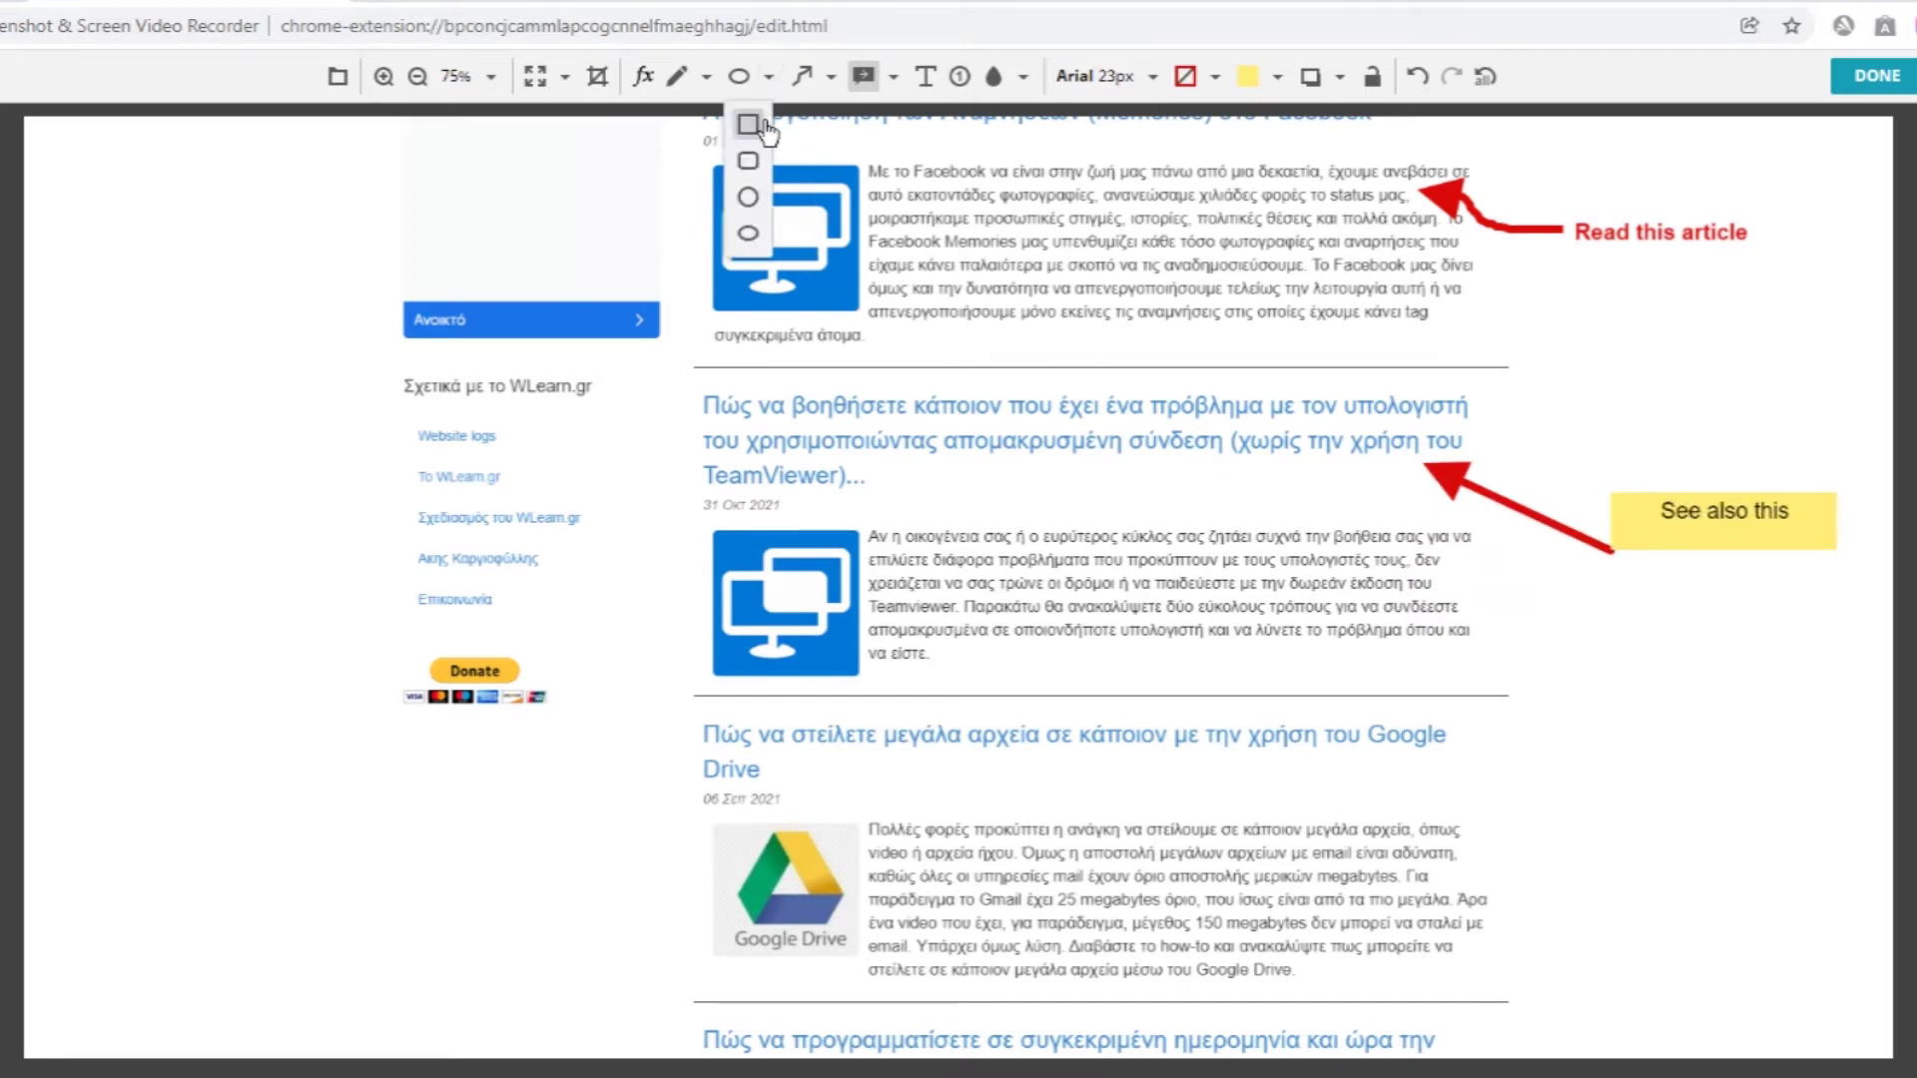
# Box the TeamViewer article with a red rectangle and shift the callout right and down
pyautogui.click(755, 160)
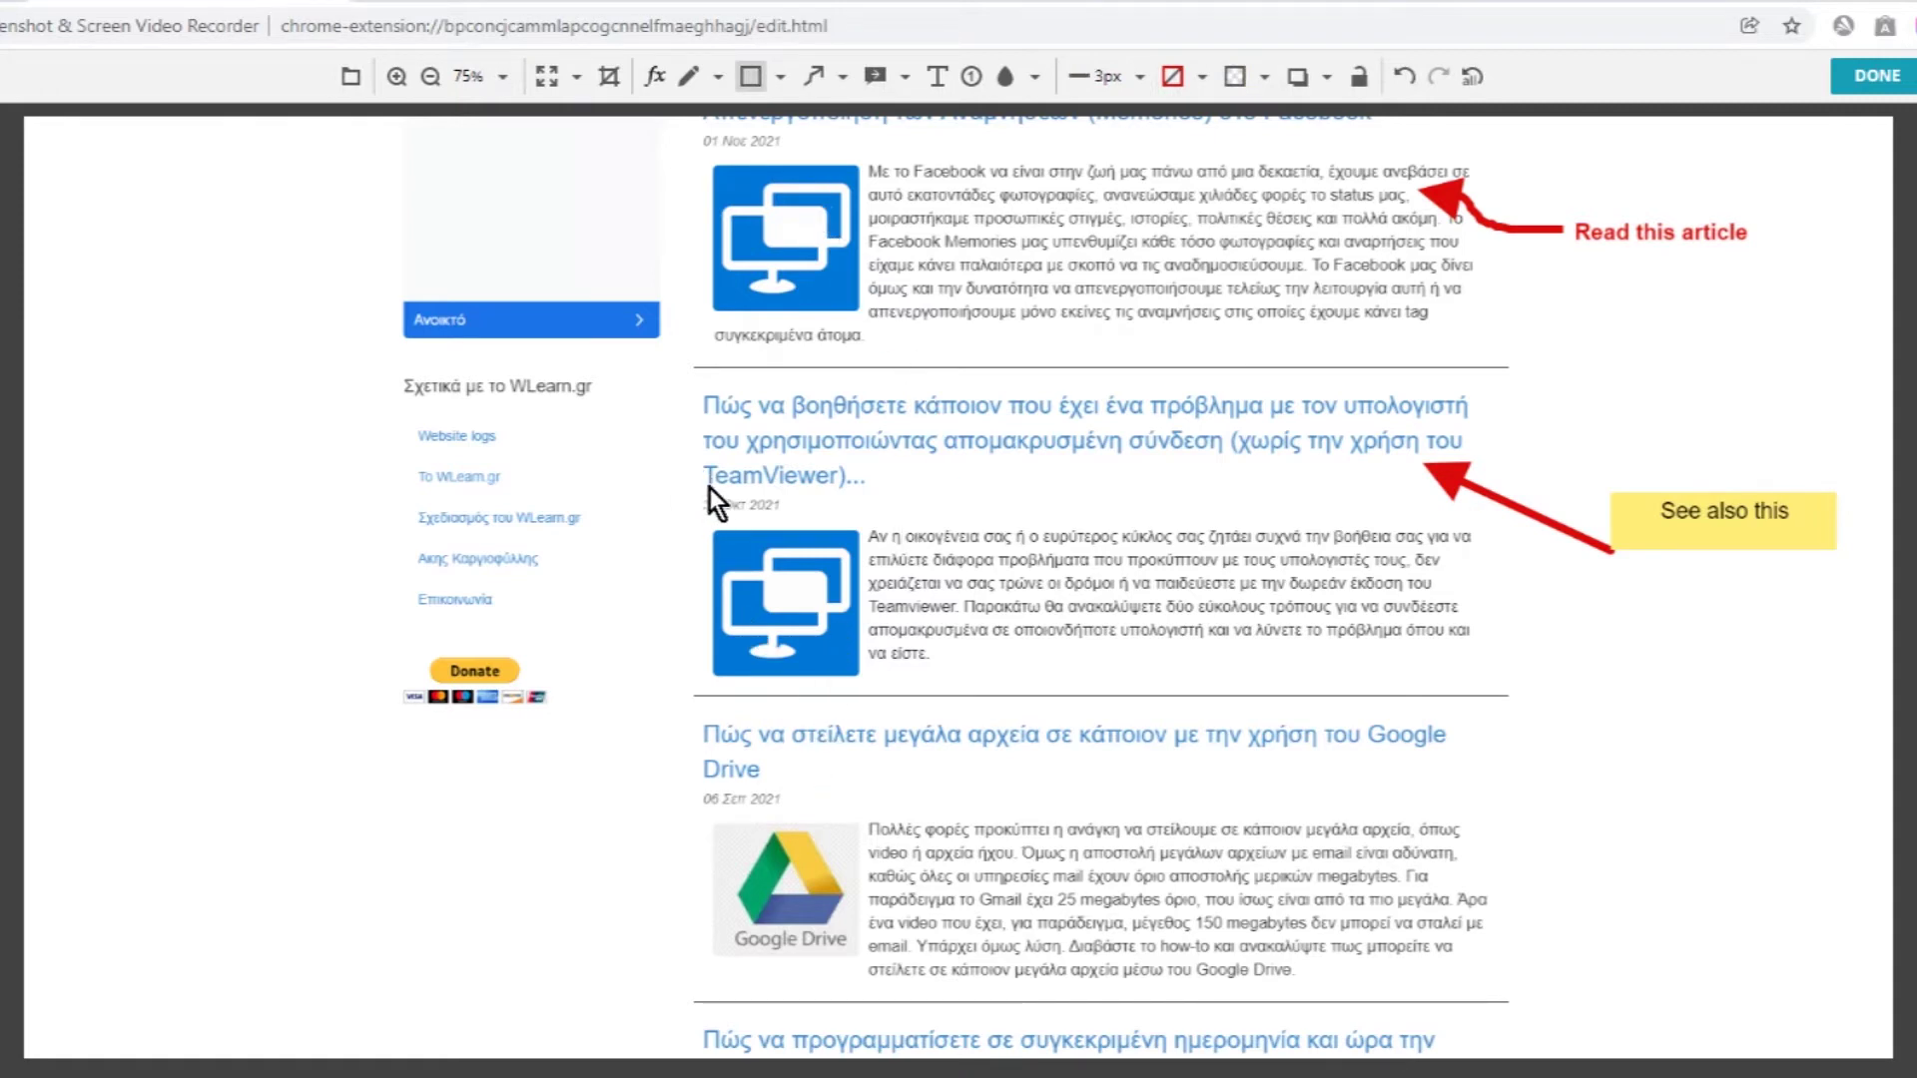
pyautogui.moveTo(691, 377)
pyautogui.mouseDown()
pyautogui.moveTo(1172, 647)
pyautogui.moveTo(1364, 705)
pyautogui.moveTo(1488, 705)
pyautogui.mouseUp()
pyautogui.click(1778, 668)
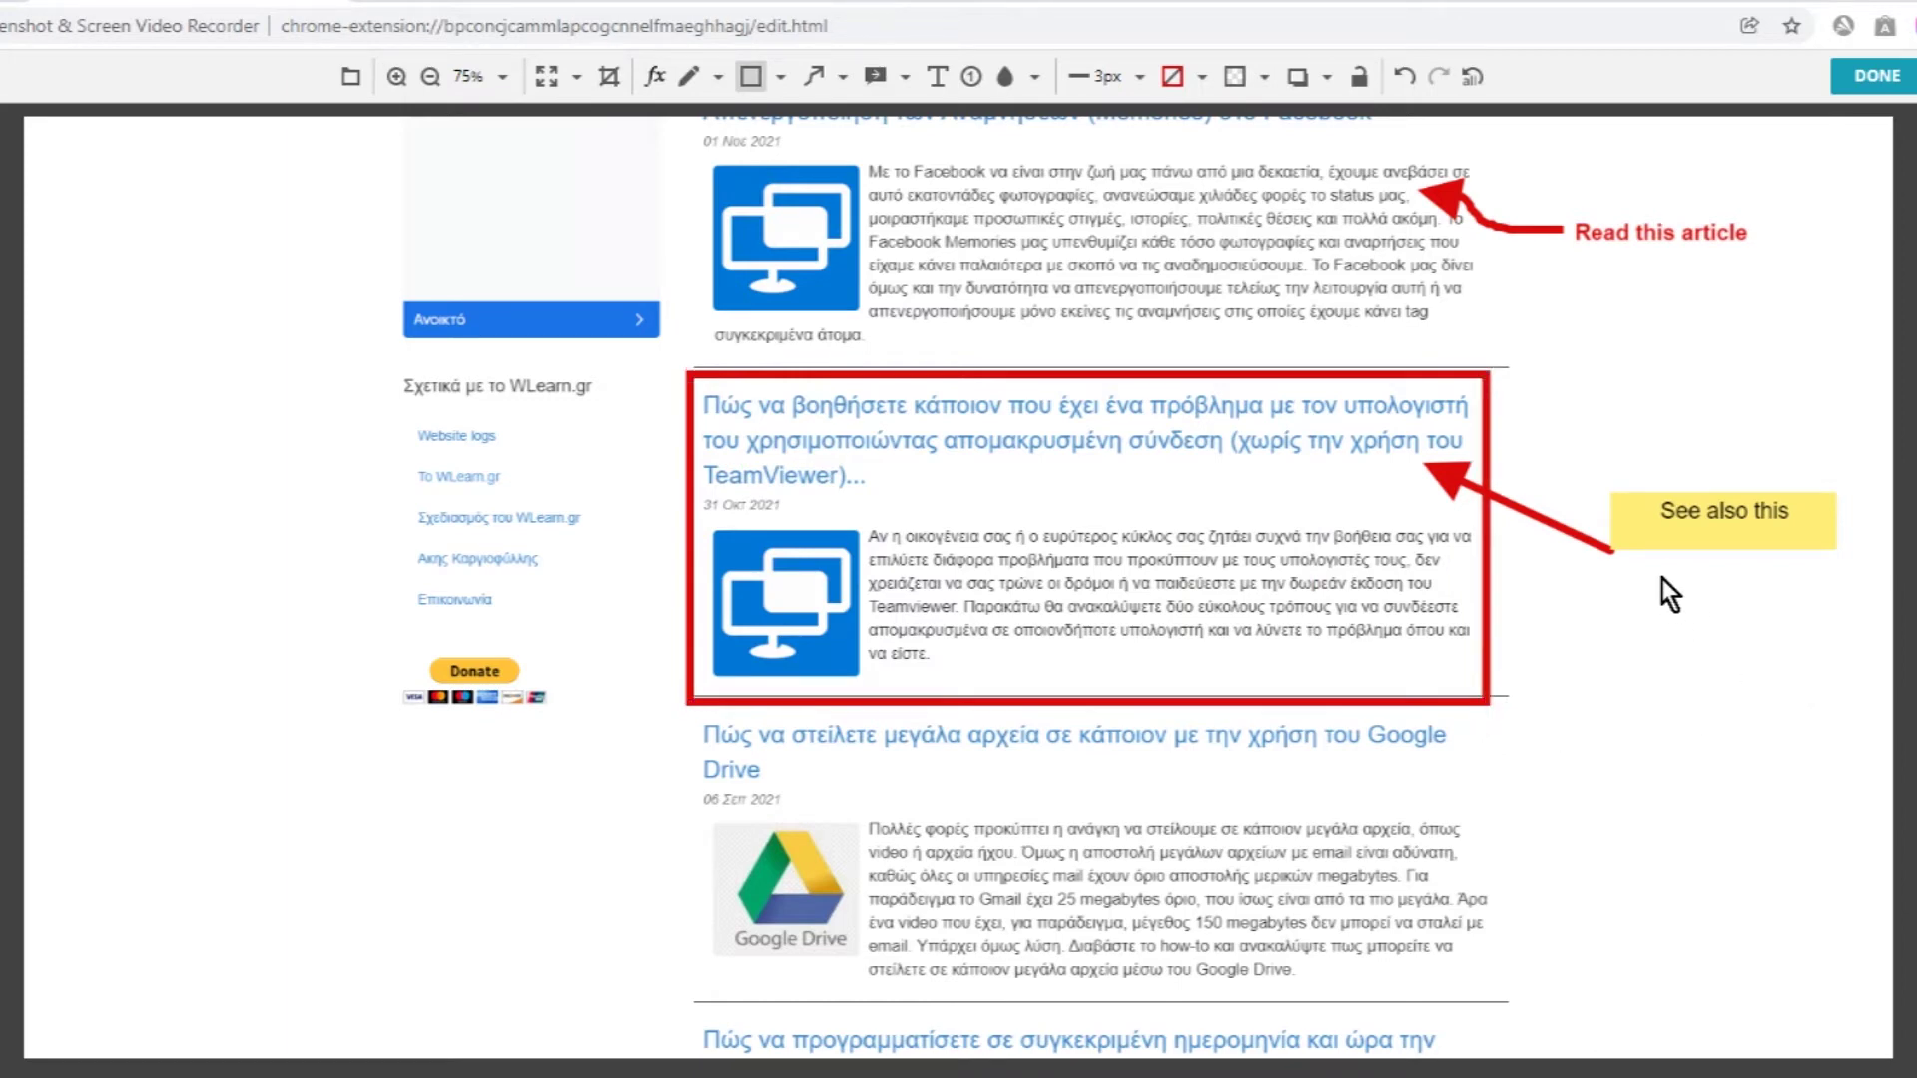
pyautogui.moveTo(1660, 522); pyautogui.dragTo(1681, 763)
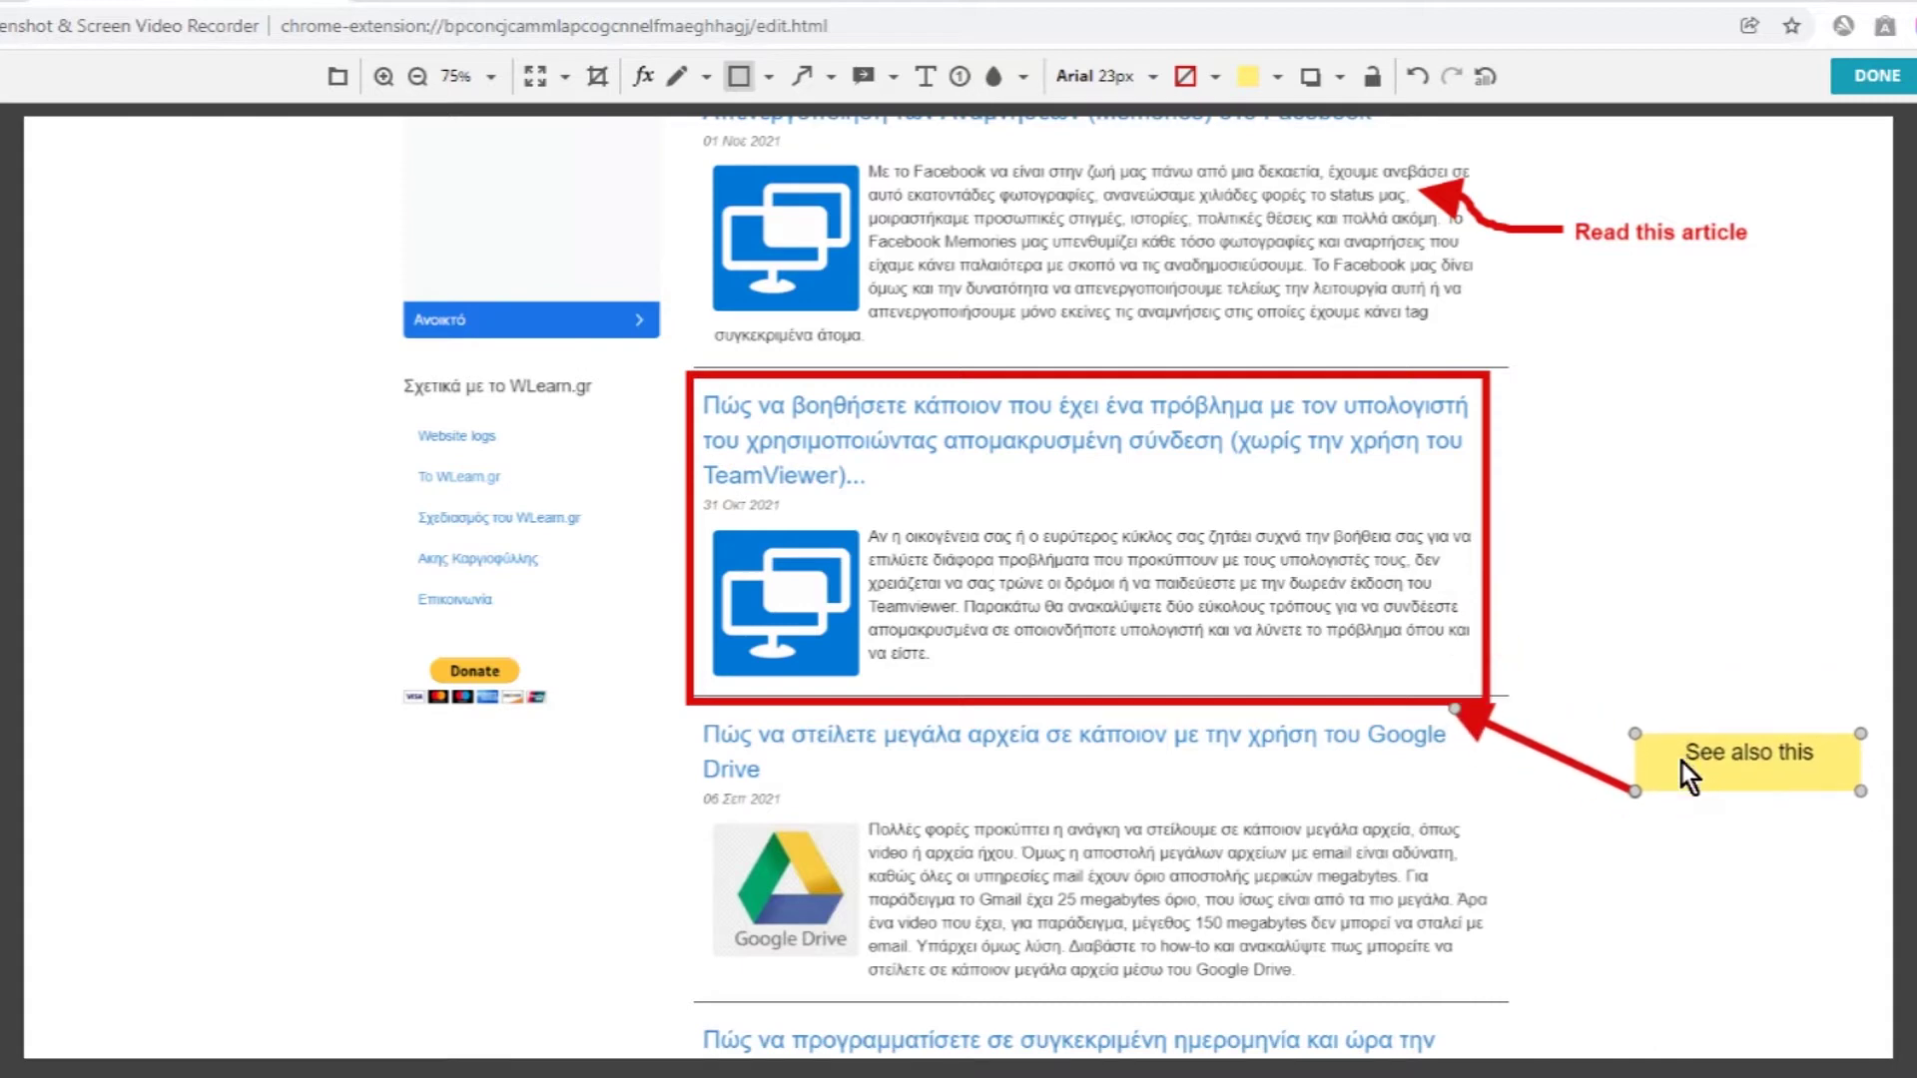
pyautogui.click(1594, 565)
# Circle the top article image with a red ellipse and freehand a red W in the left margin
pyautogui.click(770, 80)
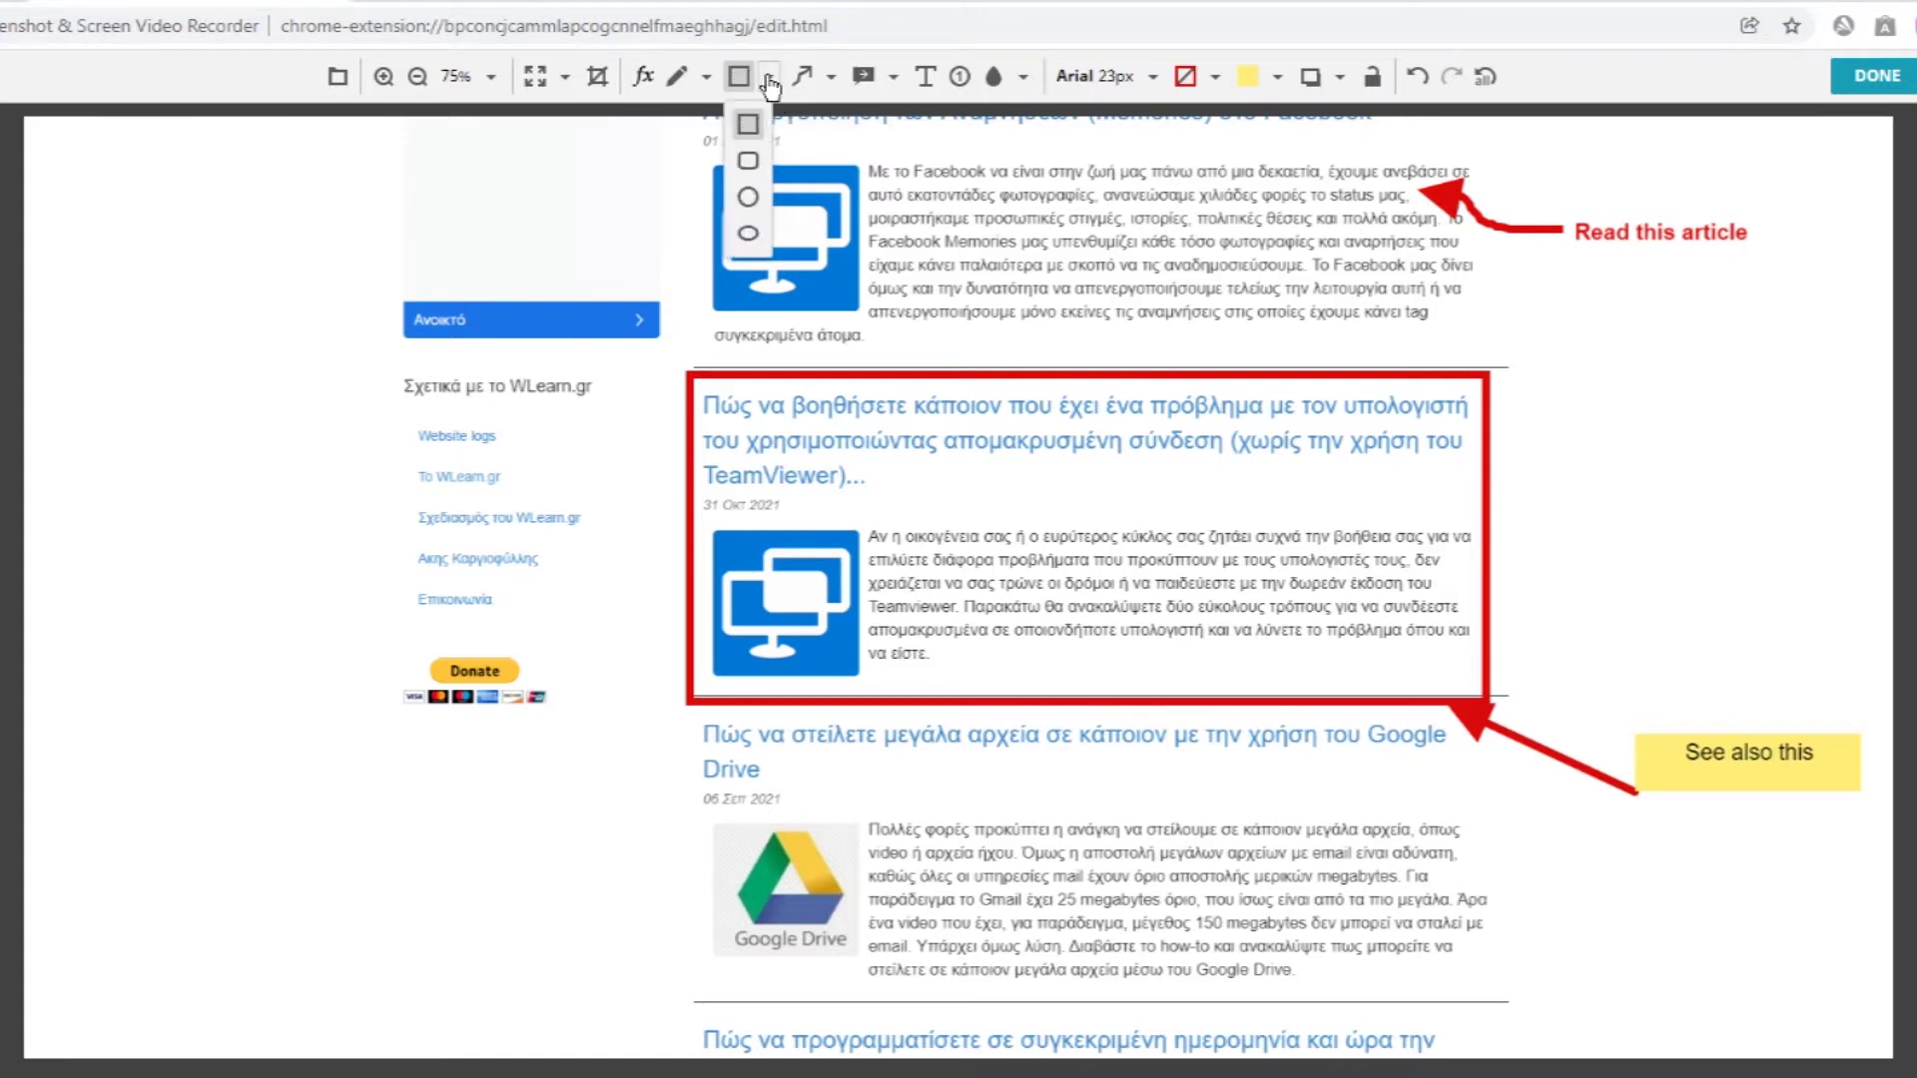
pyautogui.click(744, 198)
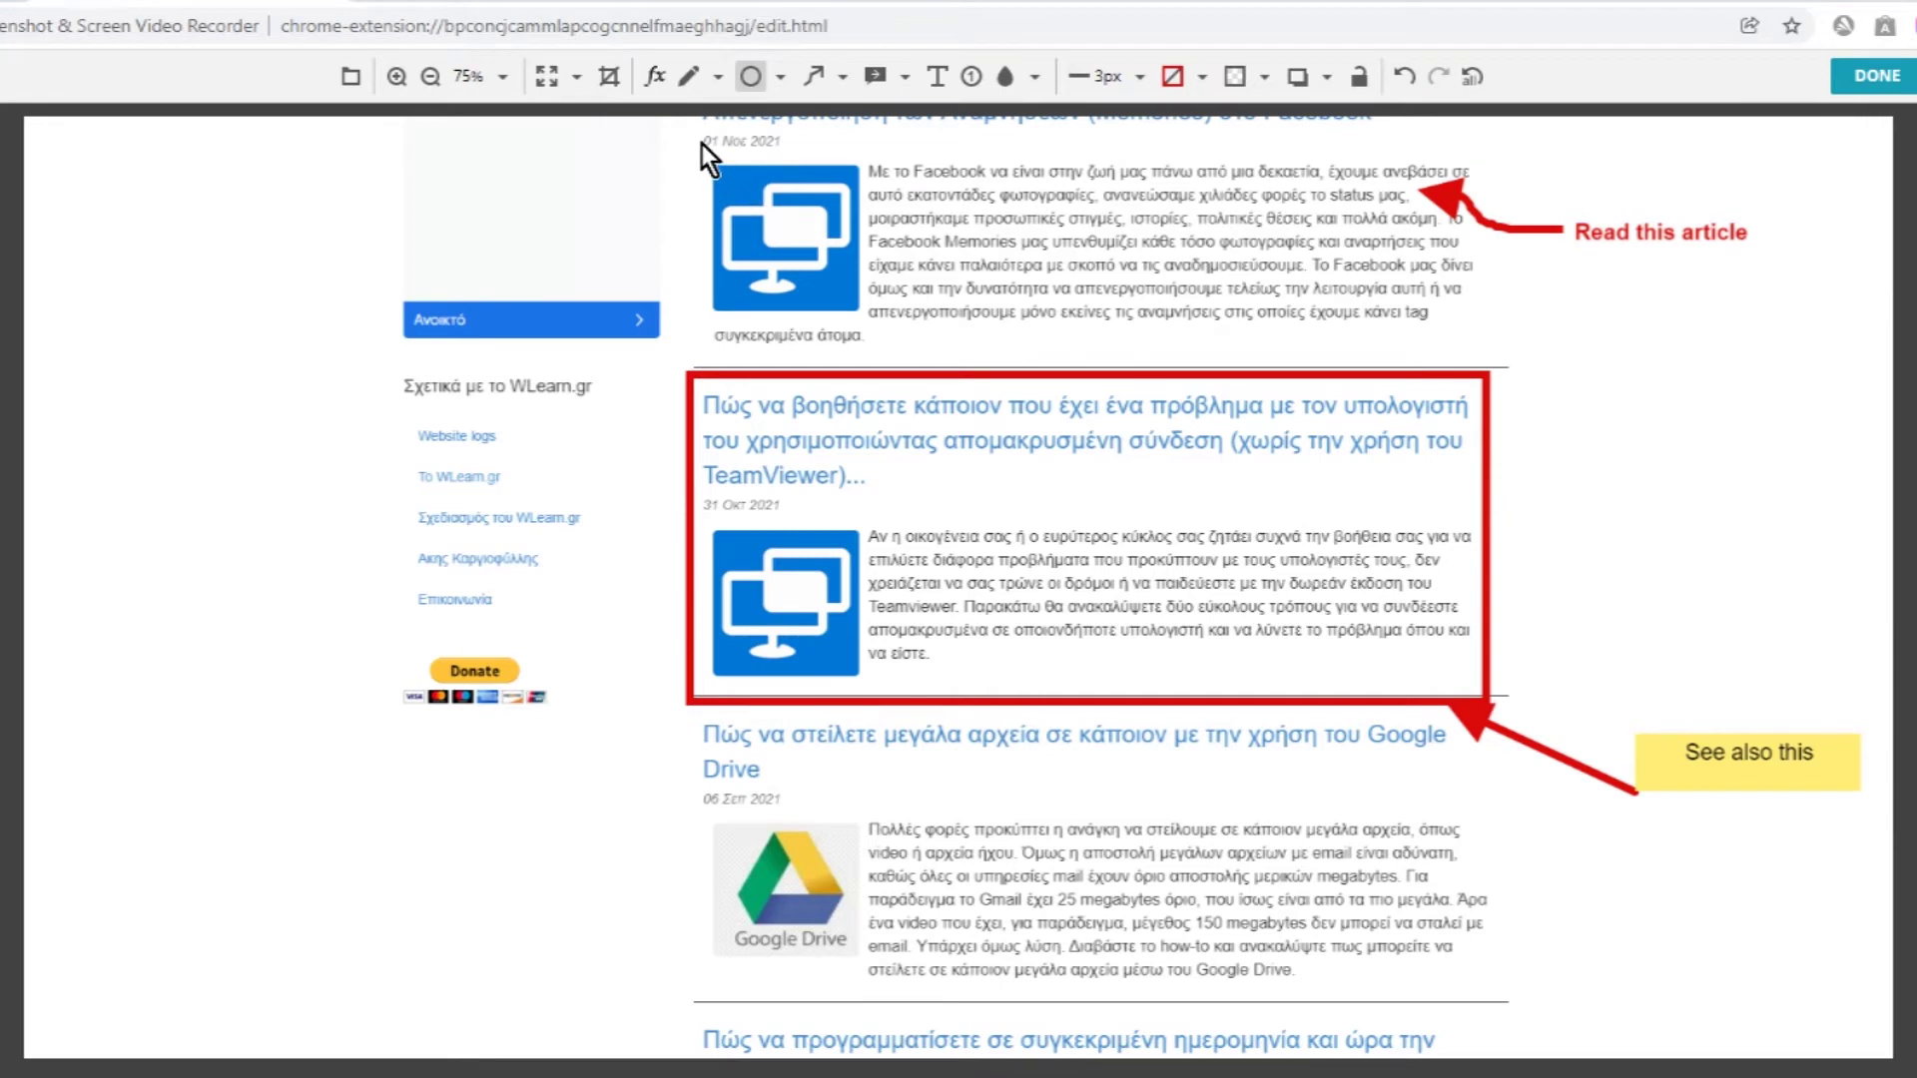
pyautogui.moveTo(703, 144); pyautogui.dragTo(789, 196)
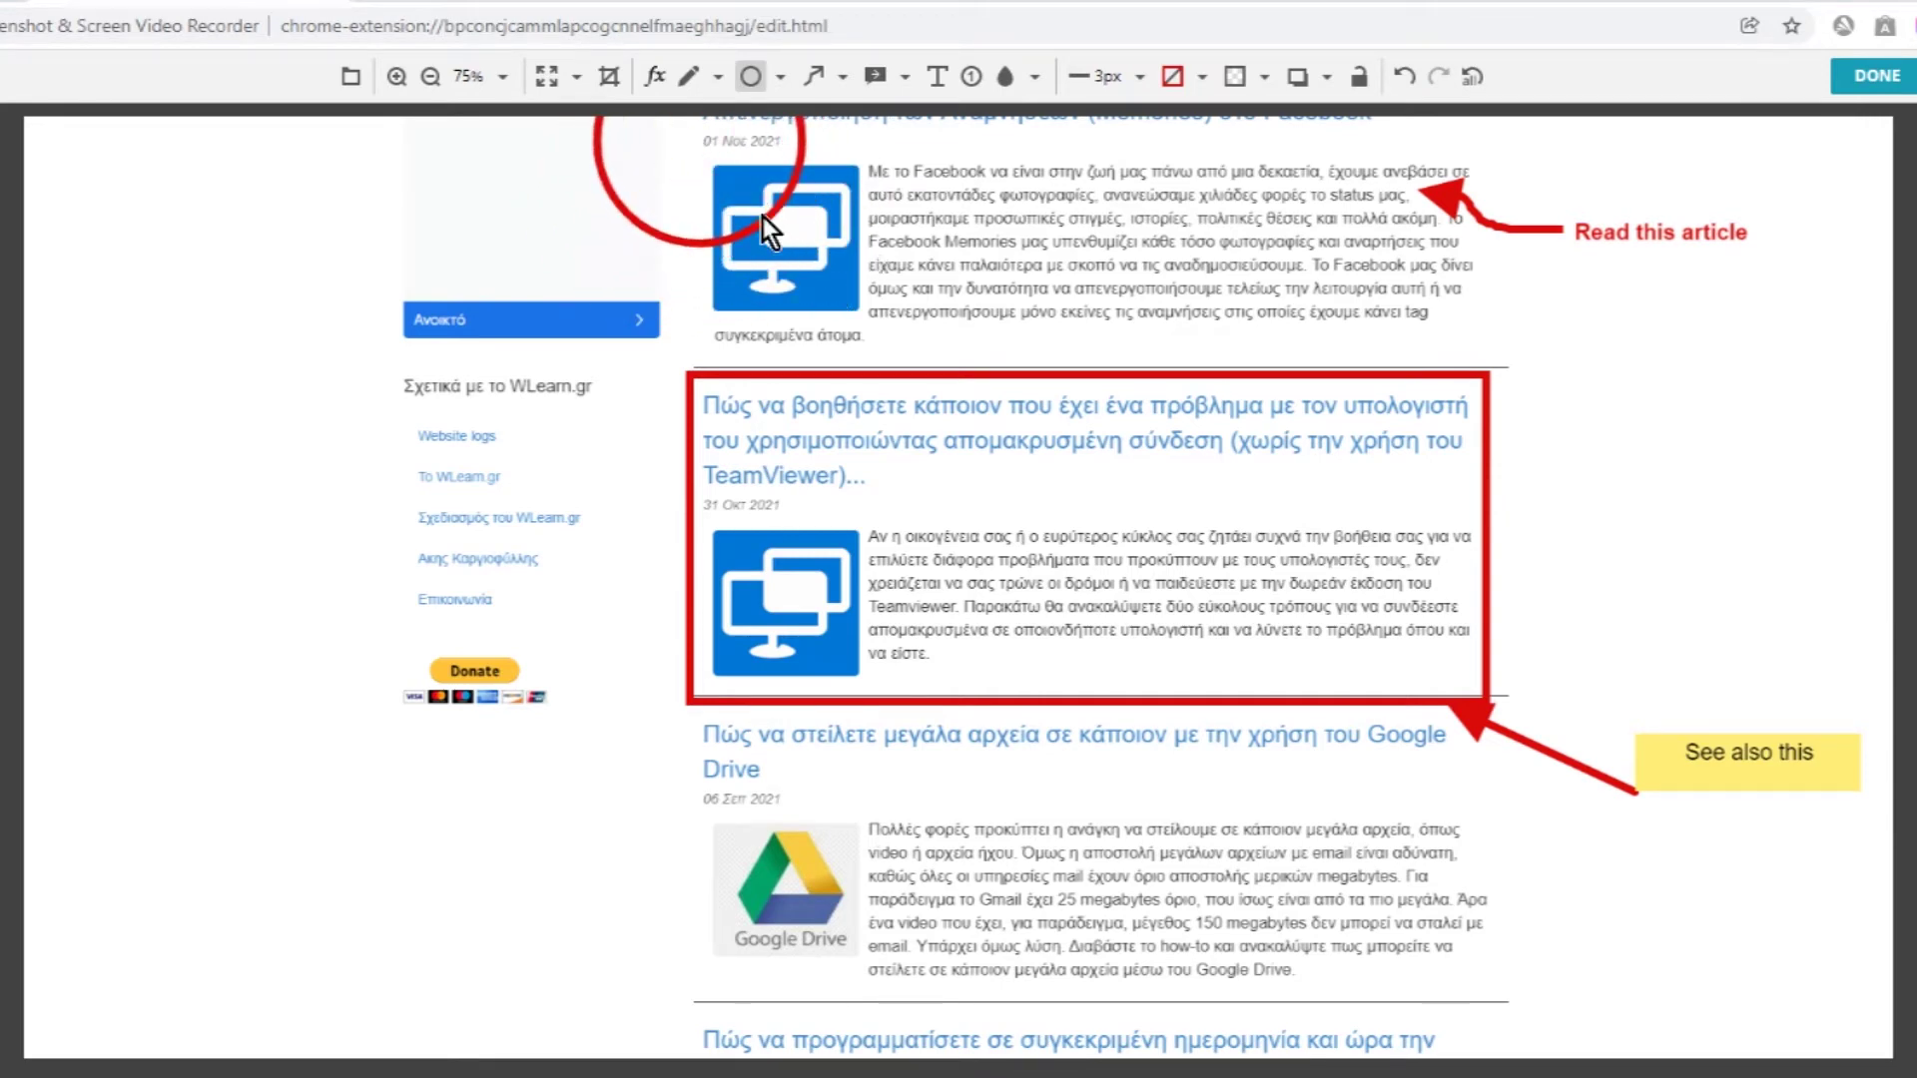
pyautogui.moveTo(763, 217)
pyautogui.mouseDown()
pyautogui.moveTo(881, 339)
pyautogui.moveTo(853, 332)
pyautogui.mouseUp()
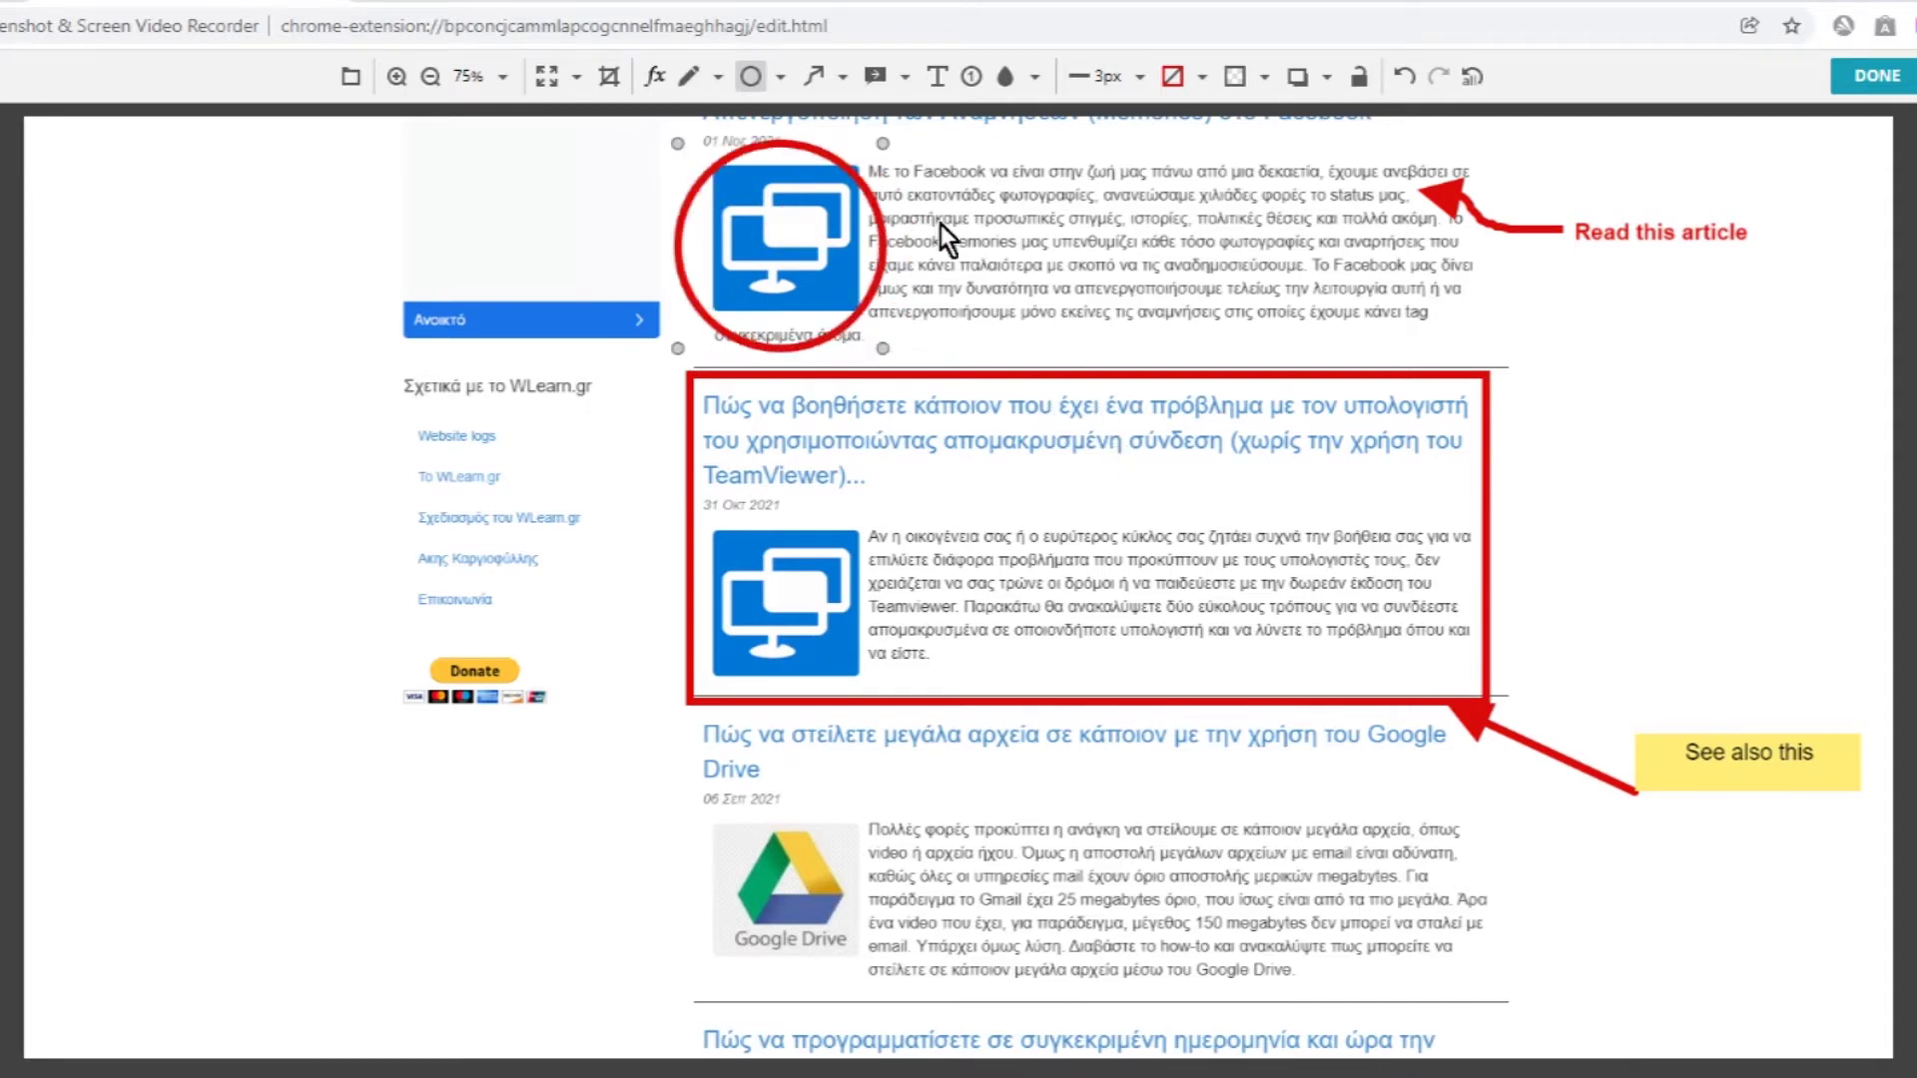
pyautogui.click(686, 80)
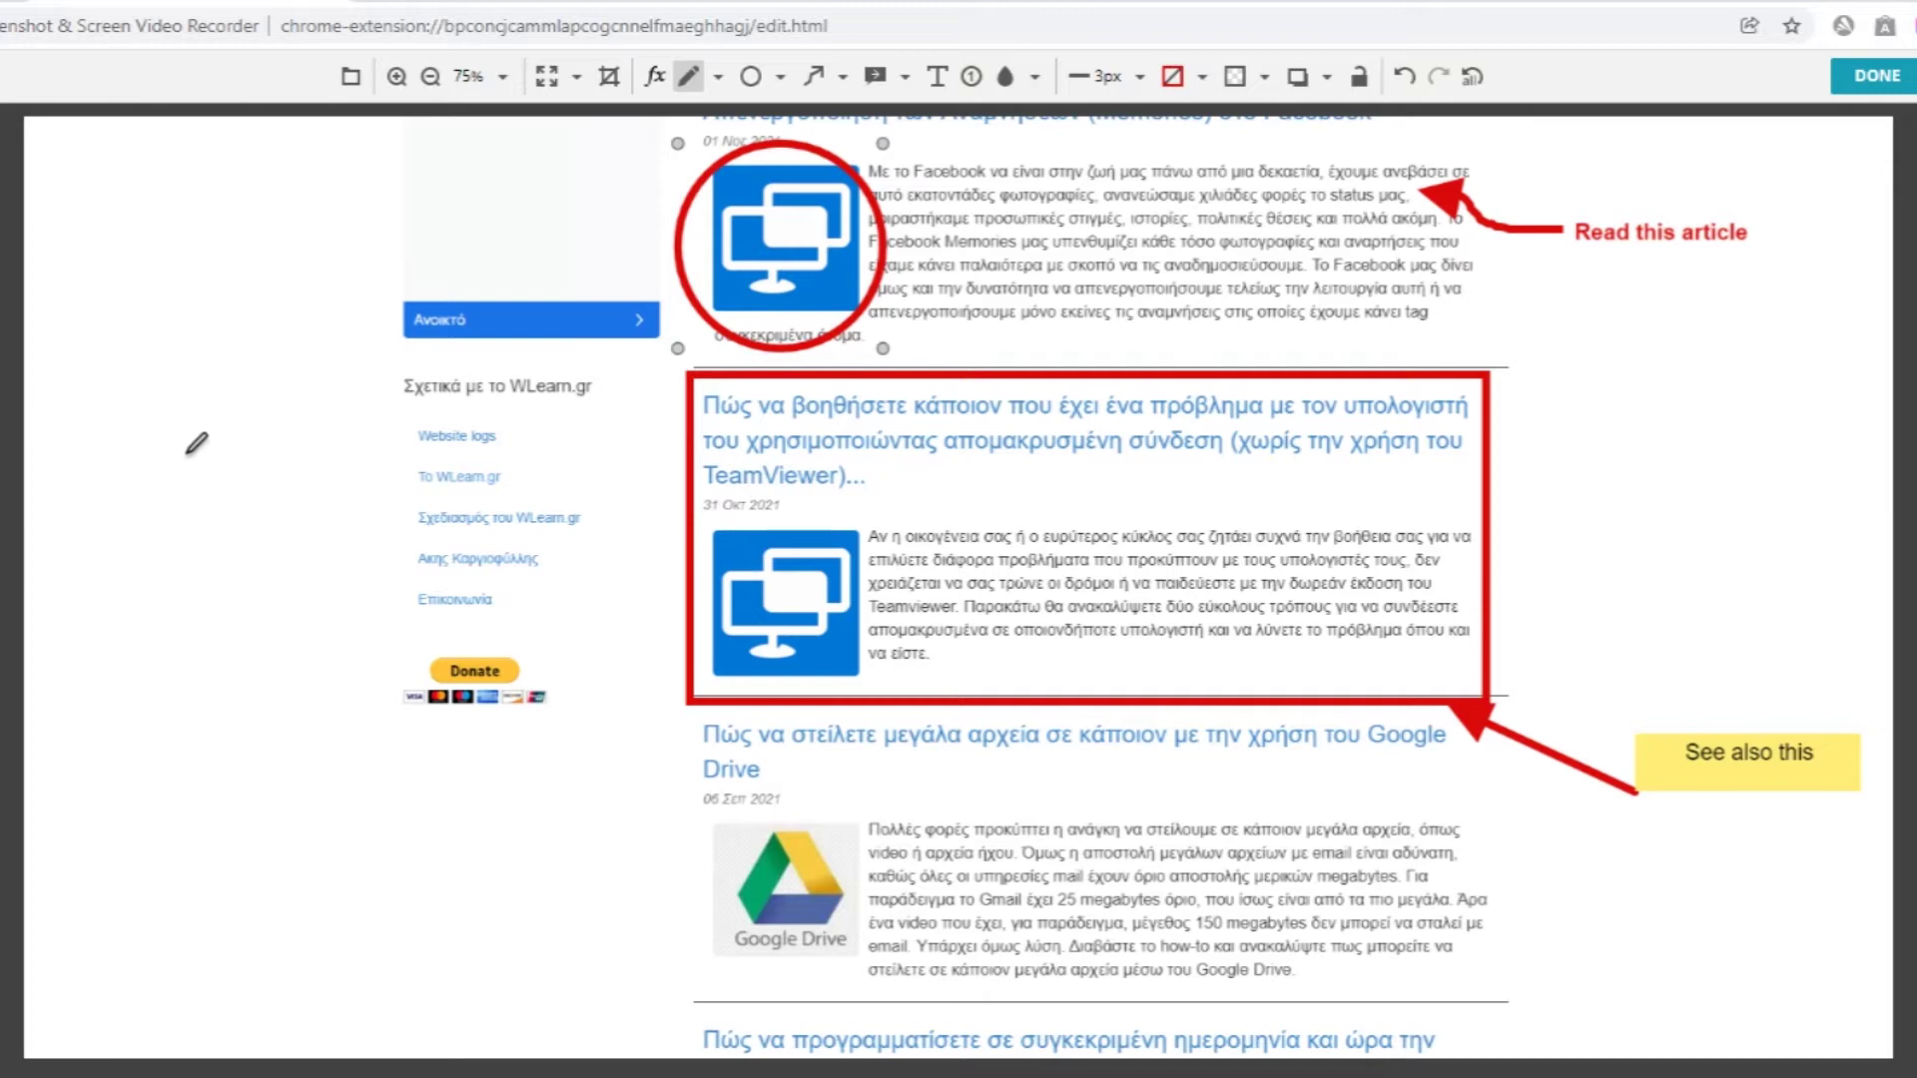
pyautogui.moveTo(225, 461)
pyautogui.mouseDown()
pyautogui.moveTo(197, 523)
pyautogui.moveTo(140, 458)
pyautogui.mouseUp()
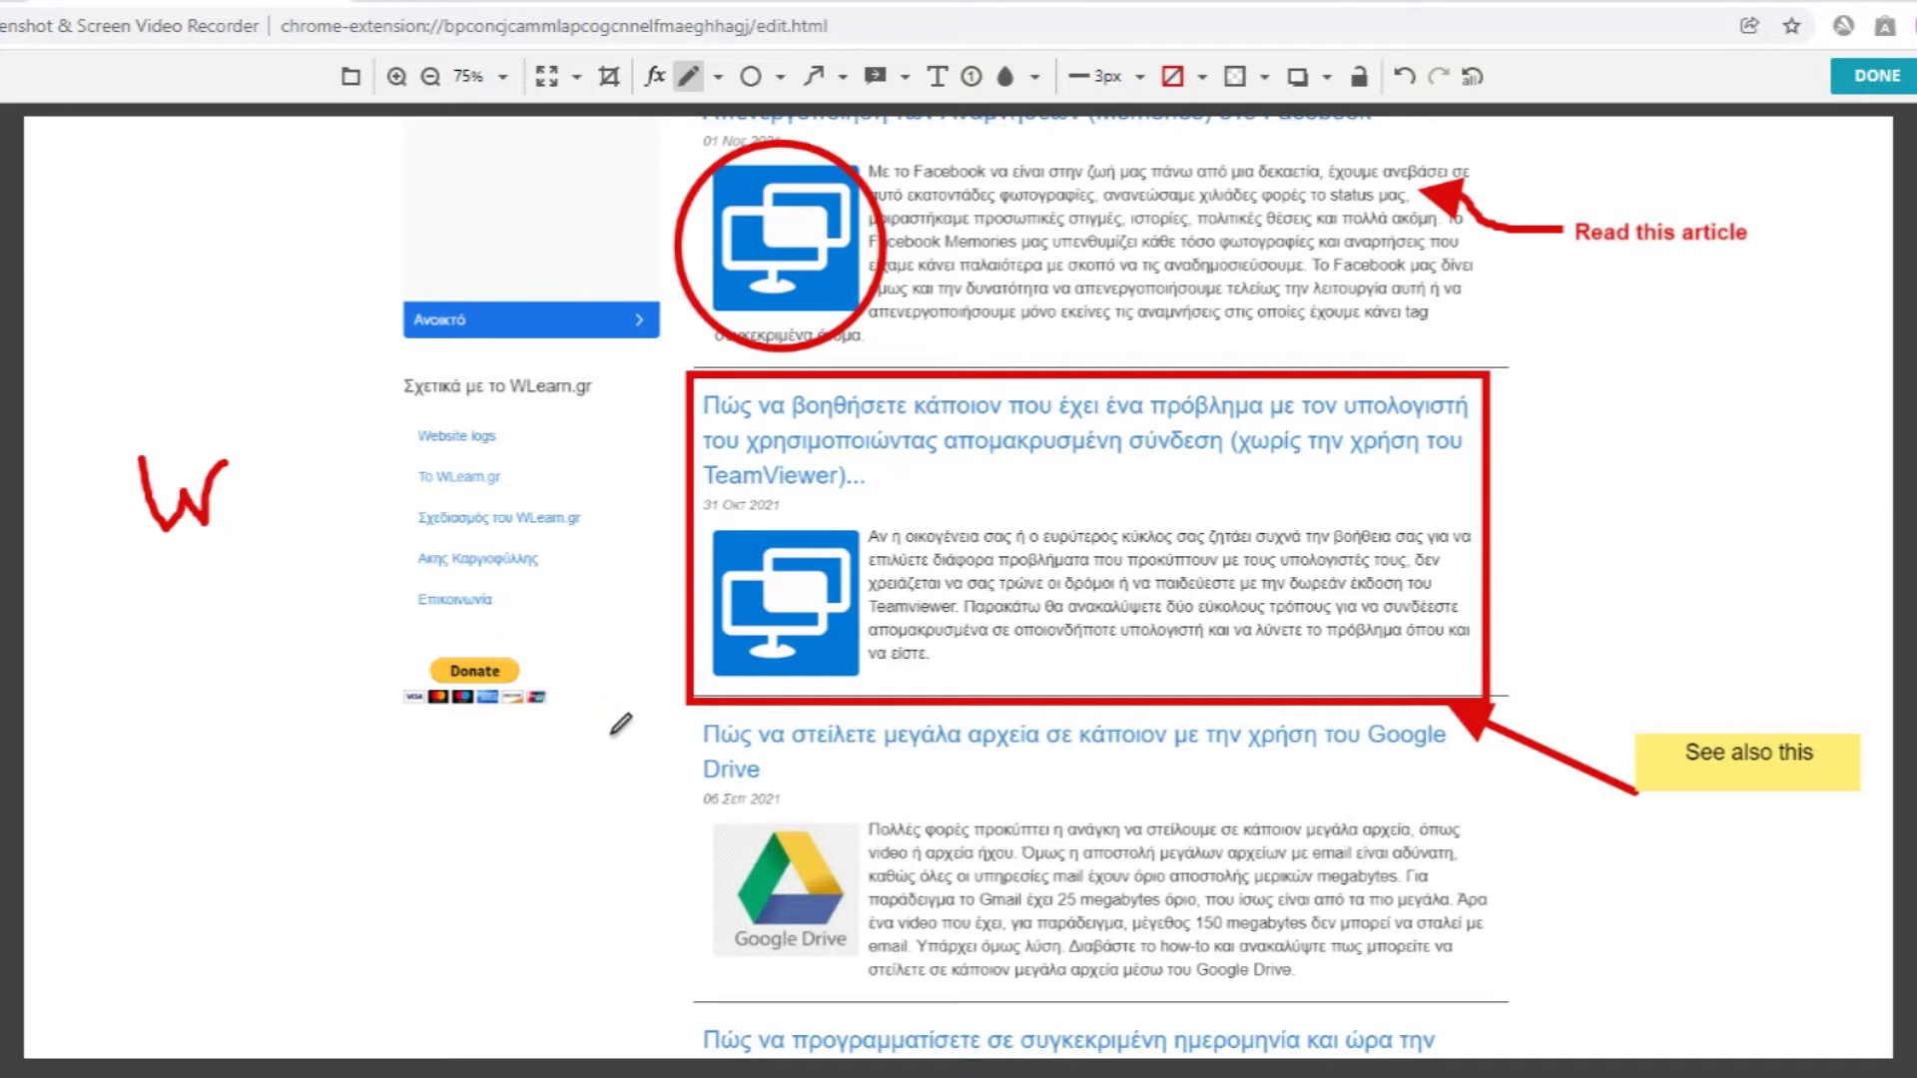
# Resize the screenshot to 900 px wide
pyautogui.click(549, 84)
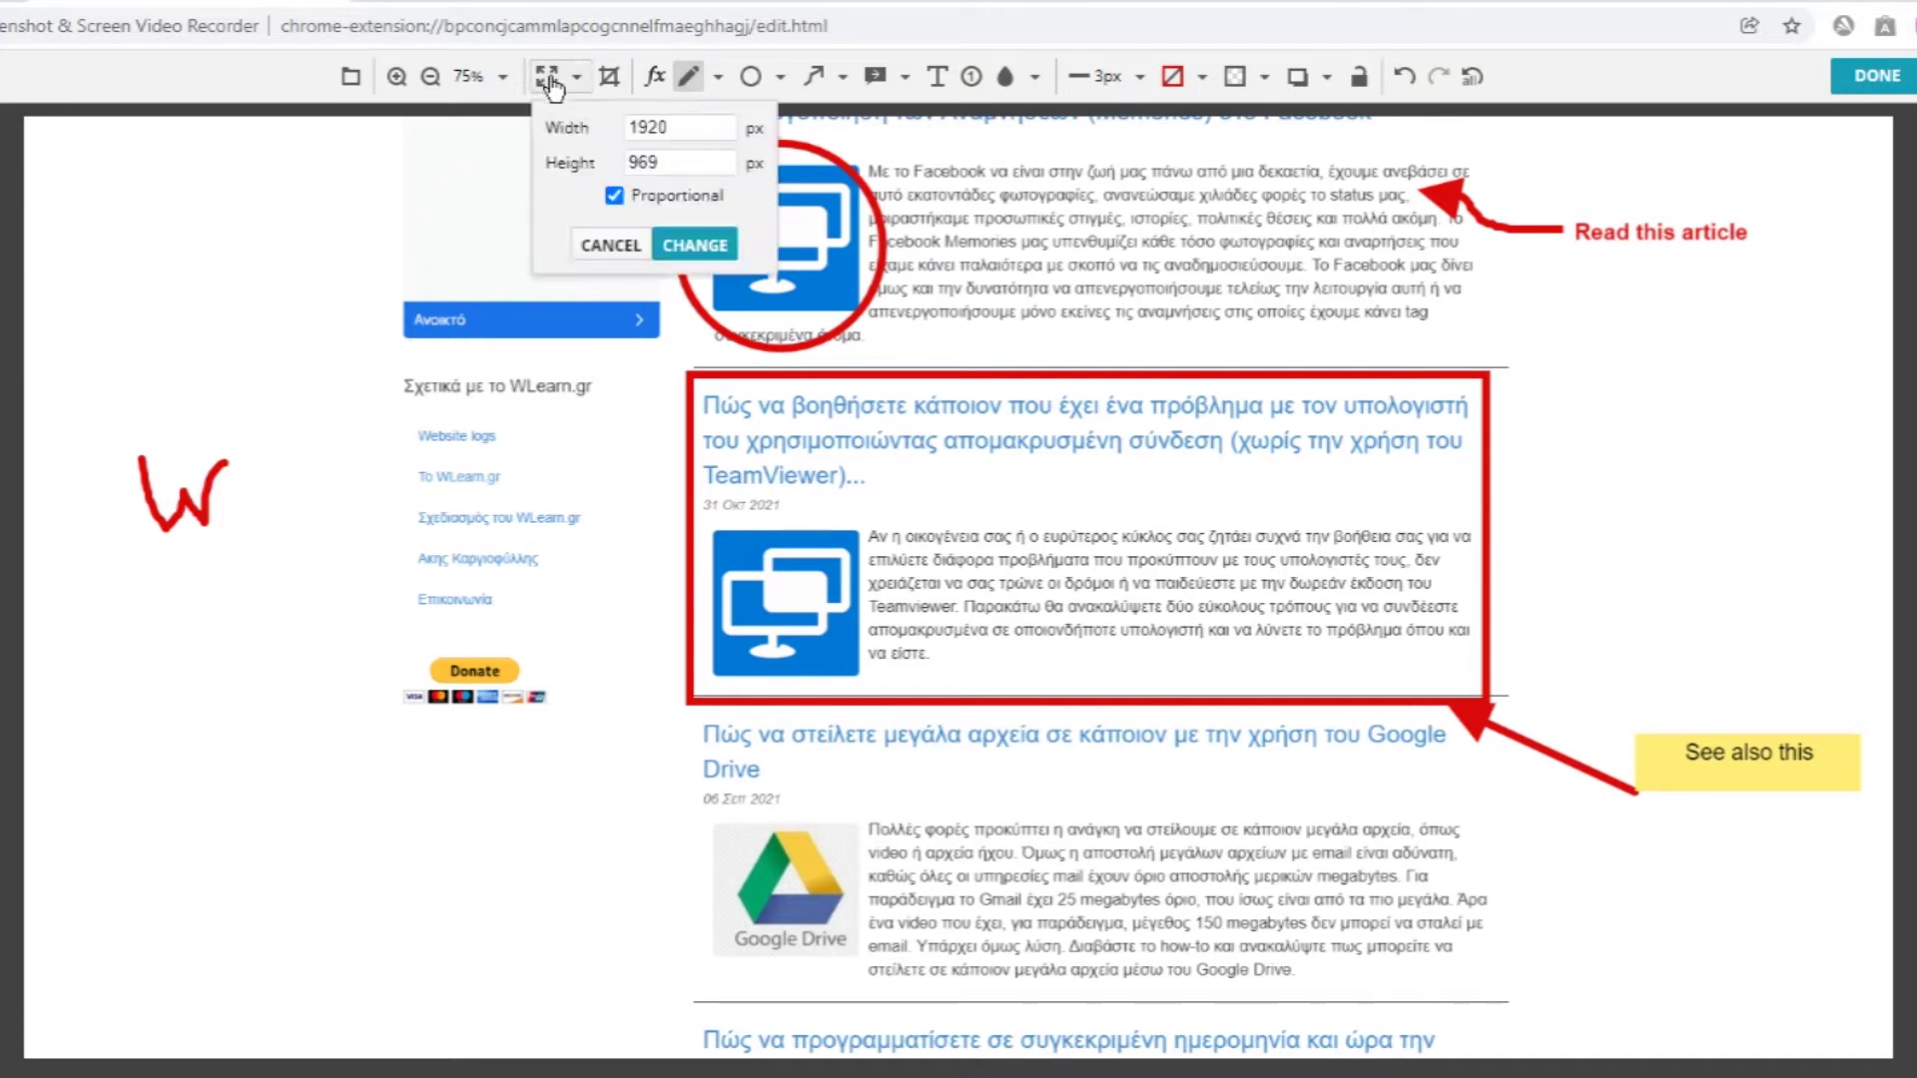
pyautogui.click(567, 125)
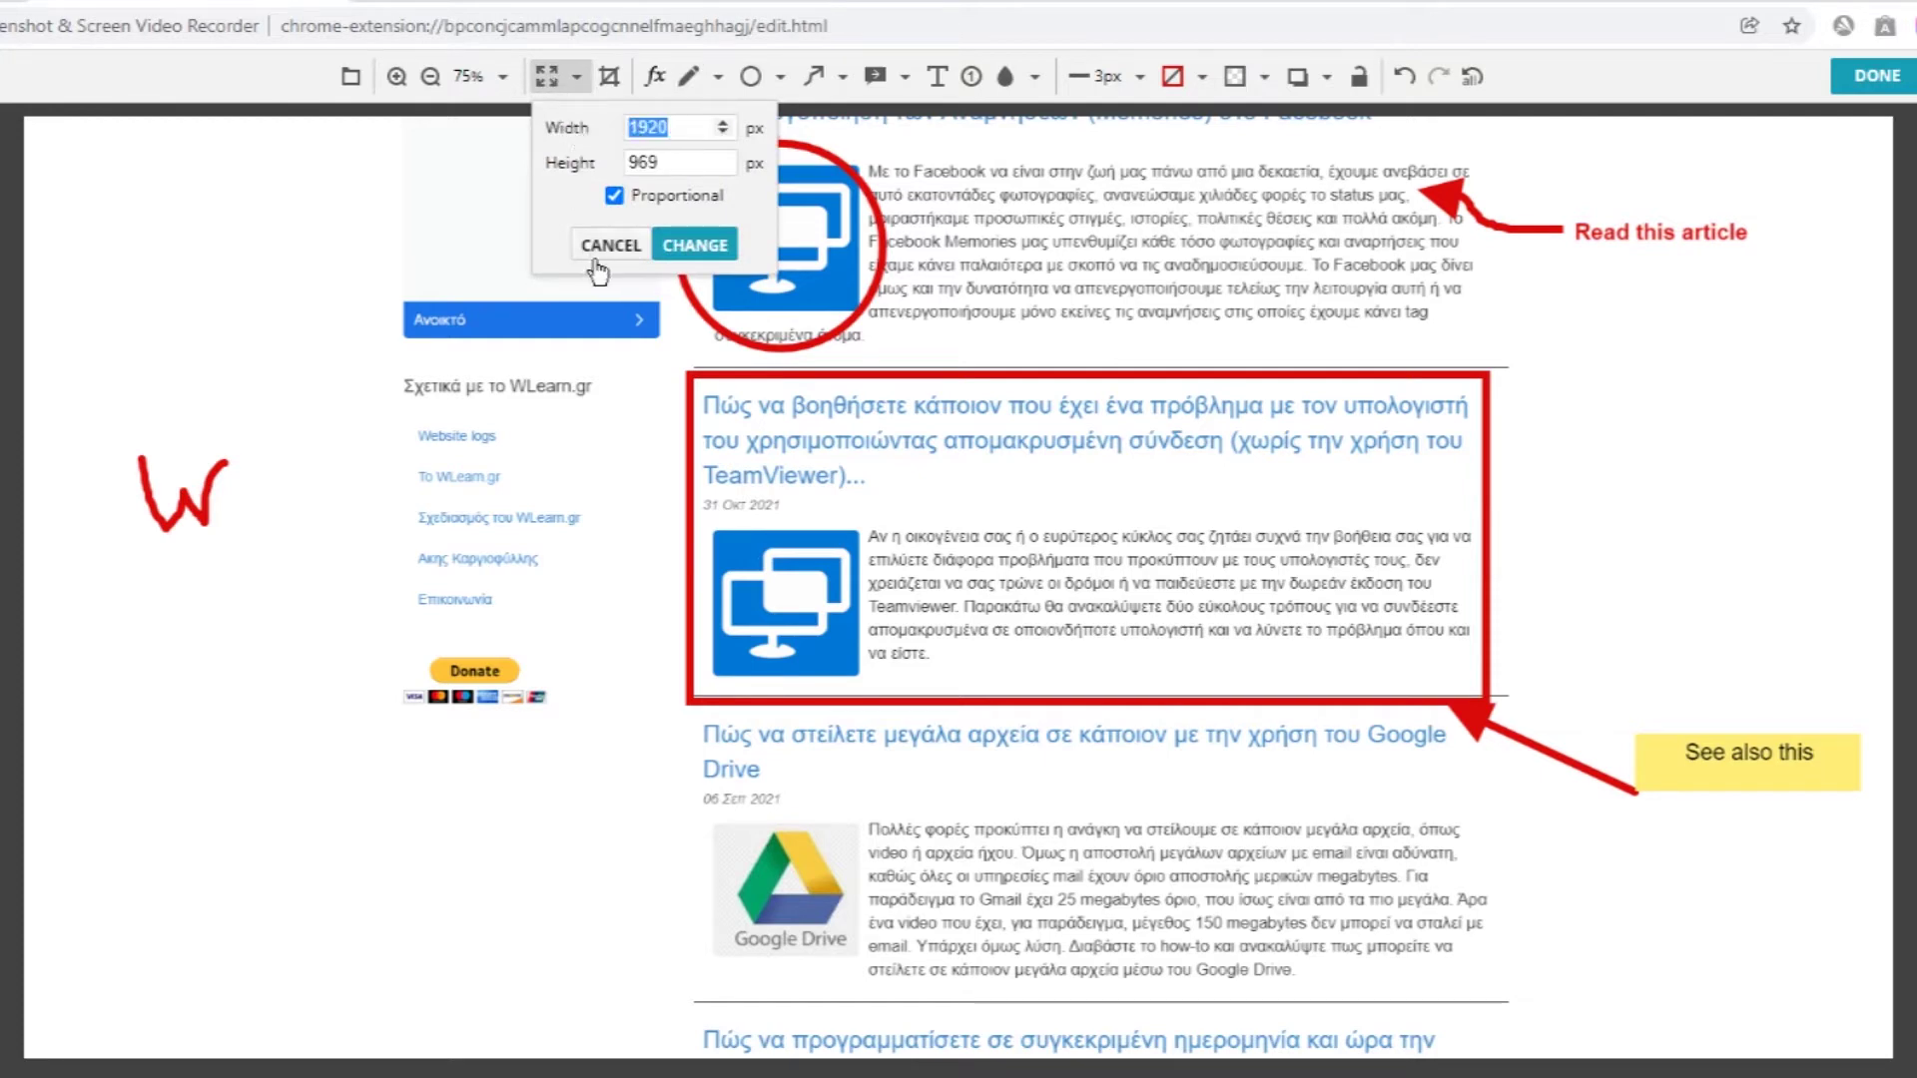
pyautogui.write('900')
pyautogui.press('Return')
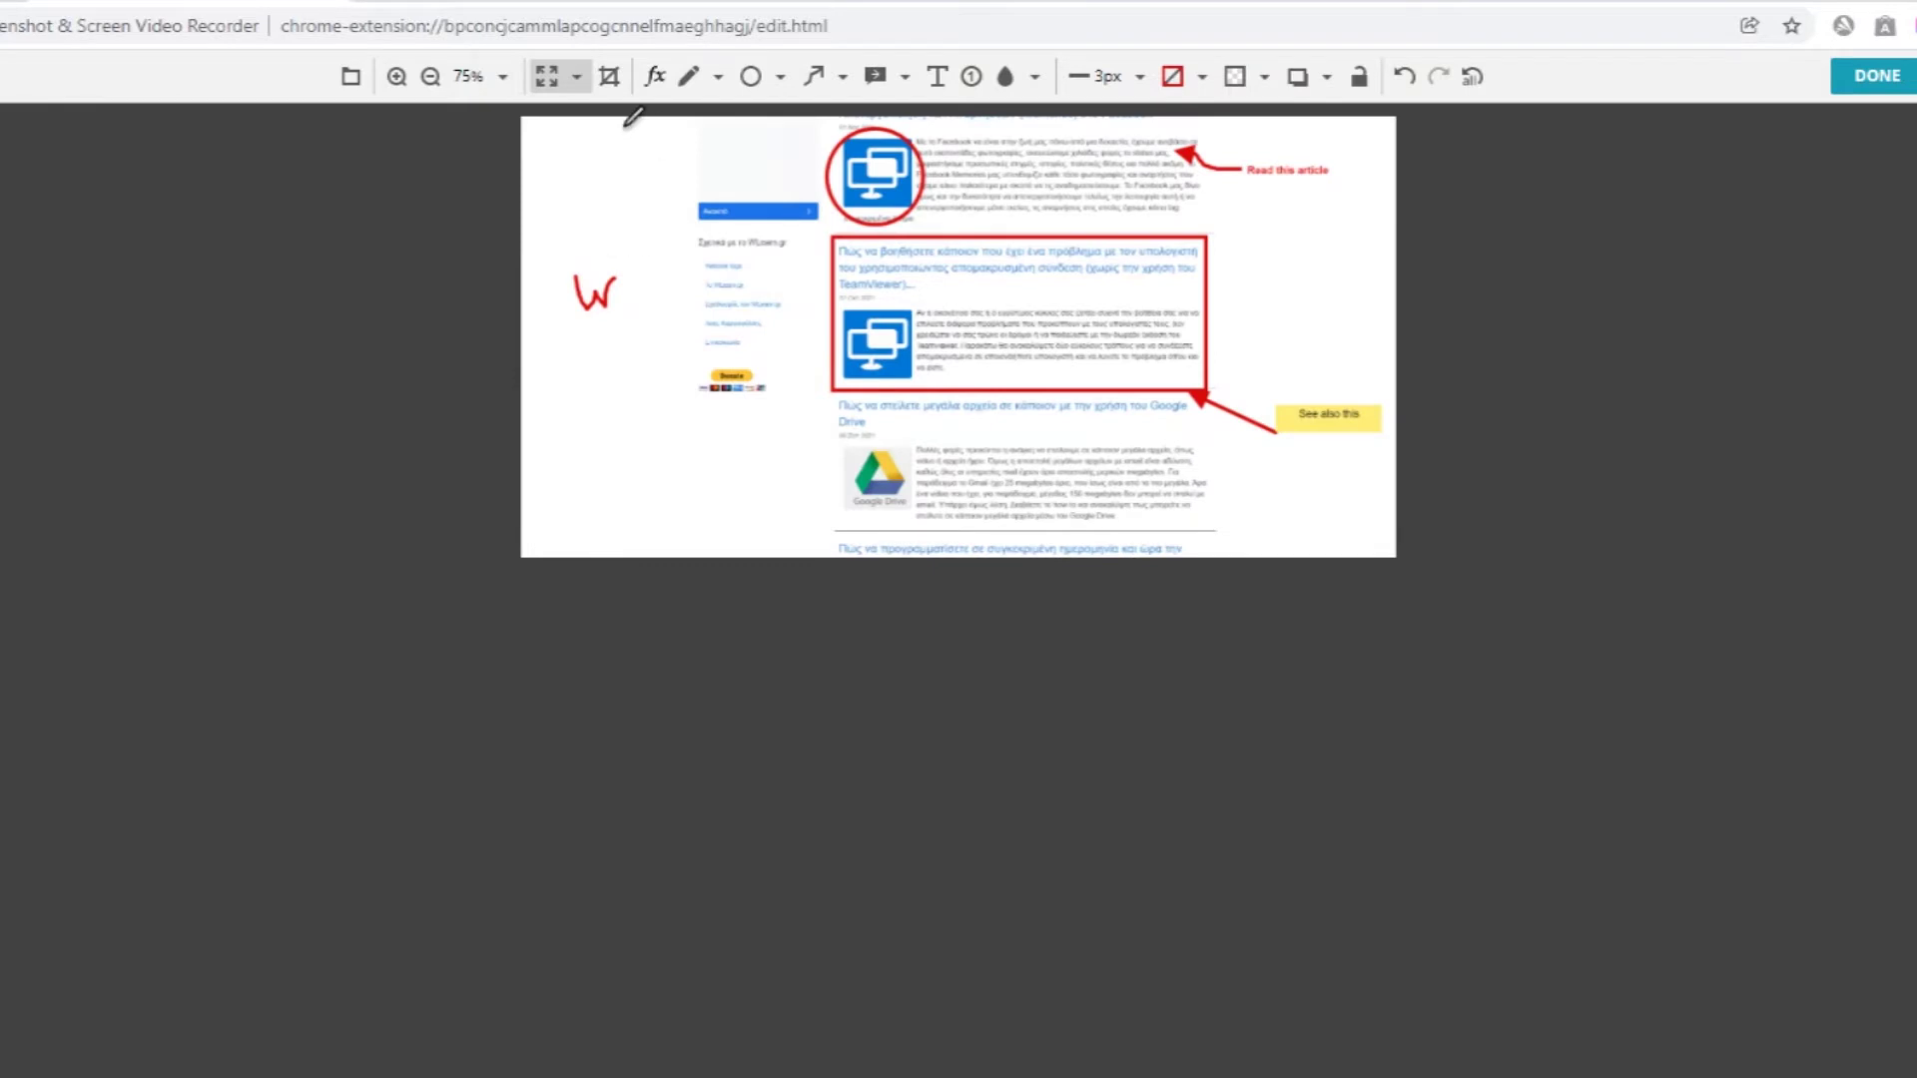
# Crop the capture to a 720 x 440 area and save it as PNG
pyautogui.click(606, 80)
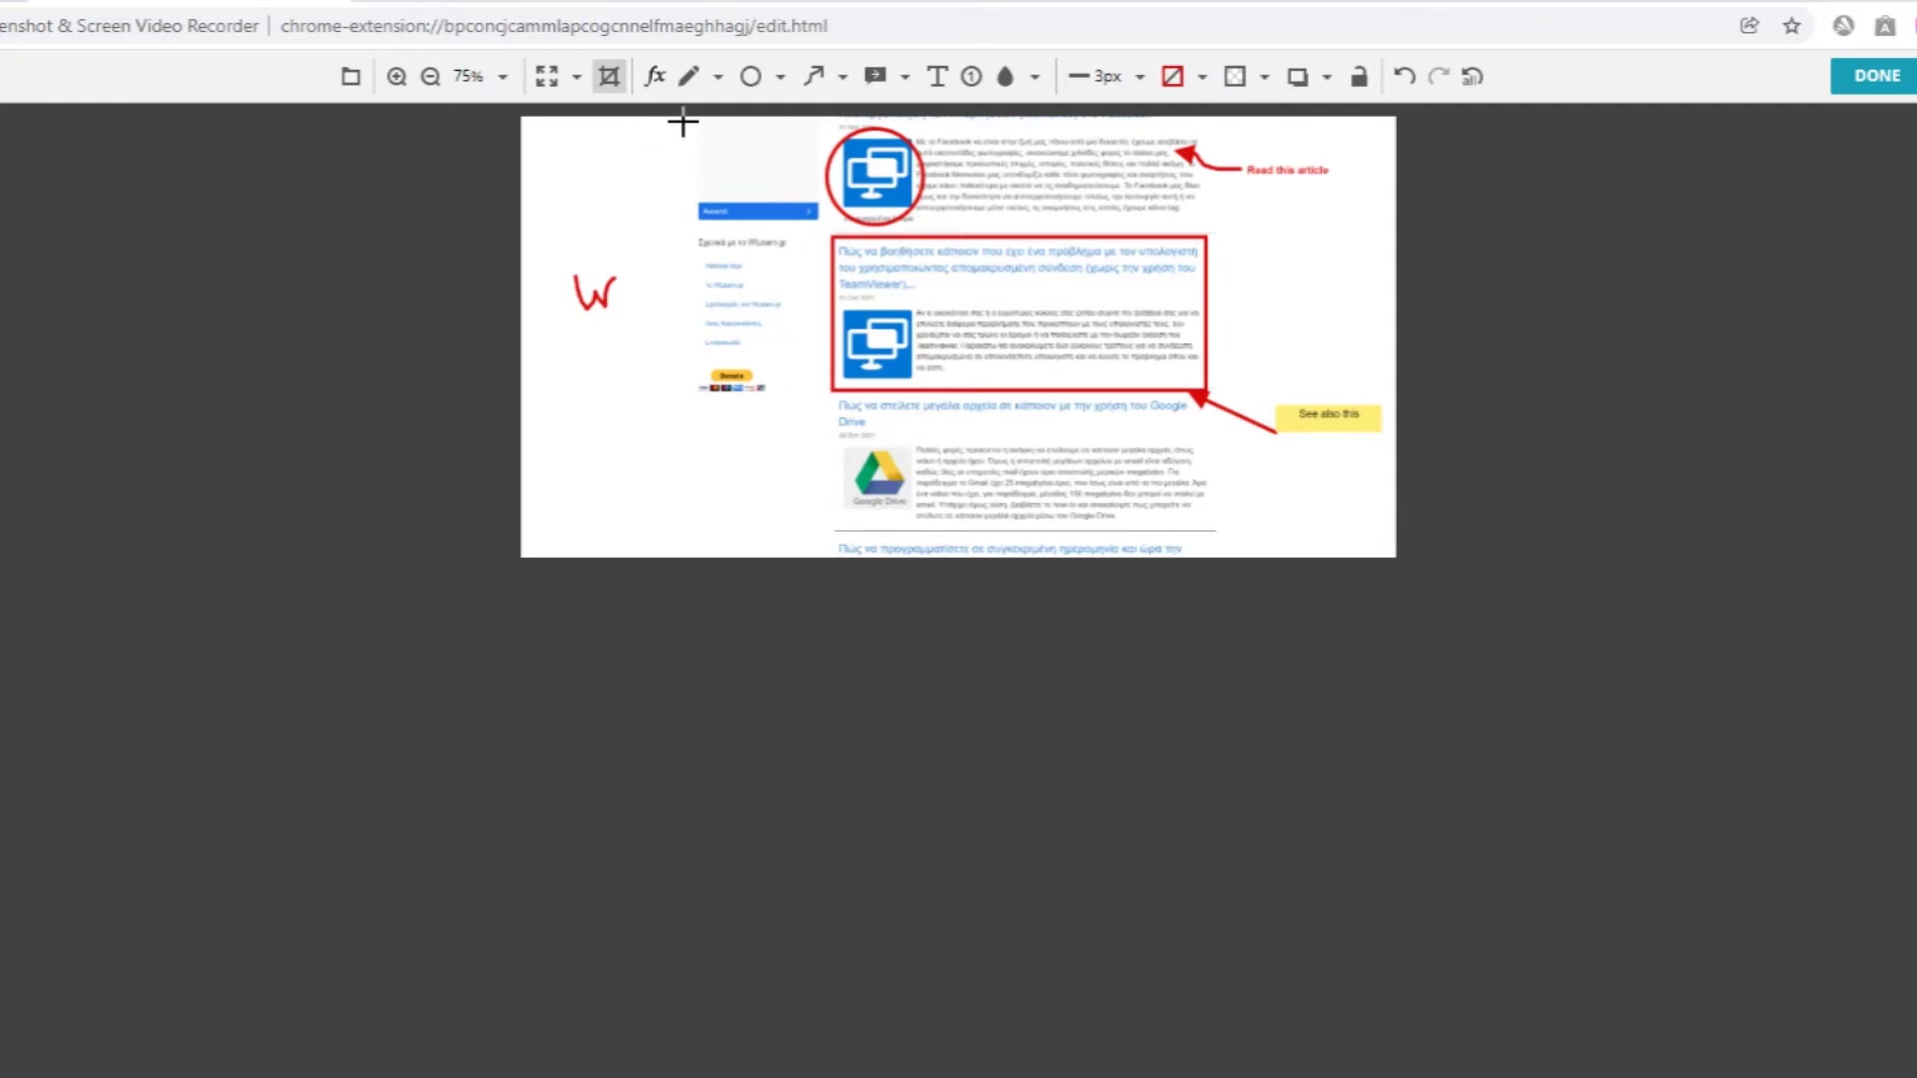
pyautogui.moveTo(684, 122); pyautogui.dragTo(1387, 565)
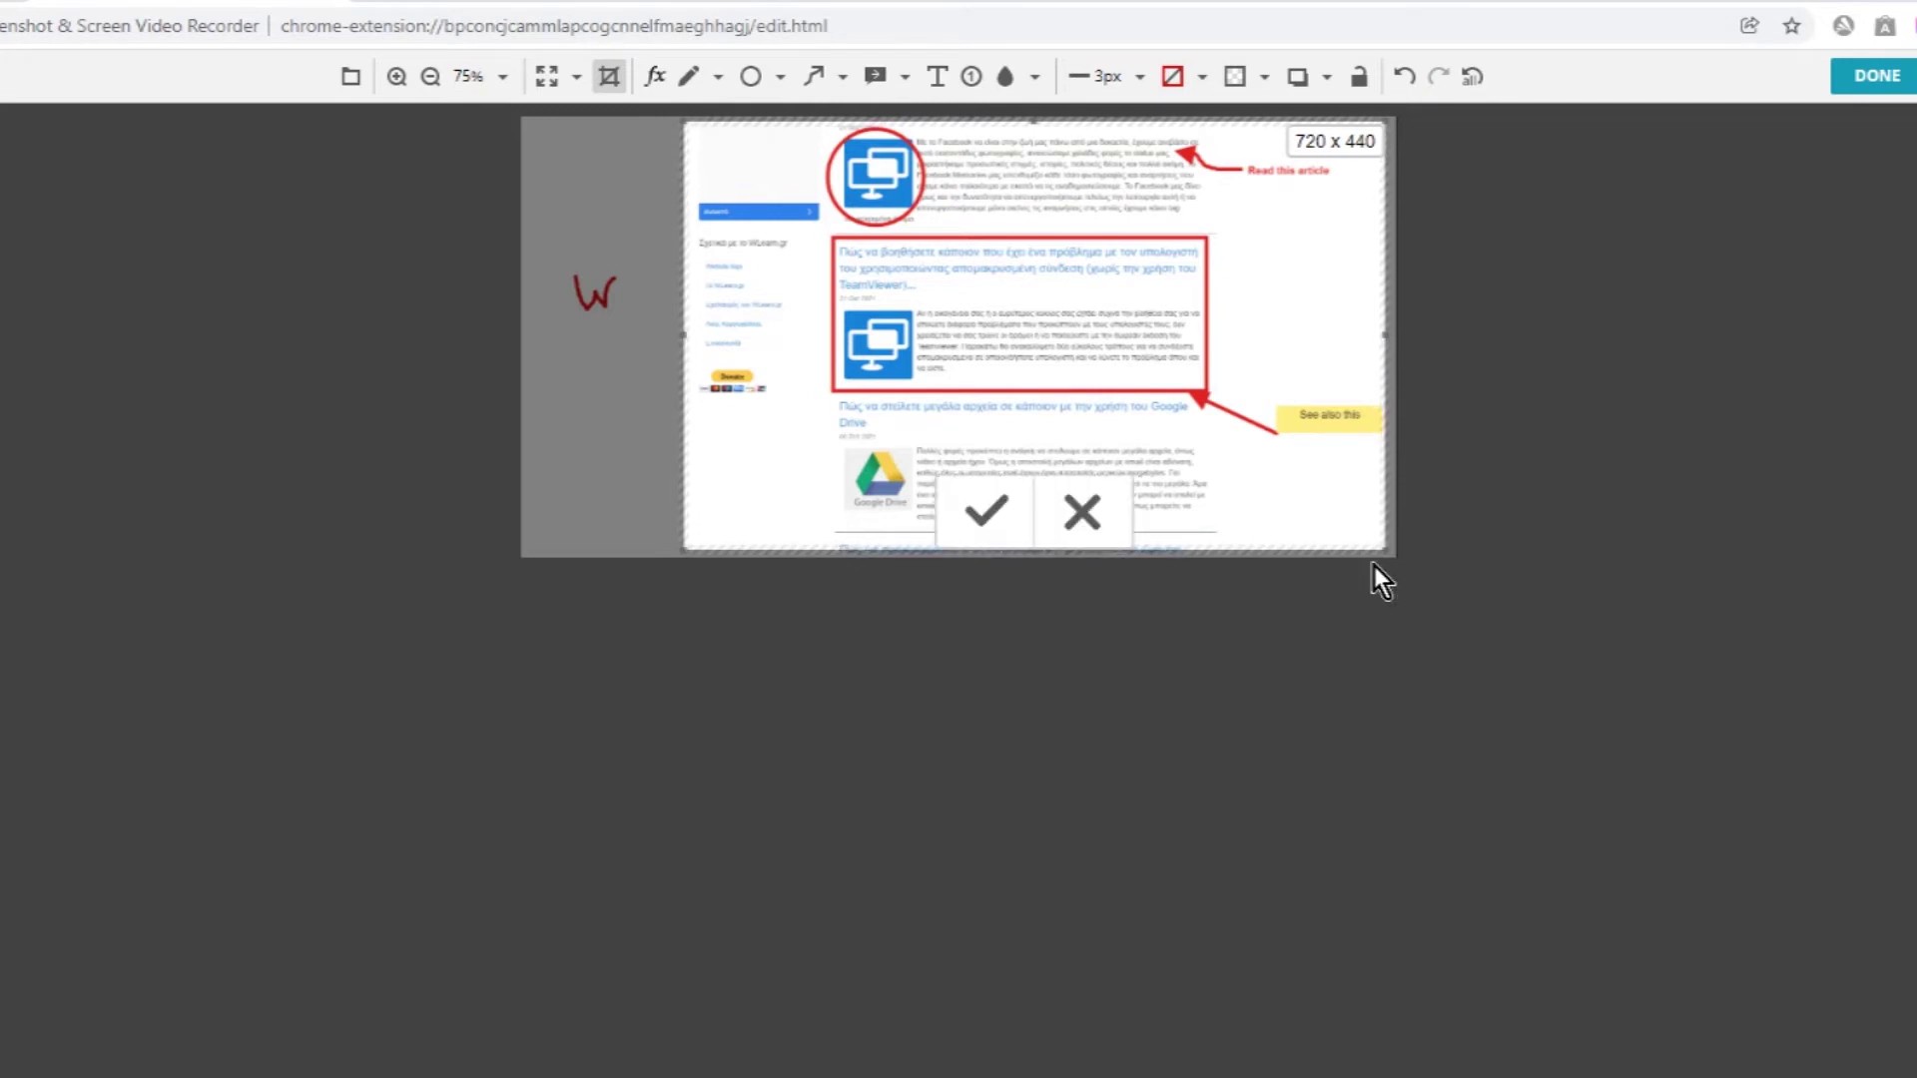
pyautogui.click(986, 530)
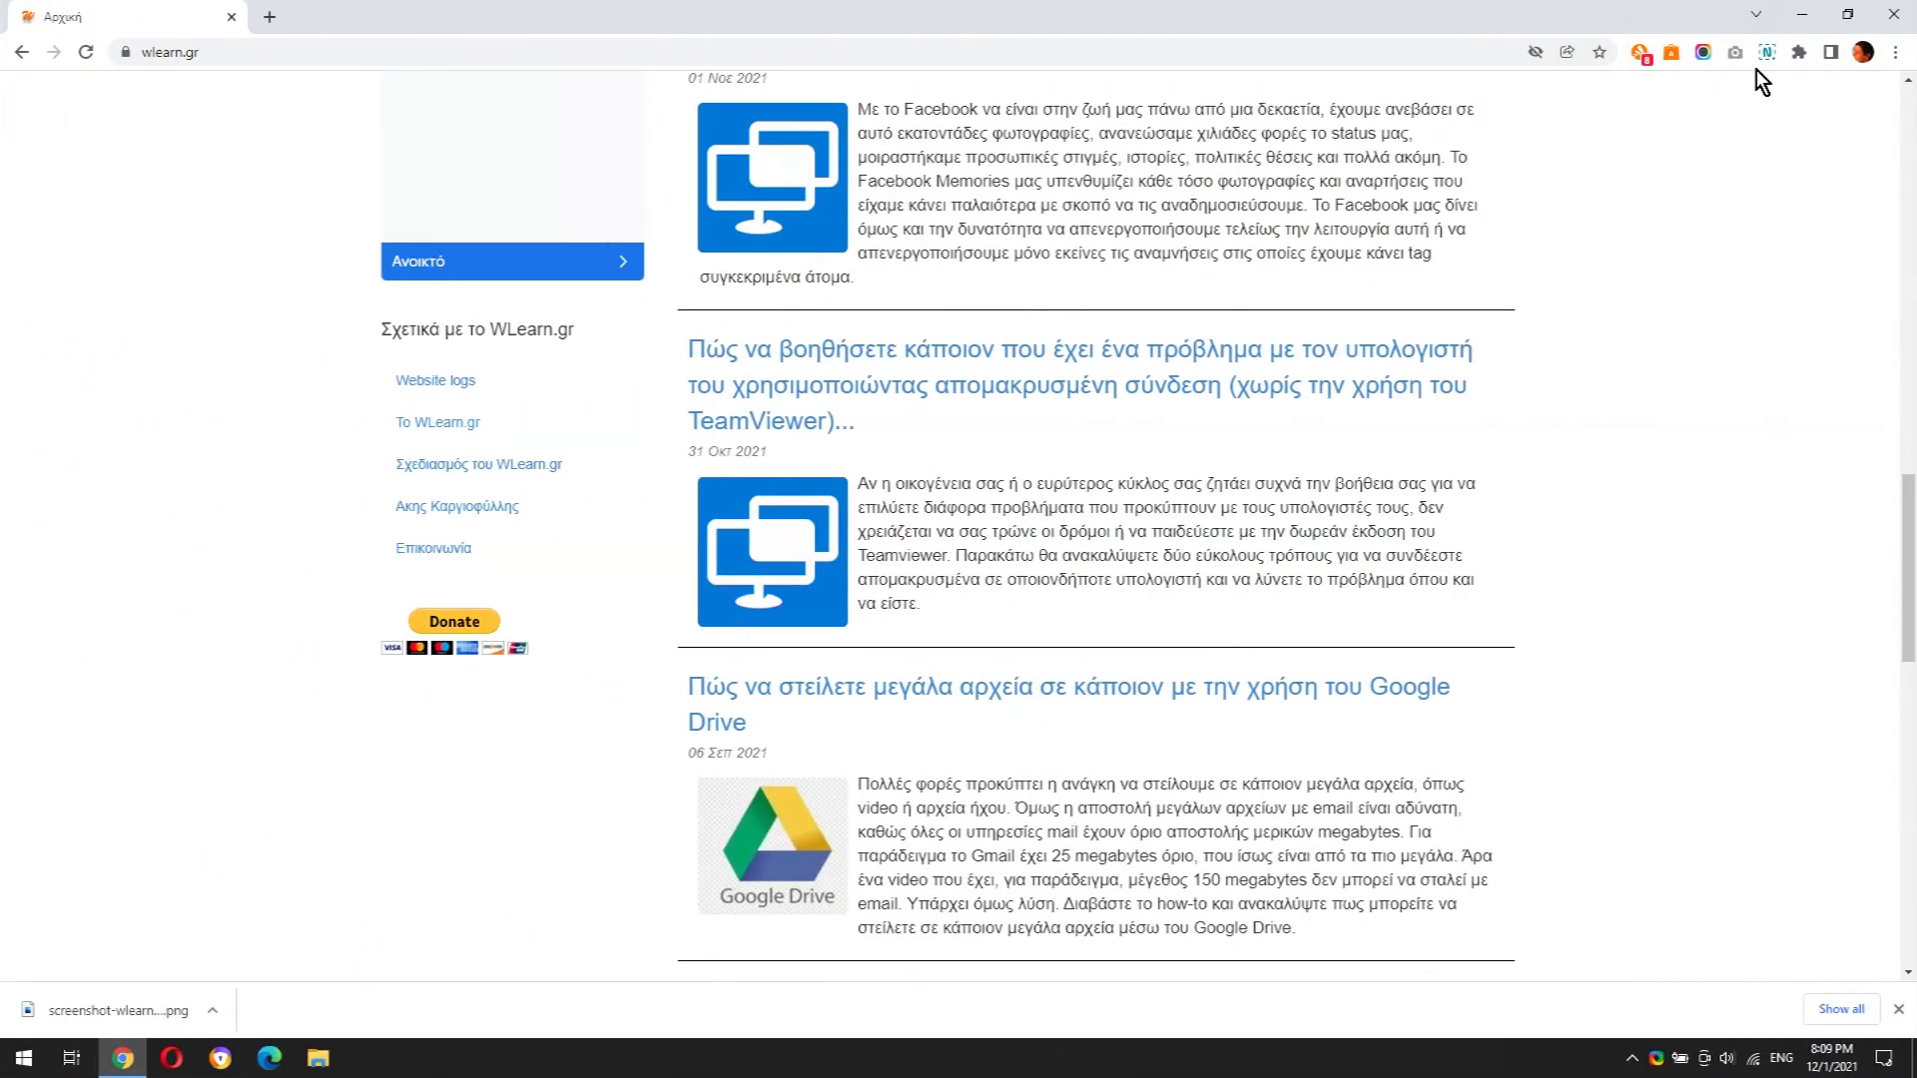
# Capture the visible part of the wlearn.gr page with Nimbus and continue to its save page
pyautogui.click(1770, 58)
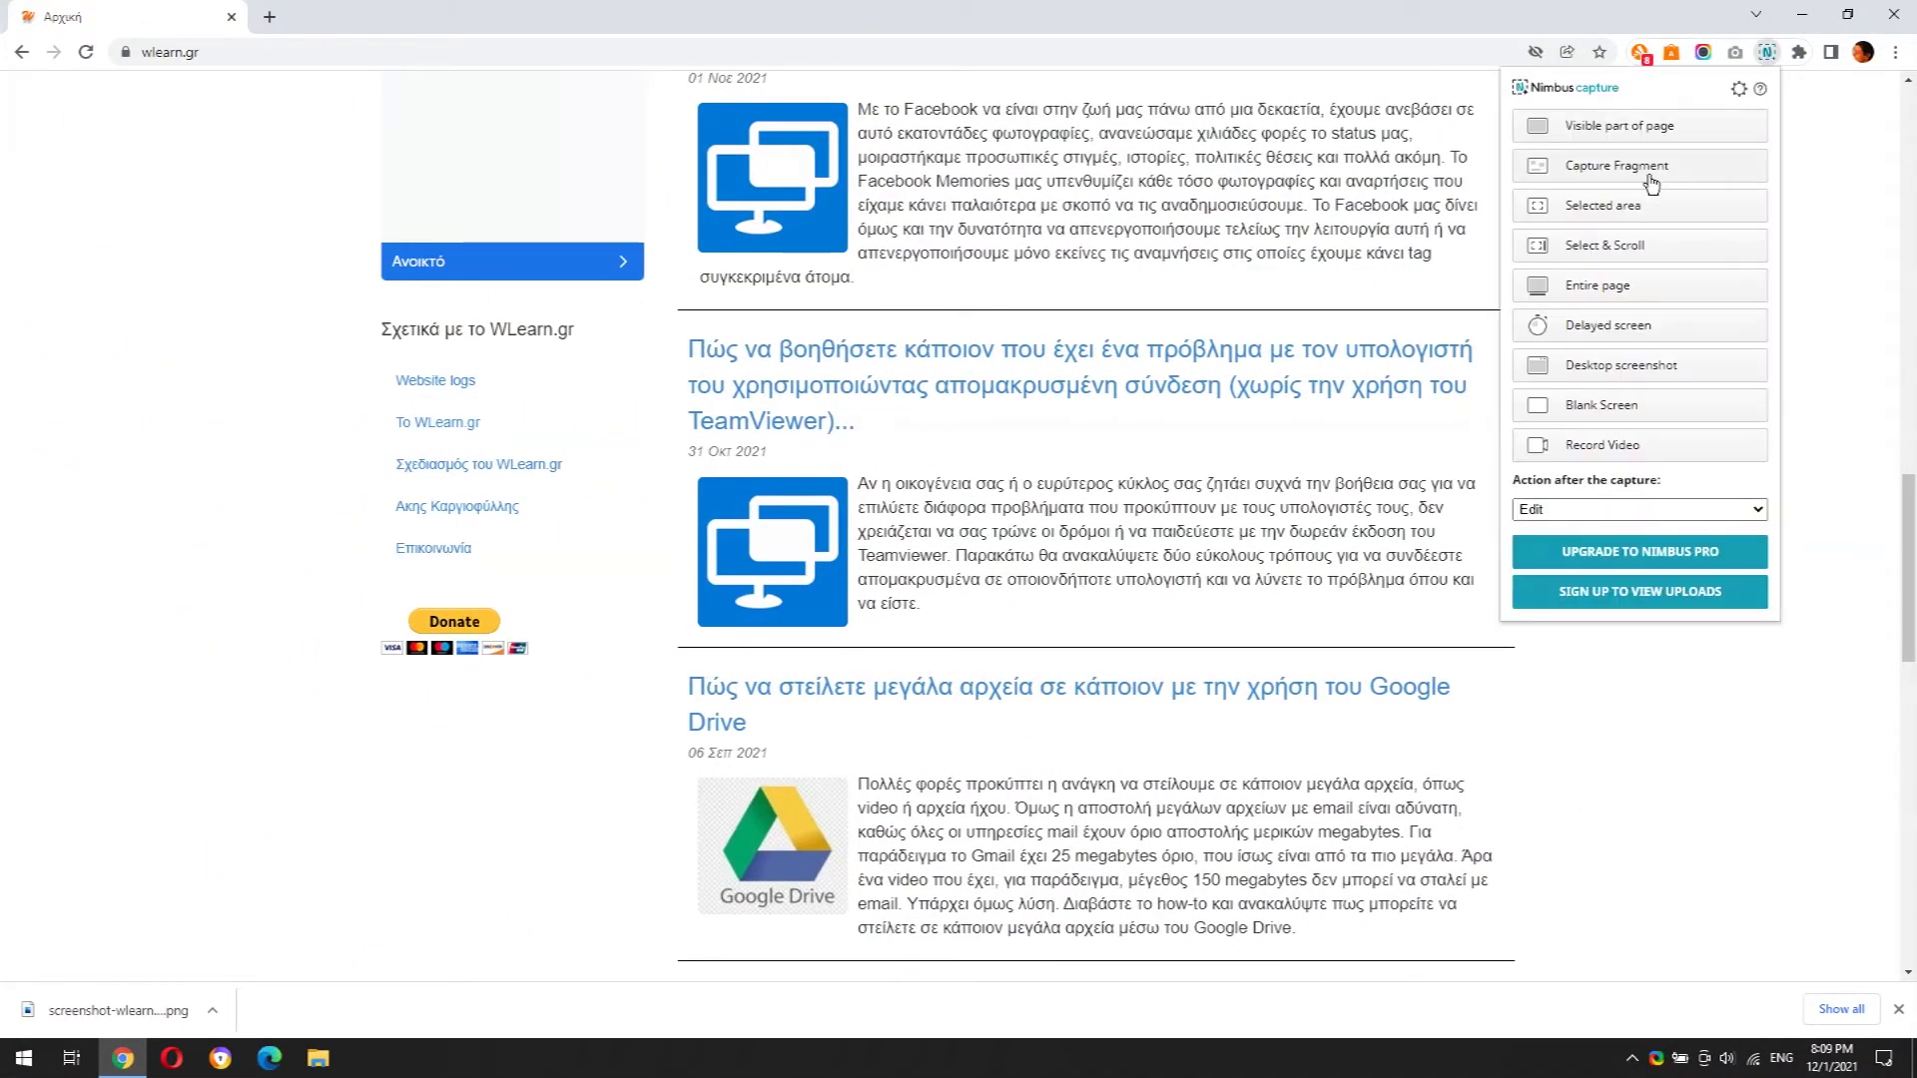
pyautogui.click(1607, 128)
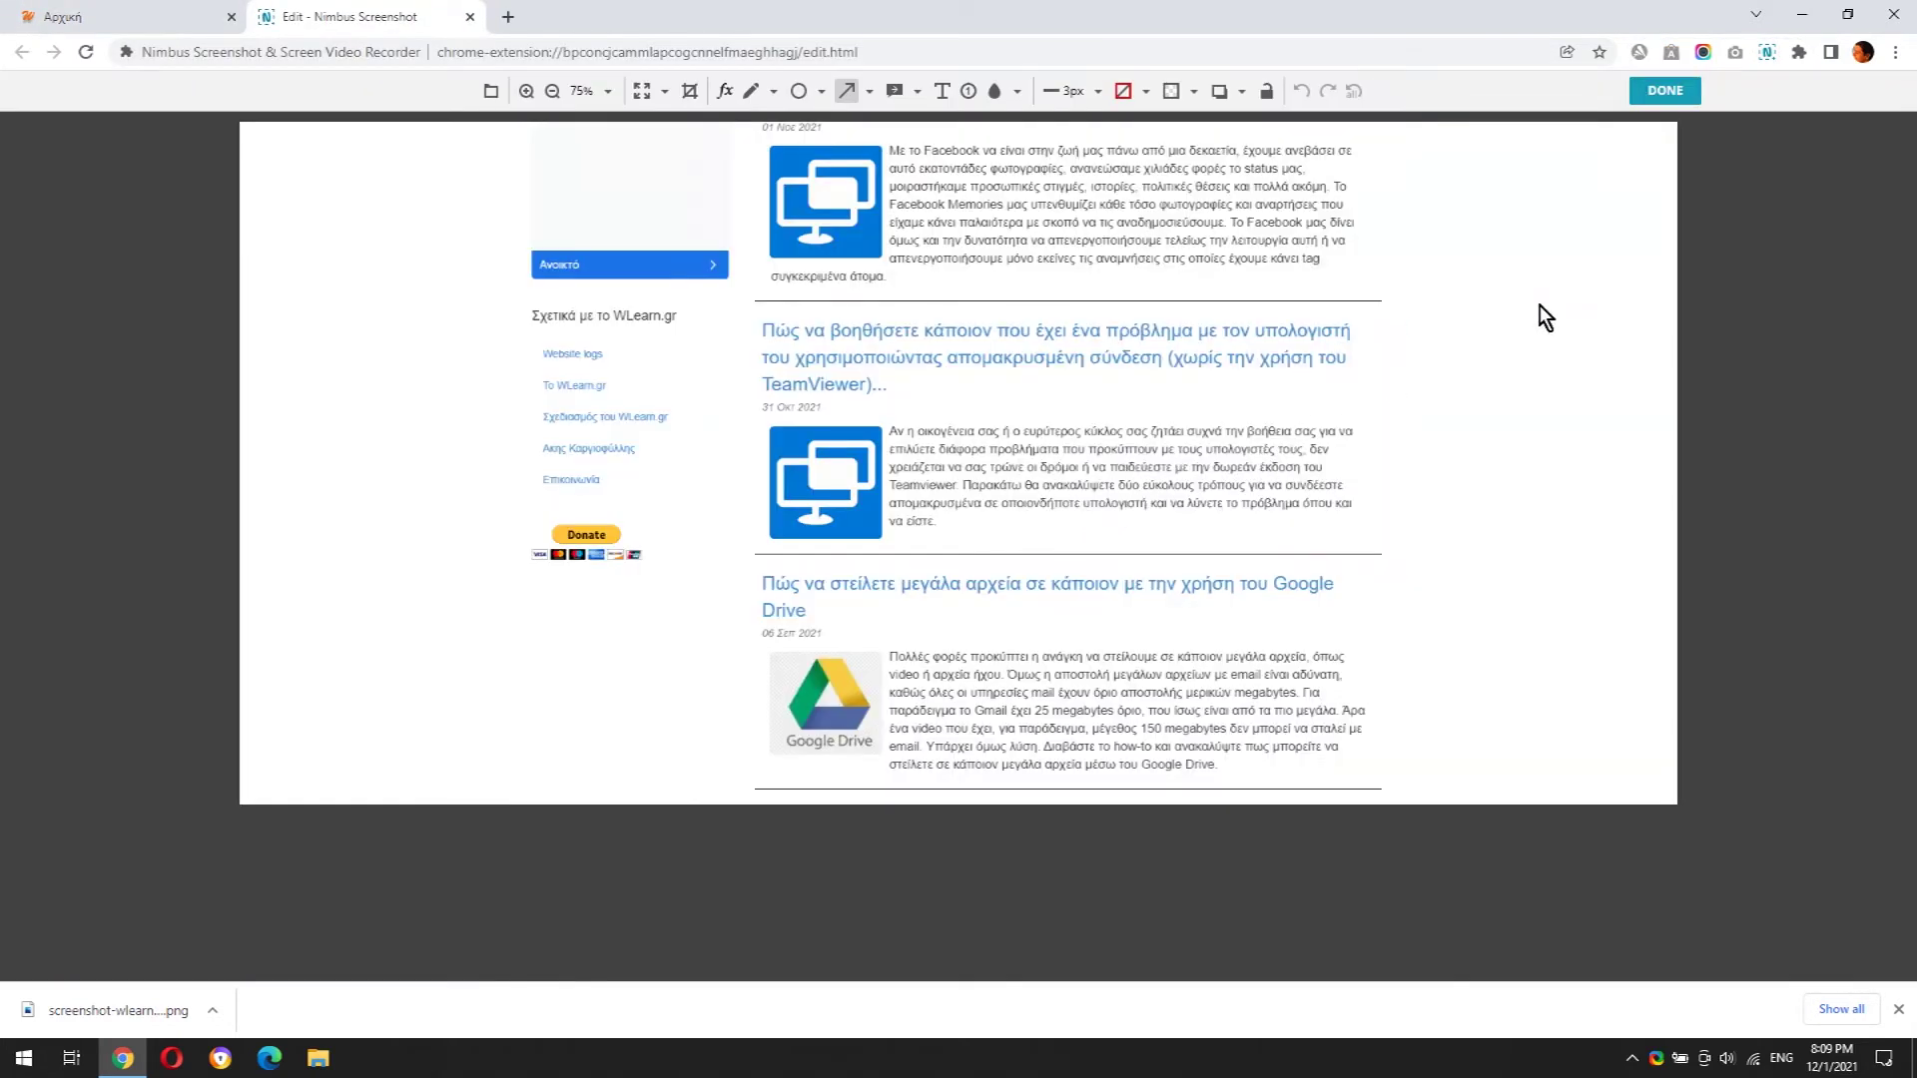
pyautogui.click(1661, 91)
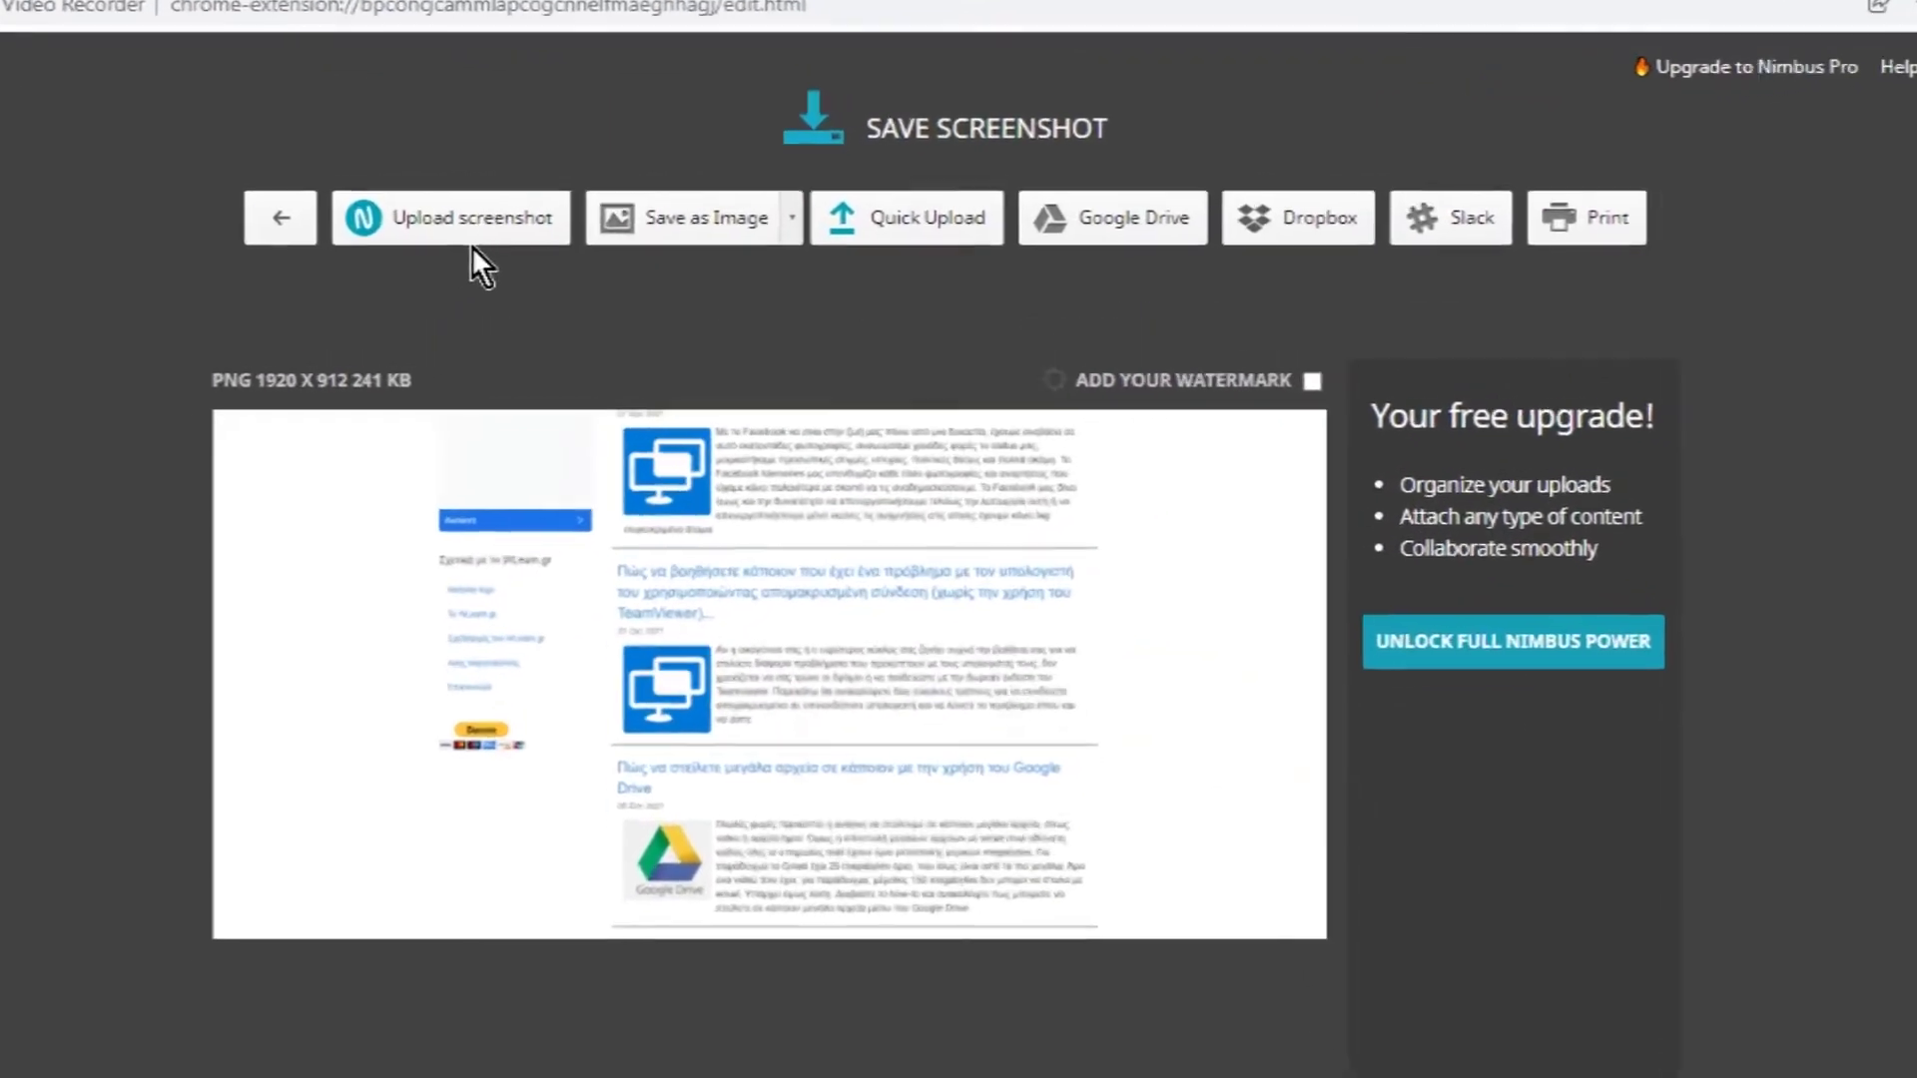
# Dismiss the upload sign-in prompt and save the wlearn.gr screenshot as a PDF
pyautogui.click(446, 230)
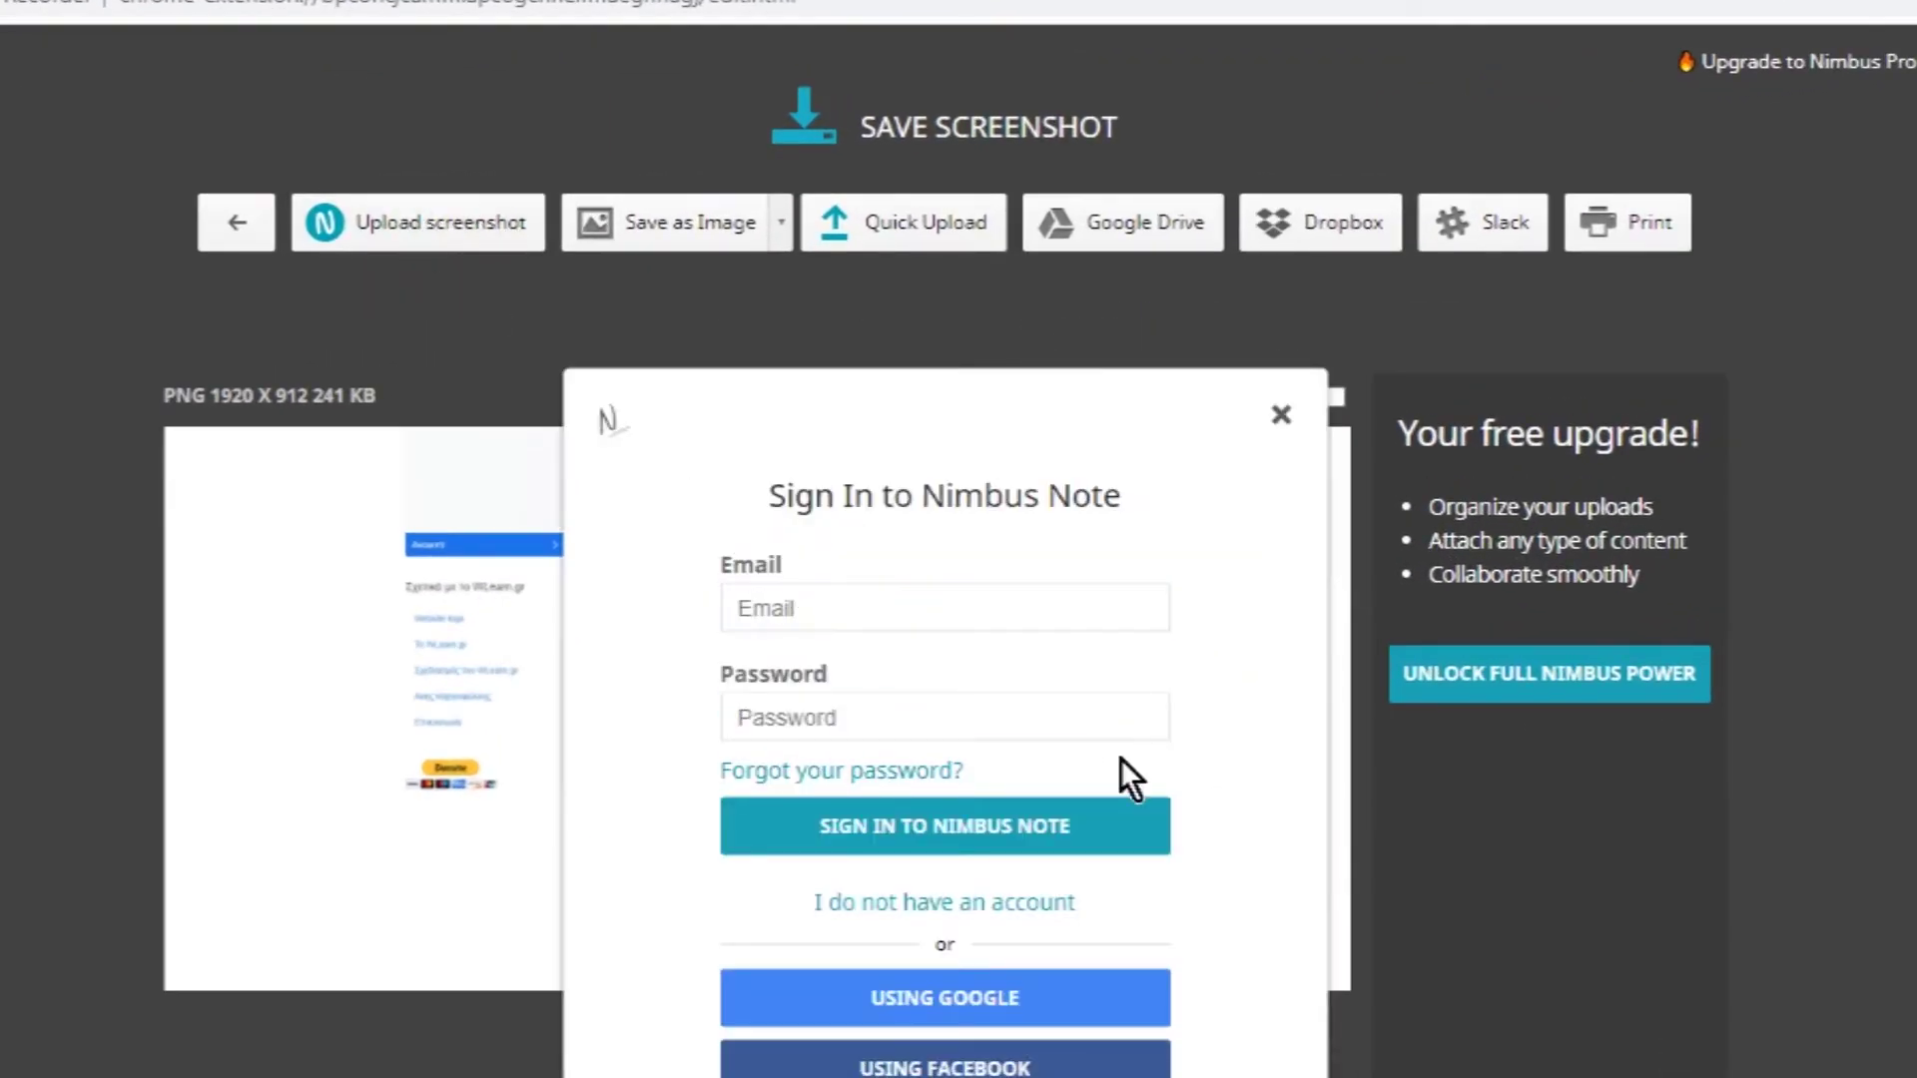
pyautogui.click(1281, 414)
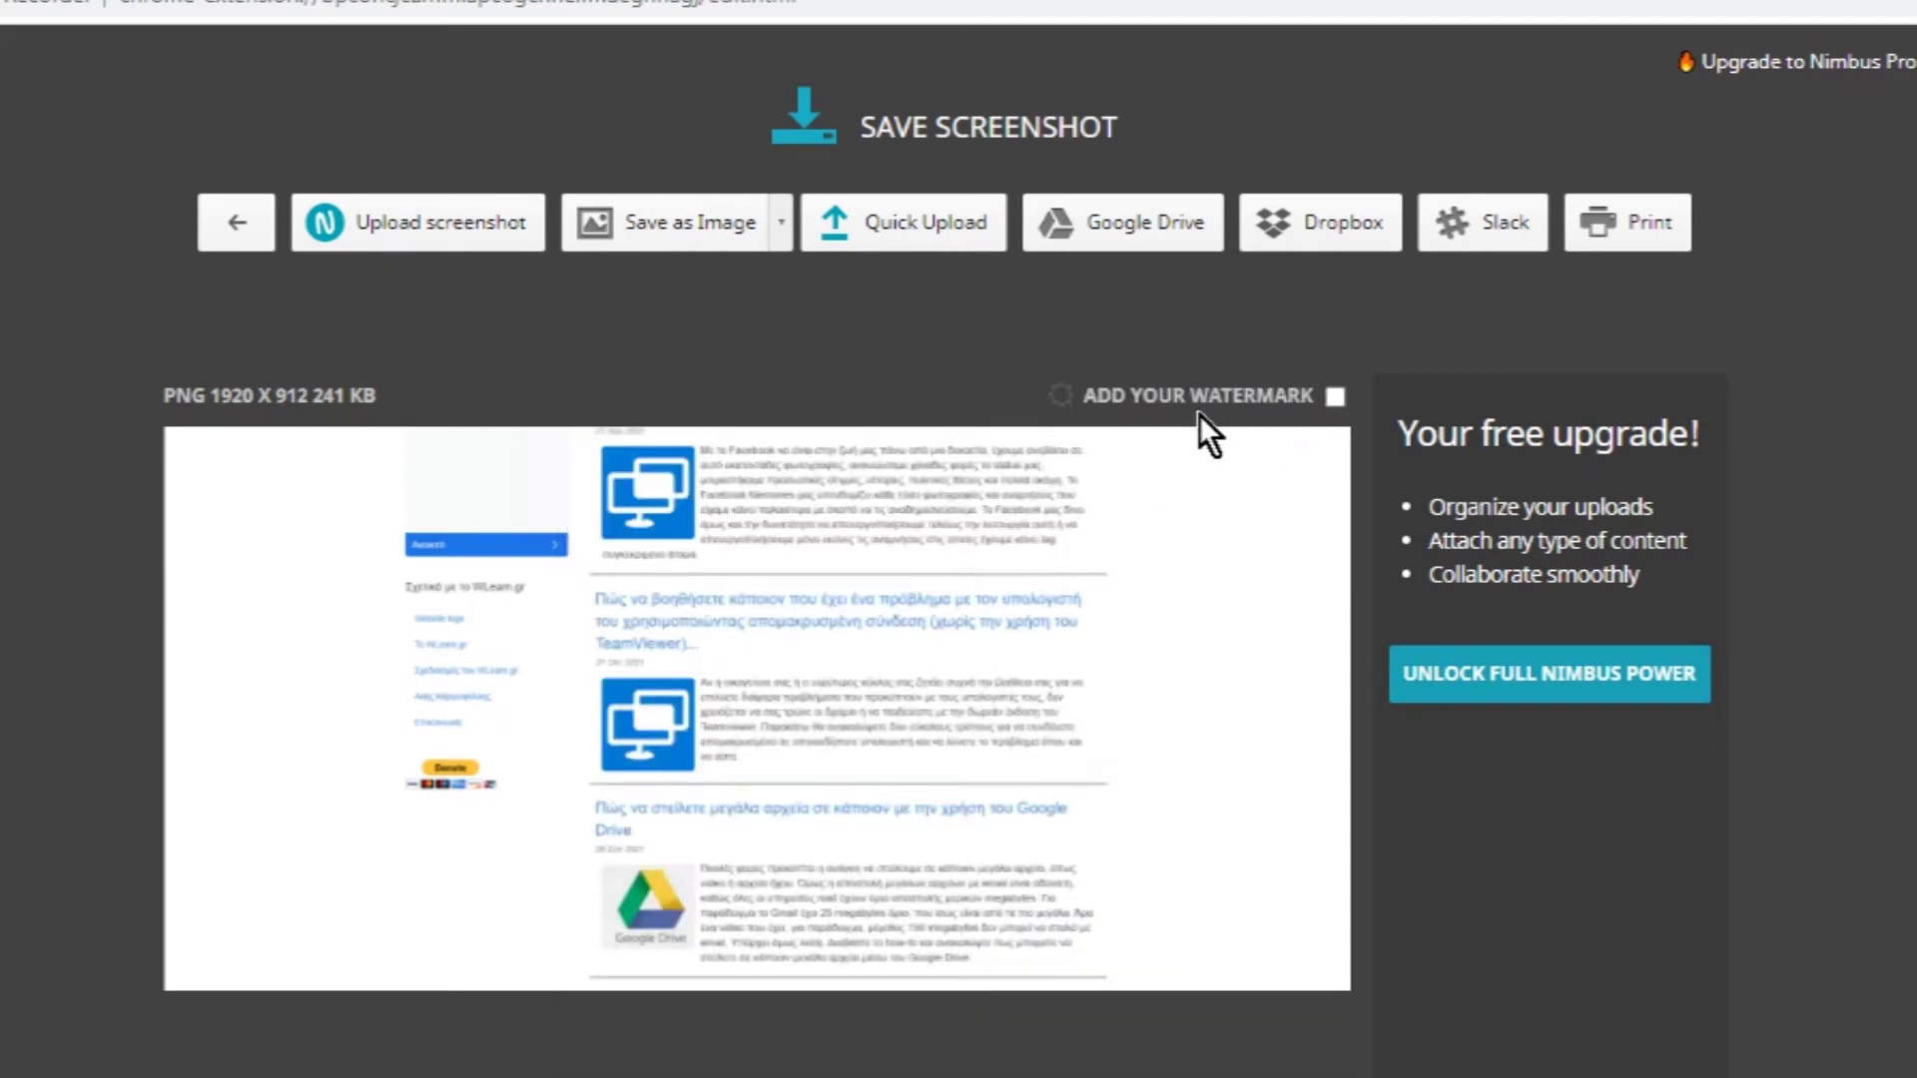
pyautogui.click(780, 235)
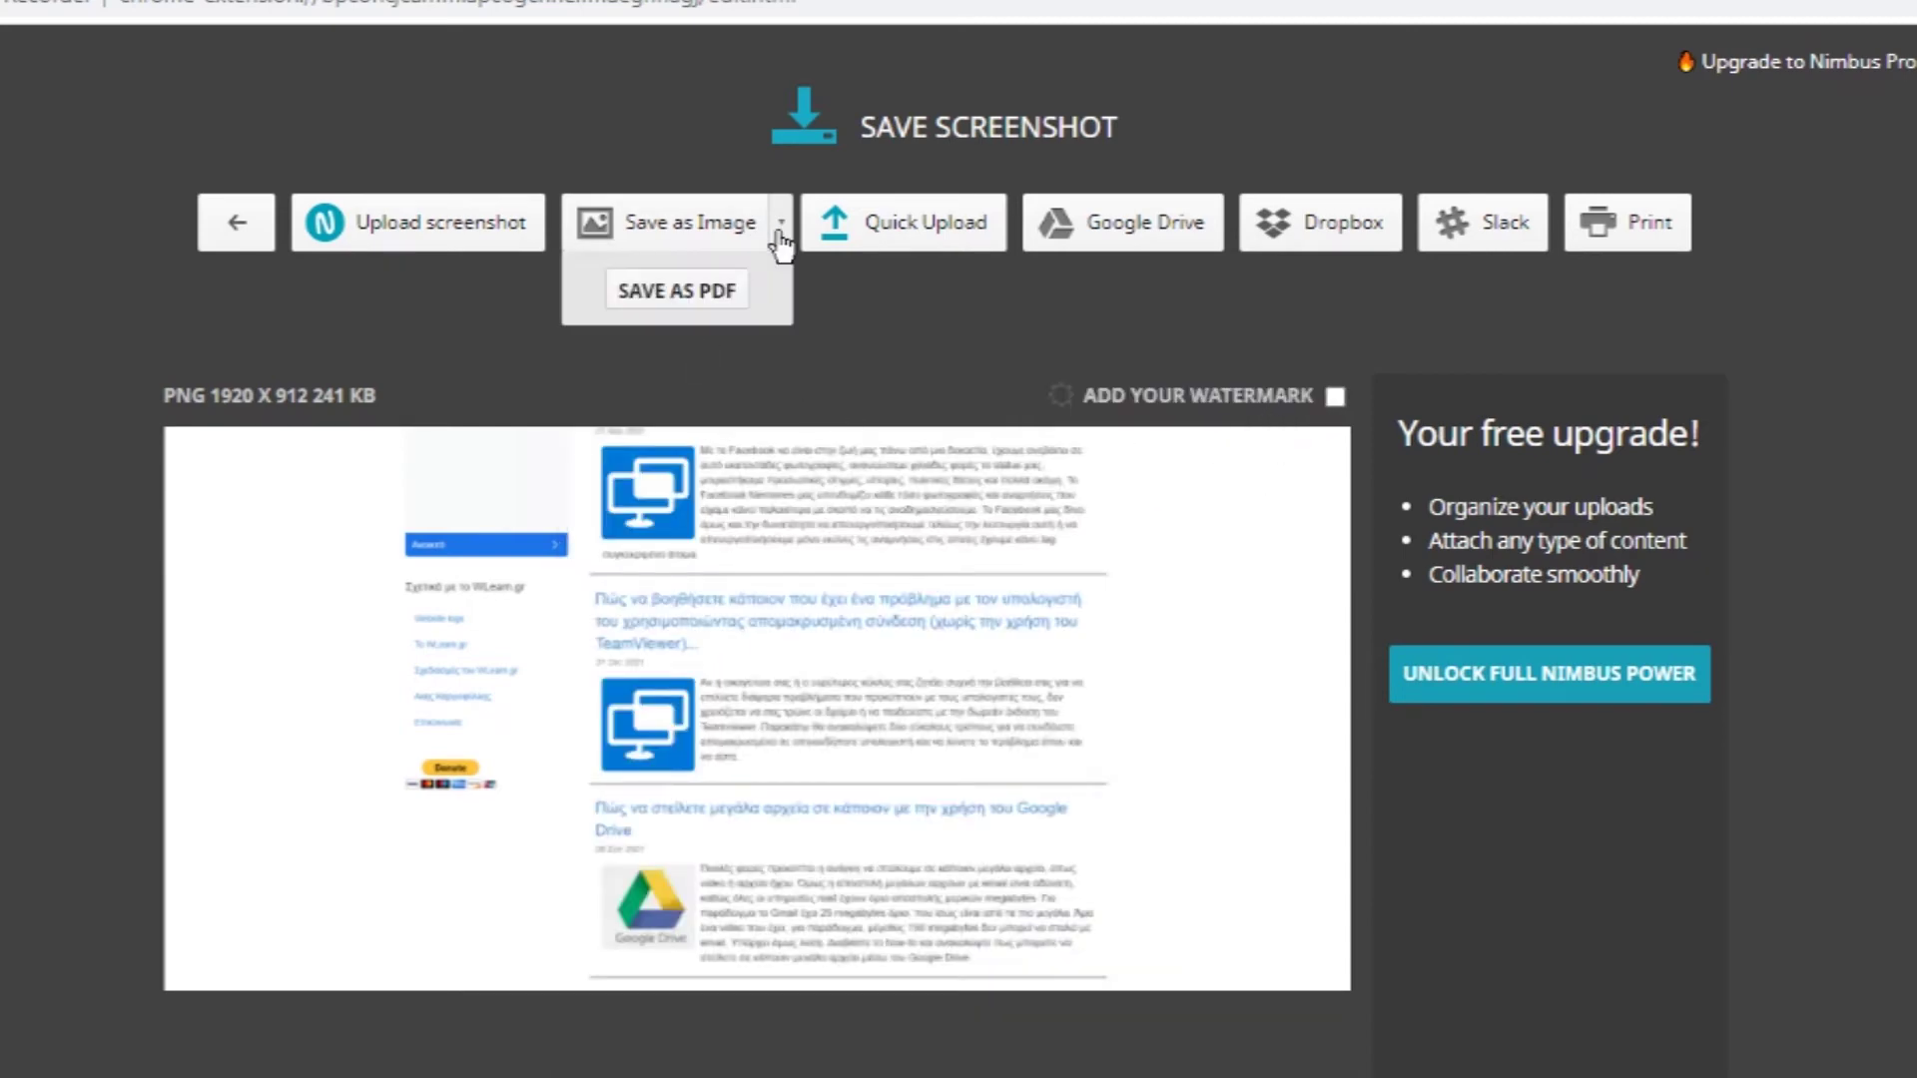
pyautogui.click(650, 298)
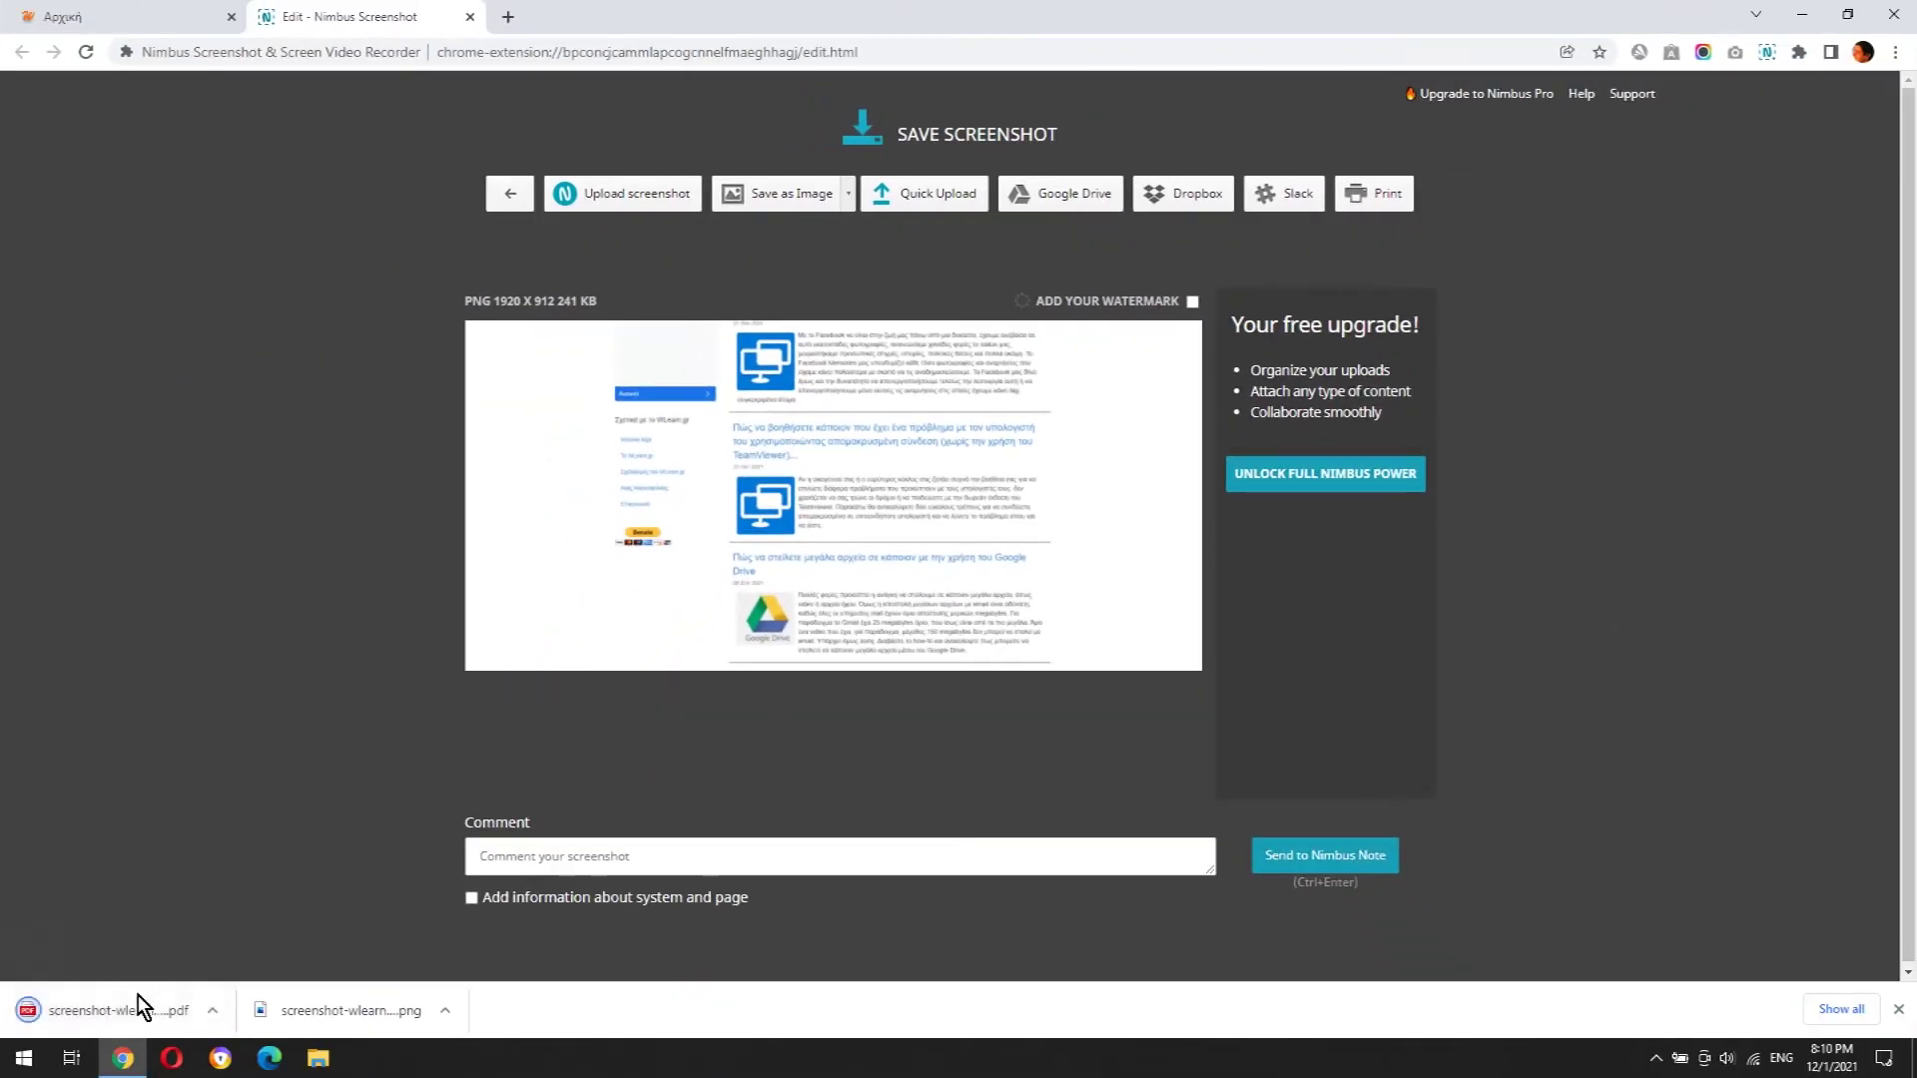
pyautogui.click(212, 1019)
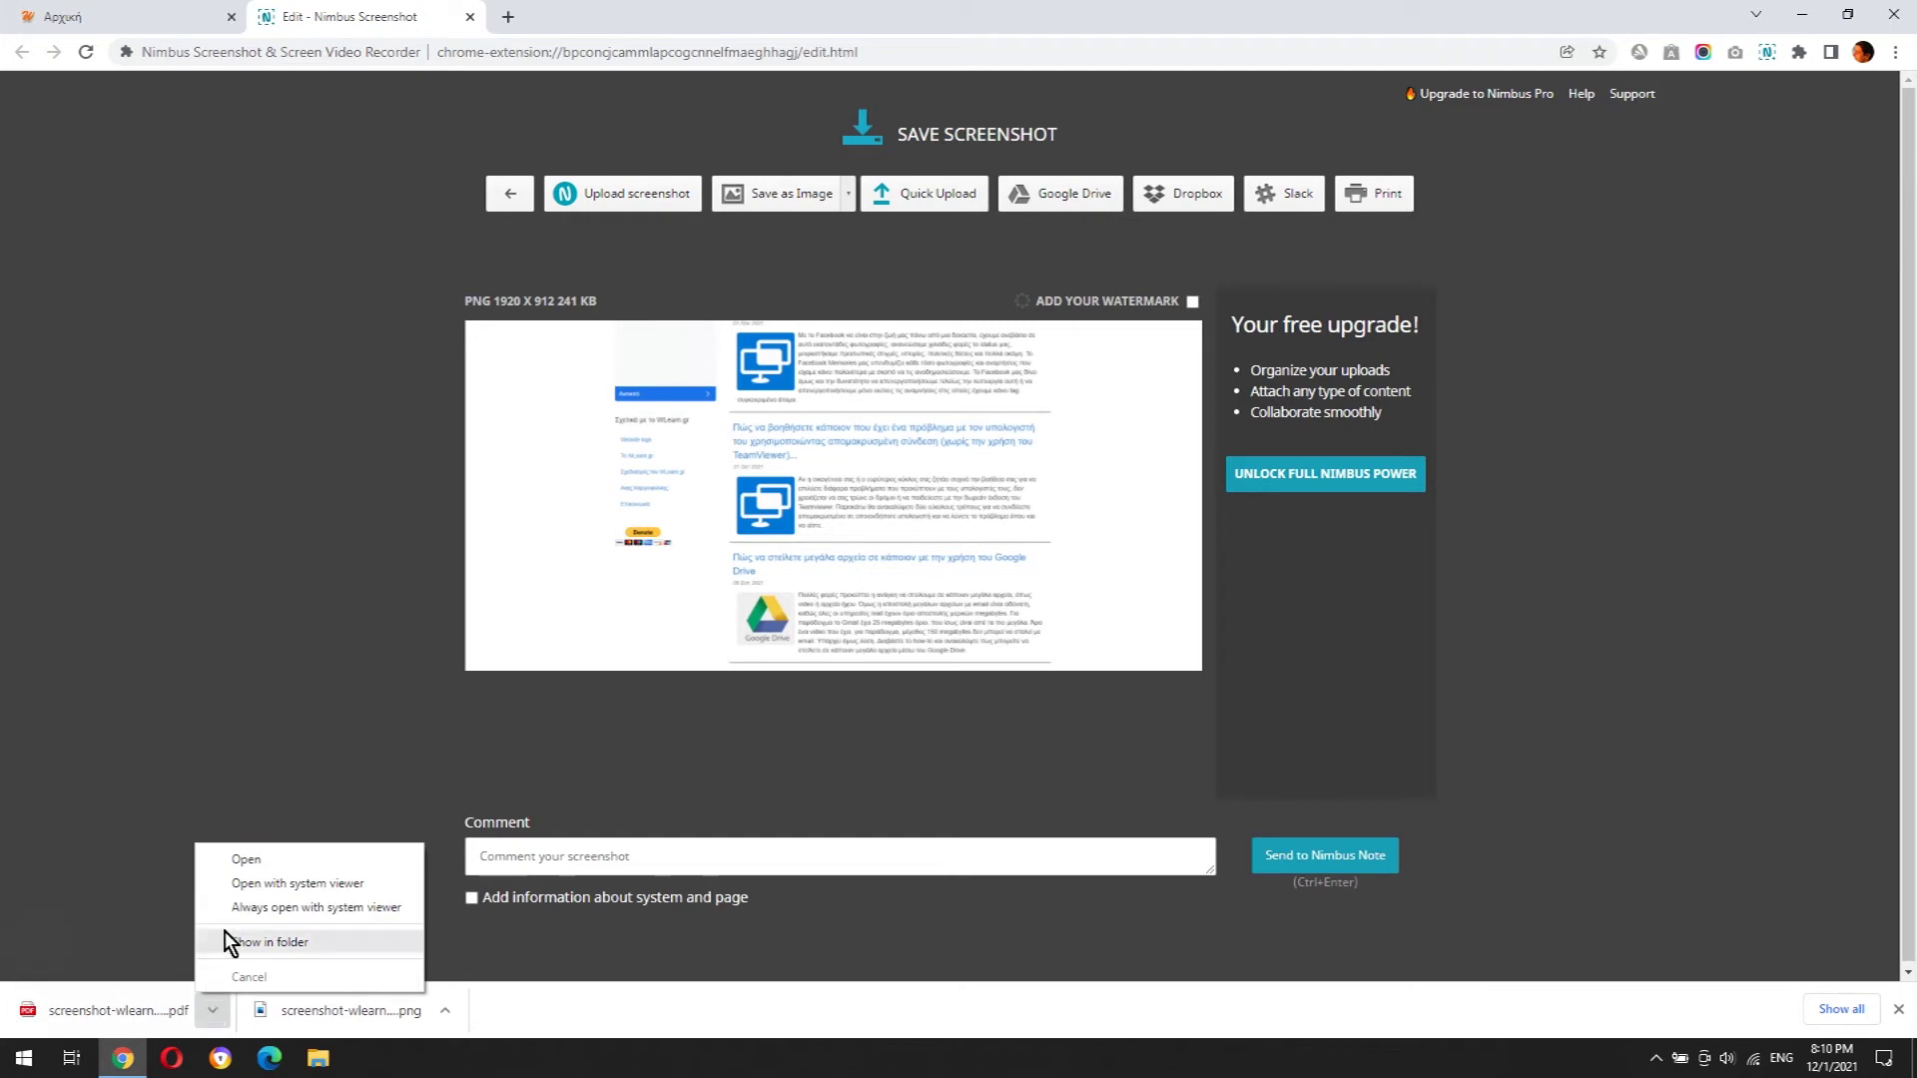
pyautogui.click(310, 938)
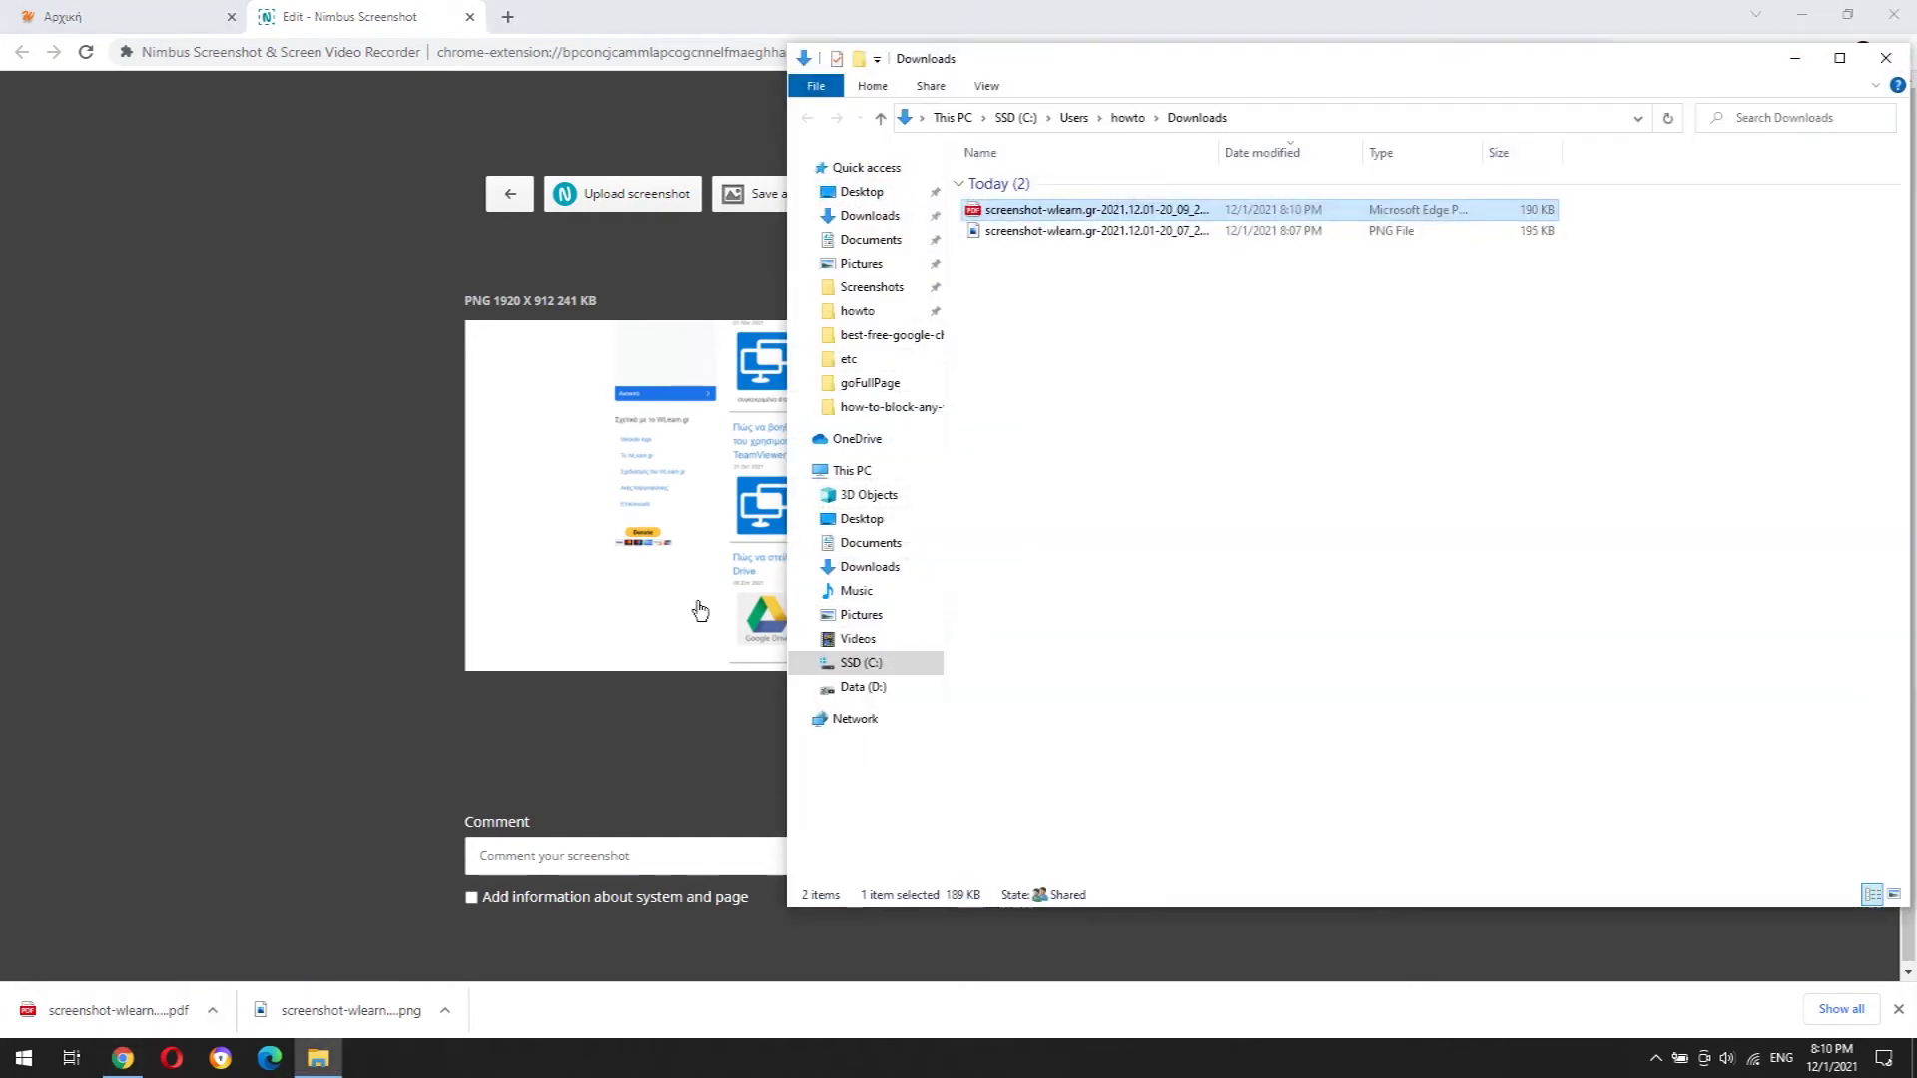
pyautogui.doubleClick(1062, 209)
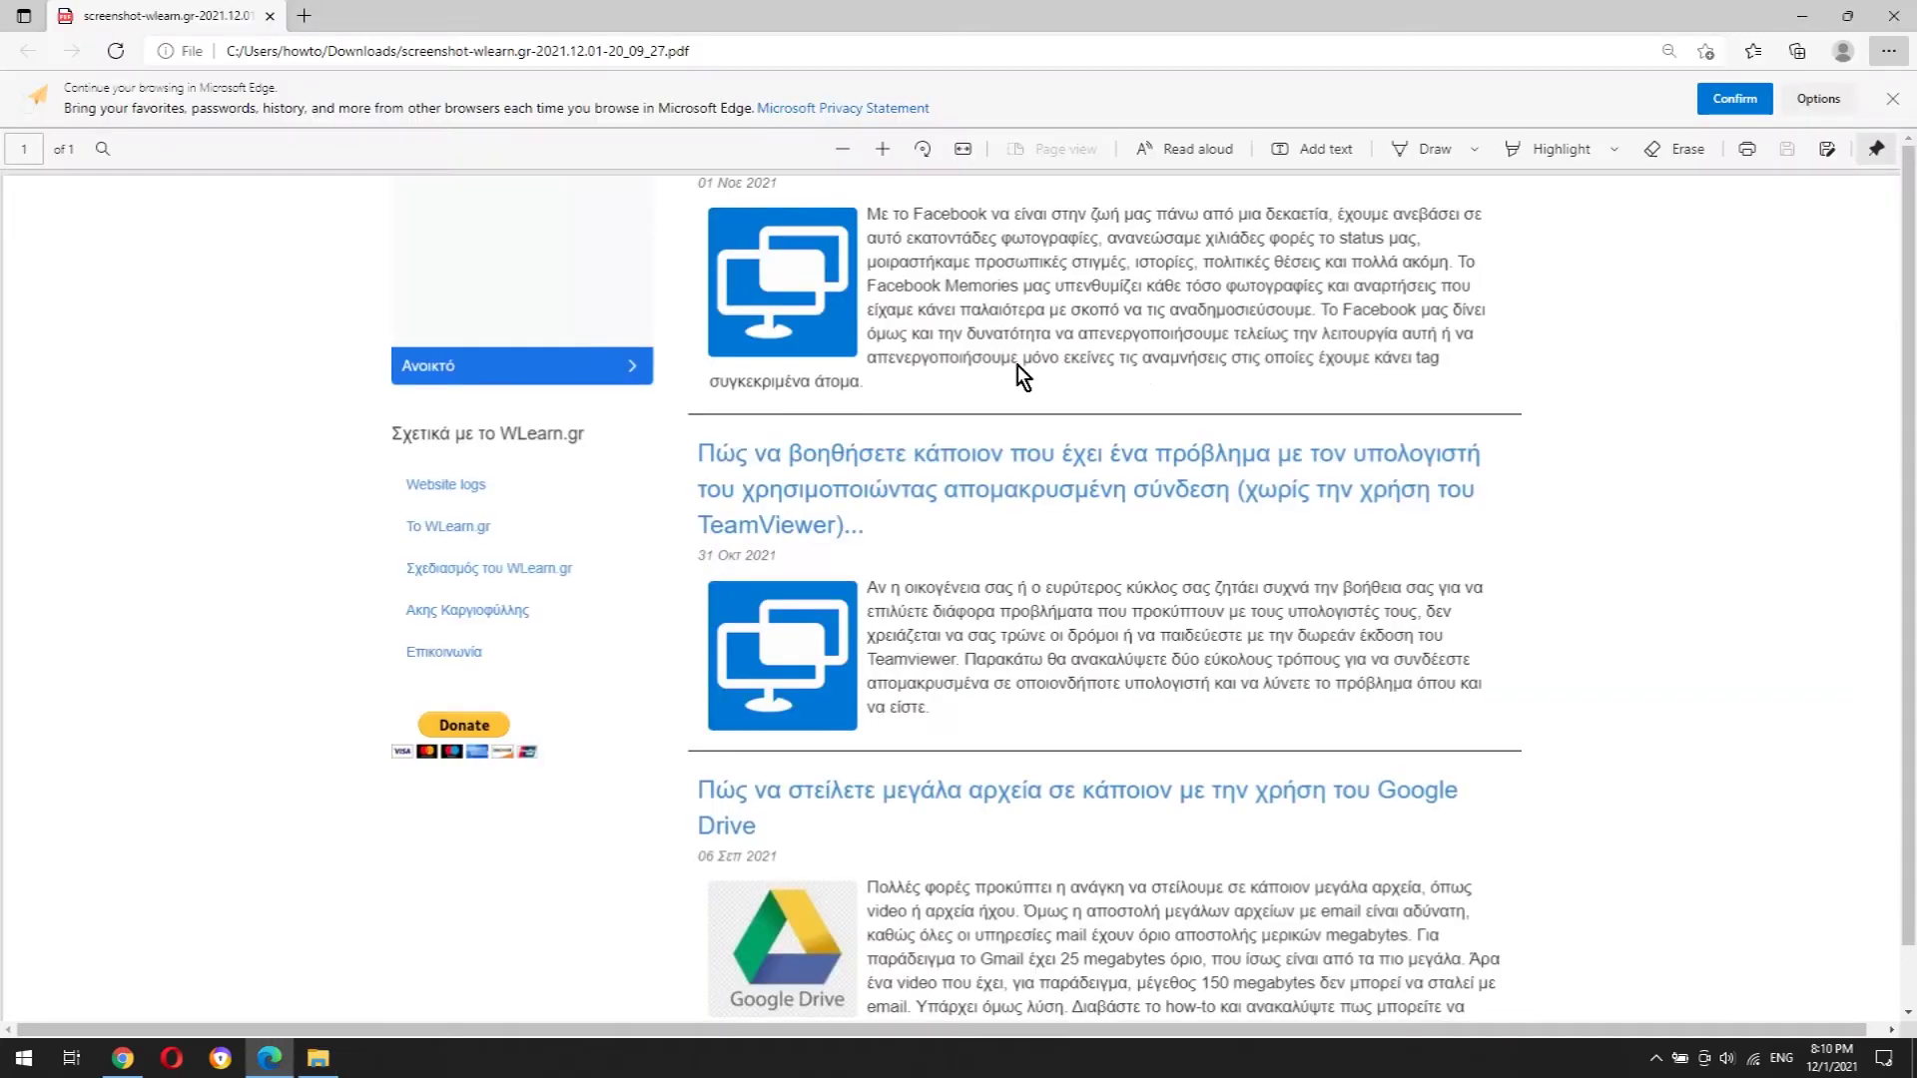
pyautogui.scroll(-1, 1148, 374)
pyautogui.scroll(2, 1099, 360)
pyautogui.click(1894, 16)
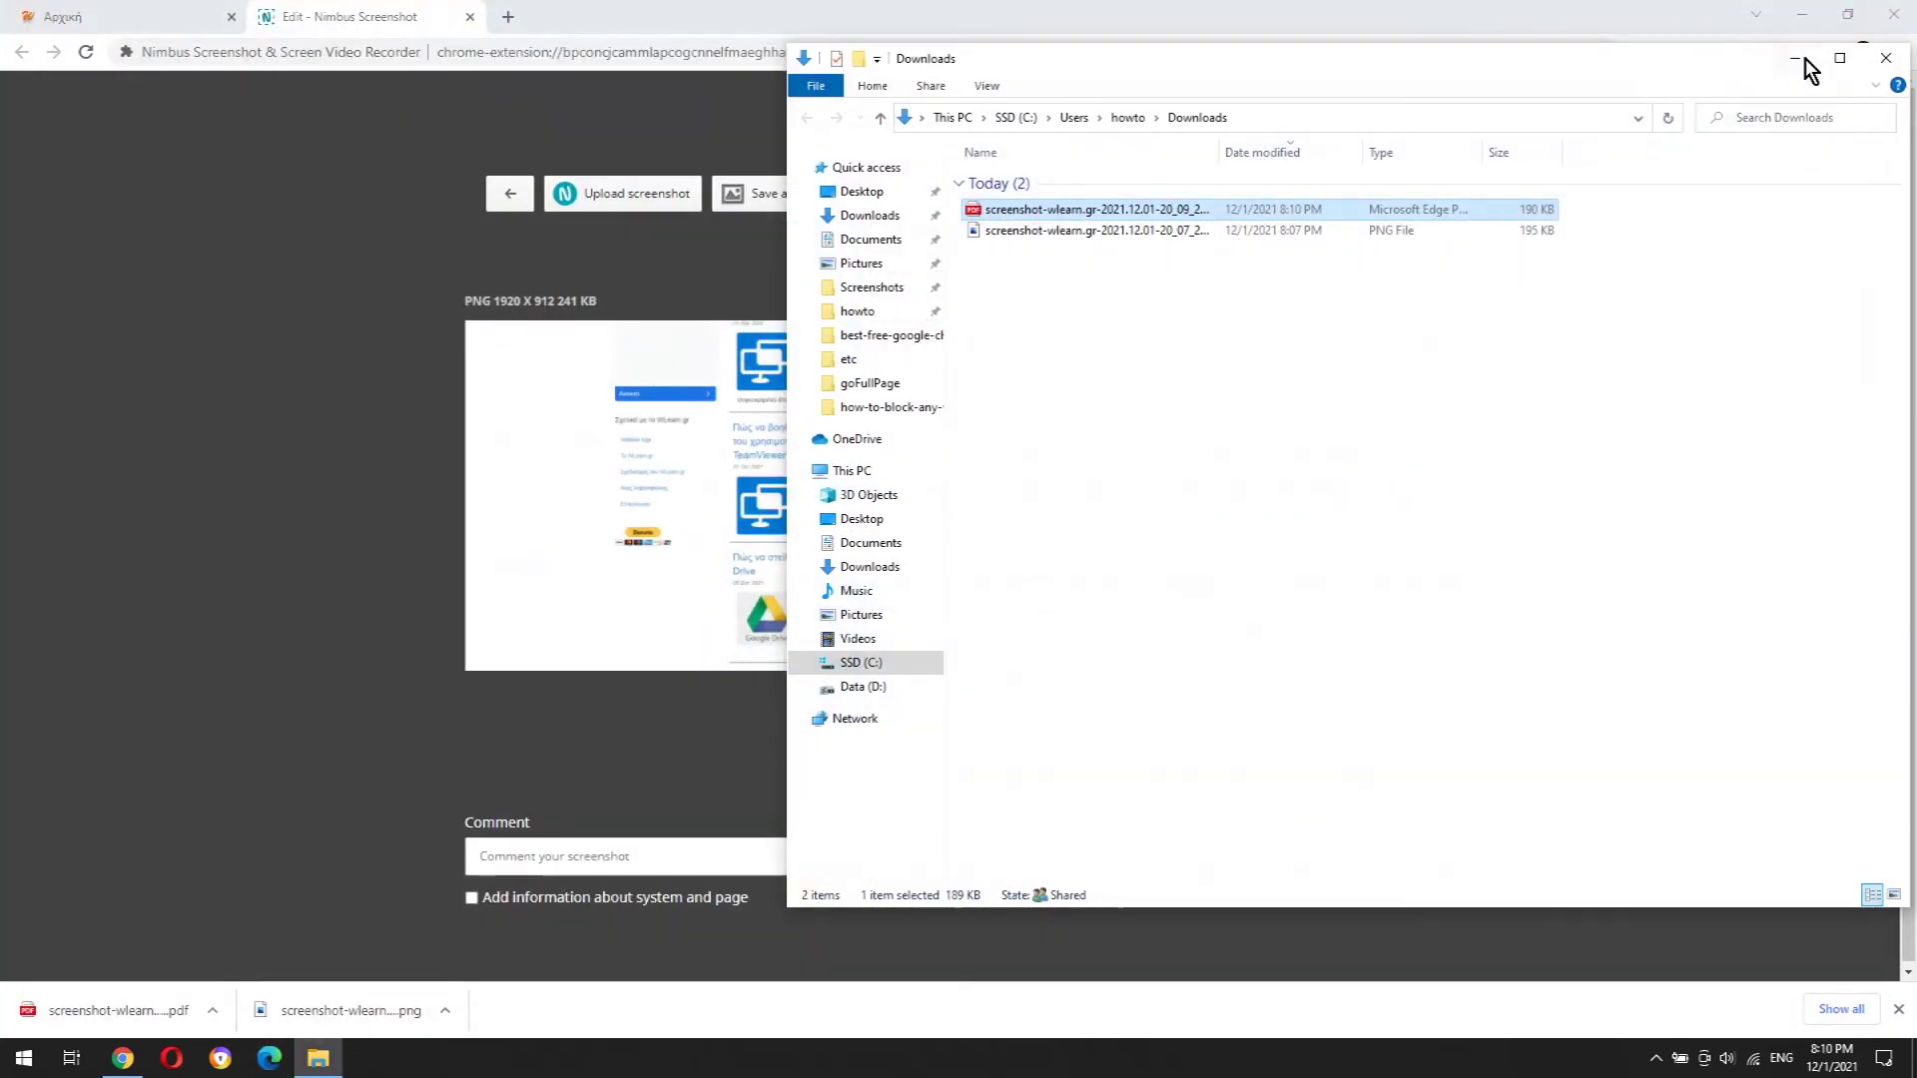
pyautogui.click(1882, 60)
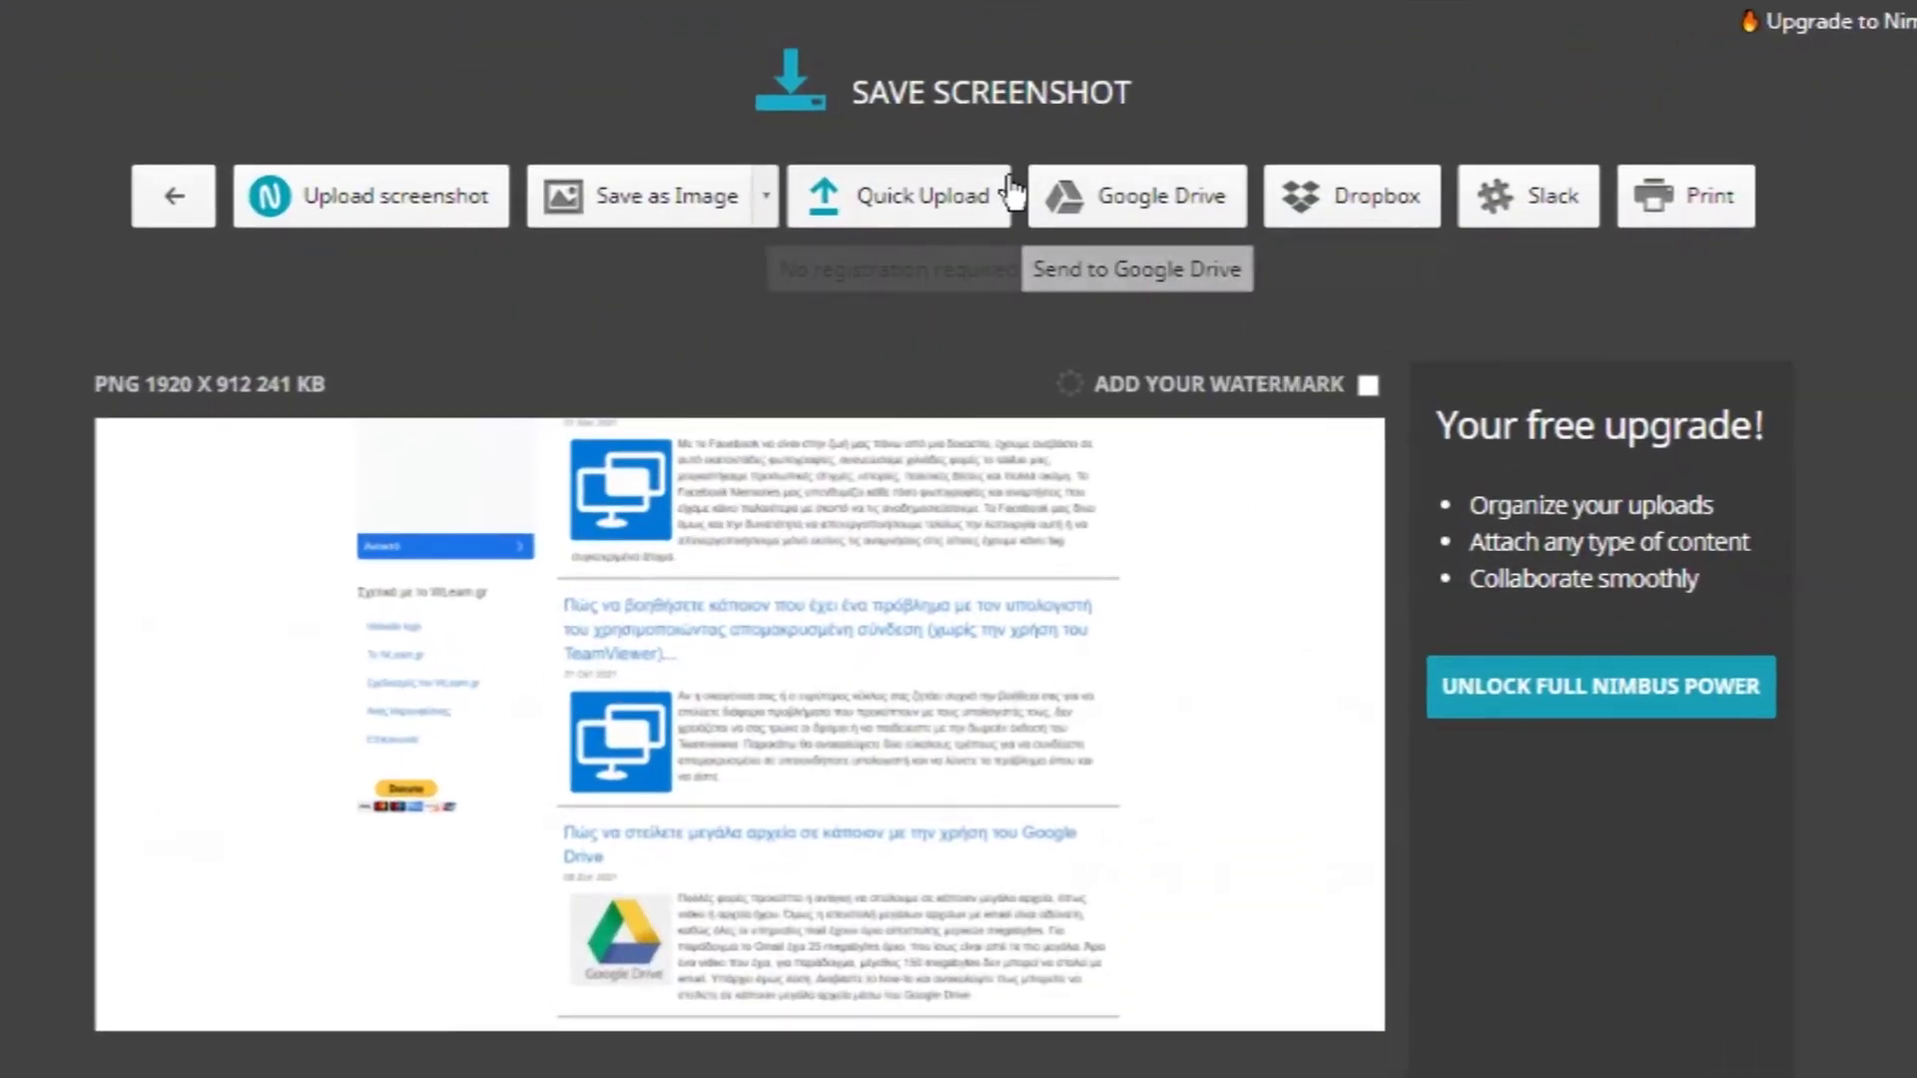
# Copy a shareable link for the screenshot, then try Google Drive and Dropbox, dismissing each Pro offer
pyautogui.click(927, 212)
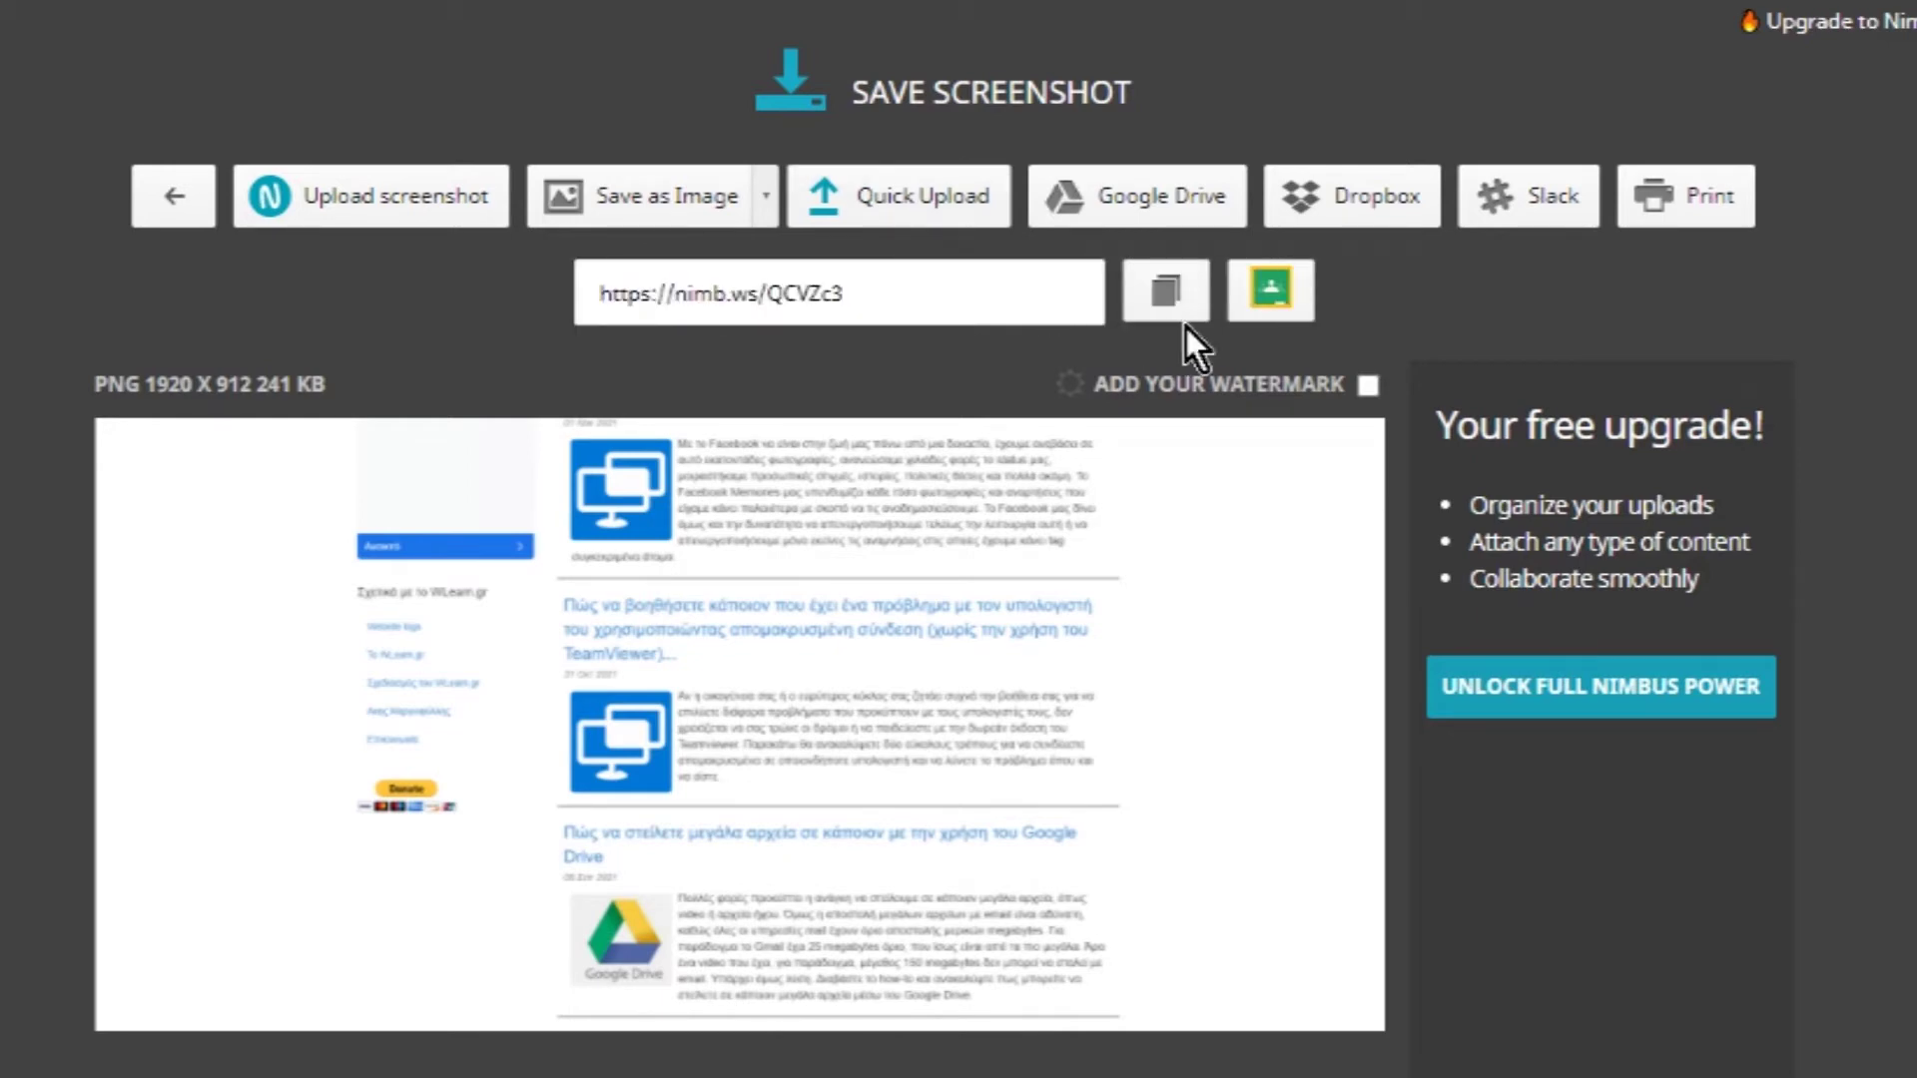
pyautogui.click(1166, 305)
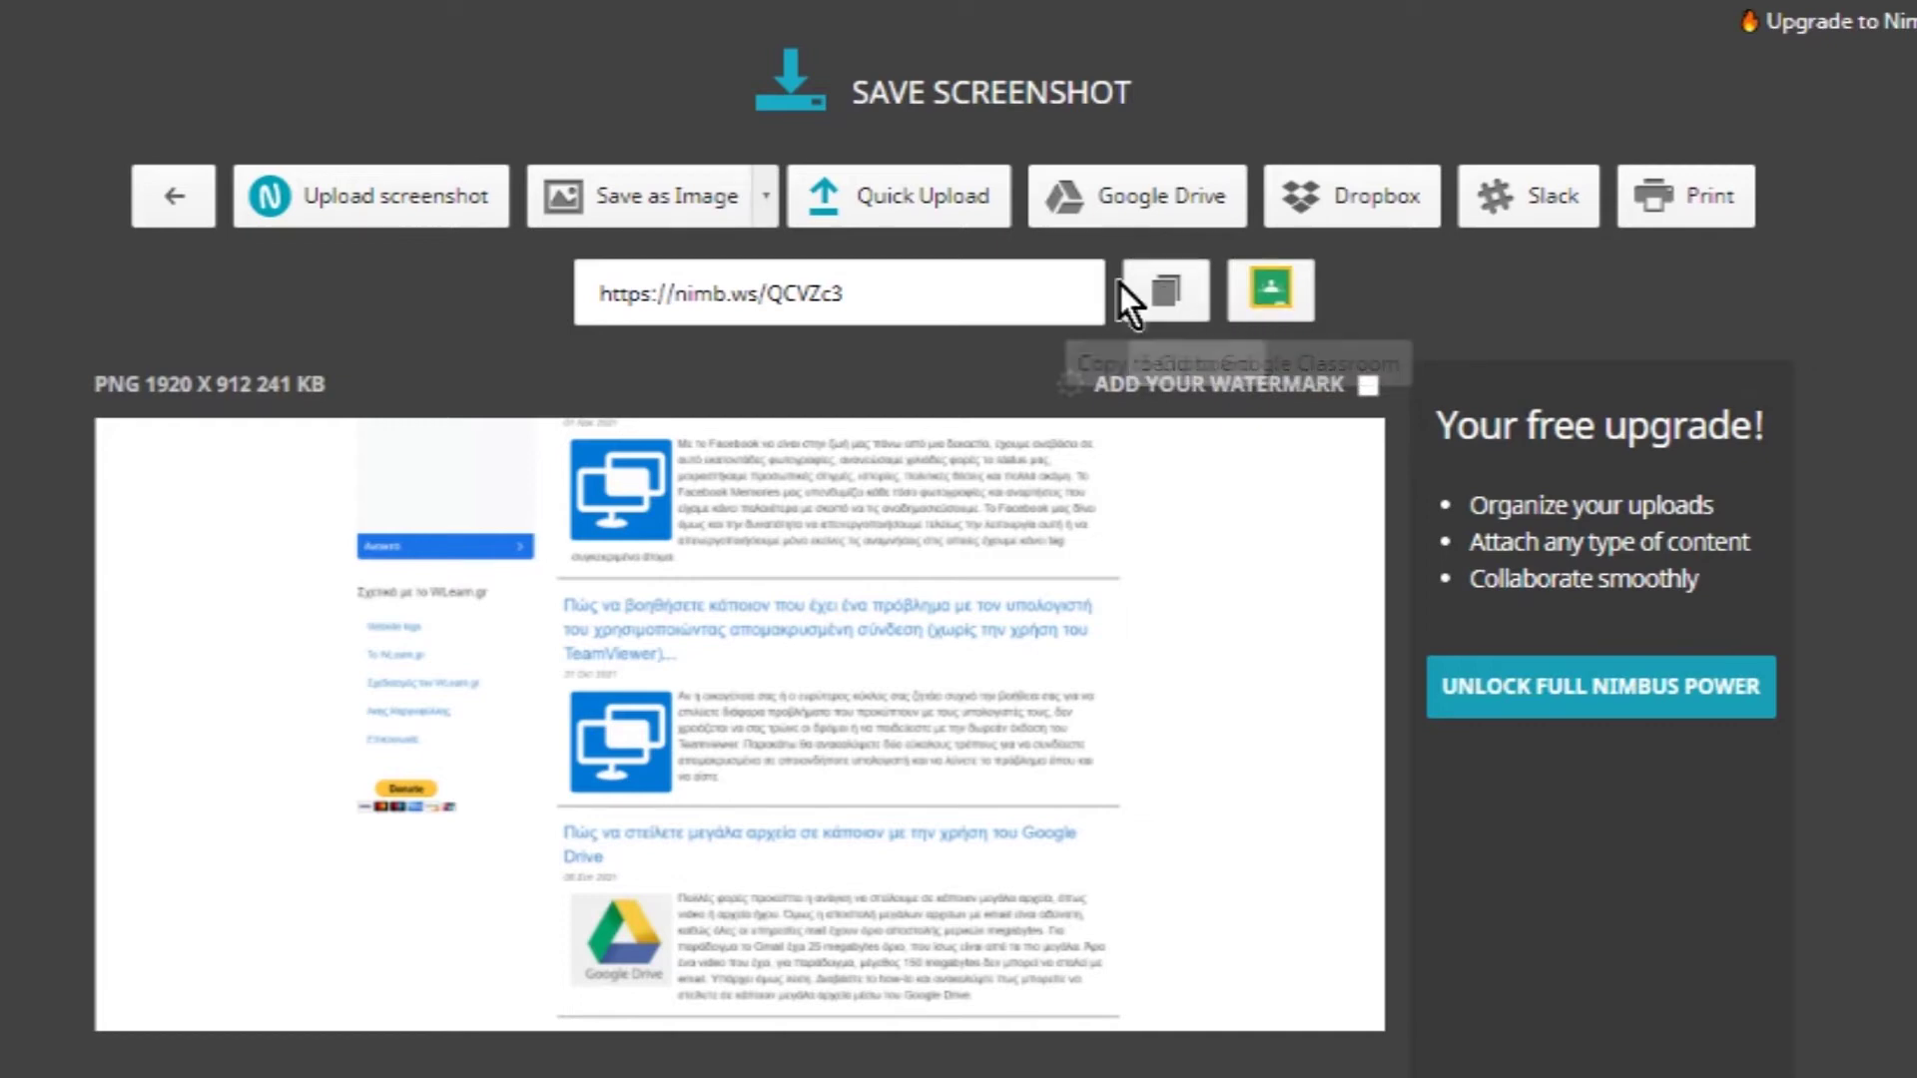
pyautogui.click(1121, 209)
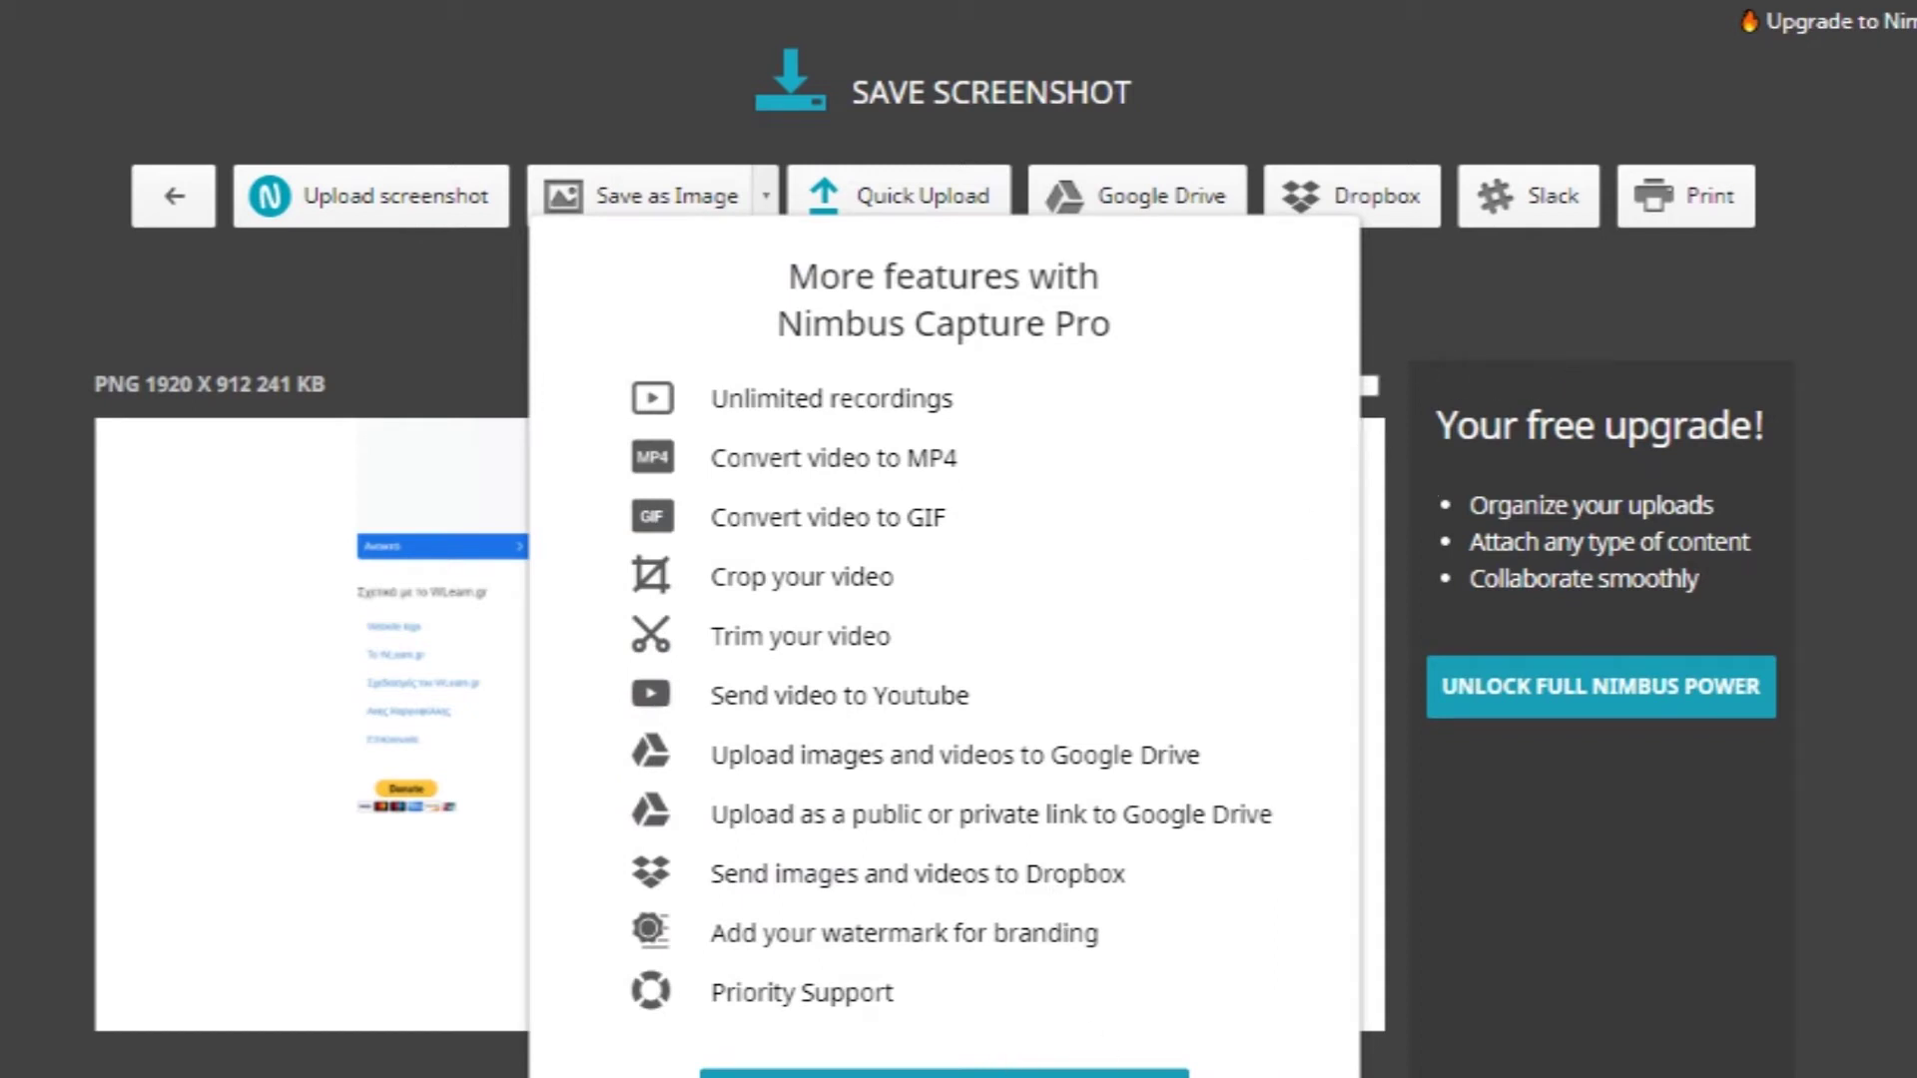
pyautogui.click(944, 1075)
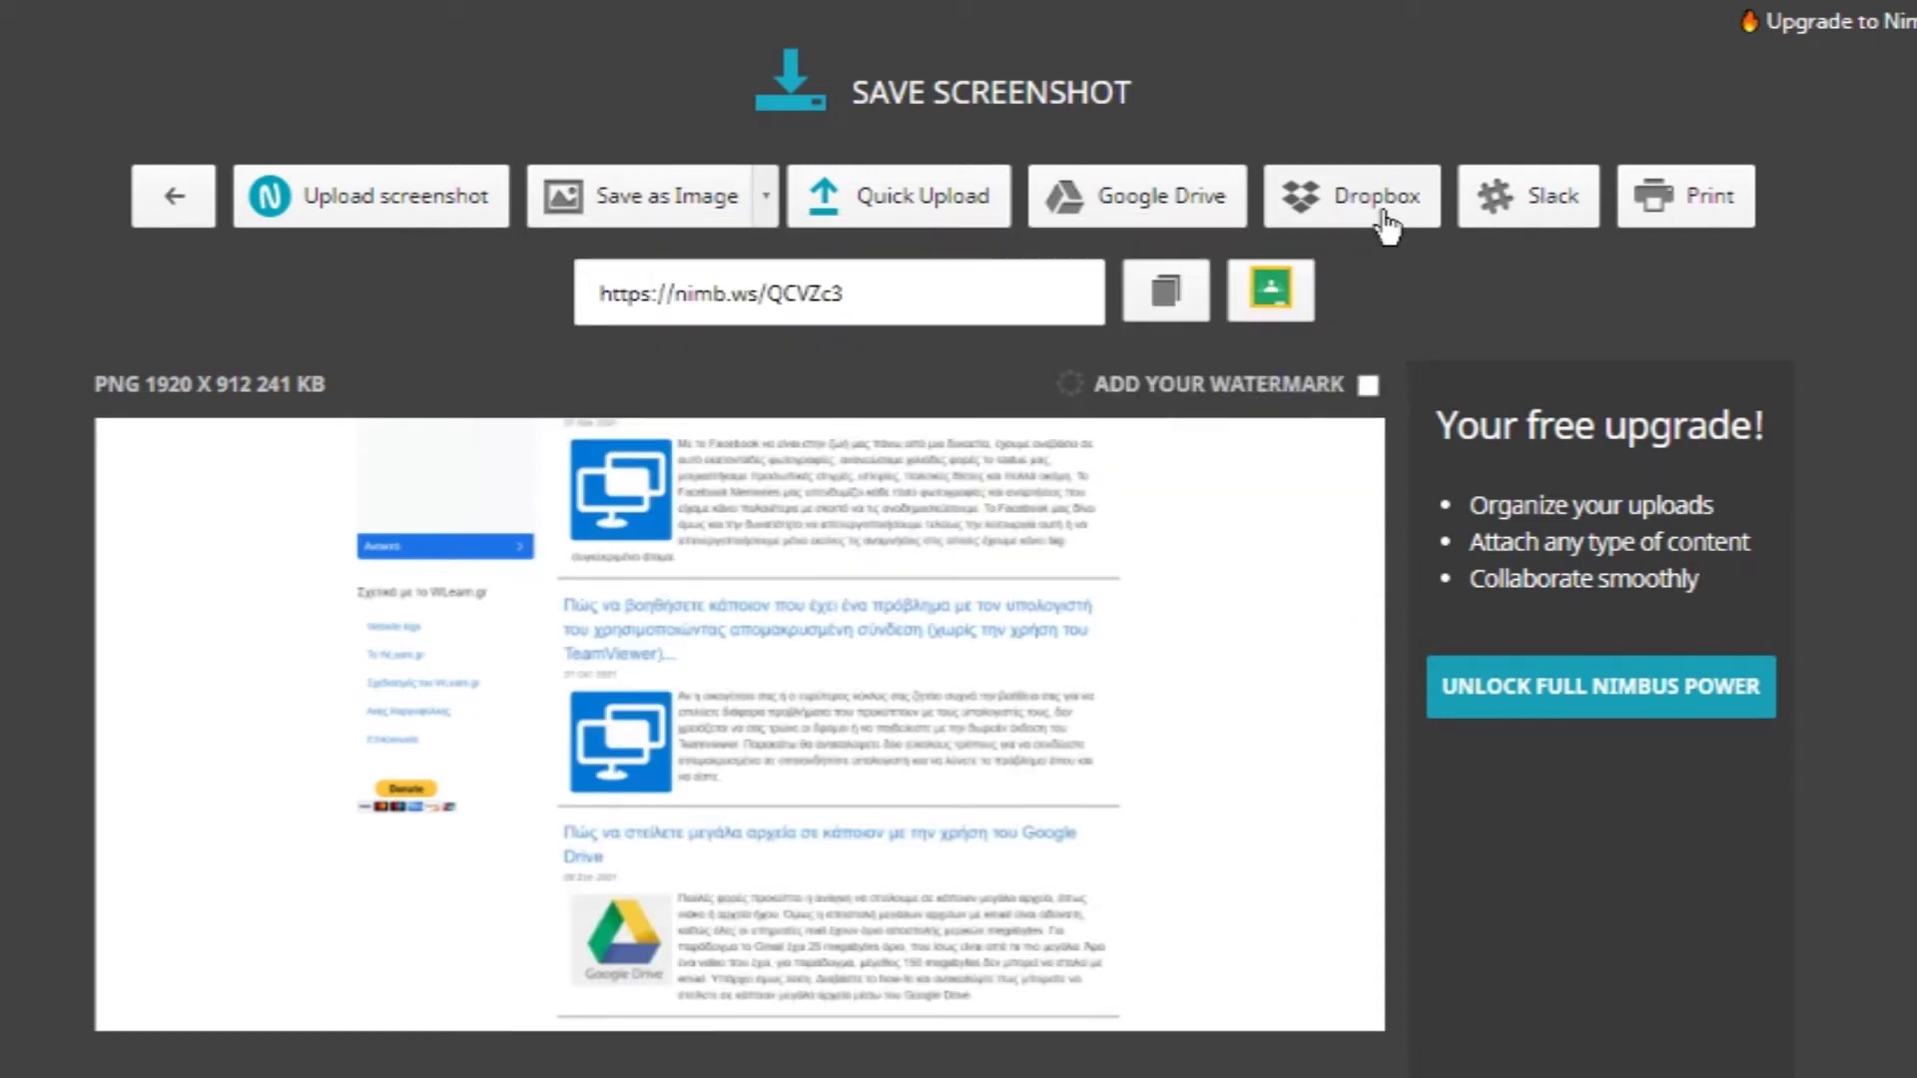
pyautogui.click(1381, 221)
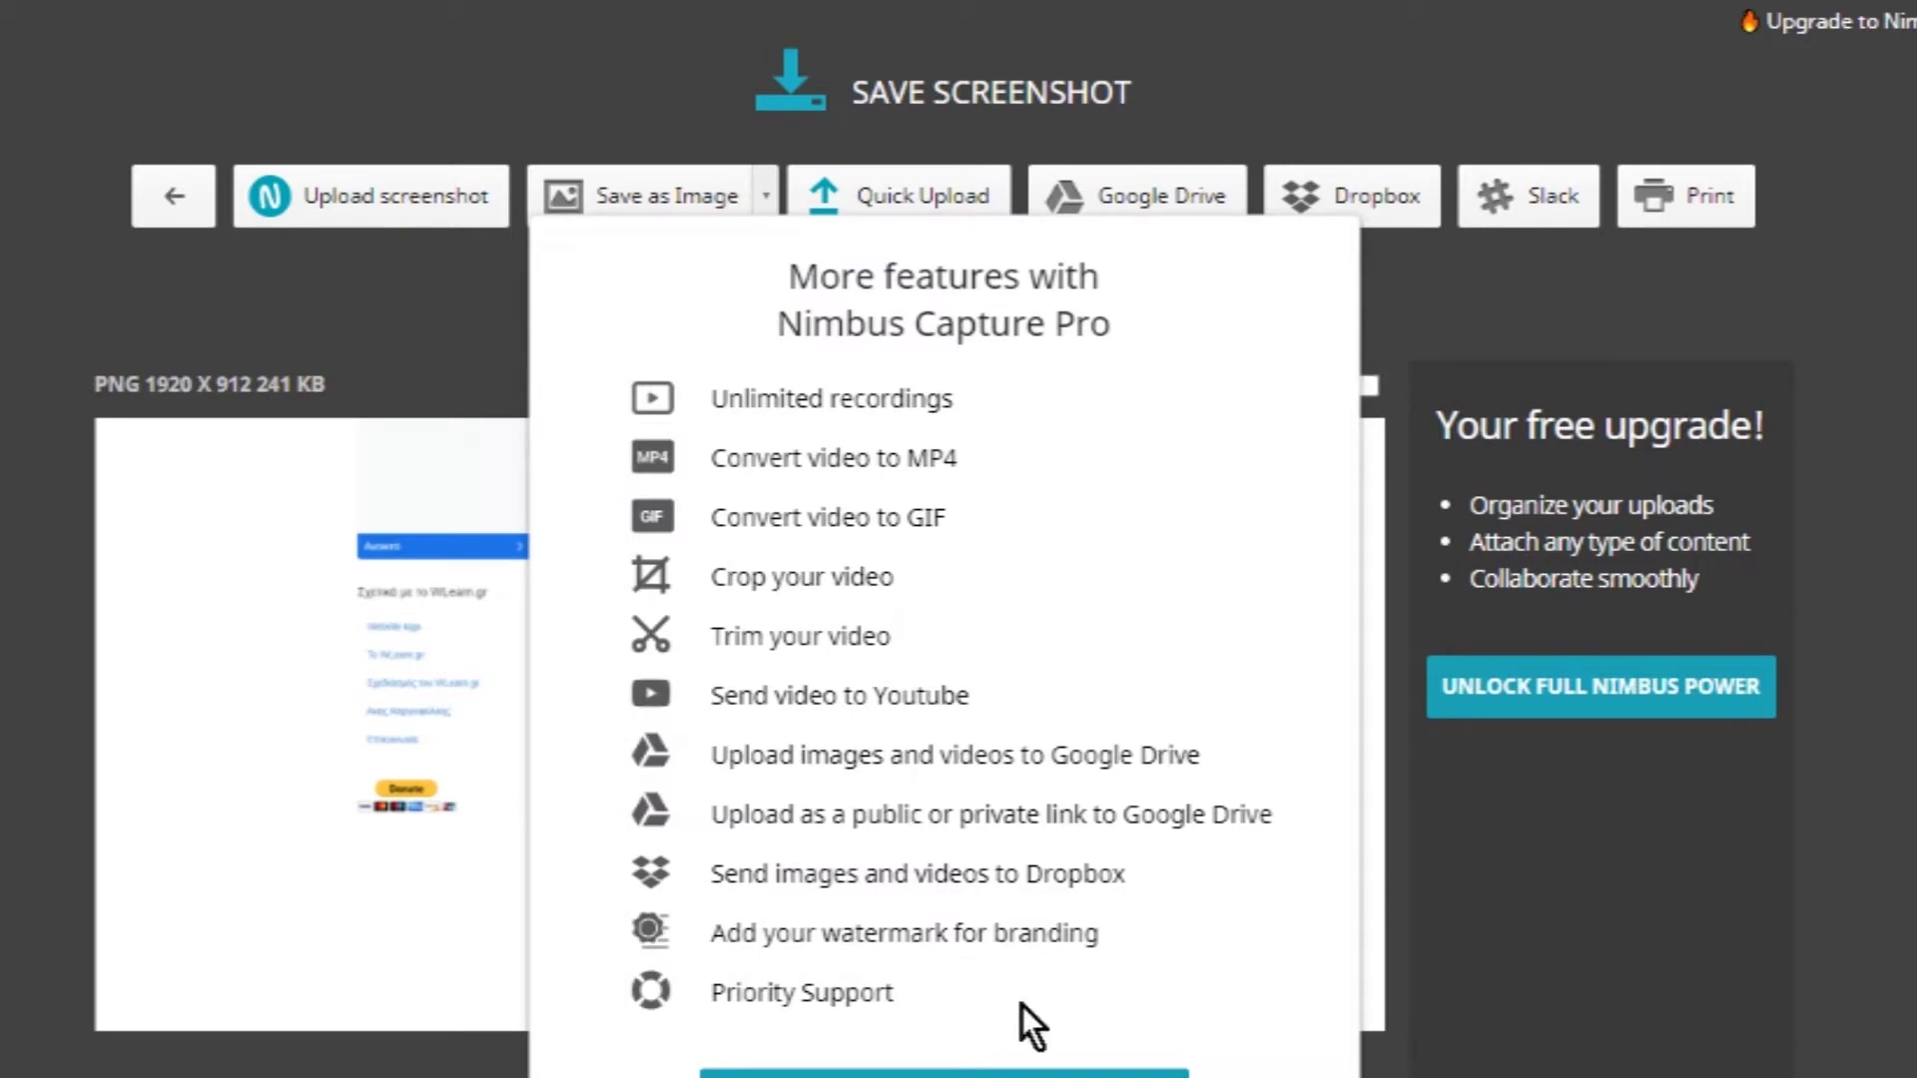
pyautogui.press('Escape')
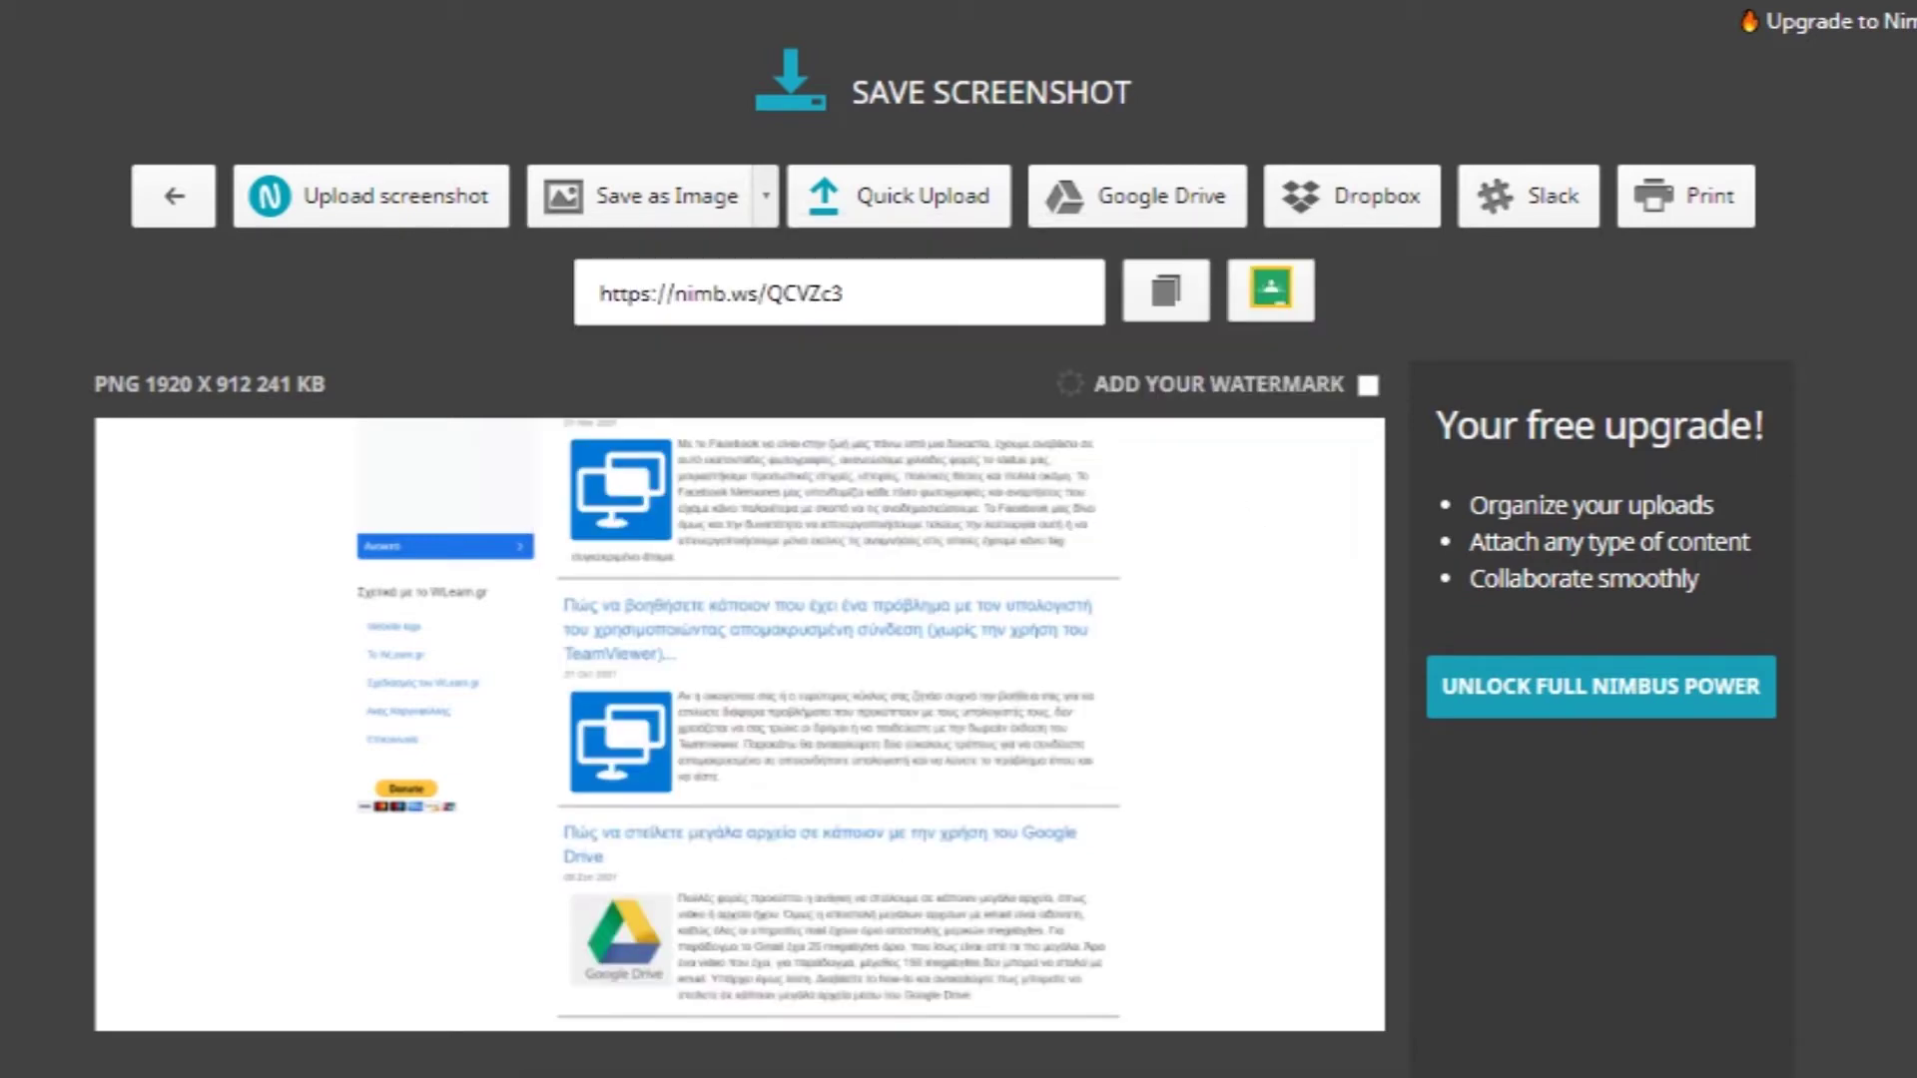
# Try sending the screenshot to Slack and printing it, cancelling both
pyautogui.click(1518, 198)
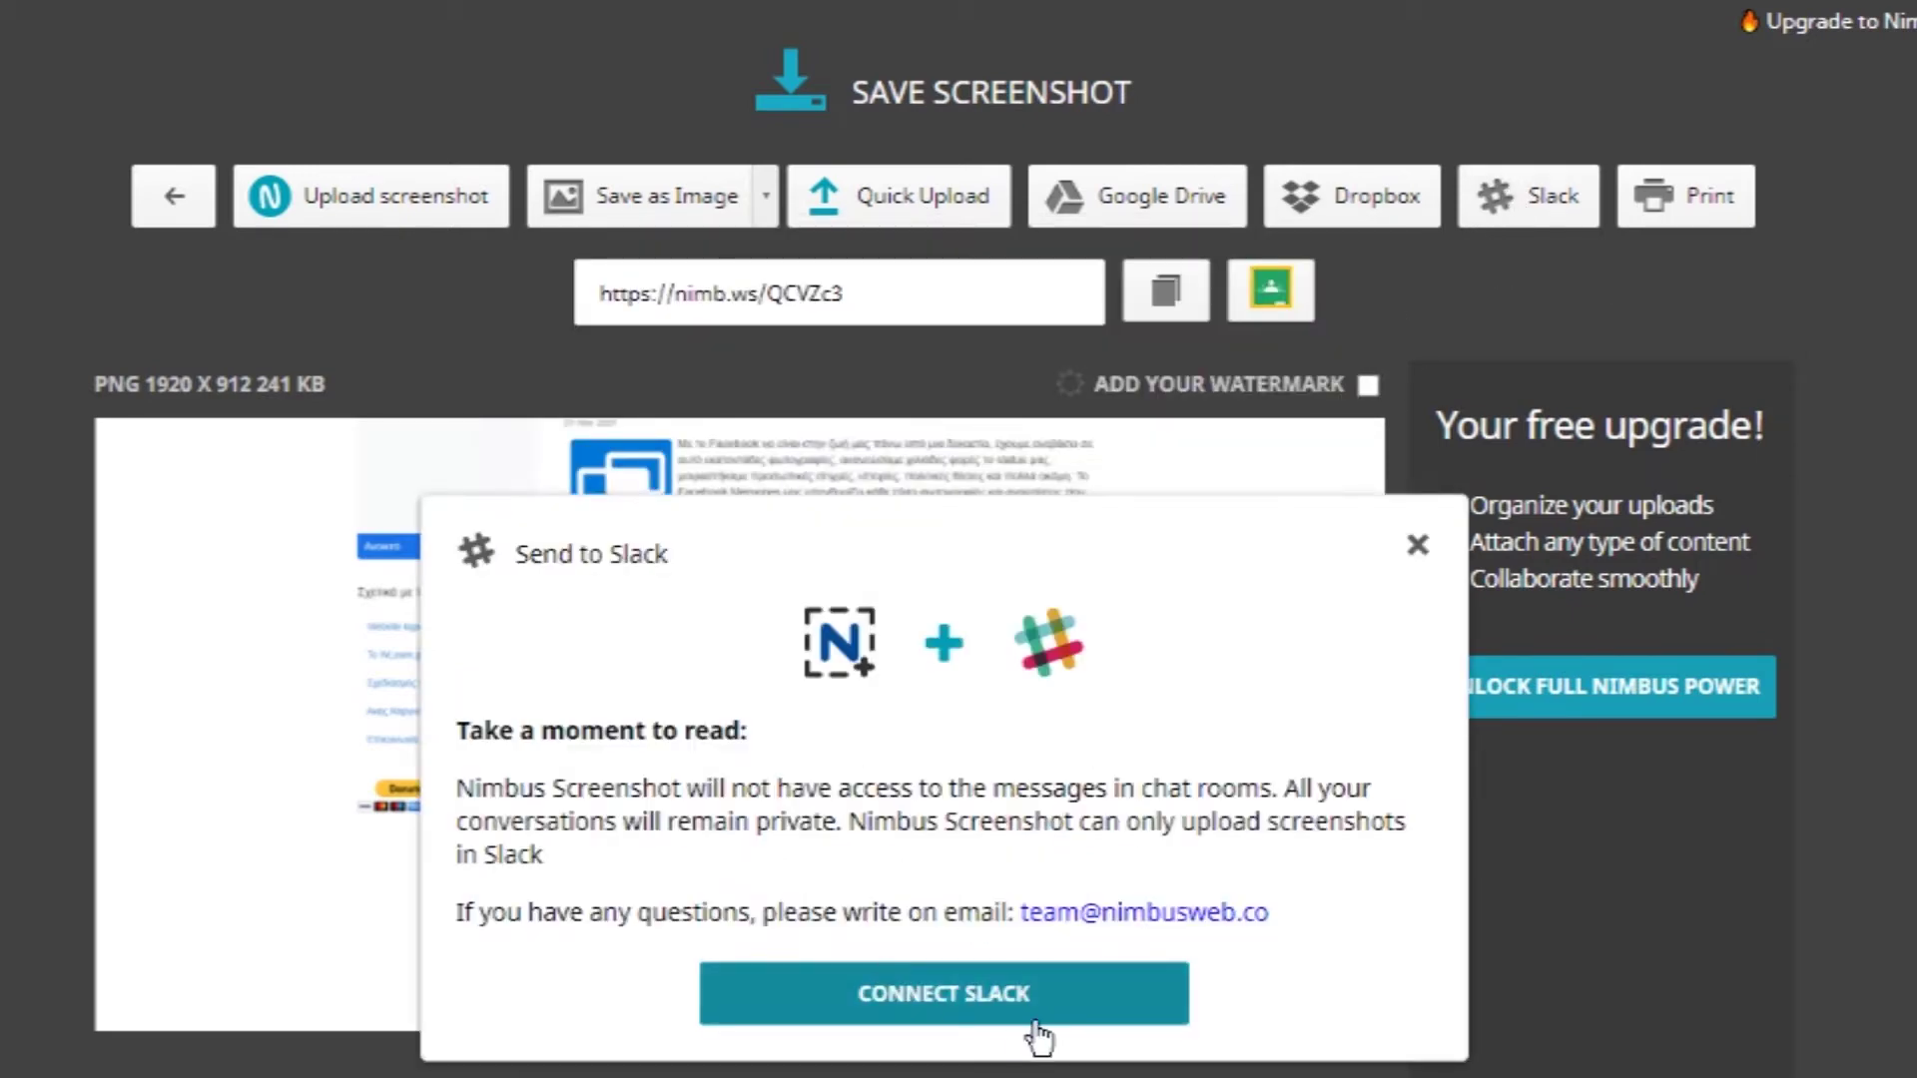
pyautogui.click(1410, 545)
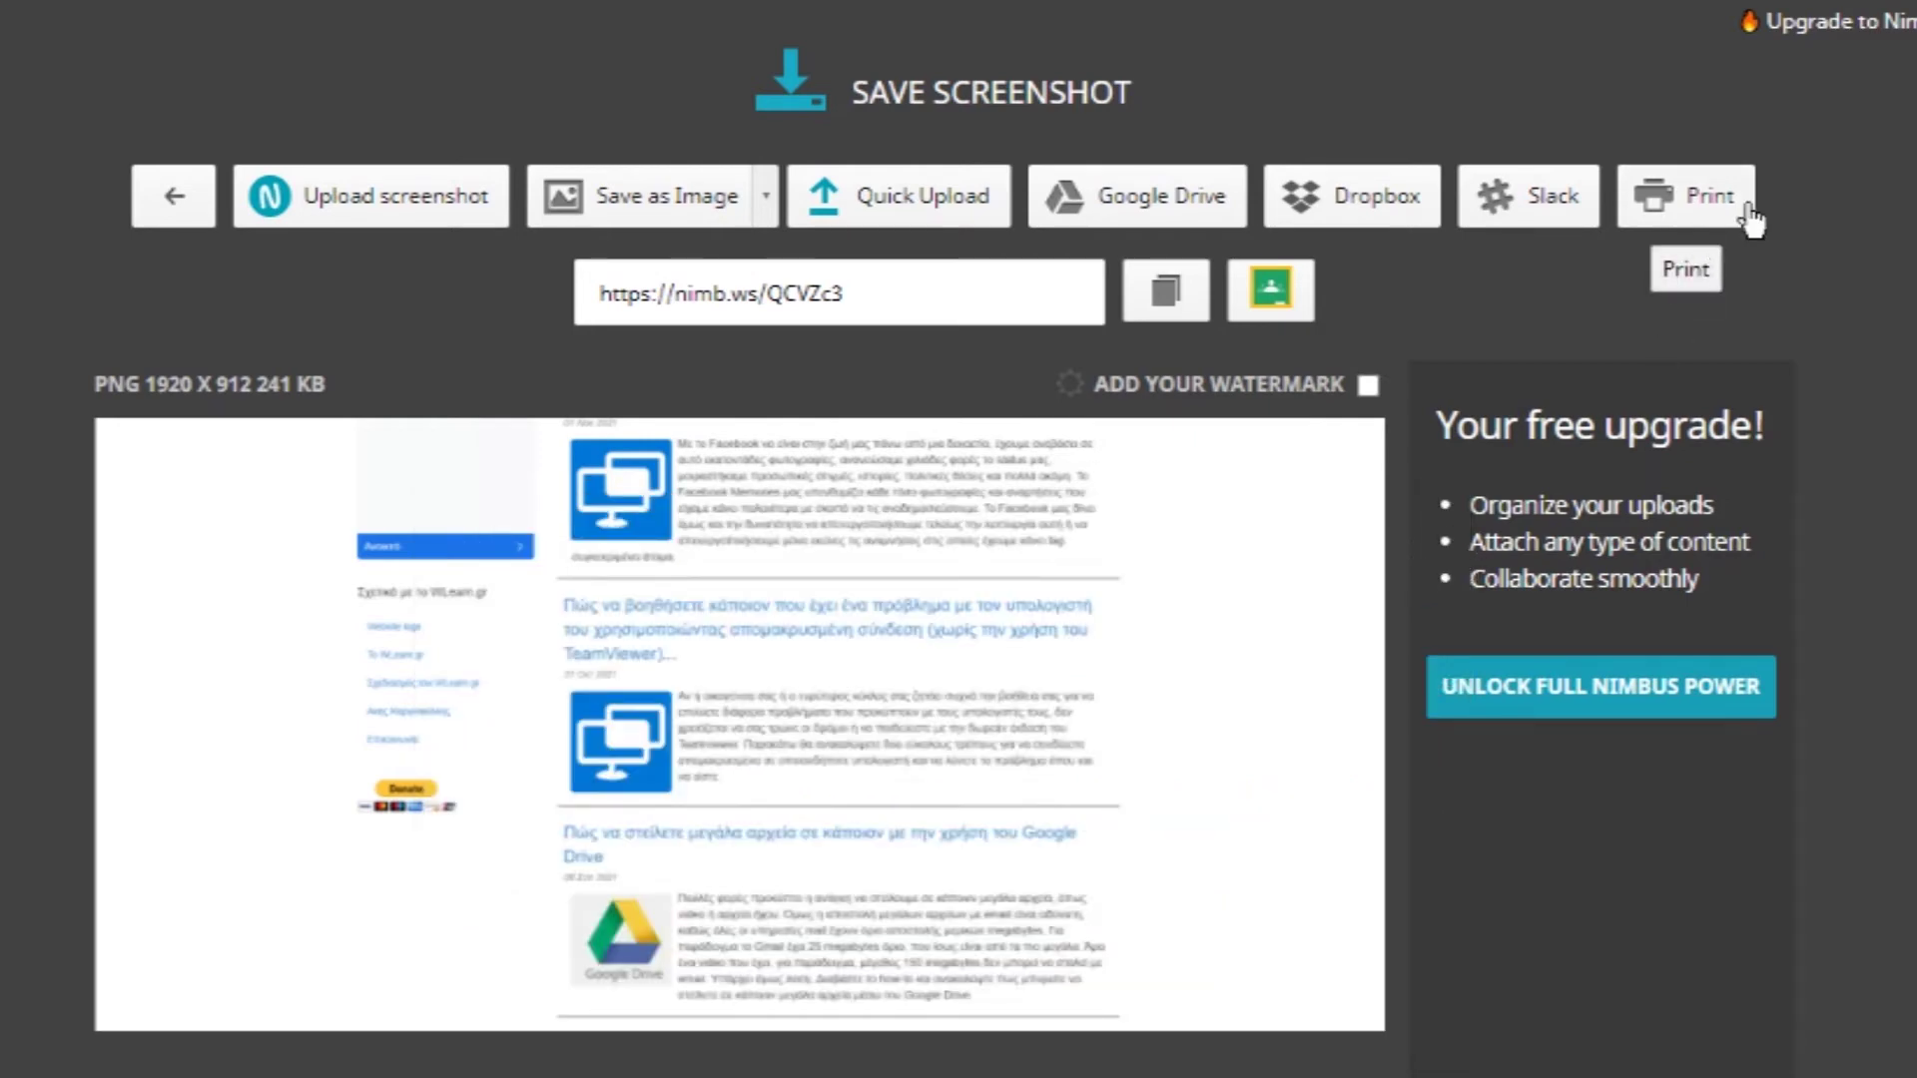
pyautogui.click(1693, 204)
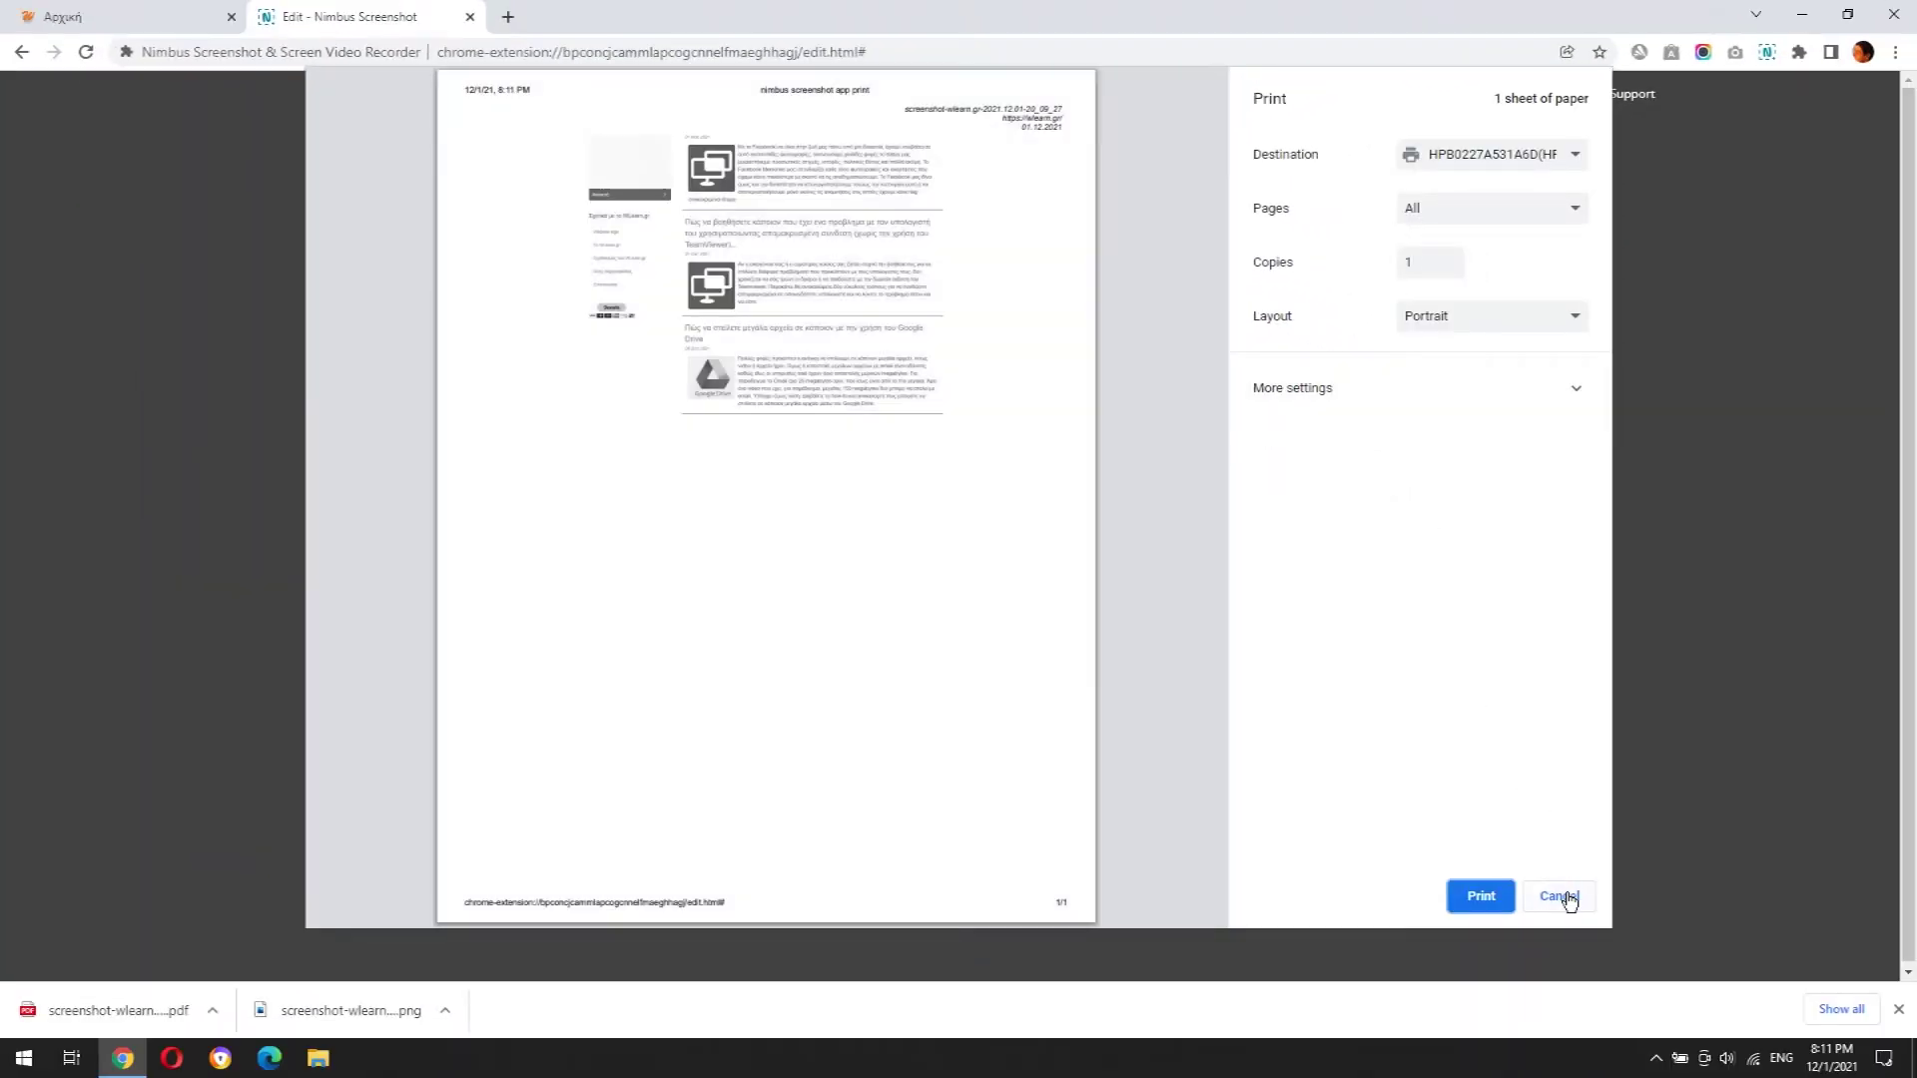
pyautogui.click(1558, 895)
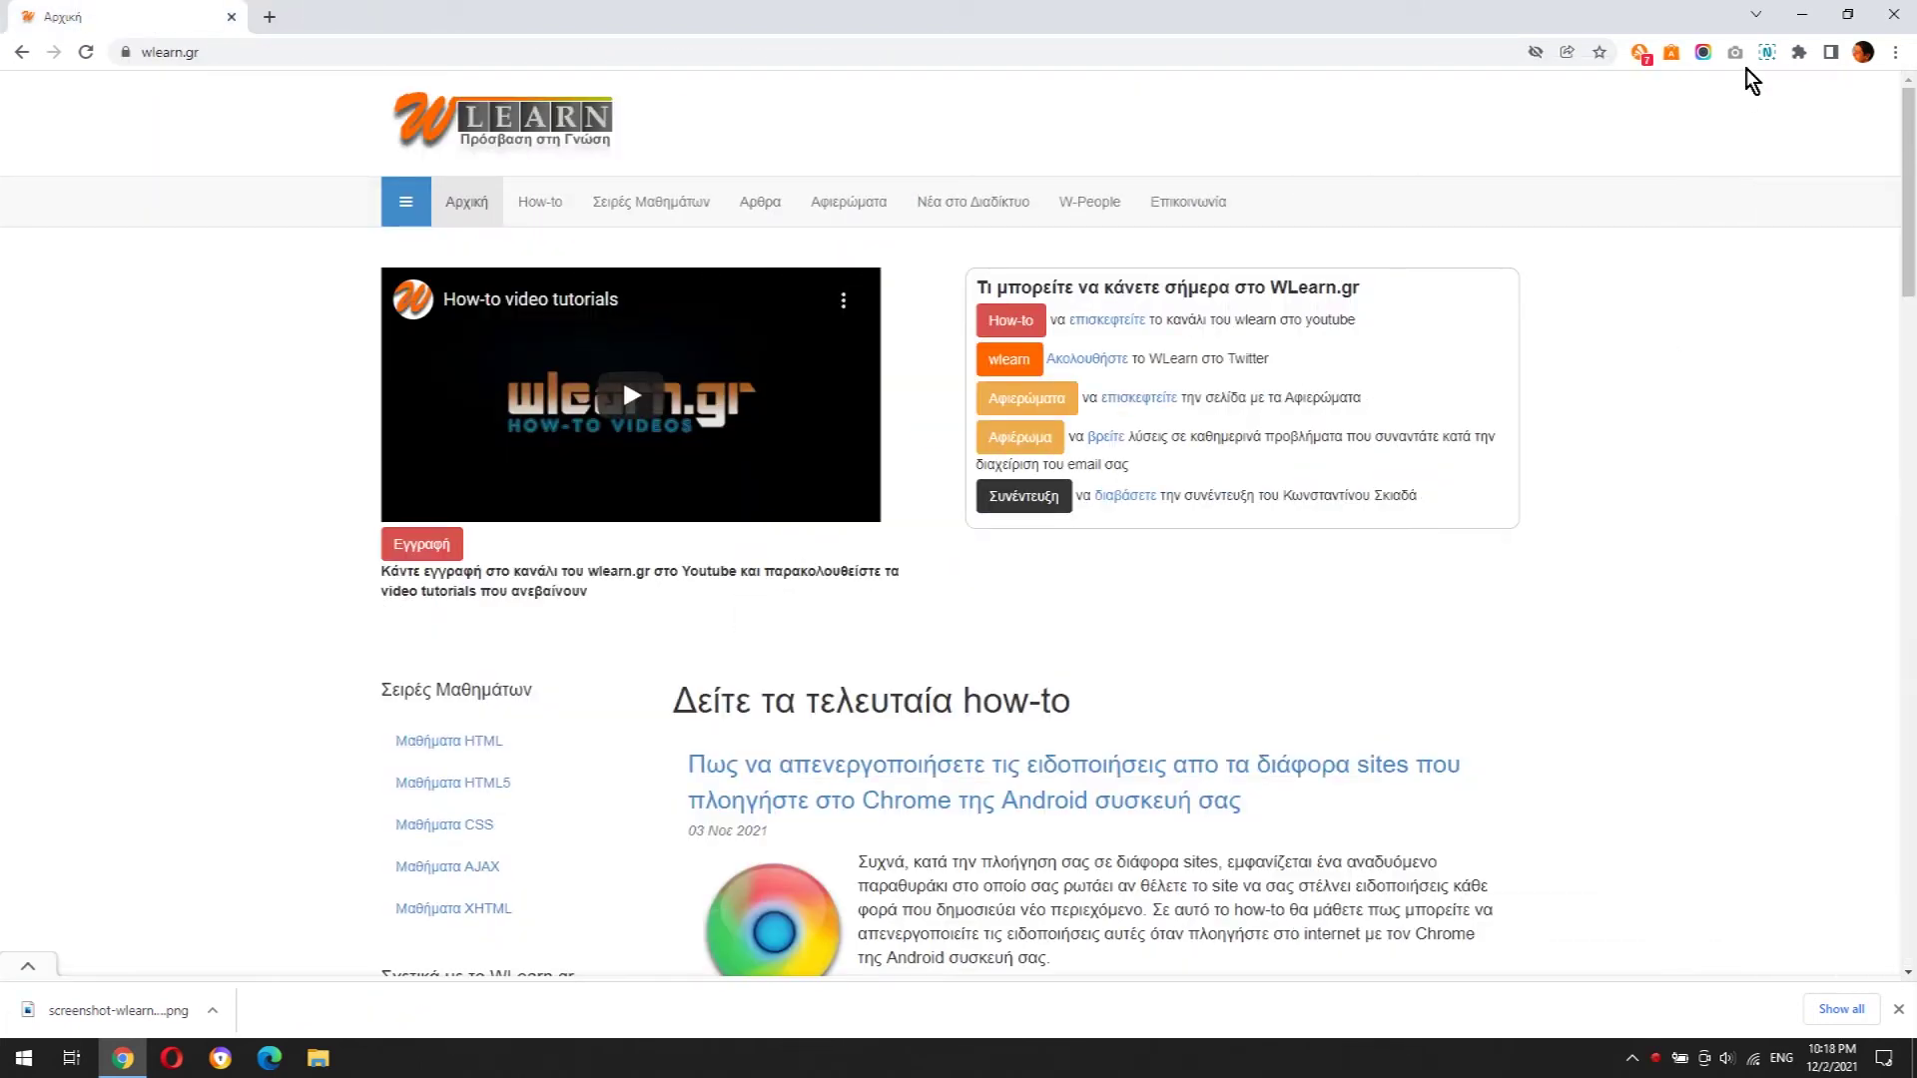
# Capture the first how-to article block as a Nimbus fragment and review its sharing menu
pyautogui.click(1768, 52)
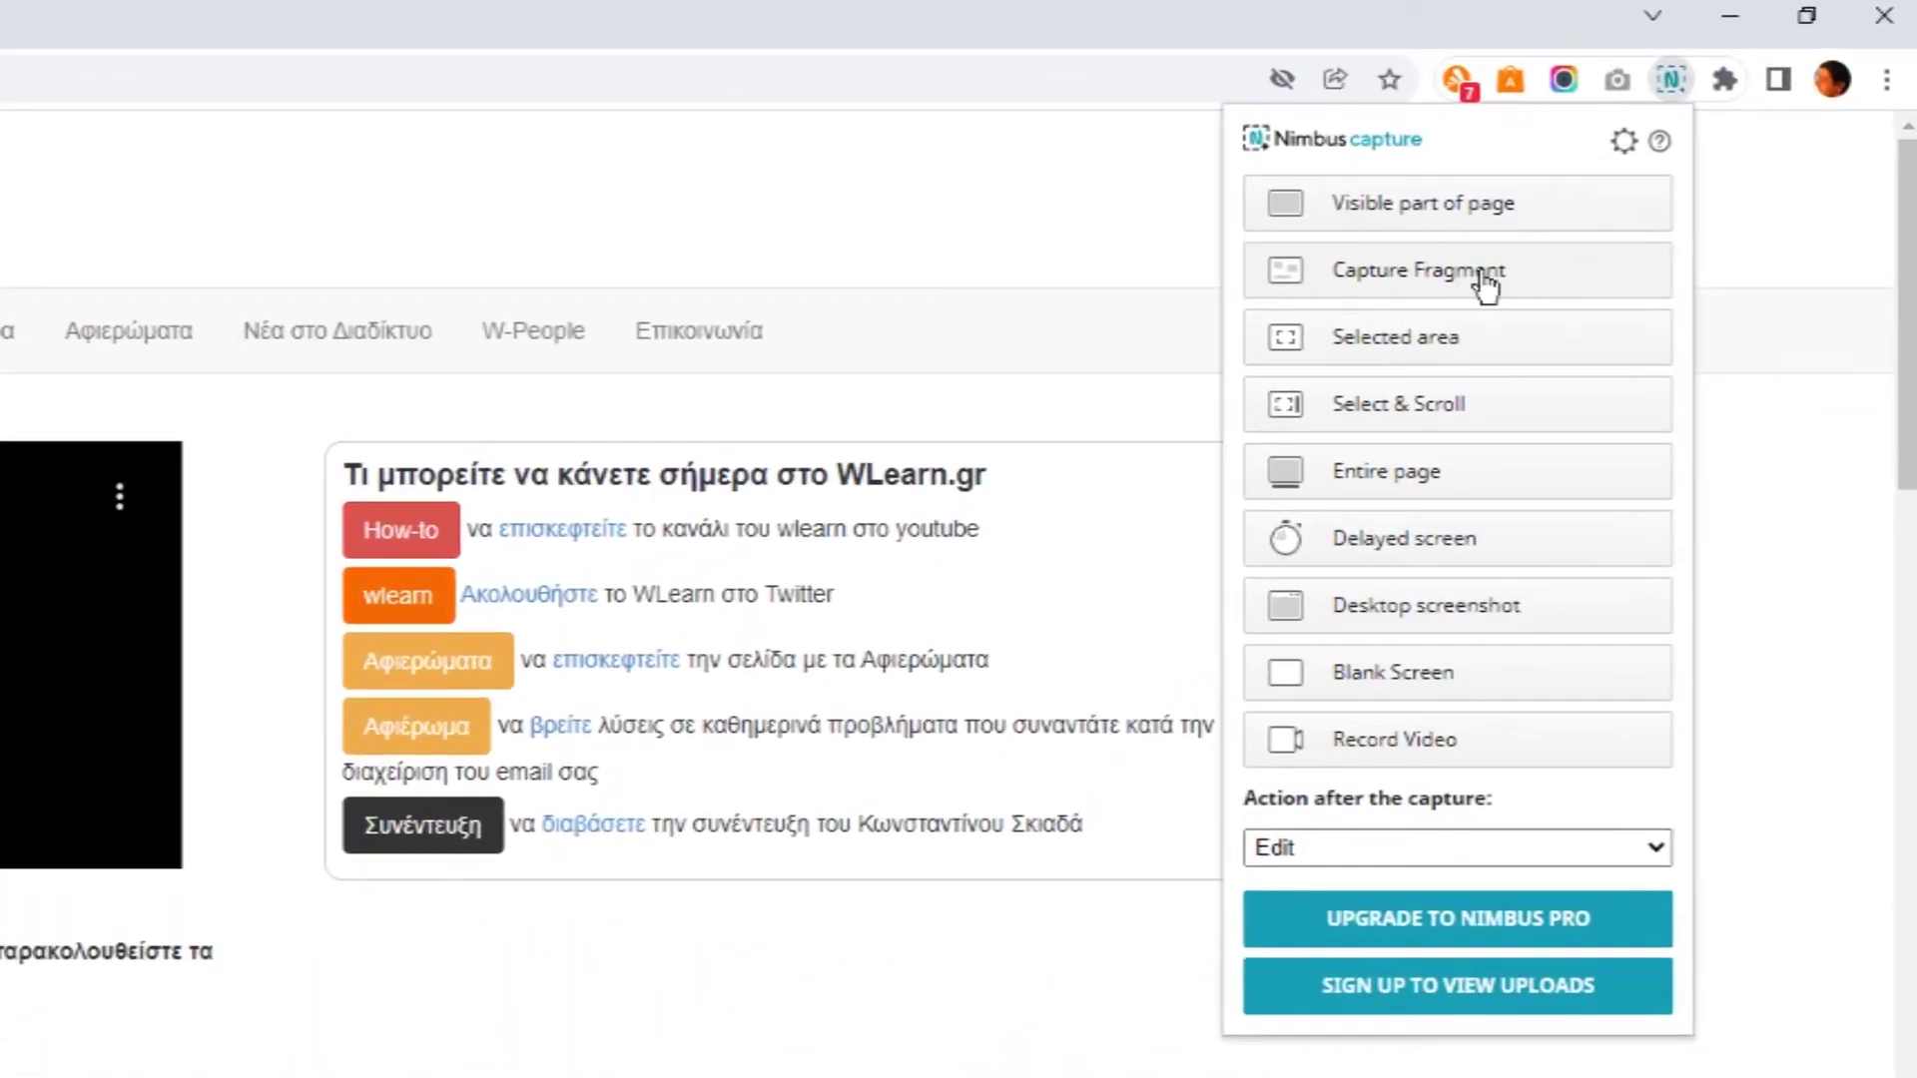
pyautogui.click(1488, 276)
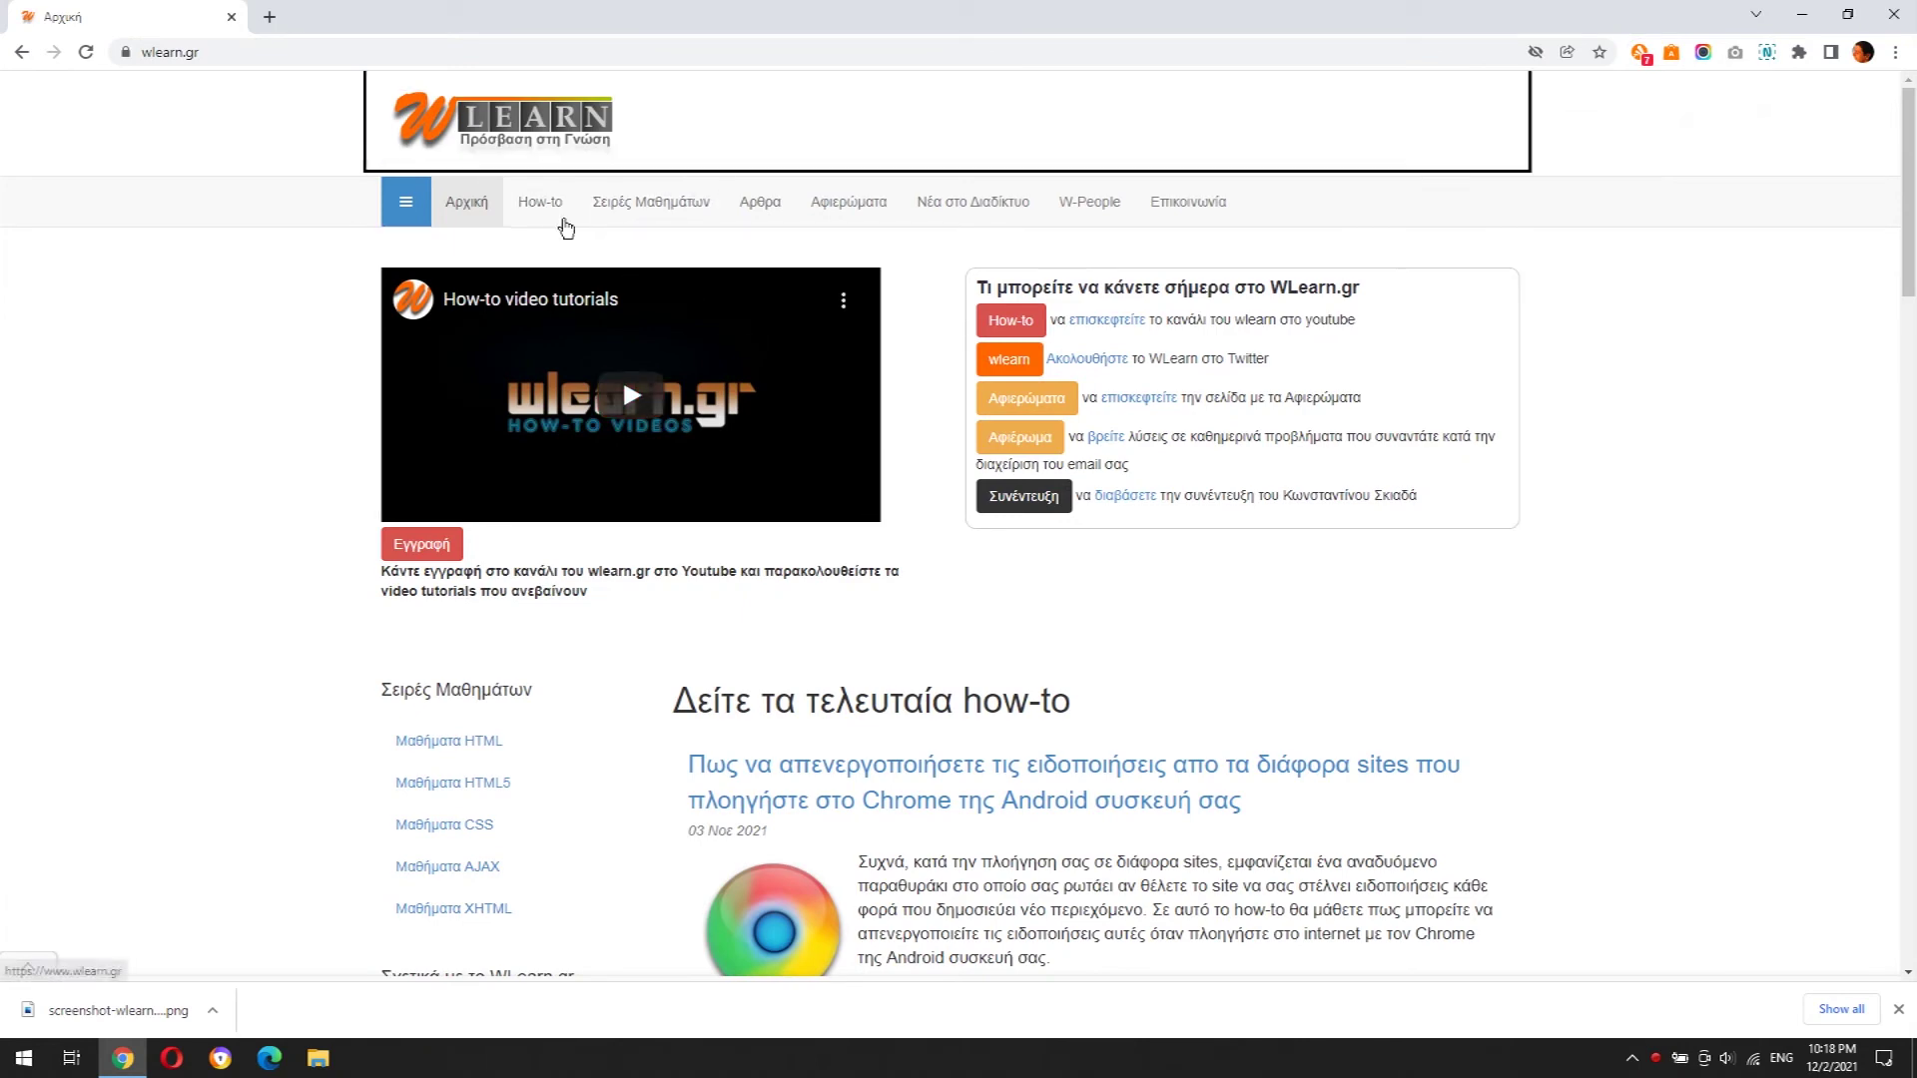
pyautogui.scroll(-3, 771, 689)
pyautogui.scroll(-1, 771, 689)
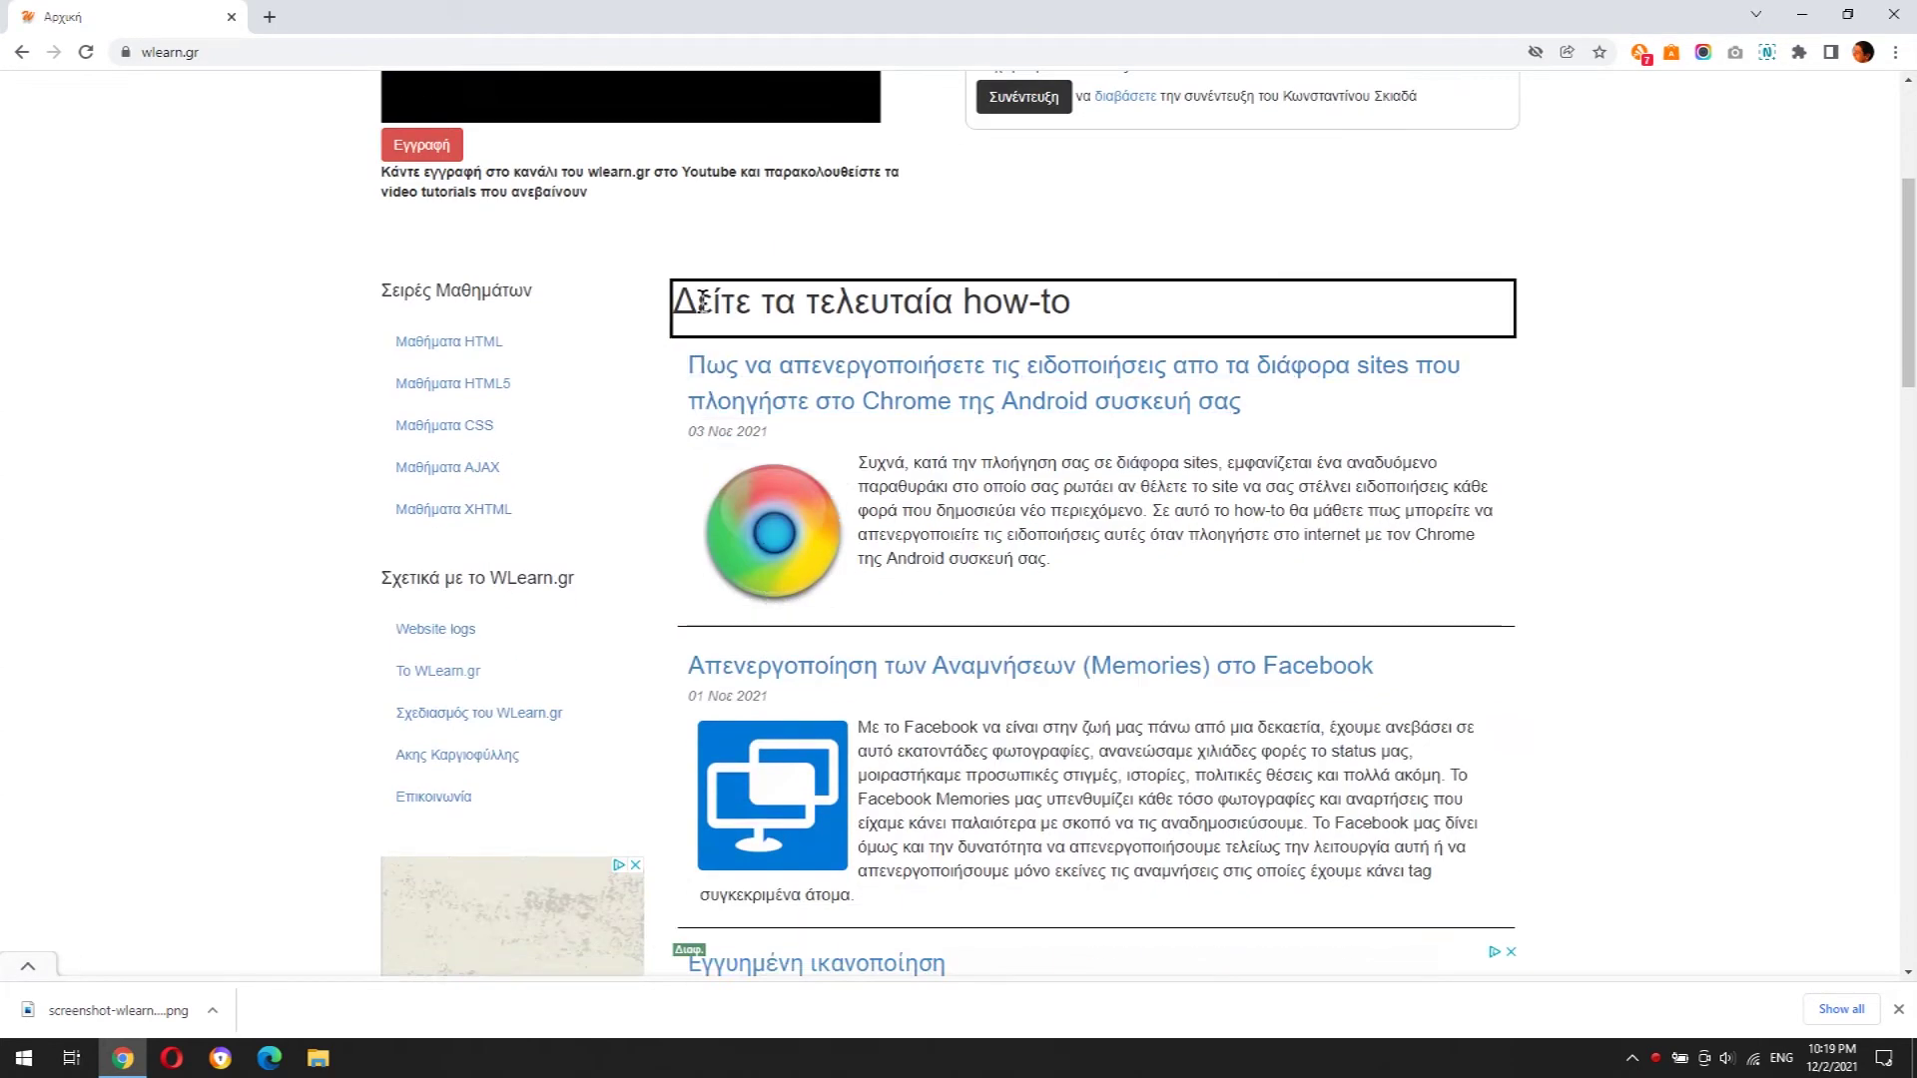
pyautogui.click(677, 371)
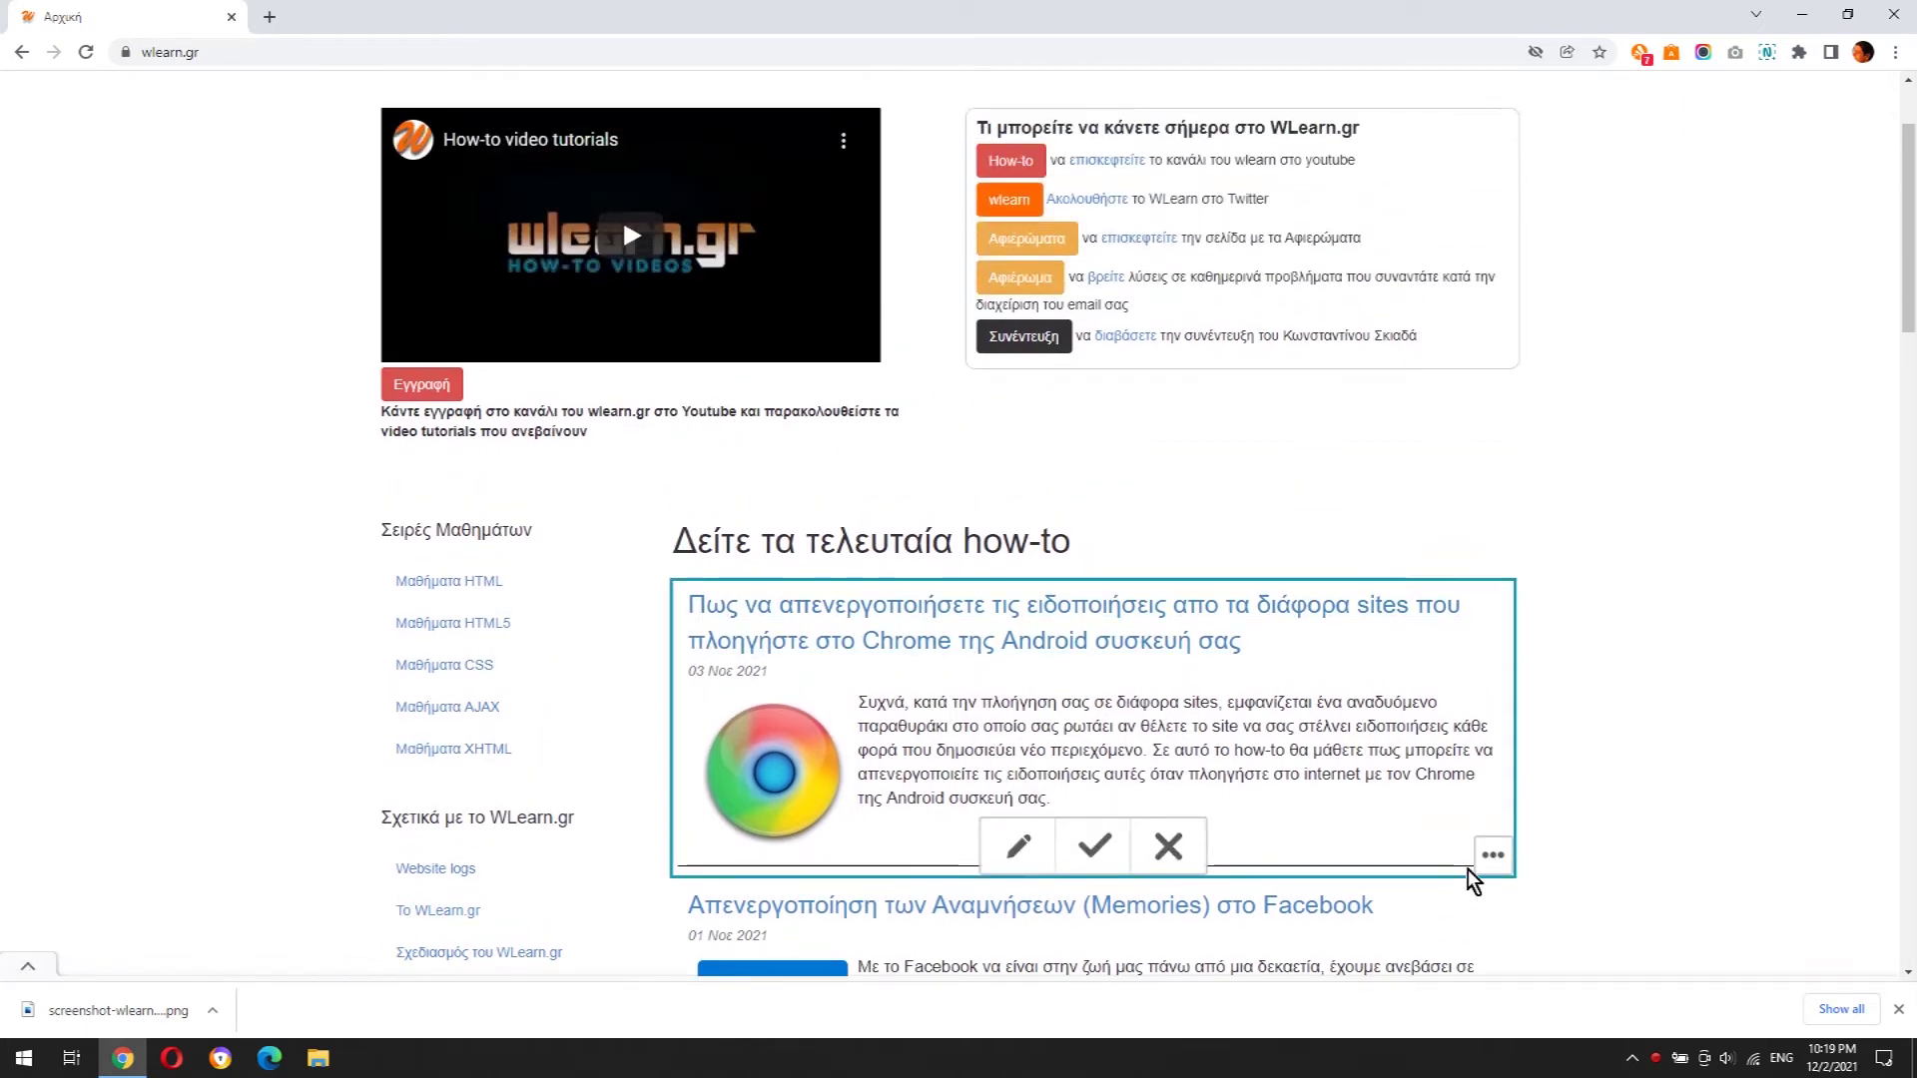
pyautogui.click(1493, 859)
pyautogui.click(1483, 847)
pyautogui.click(1488, 854)
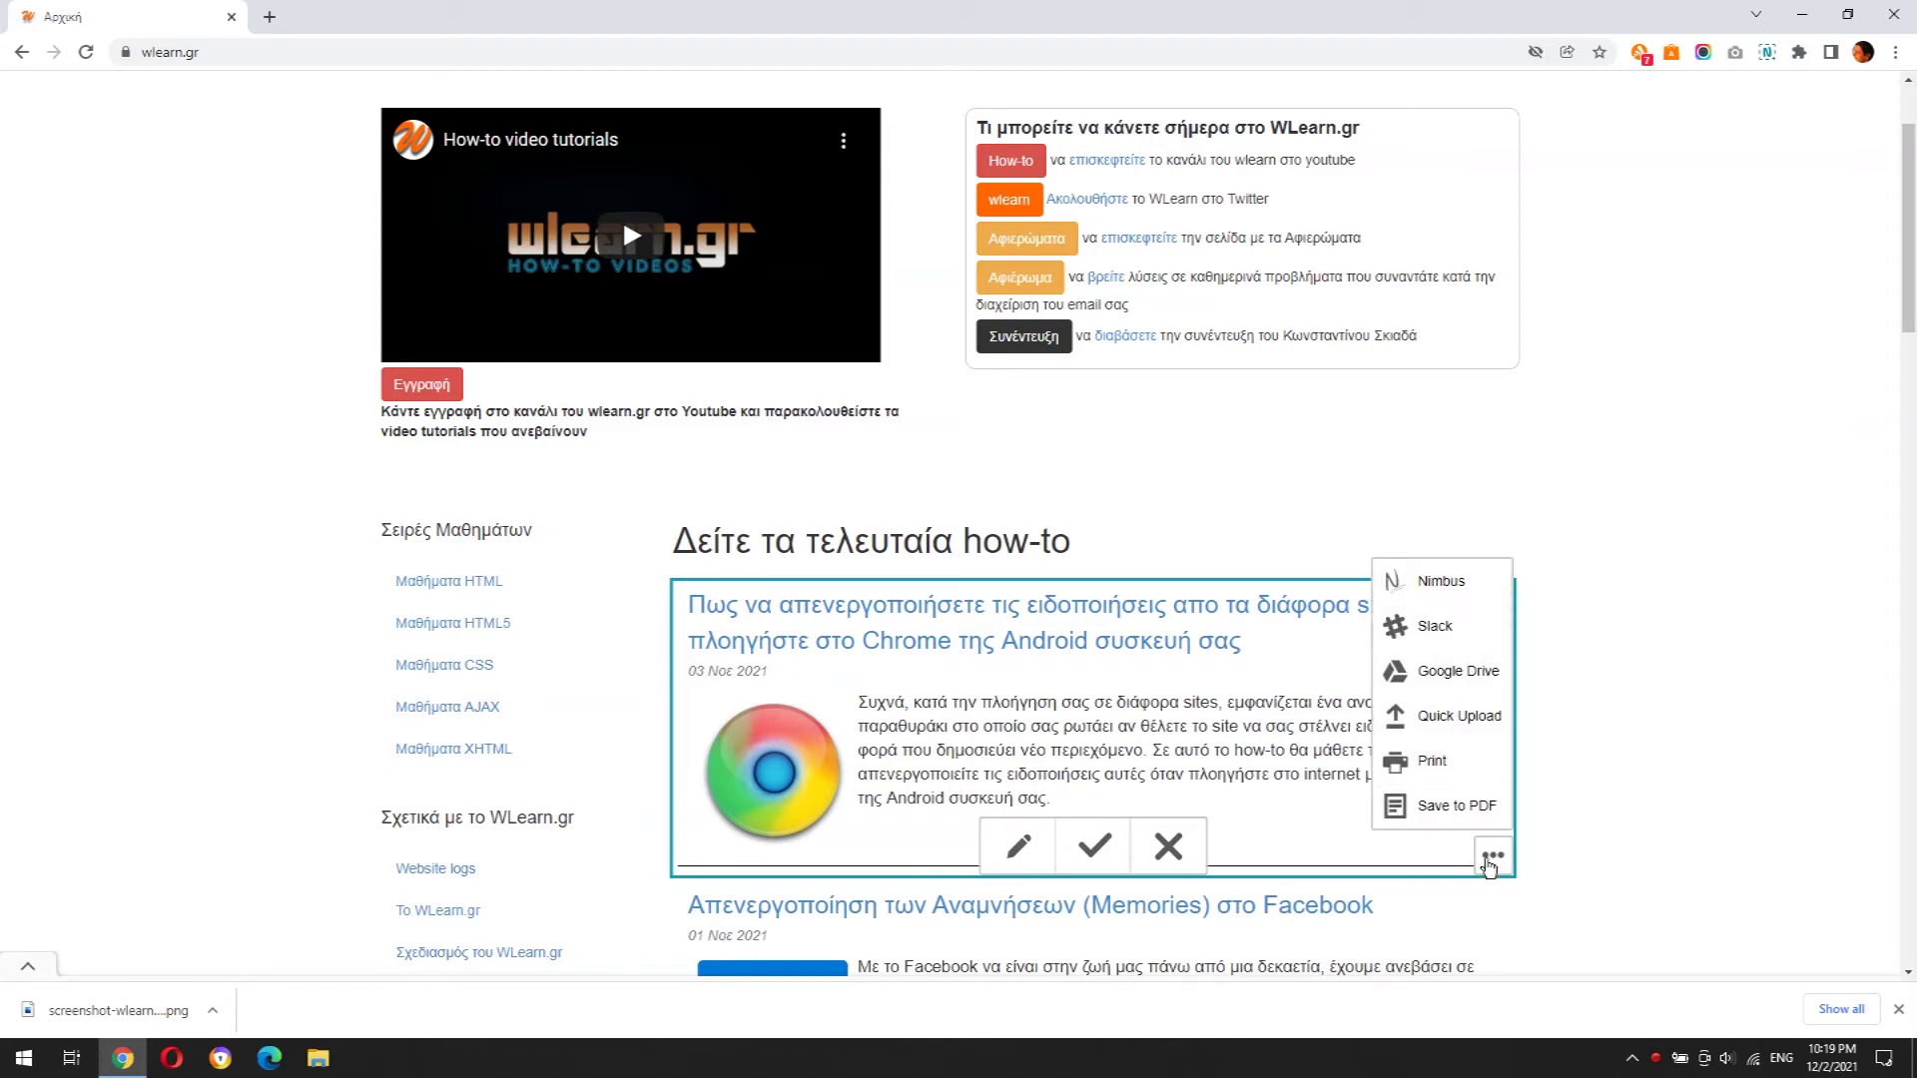
pyautogui.click(1490, 859)
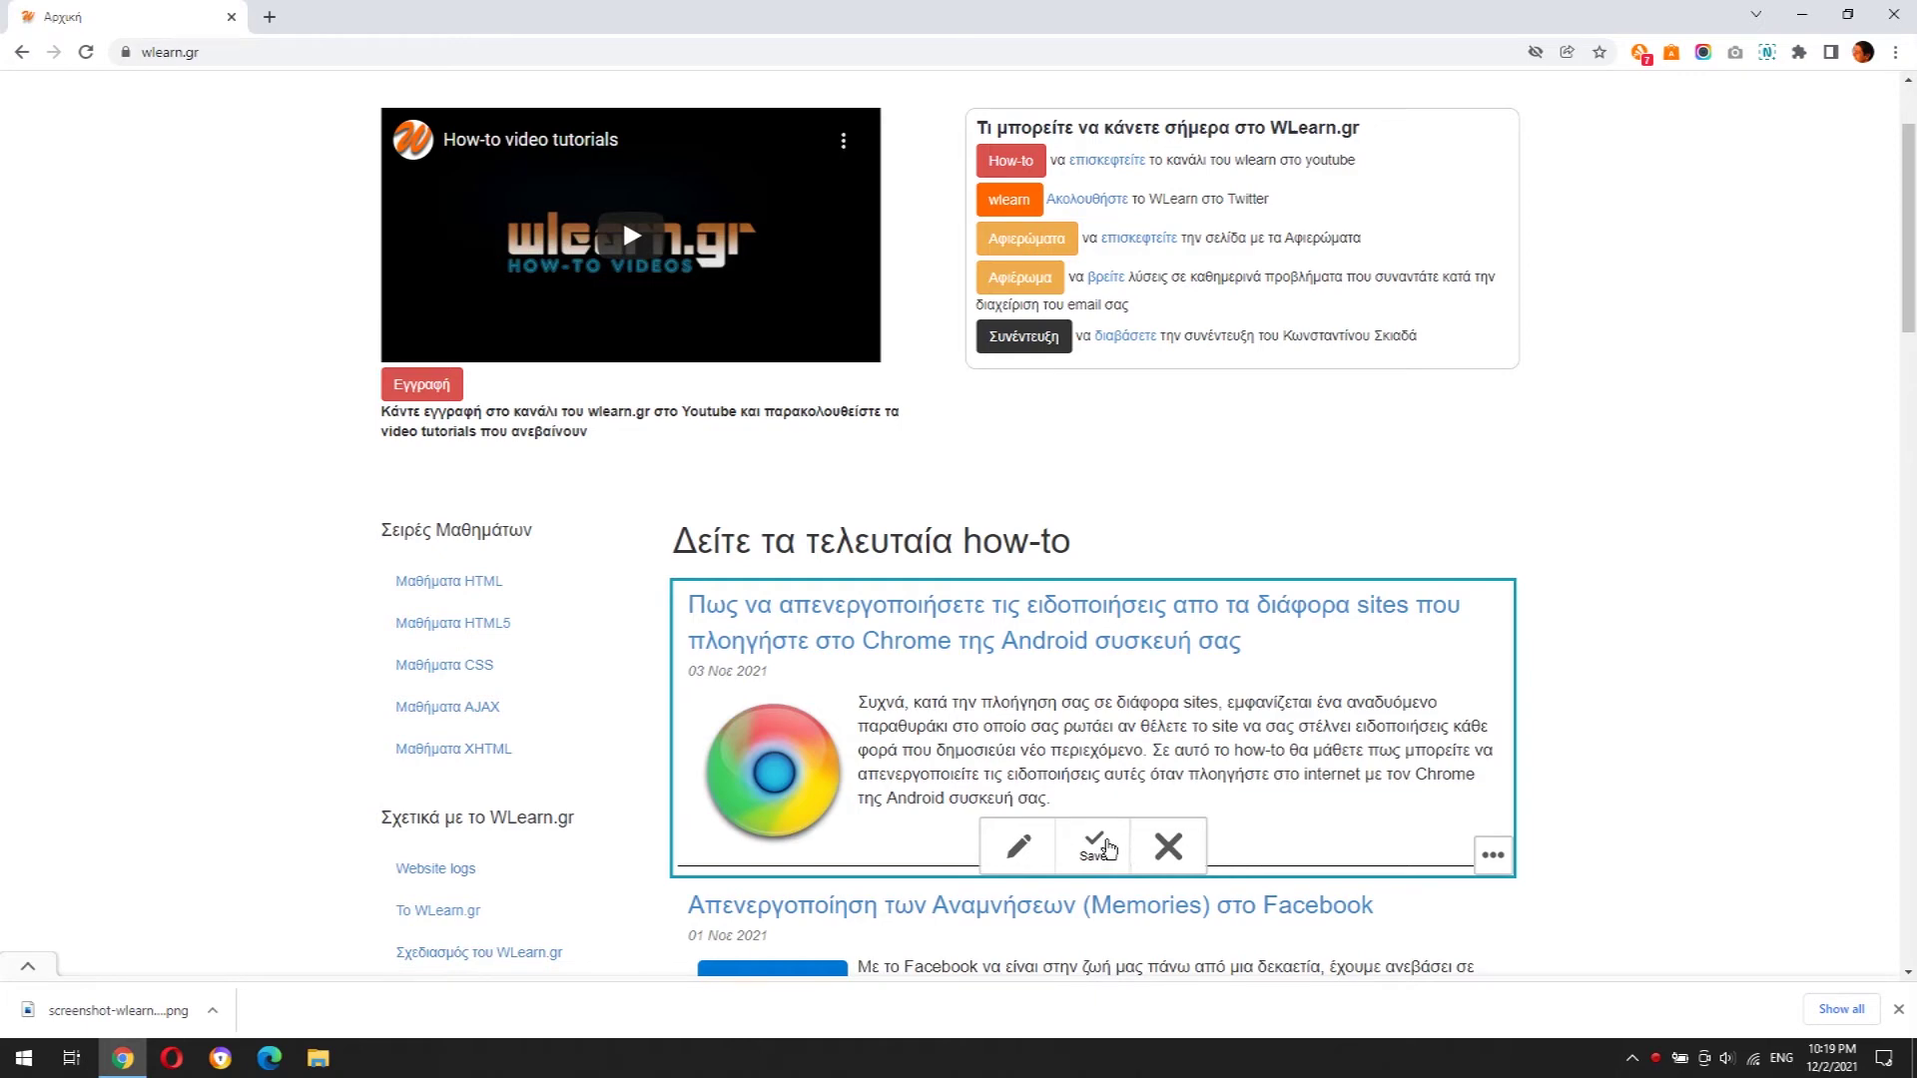
# Save the captured fragment as a PNG in Downloads
pyautogui.click(1108, 849)
pyautogui.scroll(-5, 1111, 850)
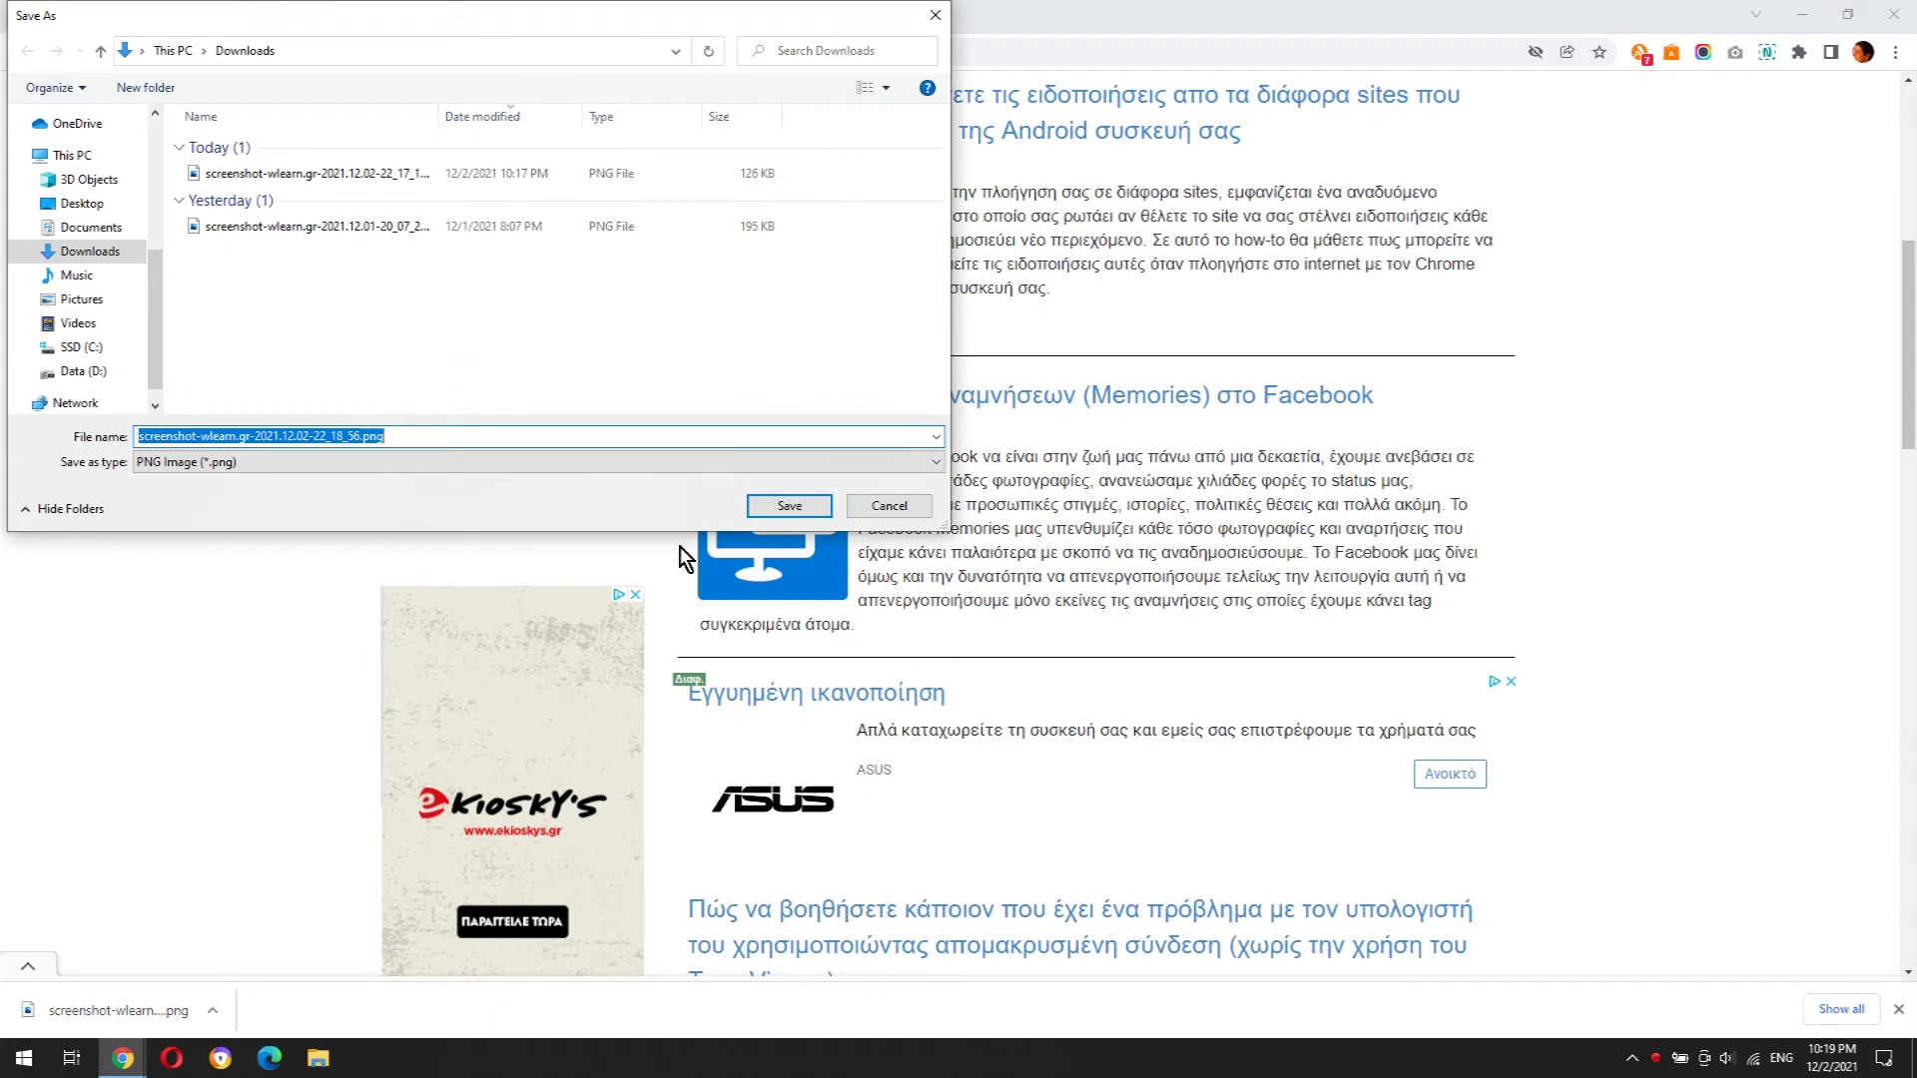
pyautogui.click(530, 459)
pyautogui.click(530, 460)
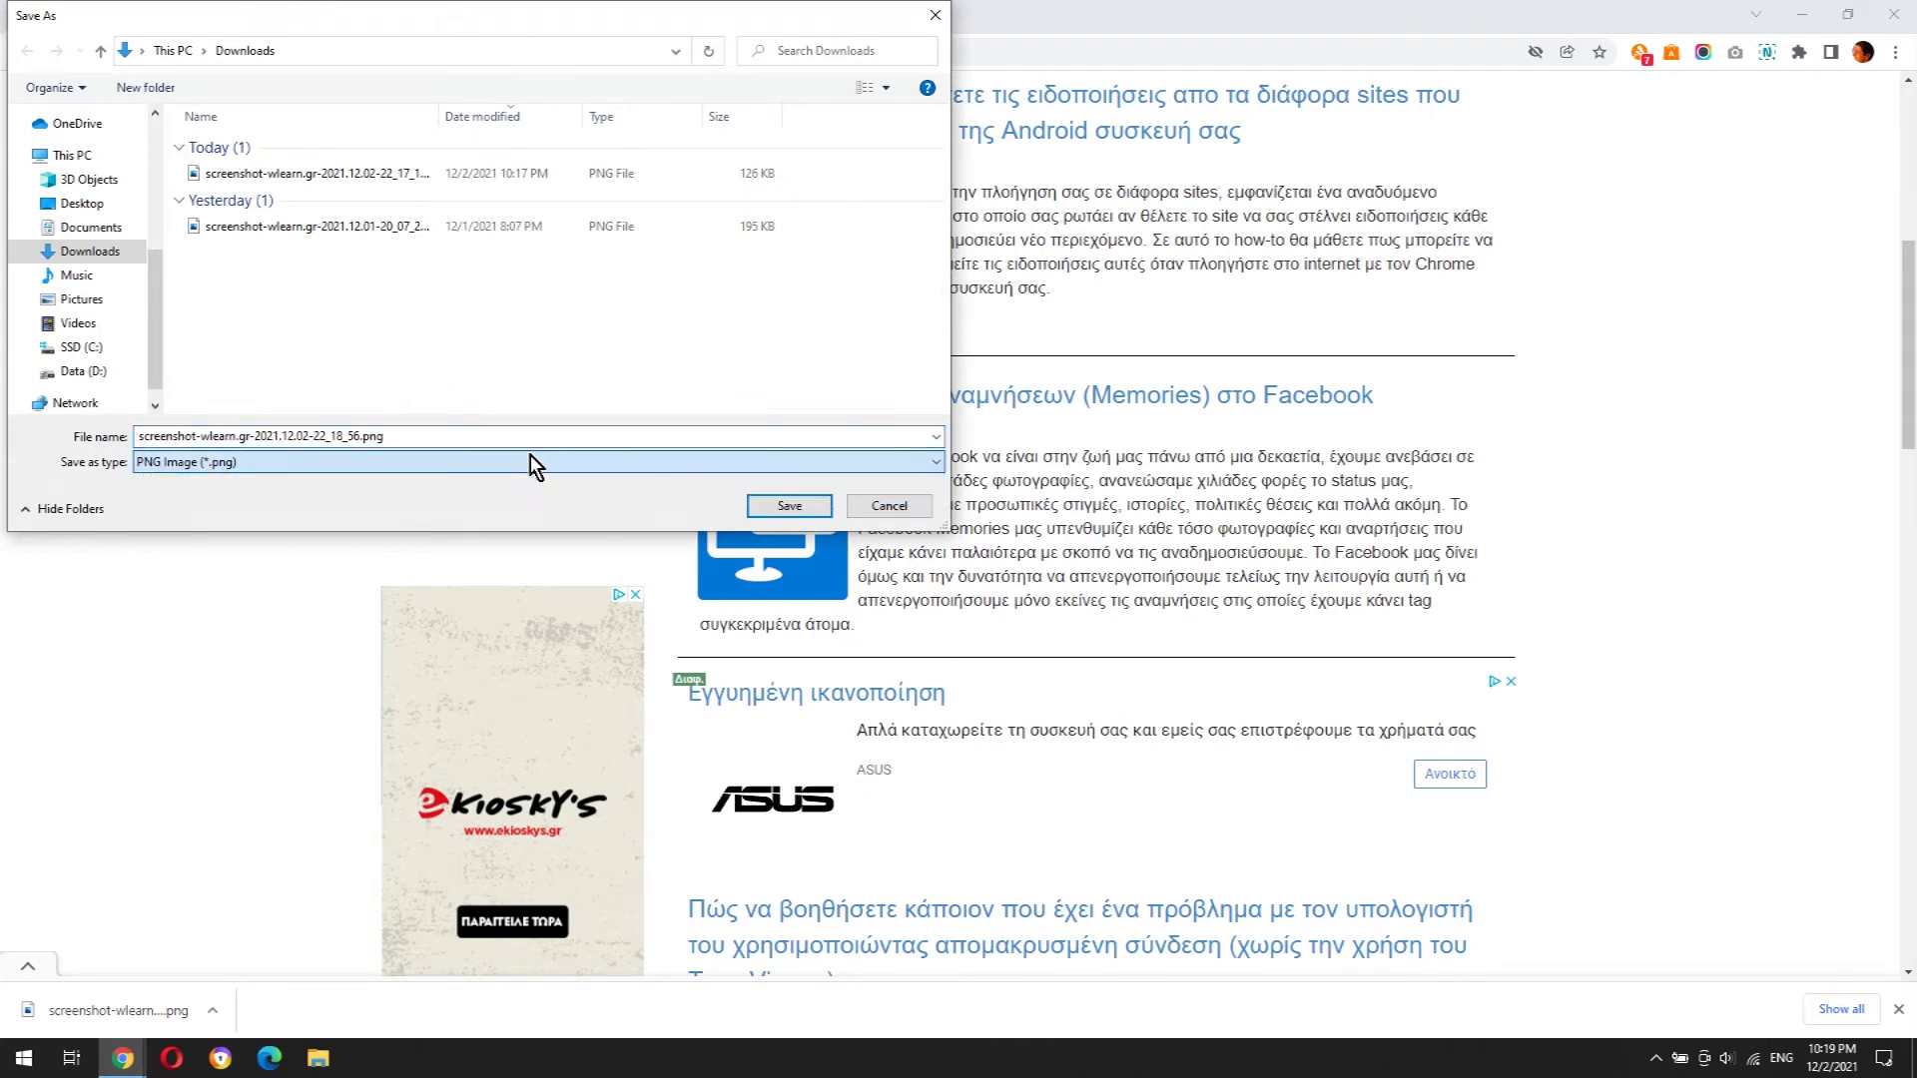
pyautogui.click(499, 436)
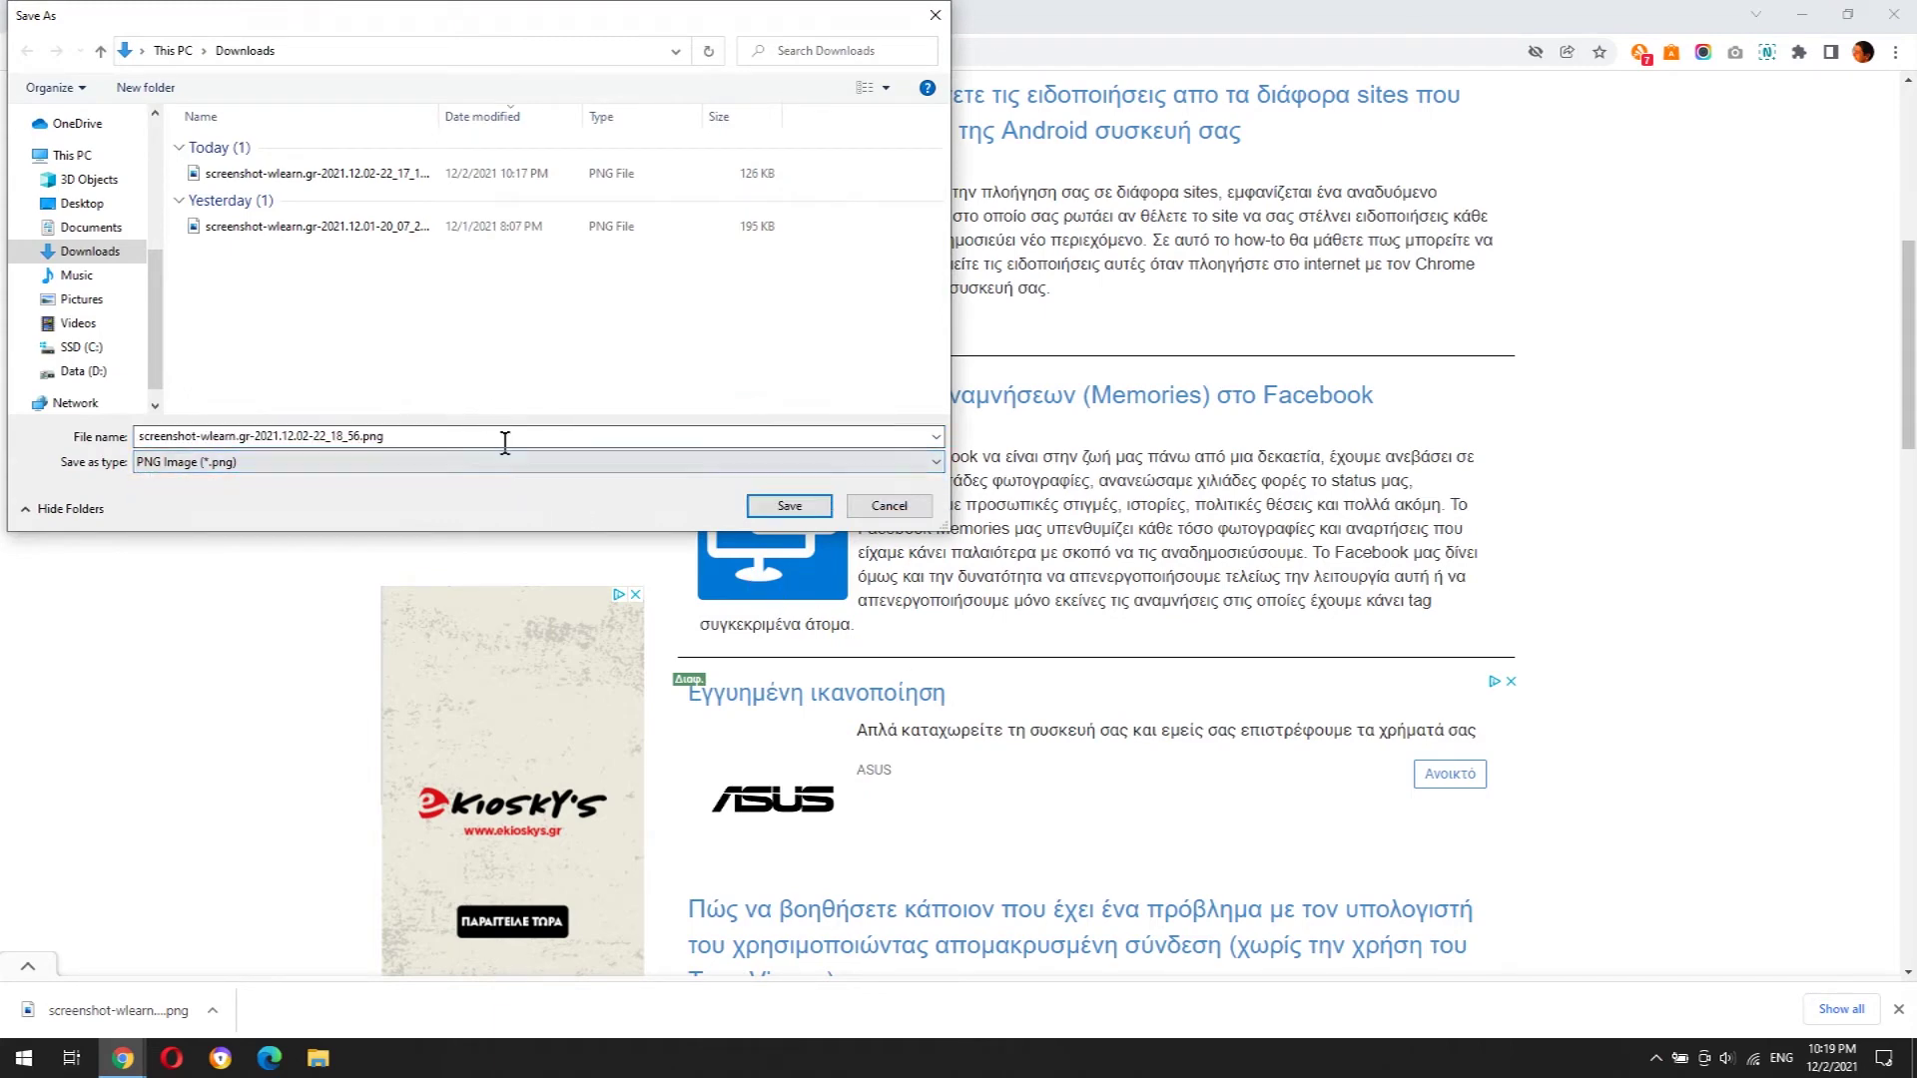
pyautogui.click(789, 506)
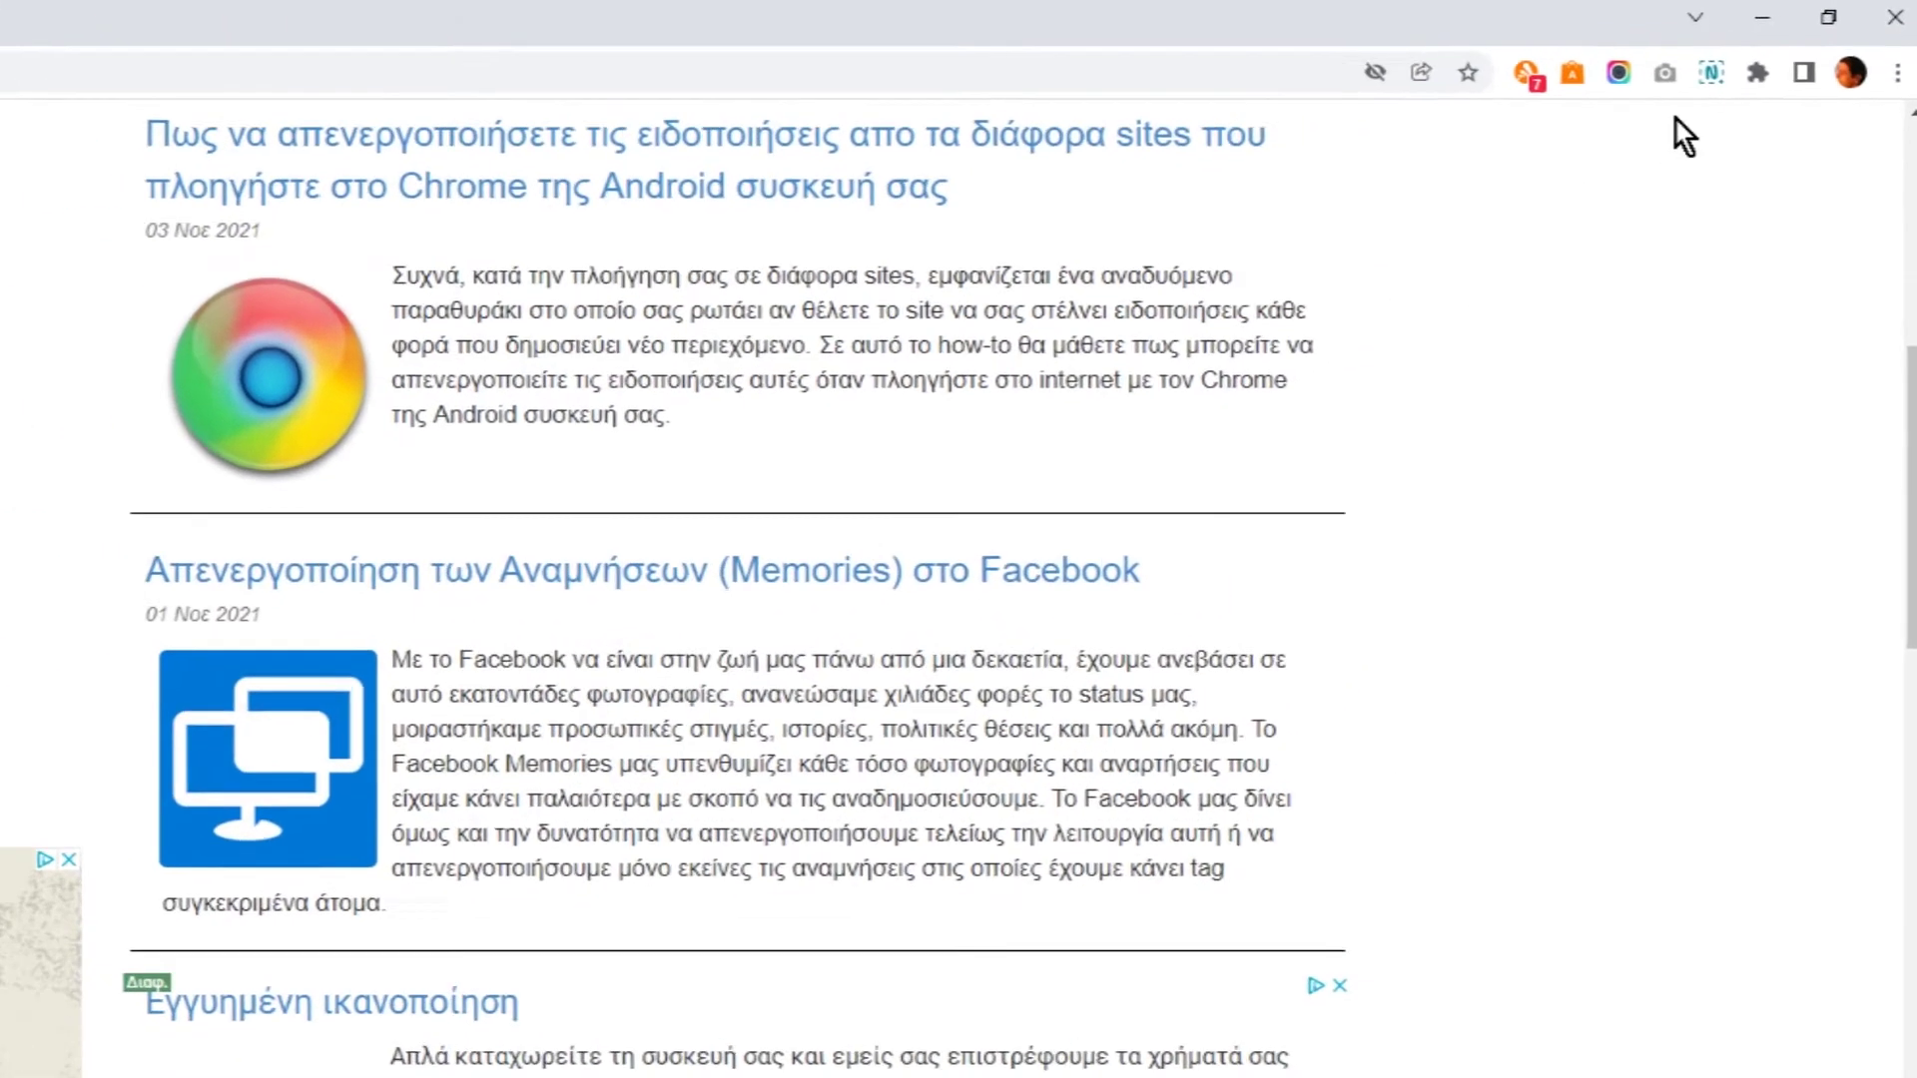
# Capture a selected area from the latest how-to heading down to the Facebook article
pyautogui.click(1666, 88)
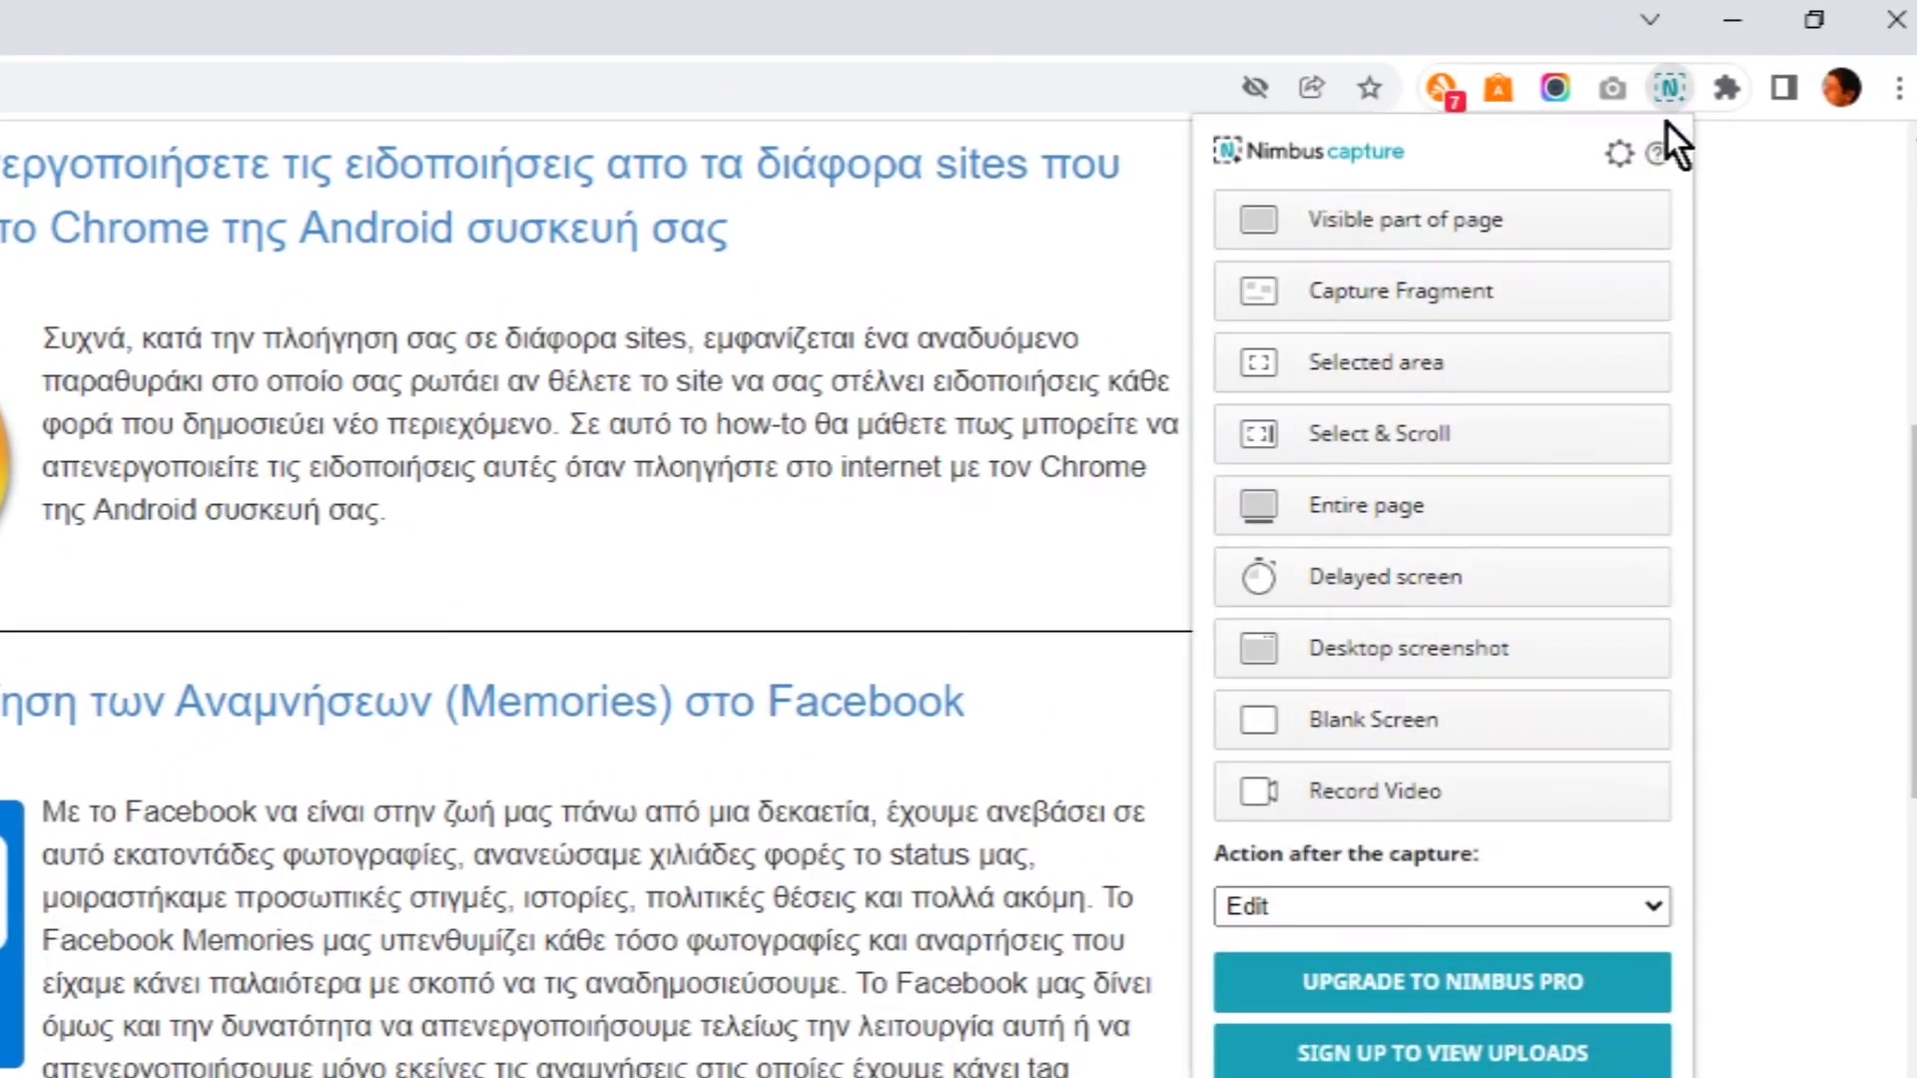
pyautogui.click(1388, 365)
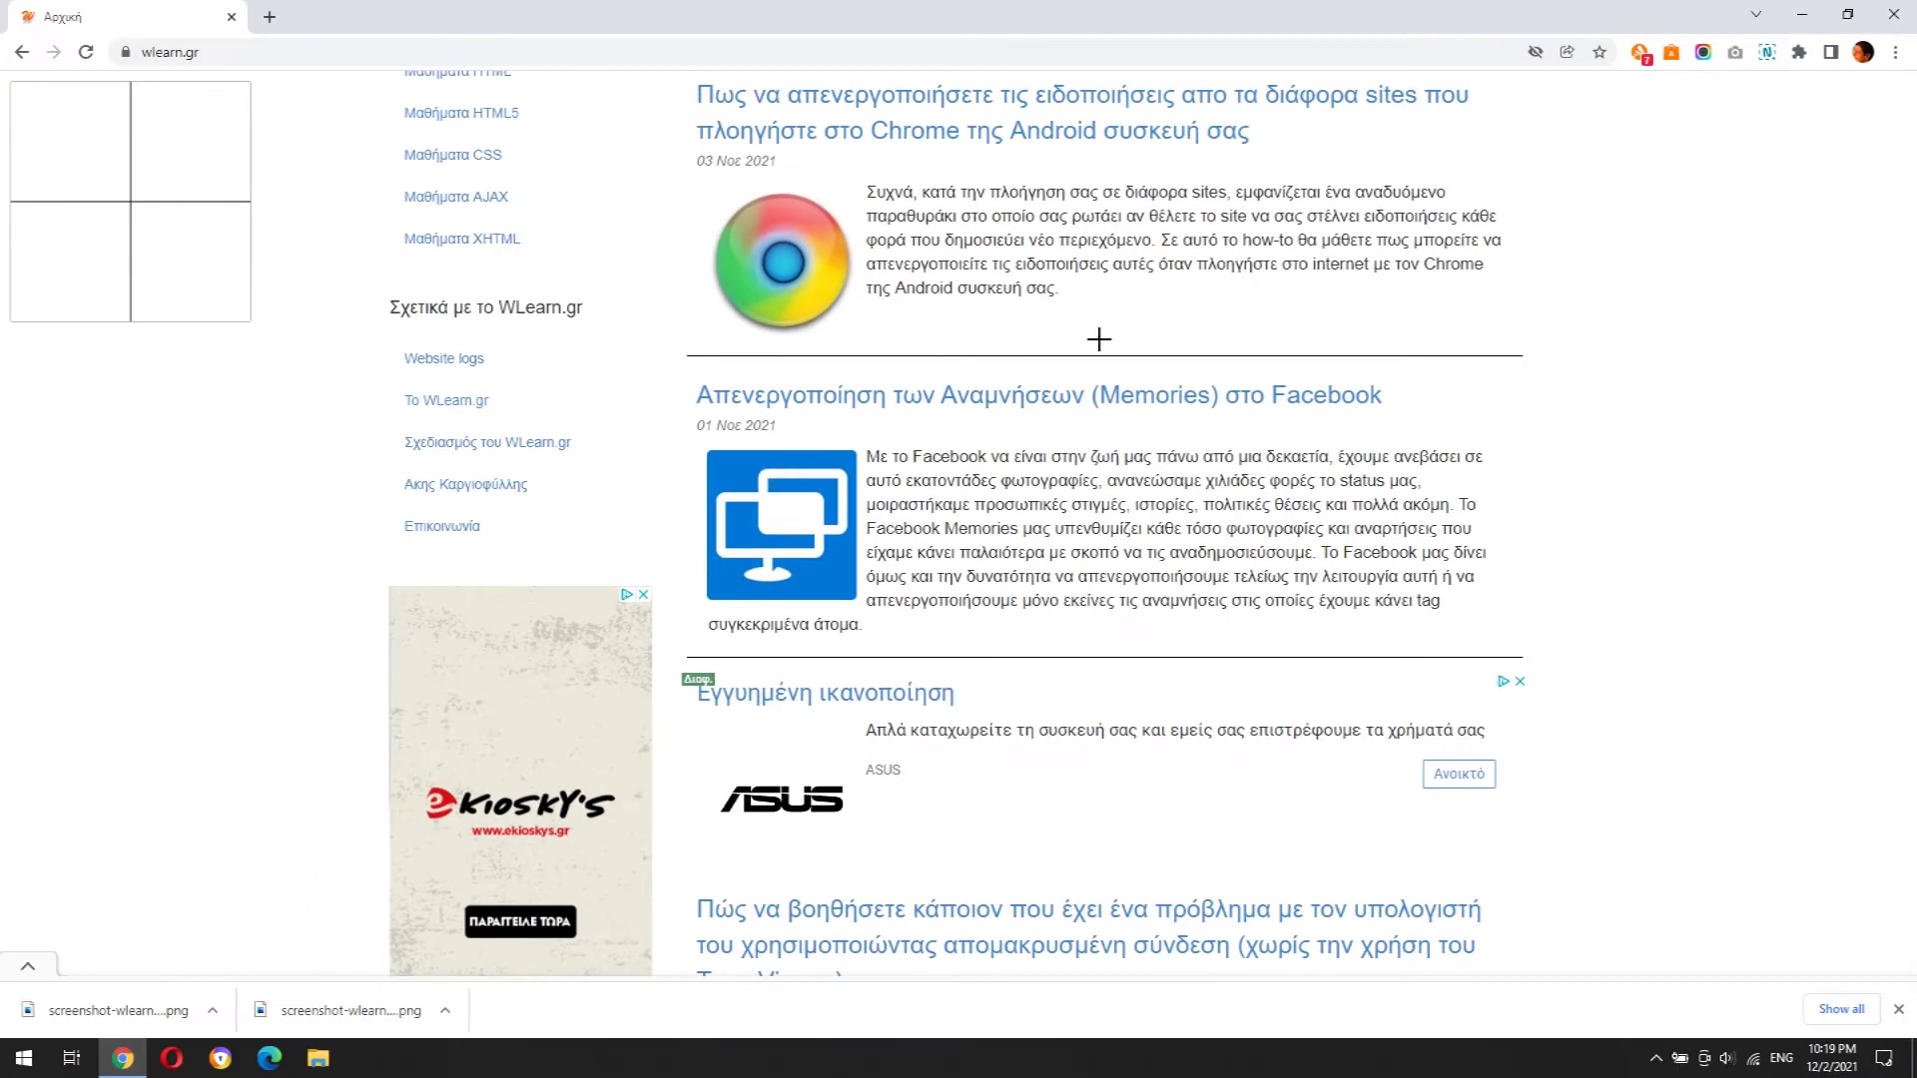
pyautogui.scroll(1, 1103, 338)
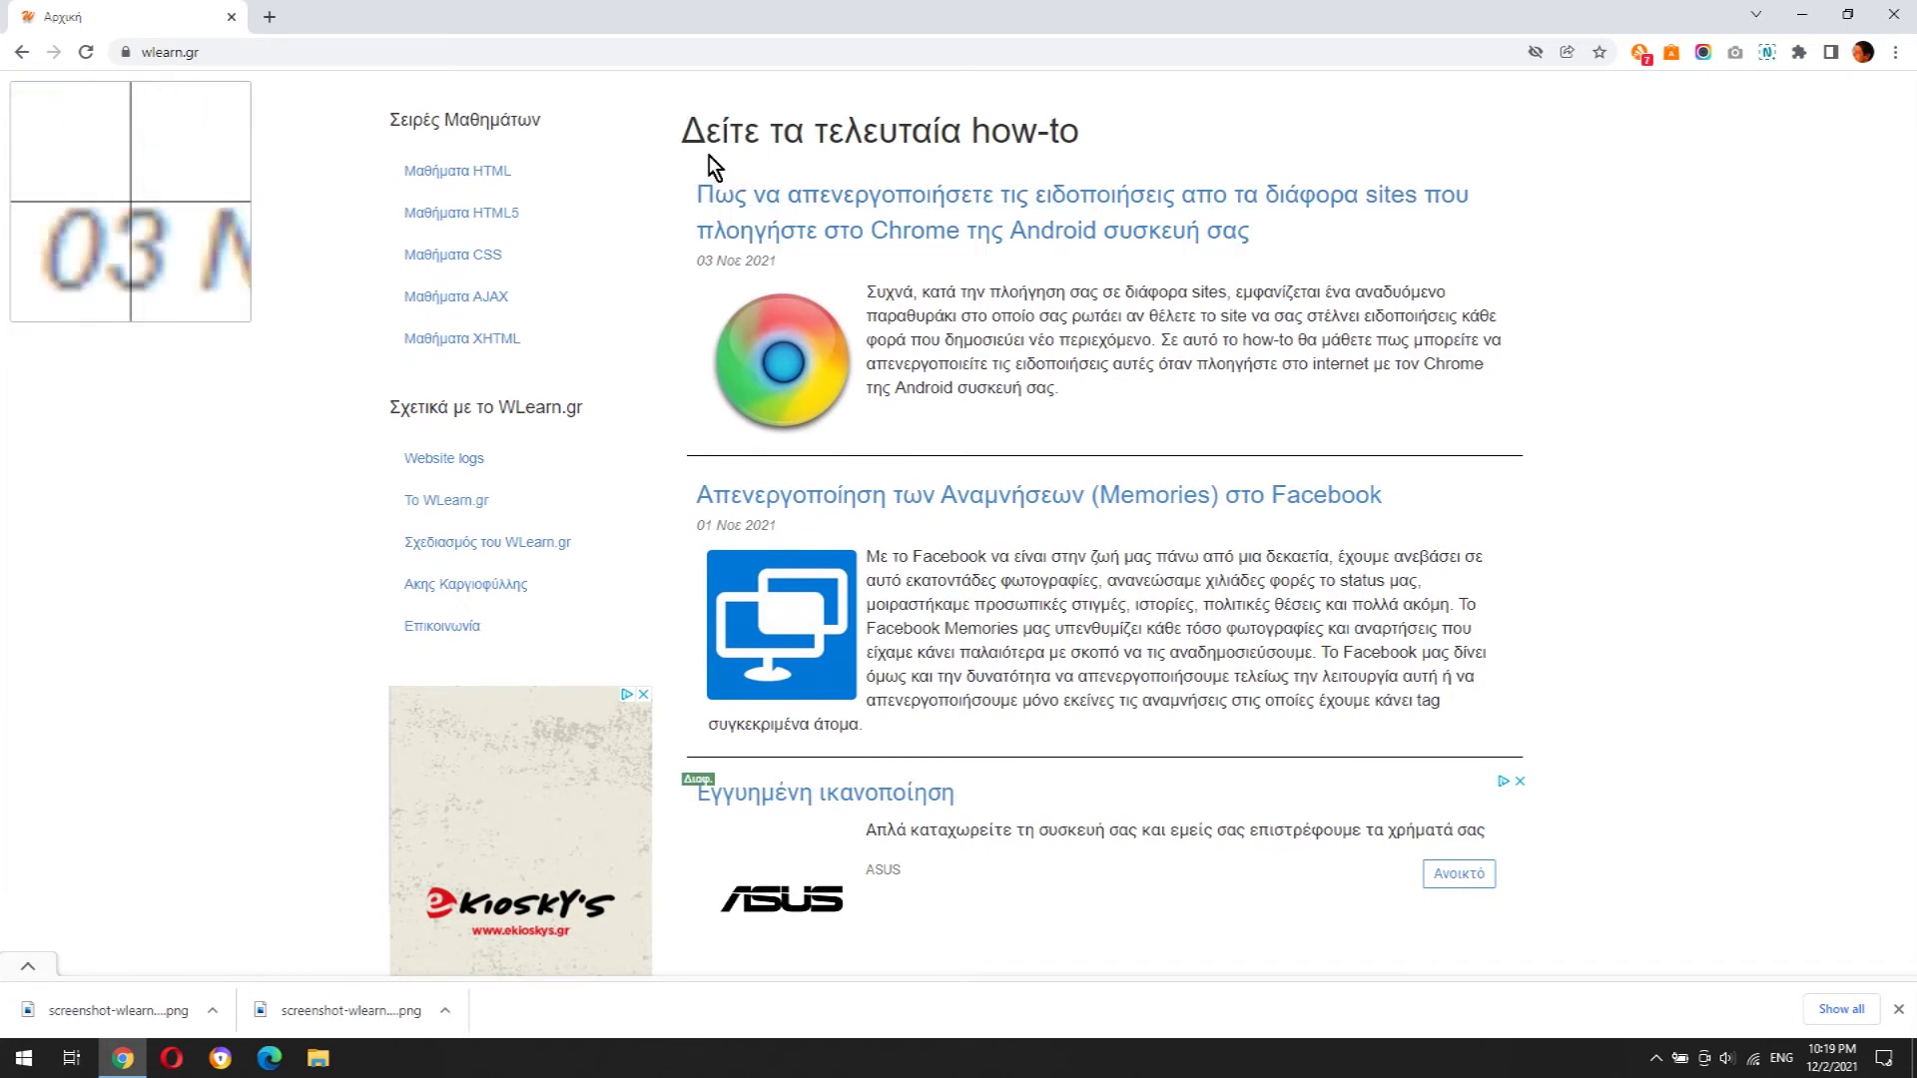
pyautogui.moveTo(680, 171); pyautogui.dragTo(1519, 762)
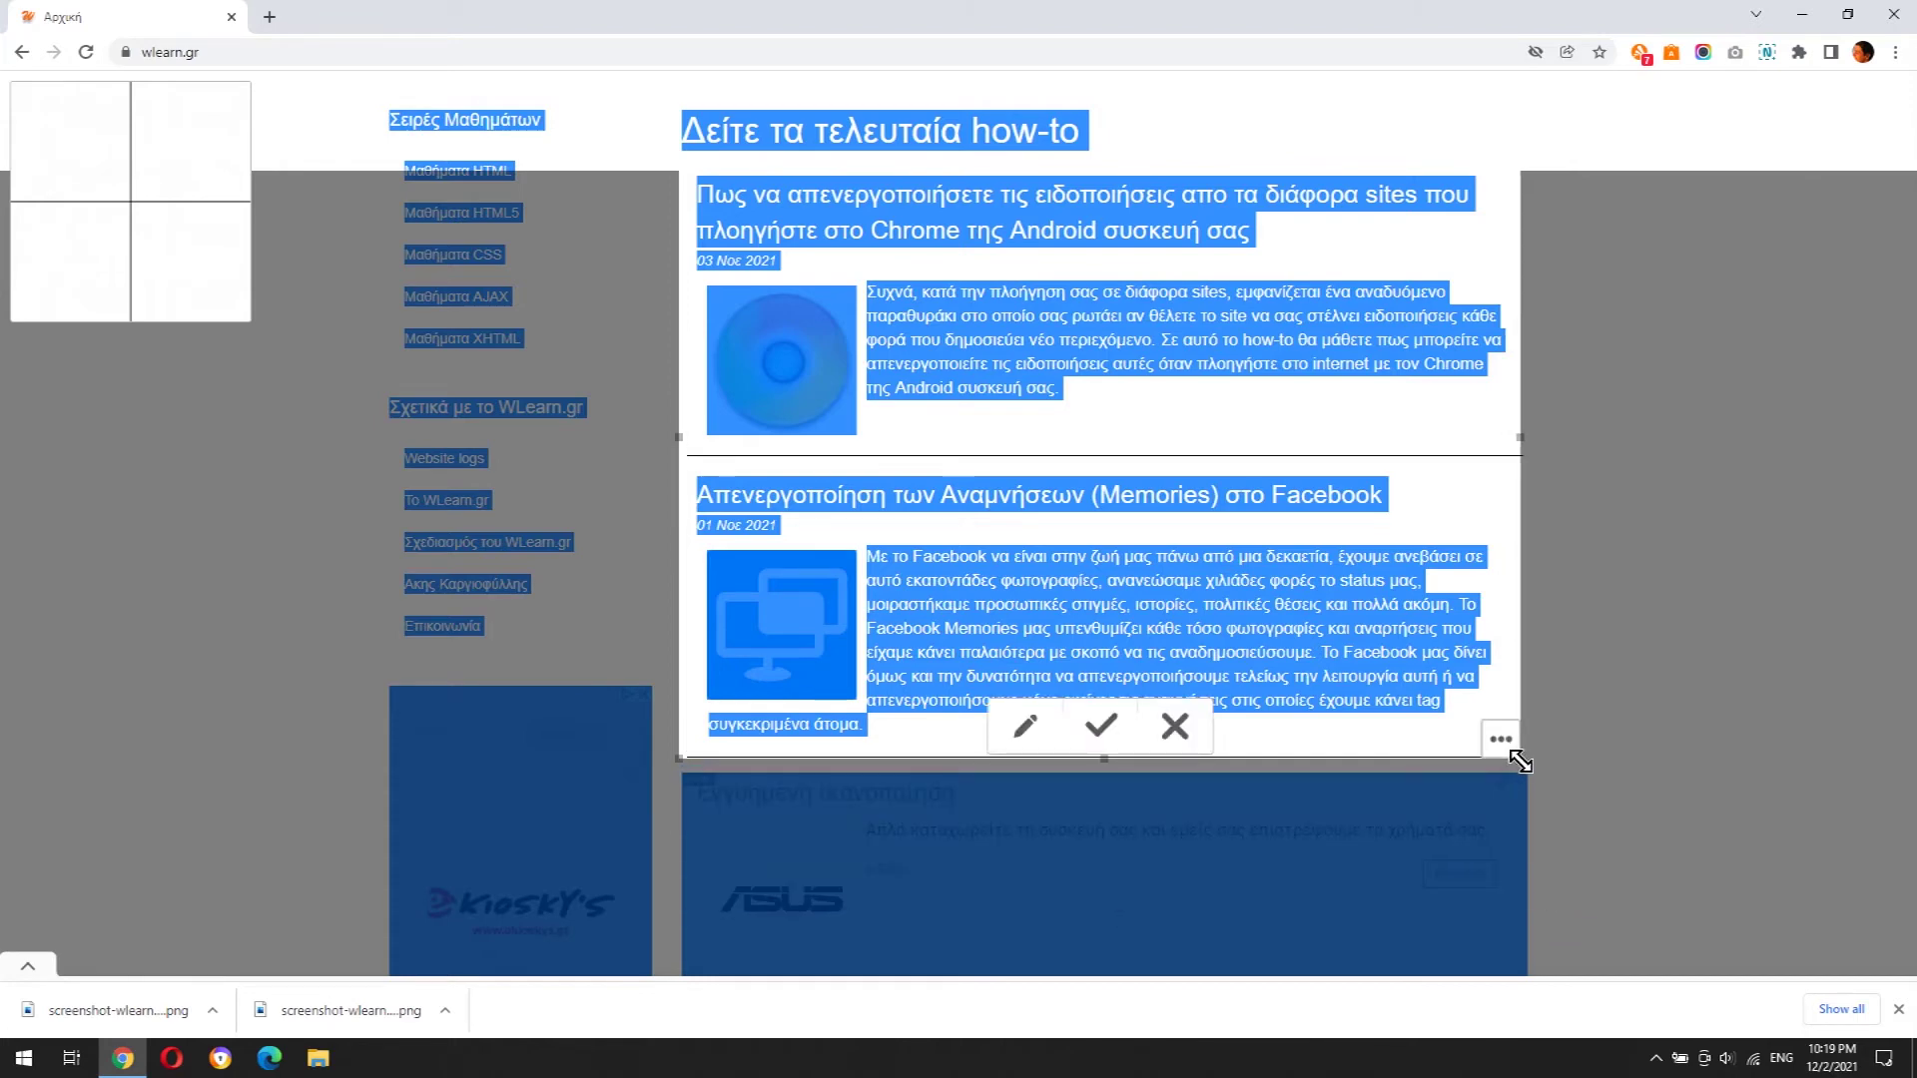
# Open the 843 x 644 capture in the editor, then close its tab without saving
pyautogui.click(1025, 729)
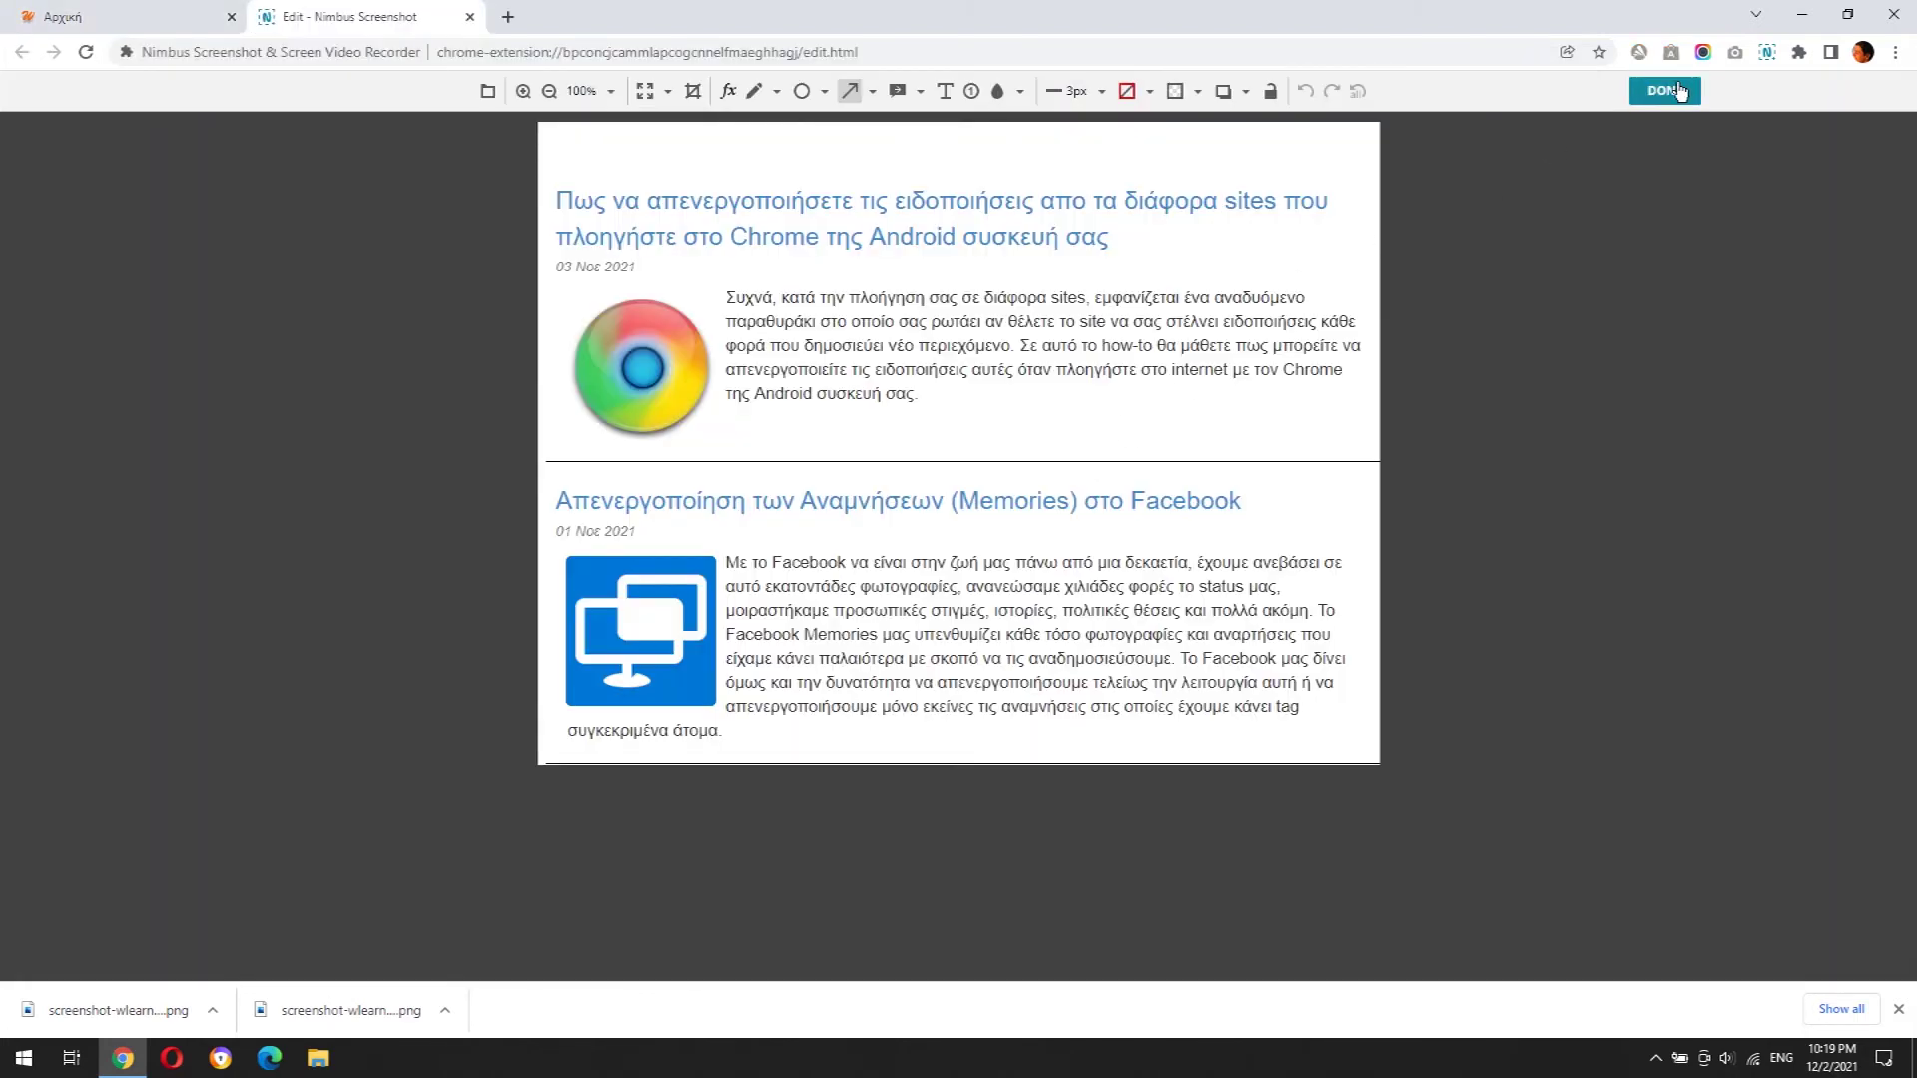
pyautogui.click(1676, 88)
pyautogui.click(469, 16)
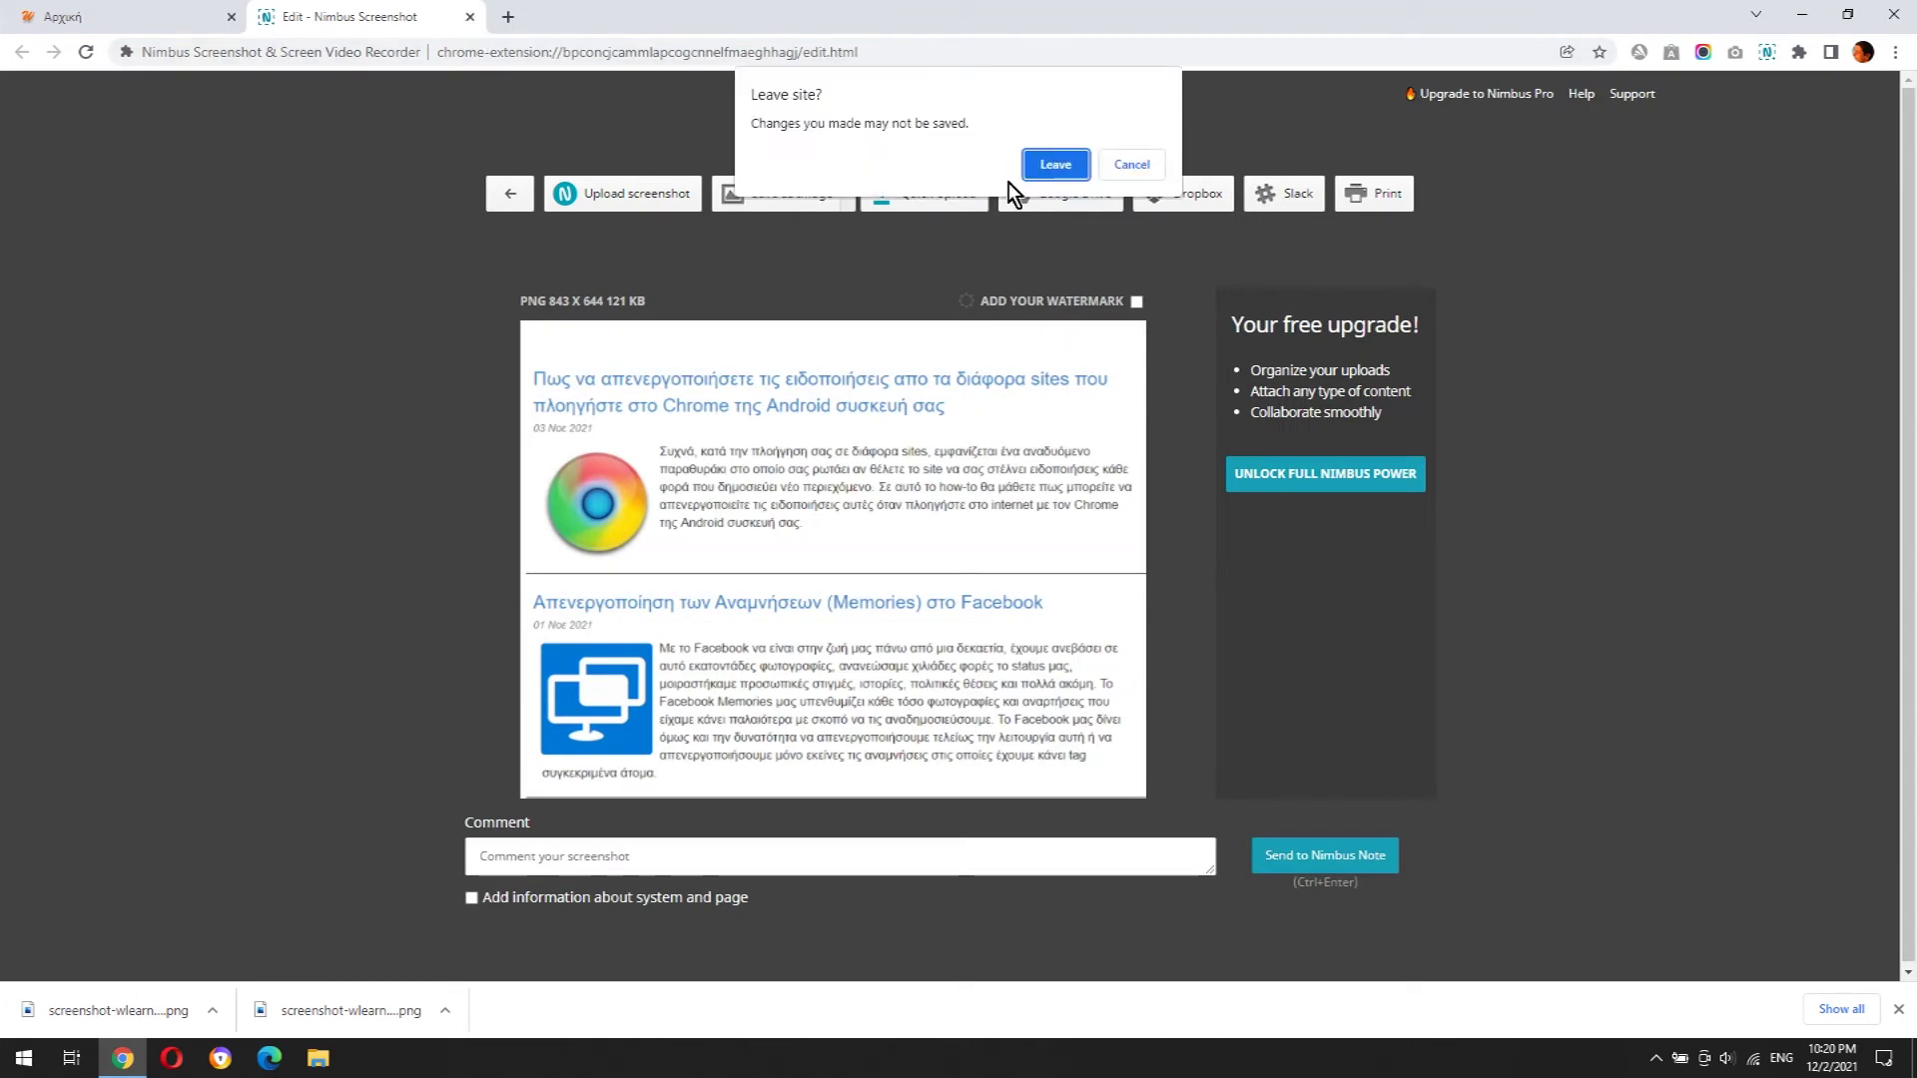
pyautogui.click(1055, 164)
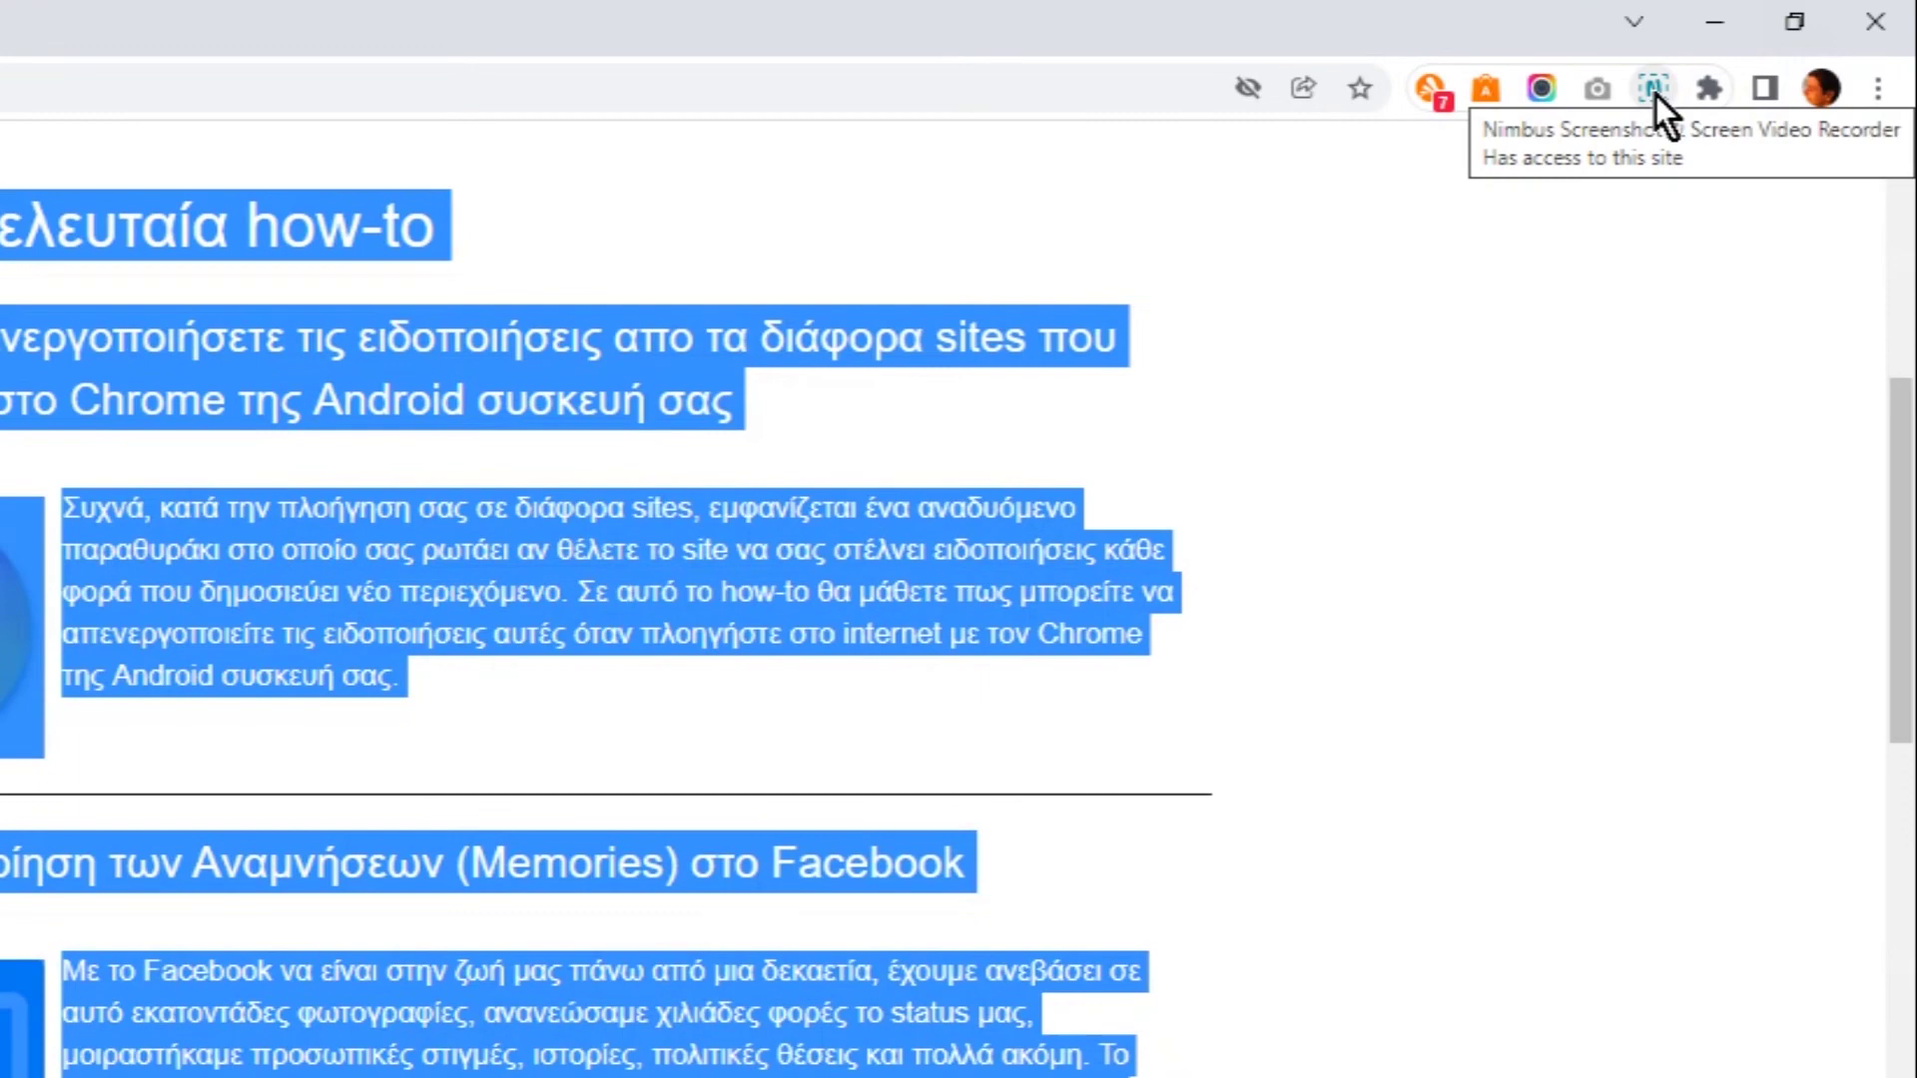
# Capture a Select & Scroll area of the how-to articles and save it as a third PNG in Downloads
pyautogui.click(1654, 90)
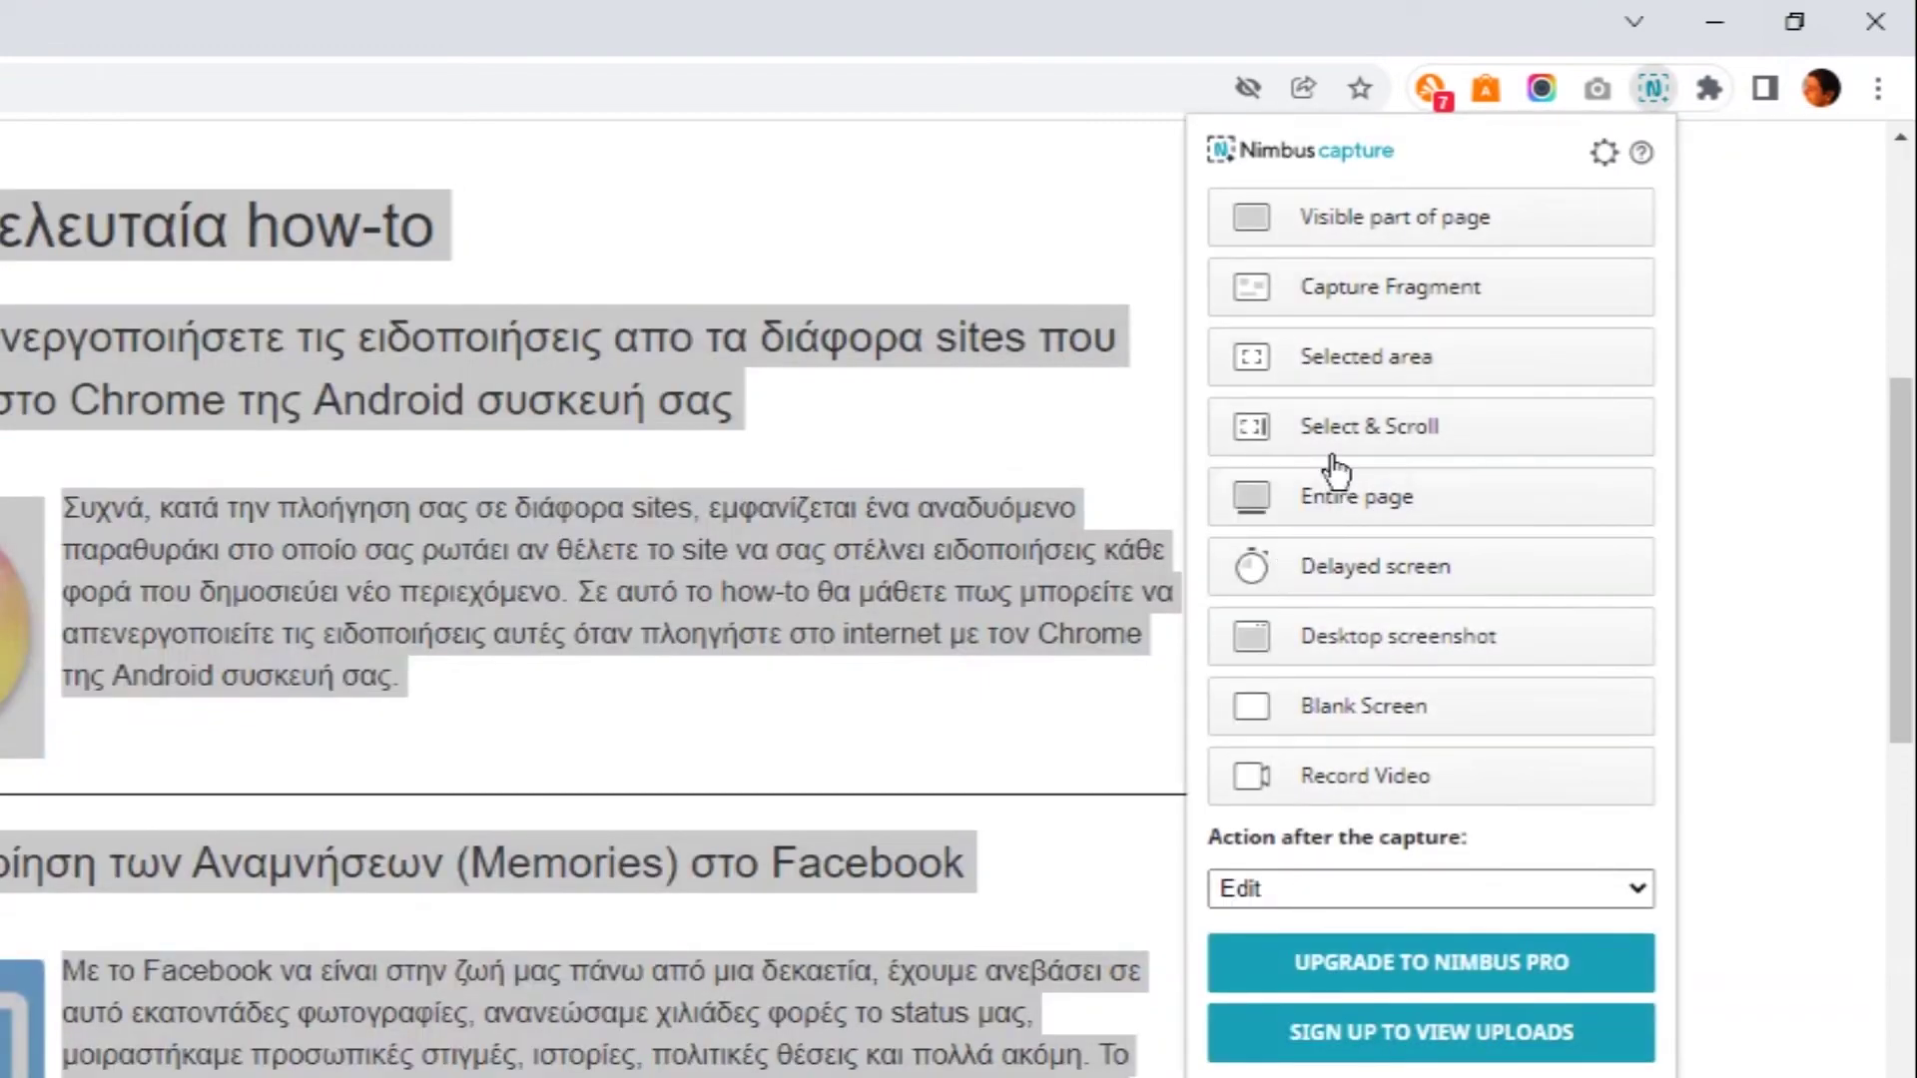
pyautogui.click(1392, 430)
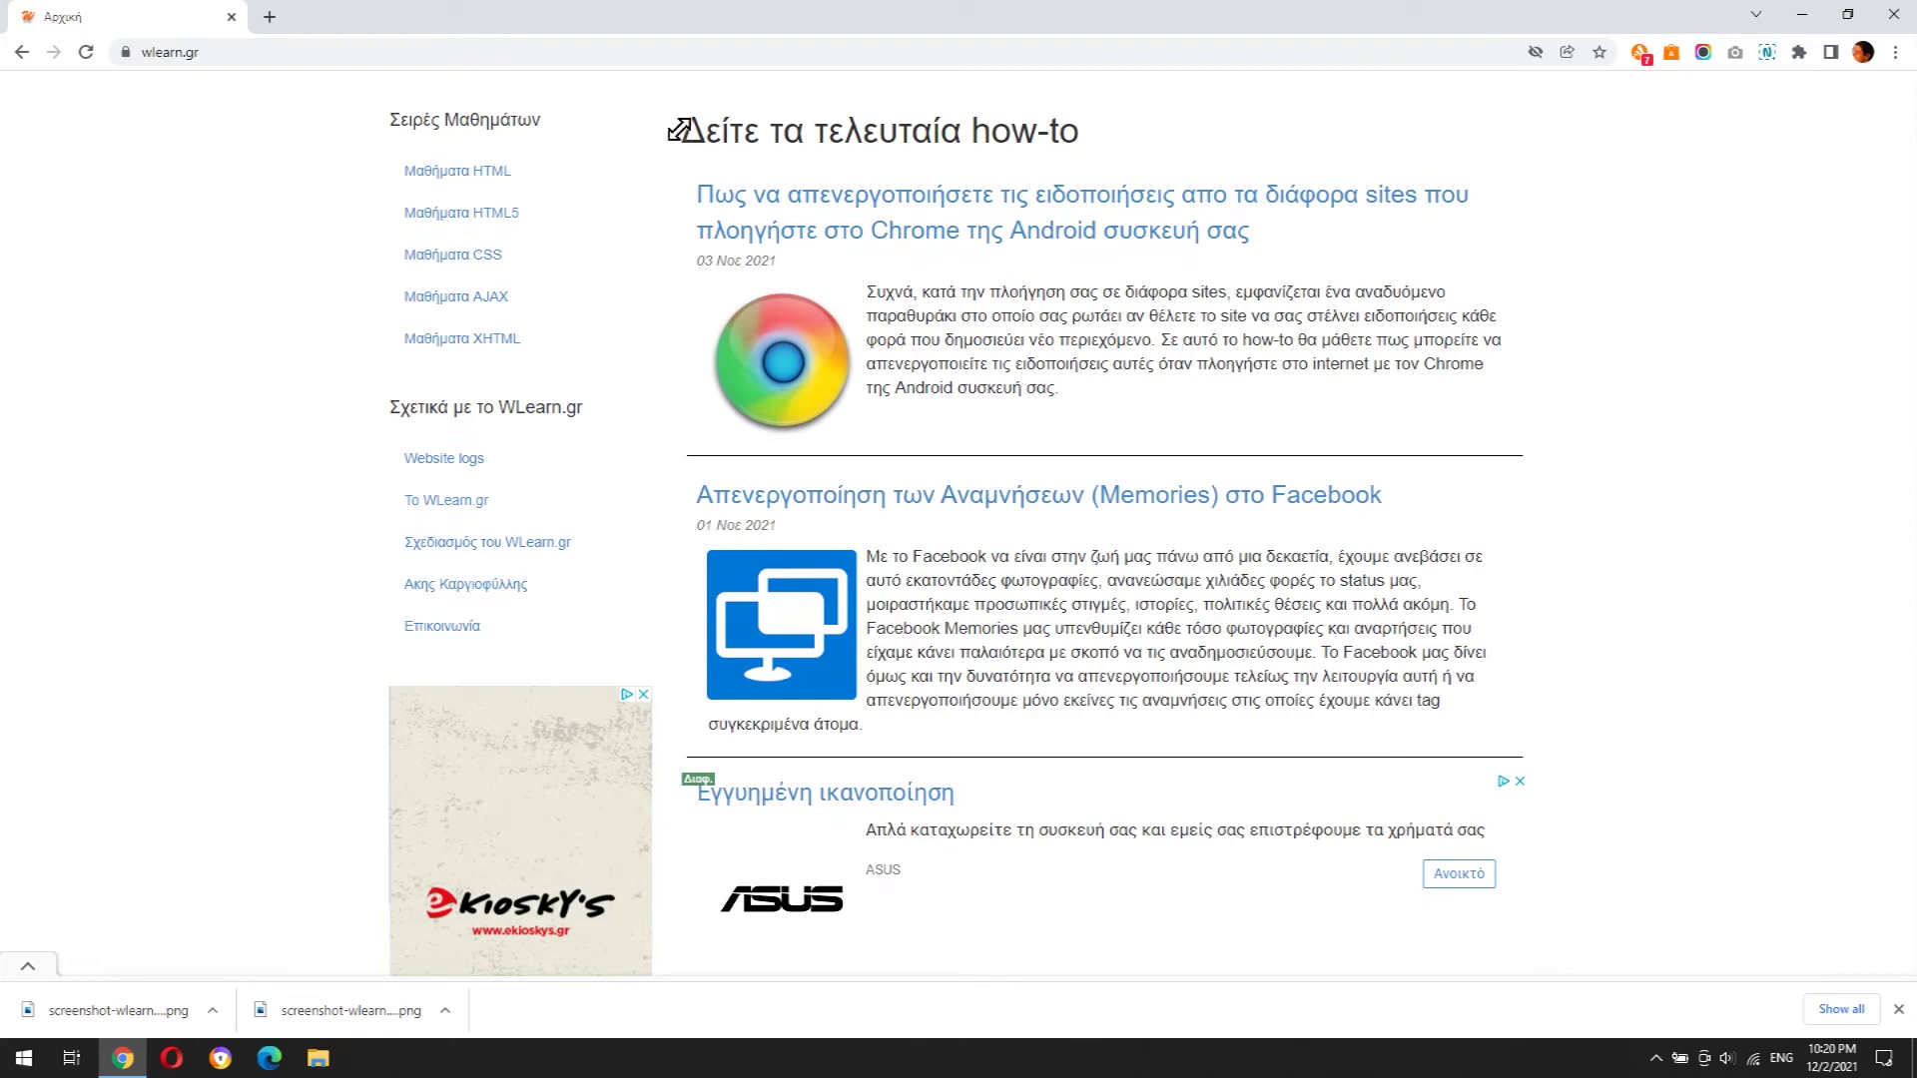
pyautogui.moveTo(679, 130); pyautogui.dragTo(1551, 726)
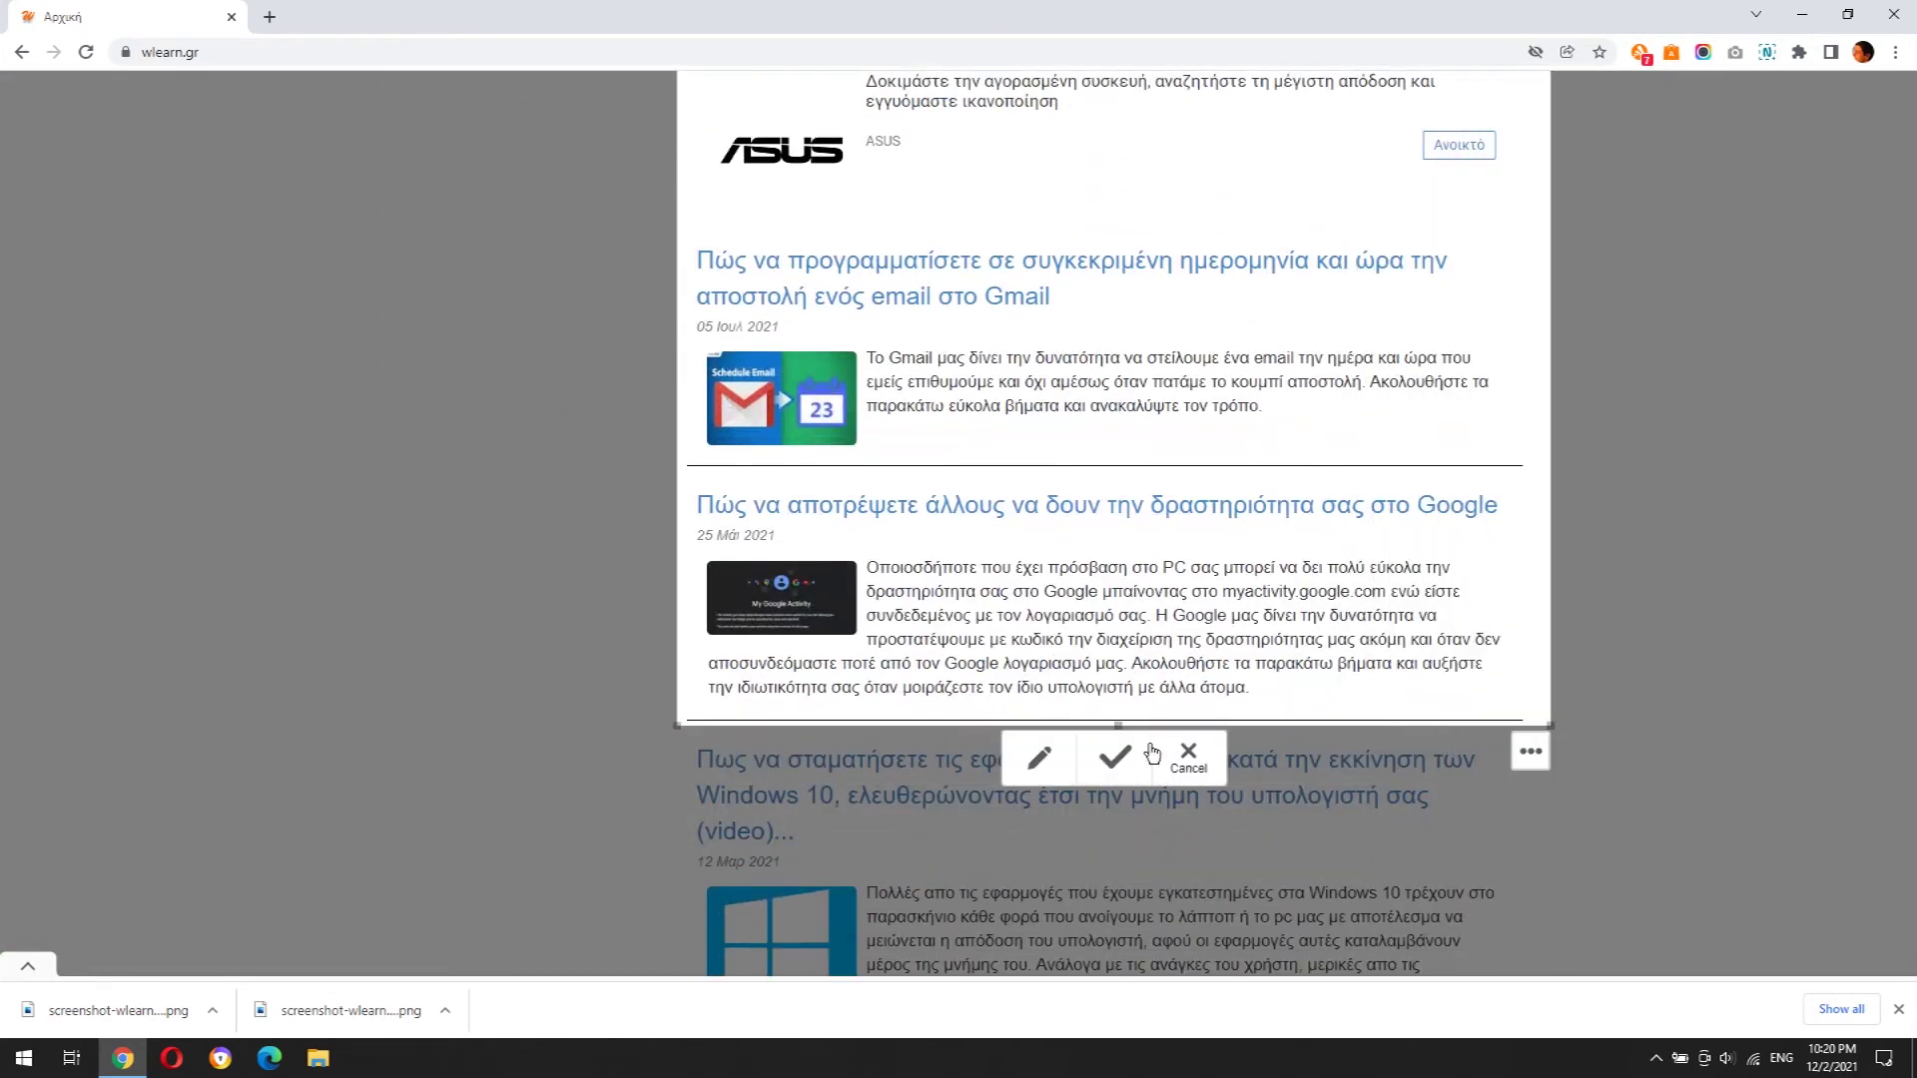
pyautogui.click(1117, 758)
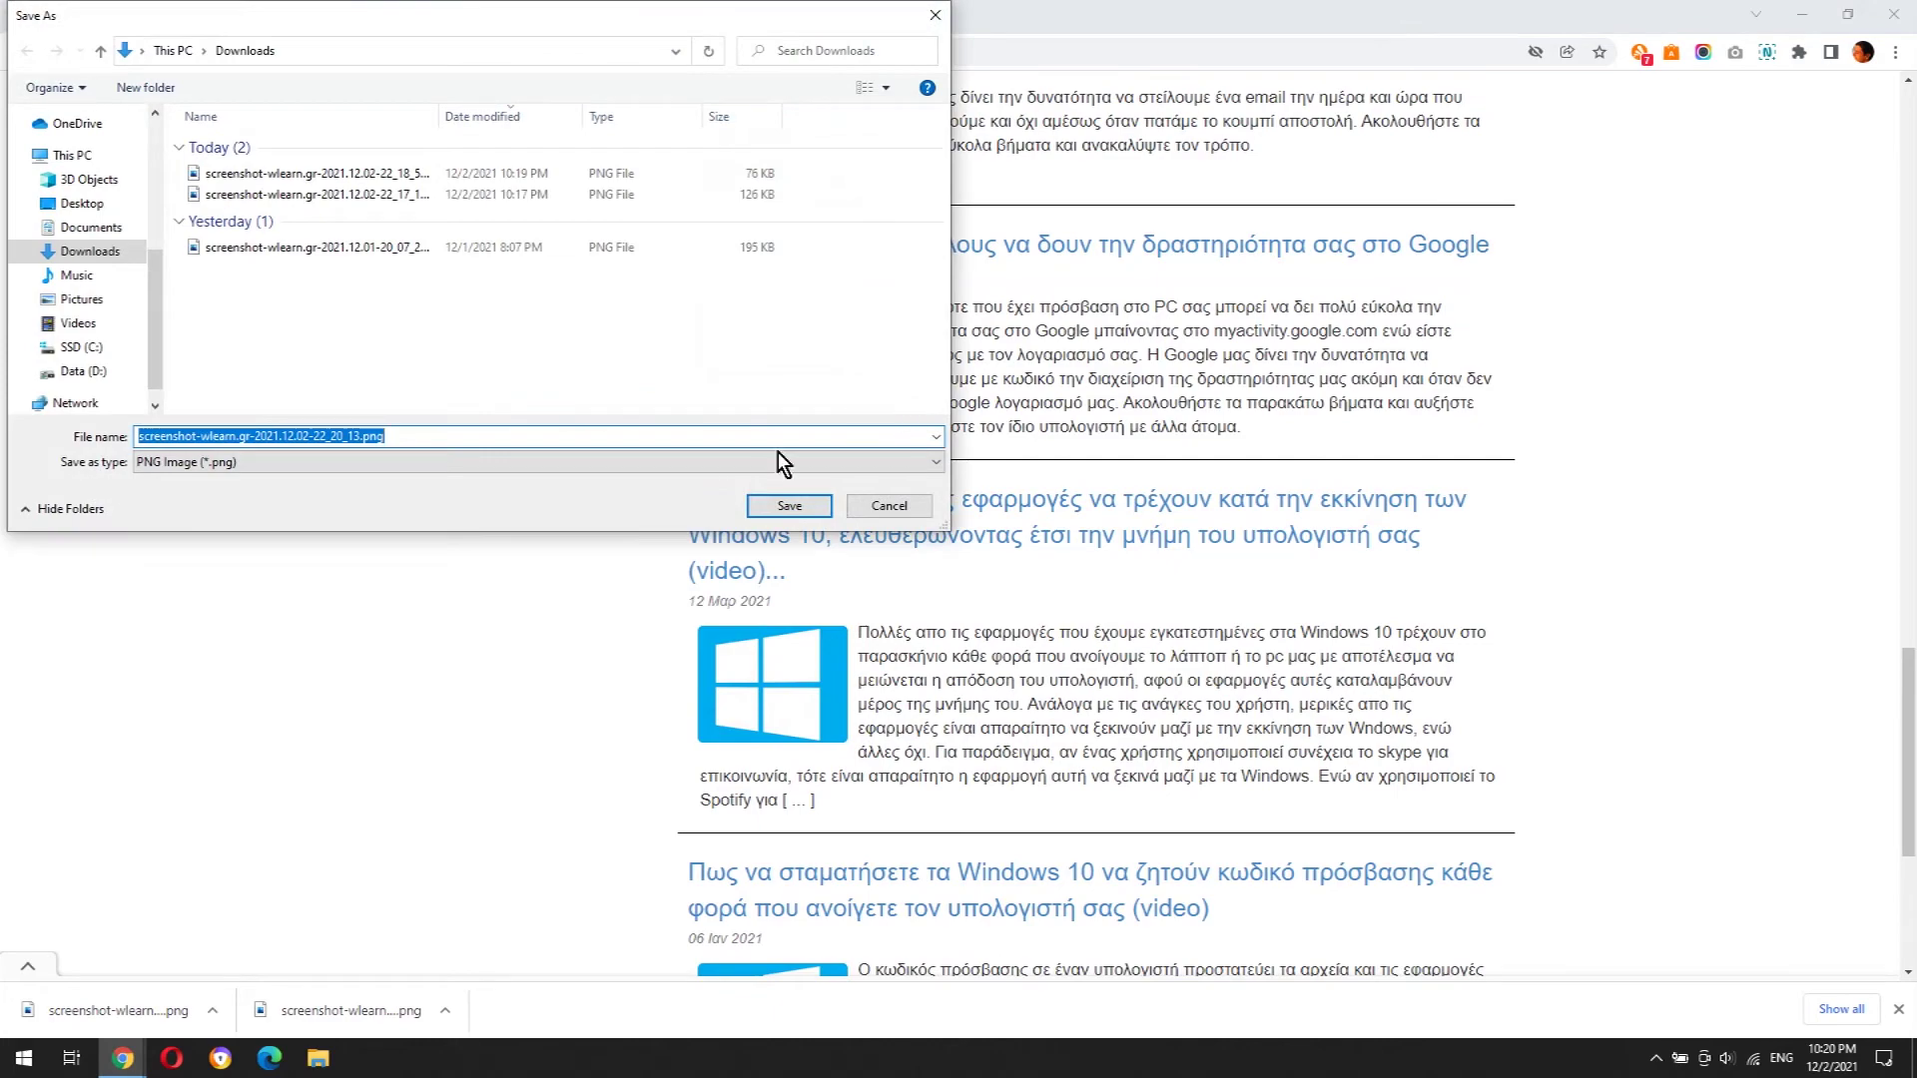
pyautogui.click(807, 507)
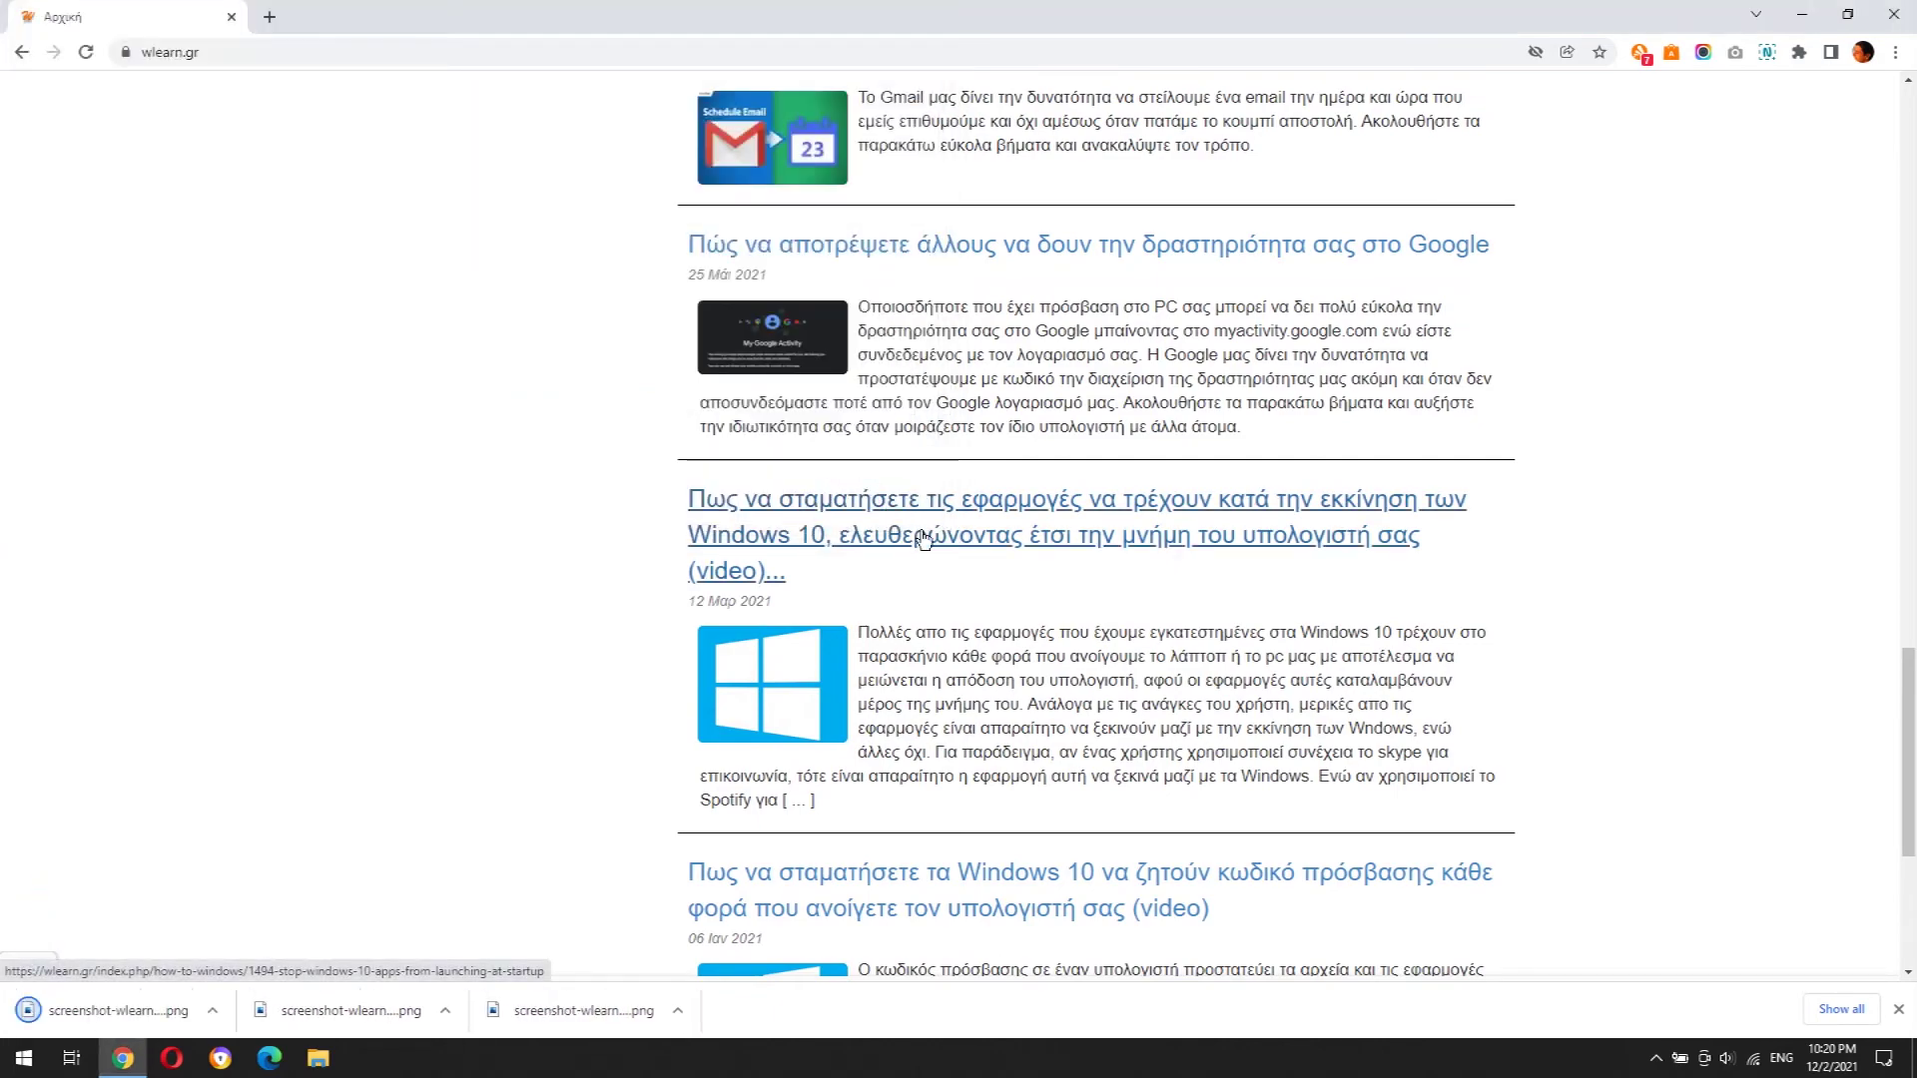
# Capture the entire wlearn.gr page as a 1920 x 3831 image, review it, and discard it unsaved
pyautogui.press('Home')
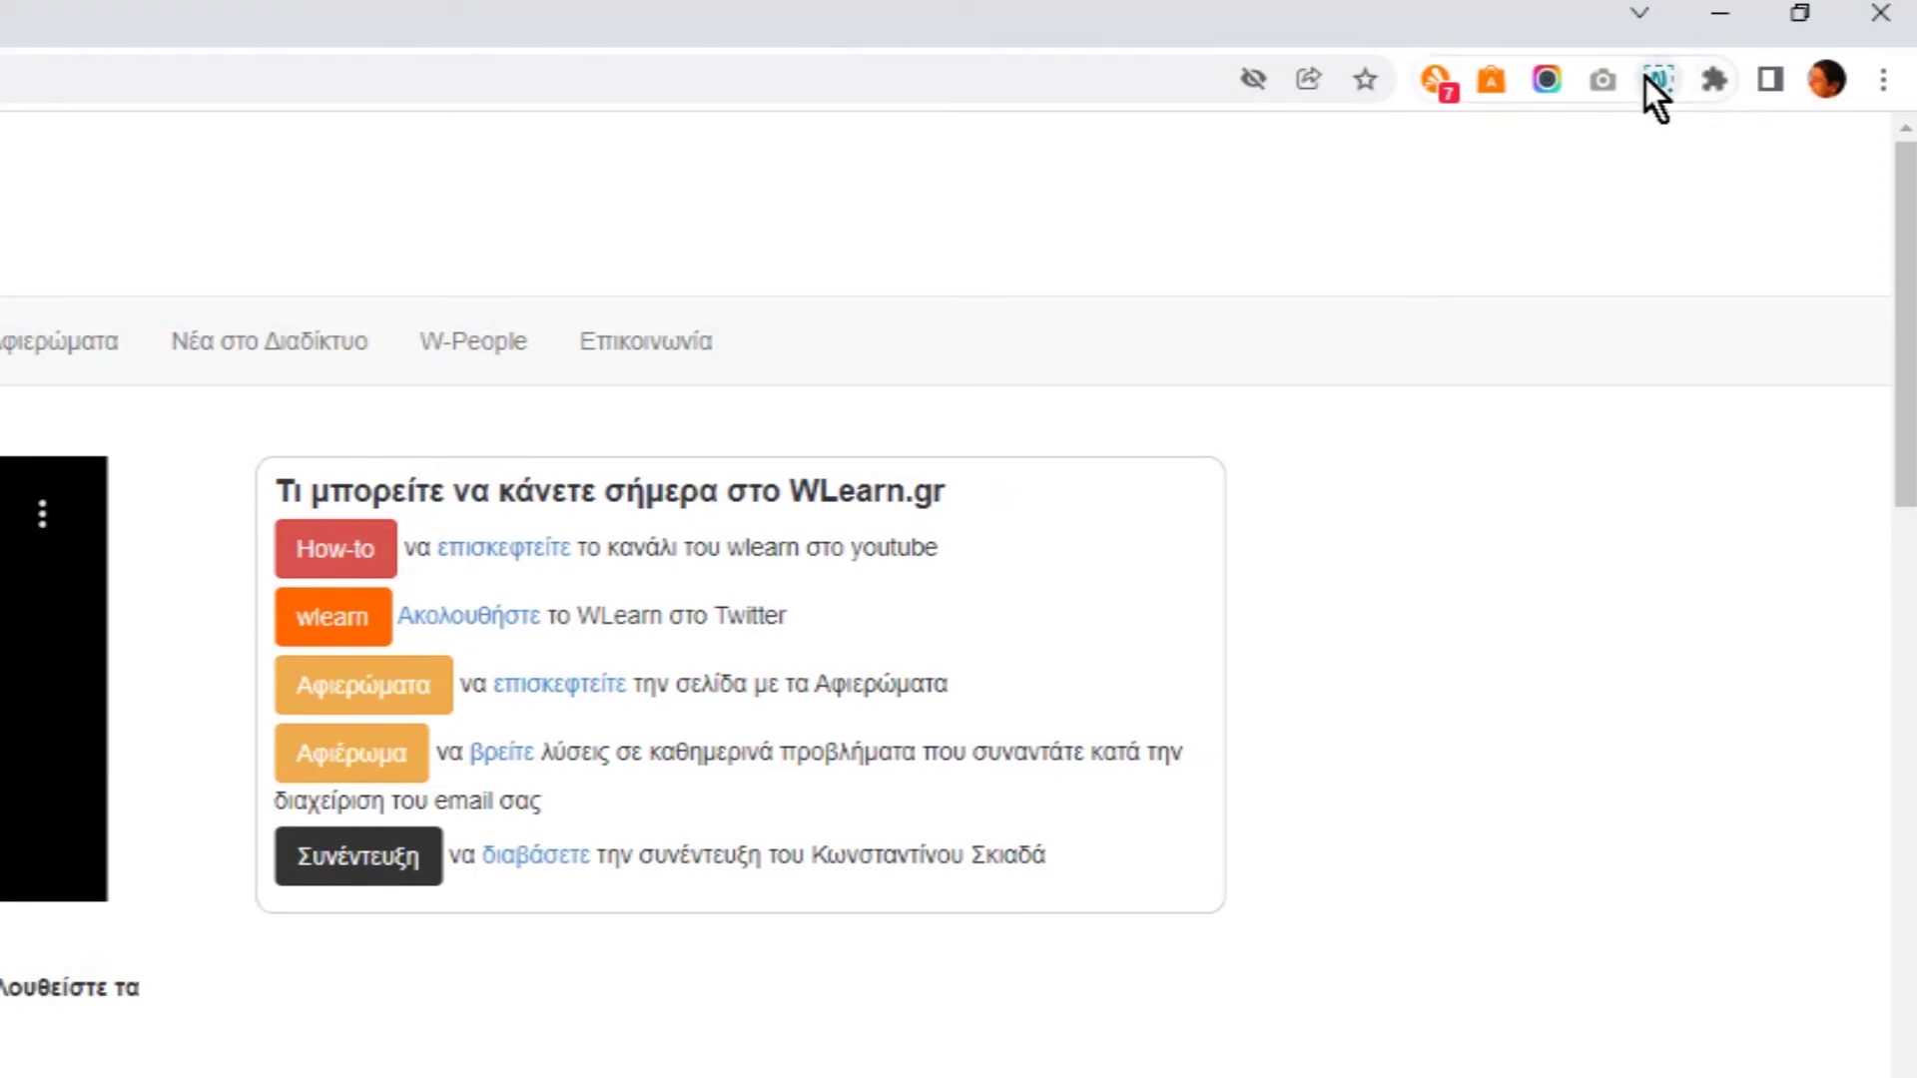
pyautogui.click(1657, 80)
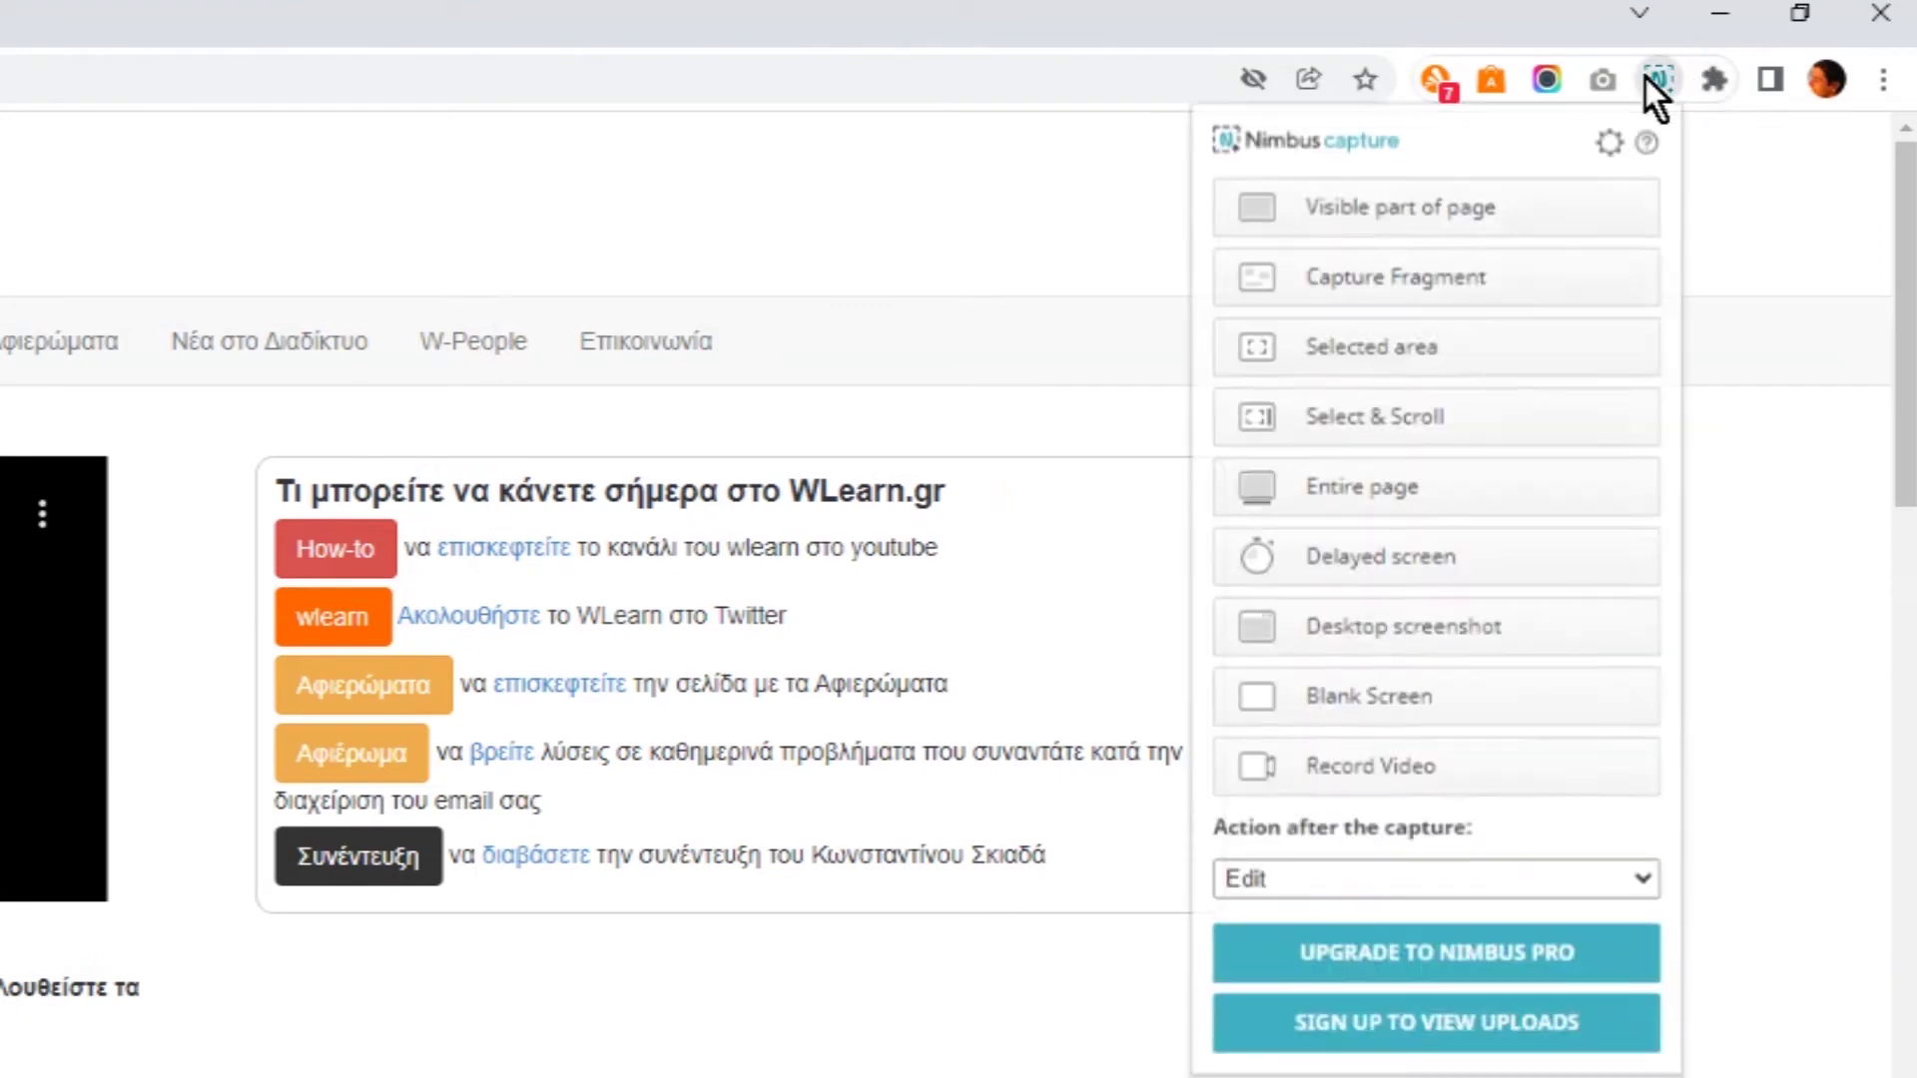
pyautogui.click(1444, 486)
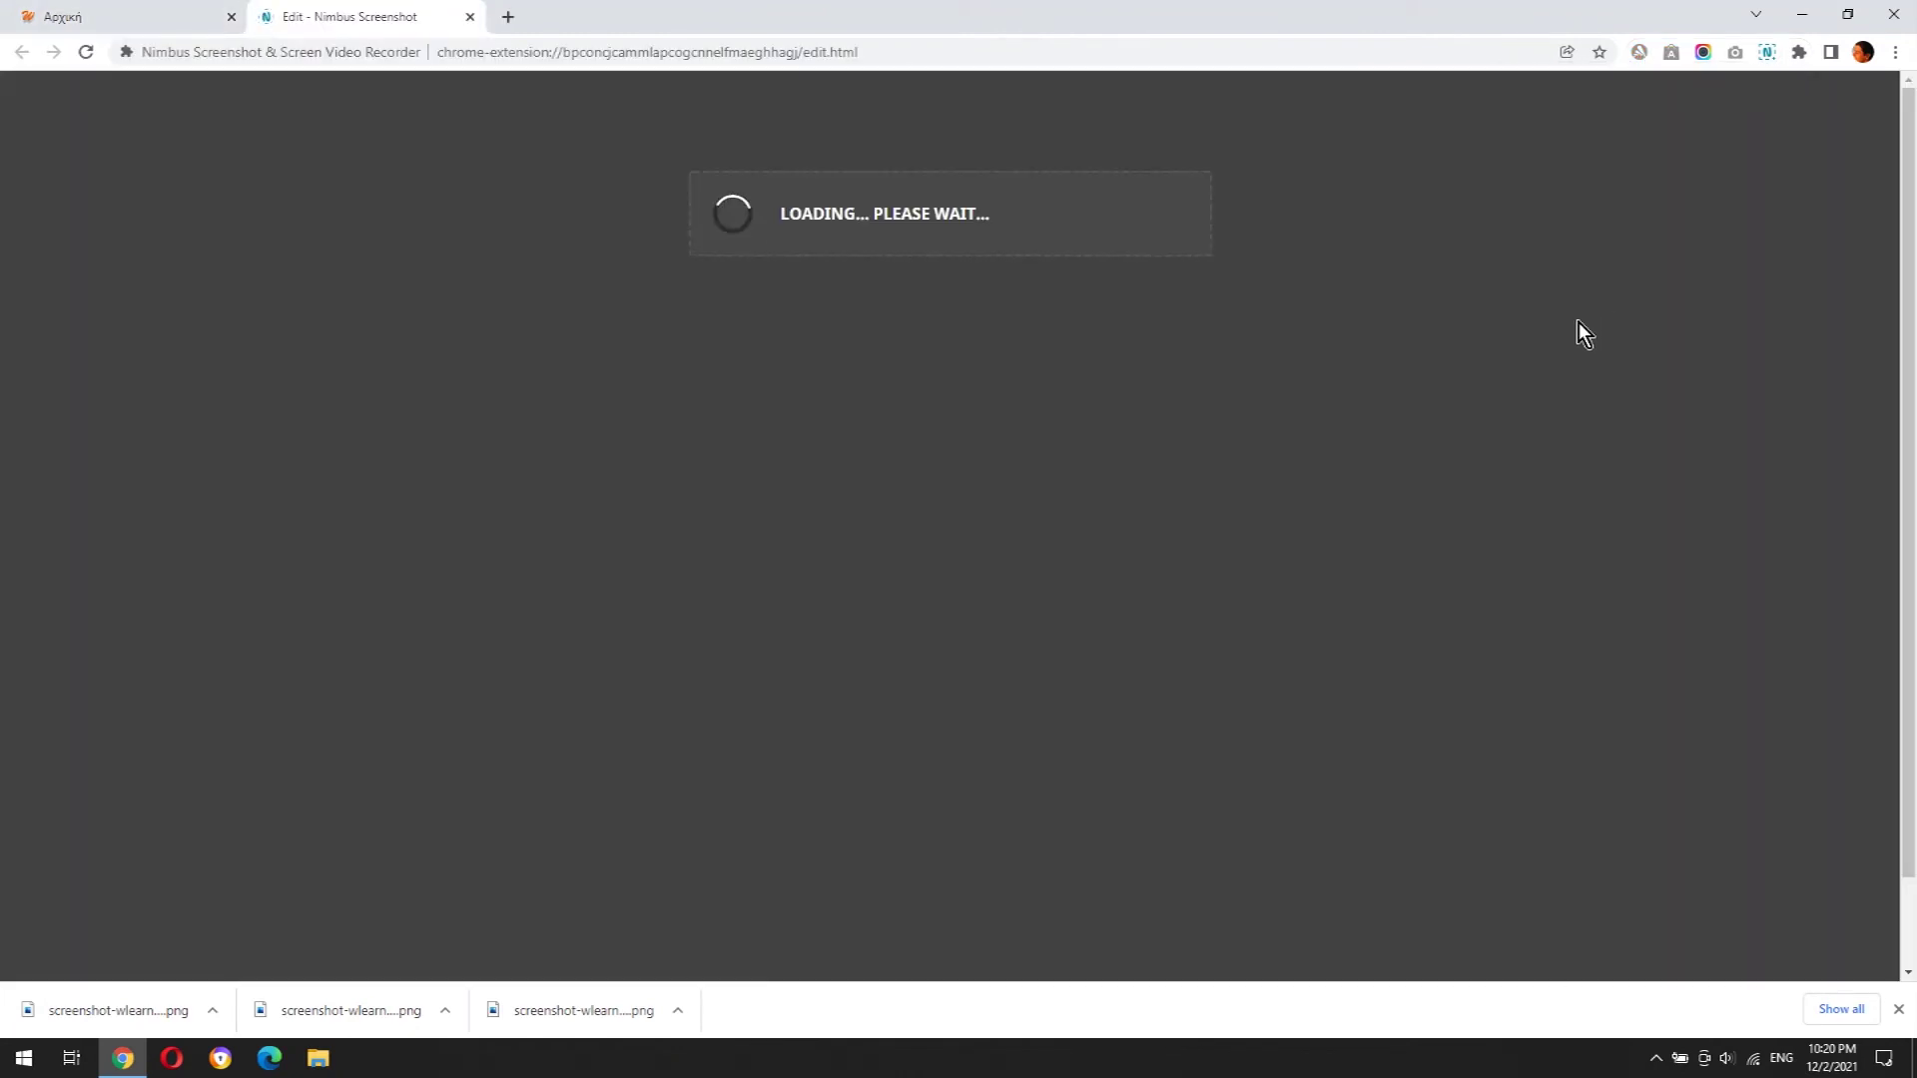
pyautogui.scroll(-15, 1298, 397)
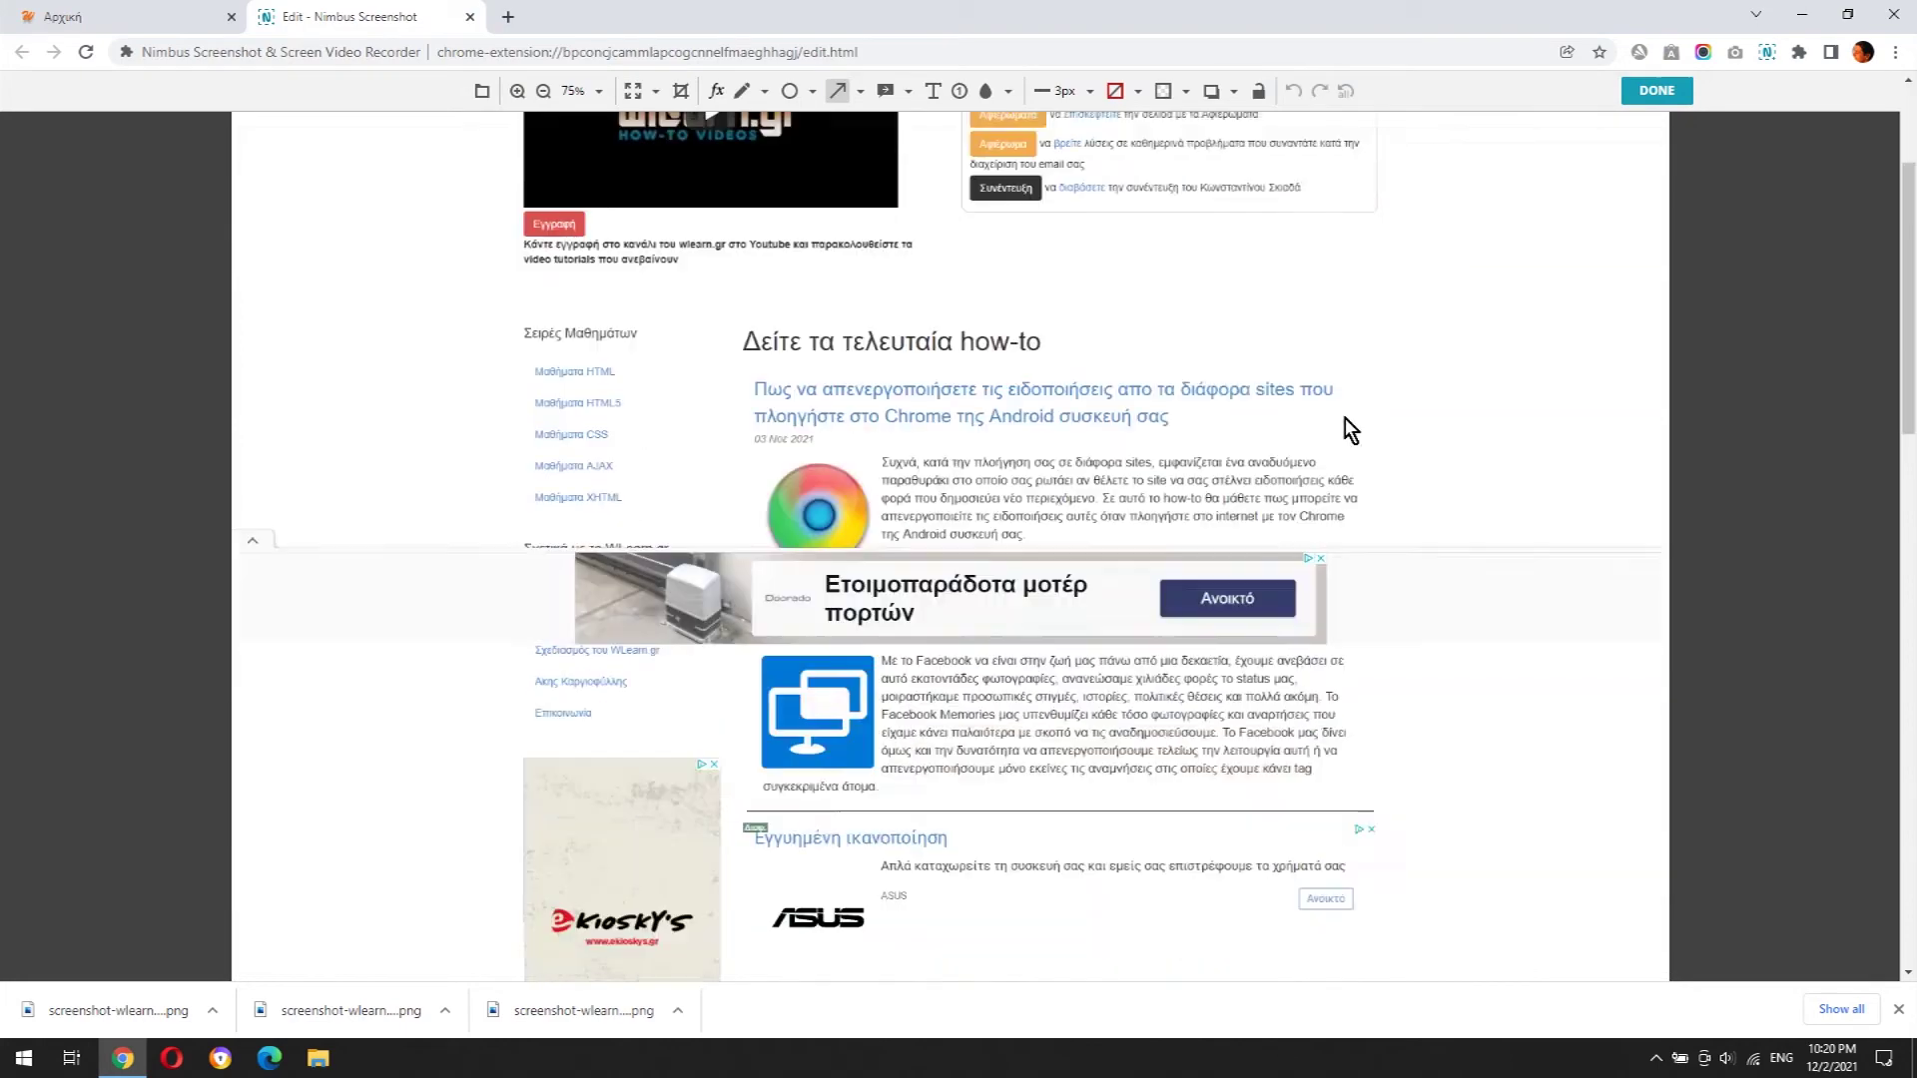
pyautogui.scroll(-8, 1378, 429)
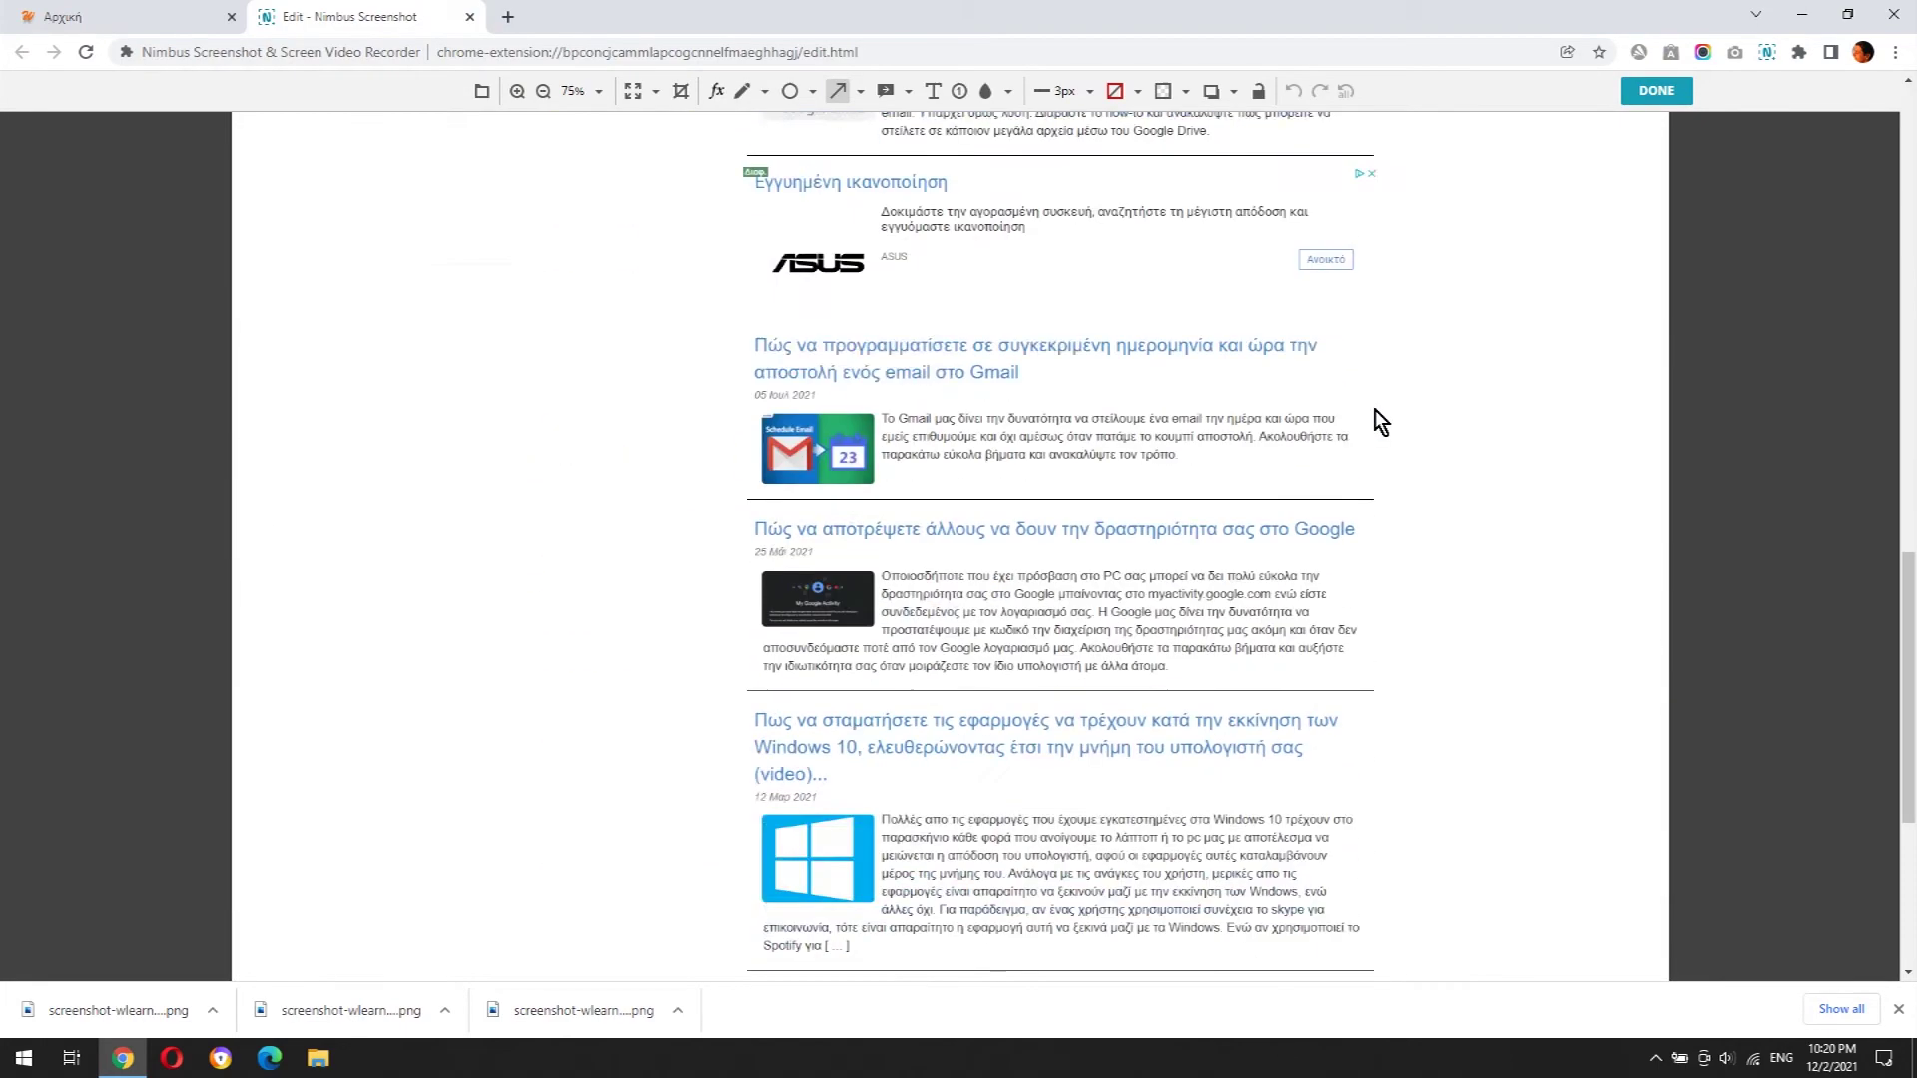
pyautogui.scroll(6, 1393, 405)
pyautogui.scroll(10, 1393, 398)
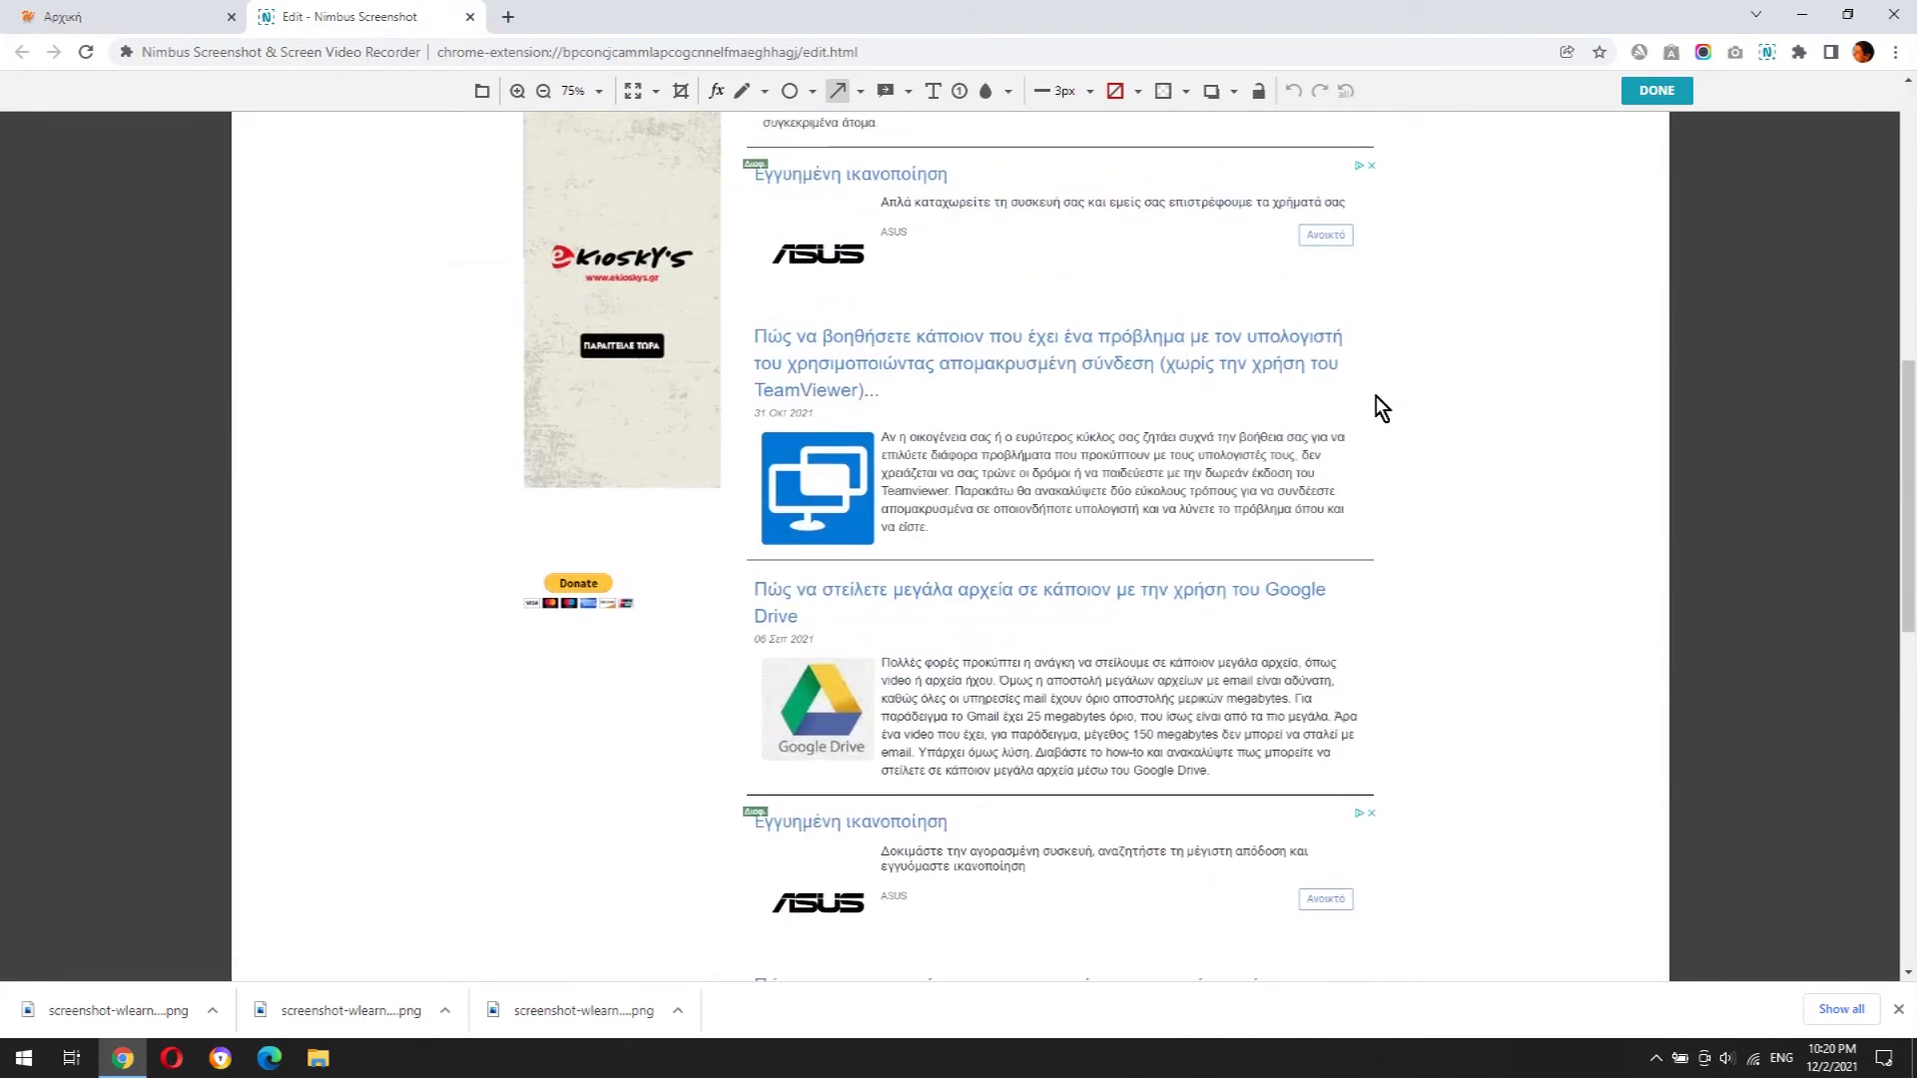
pyautogui.scroll(2, 1388, 385)
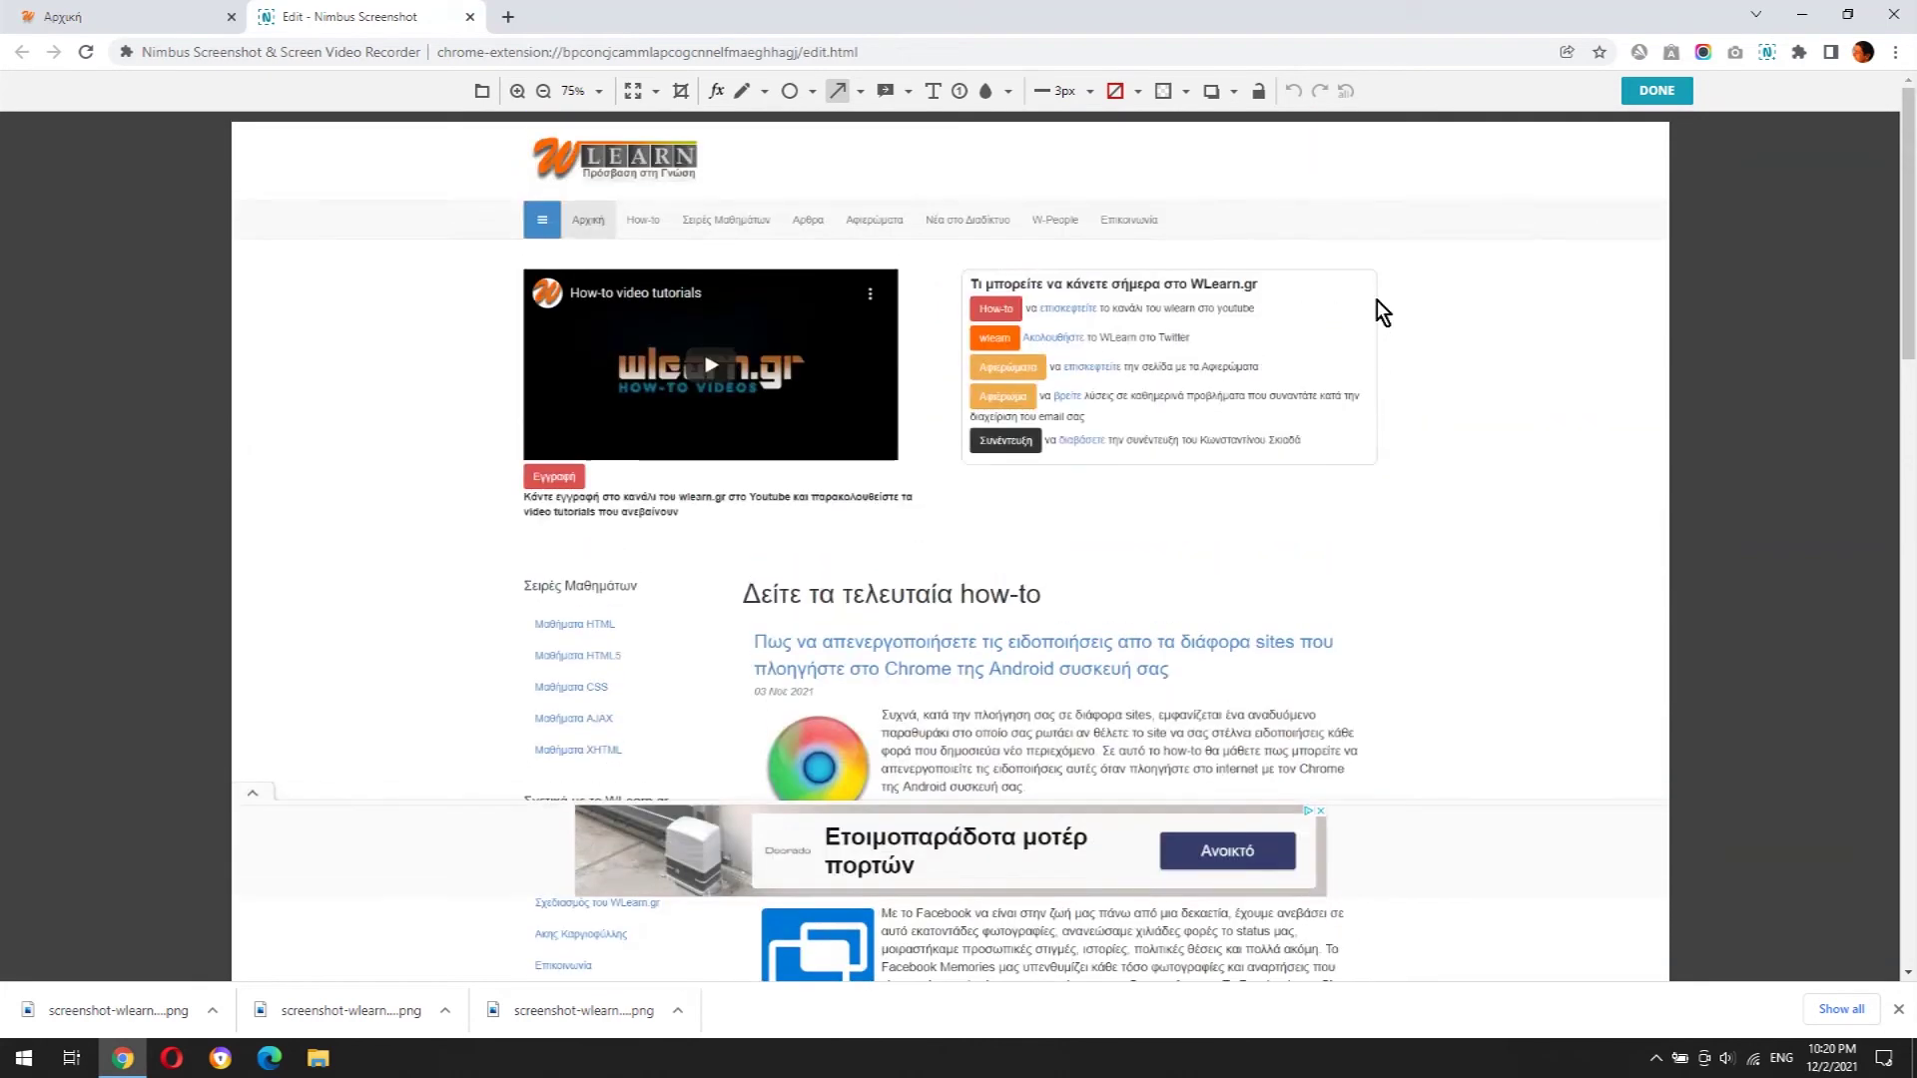
pyautogui.click(1655, 96)
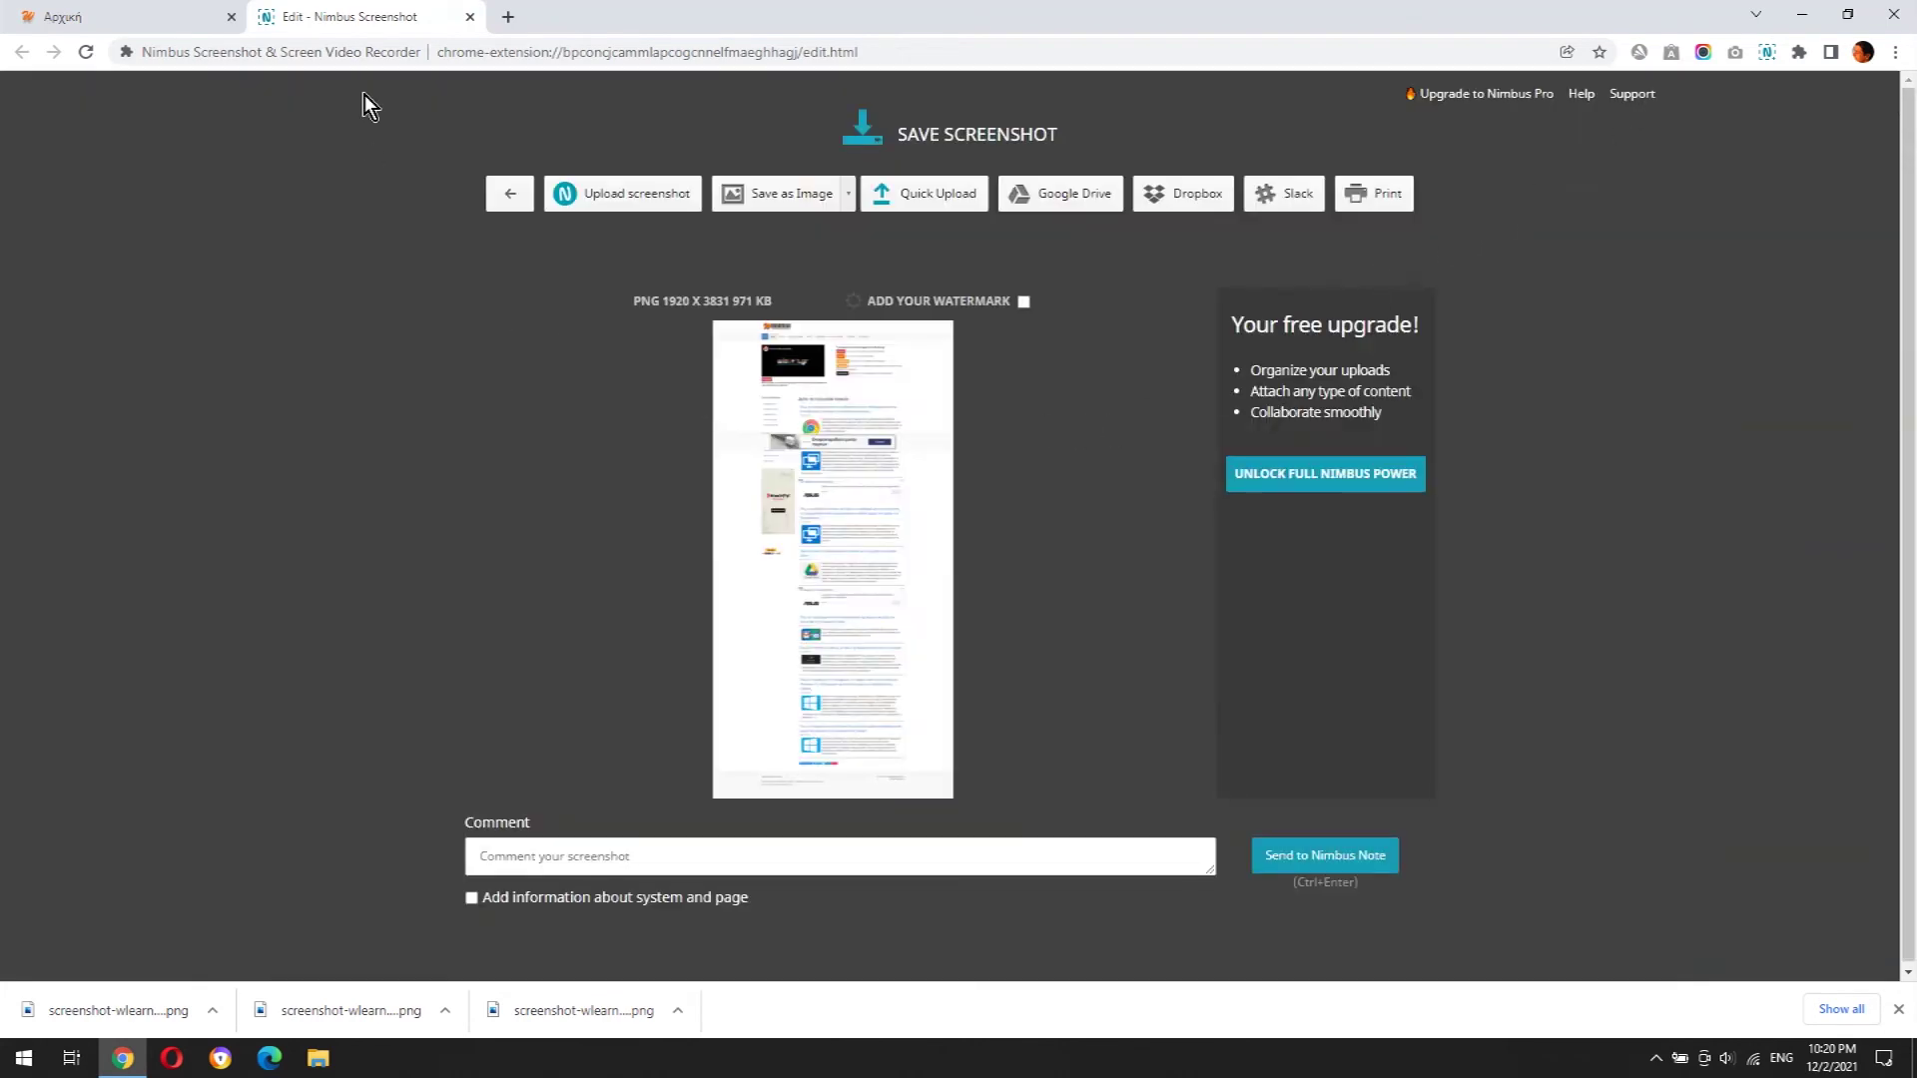
pyautogui.click(469, 17)
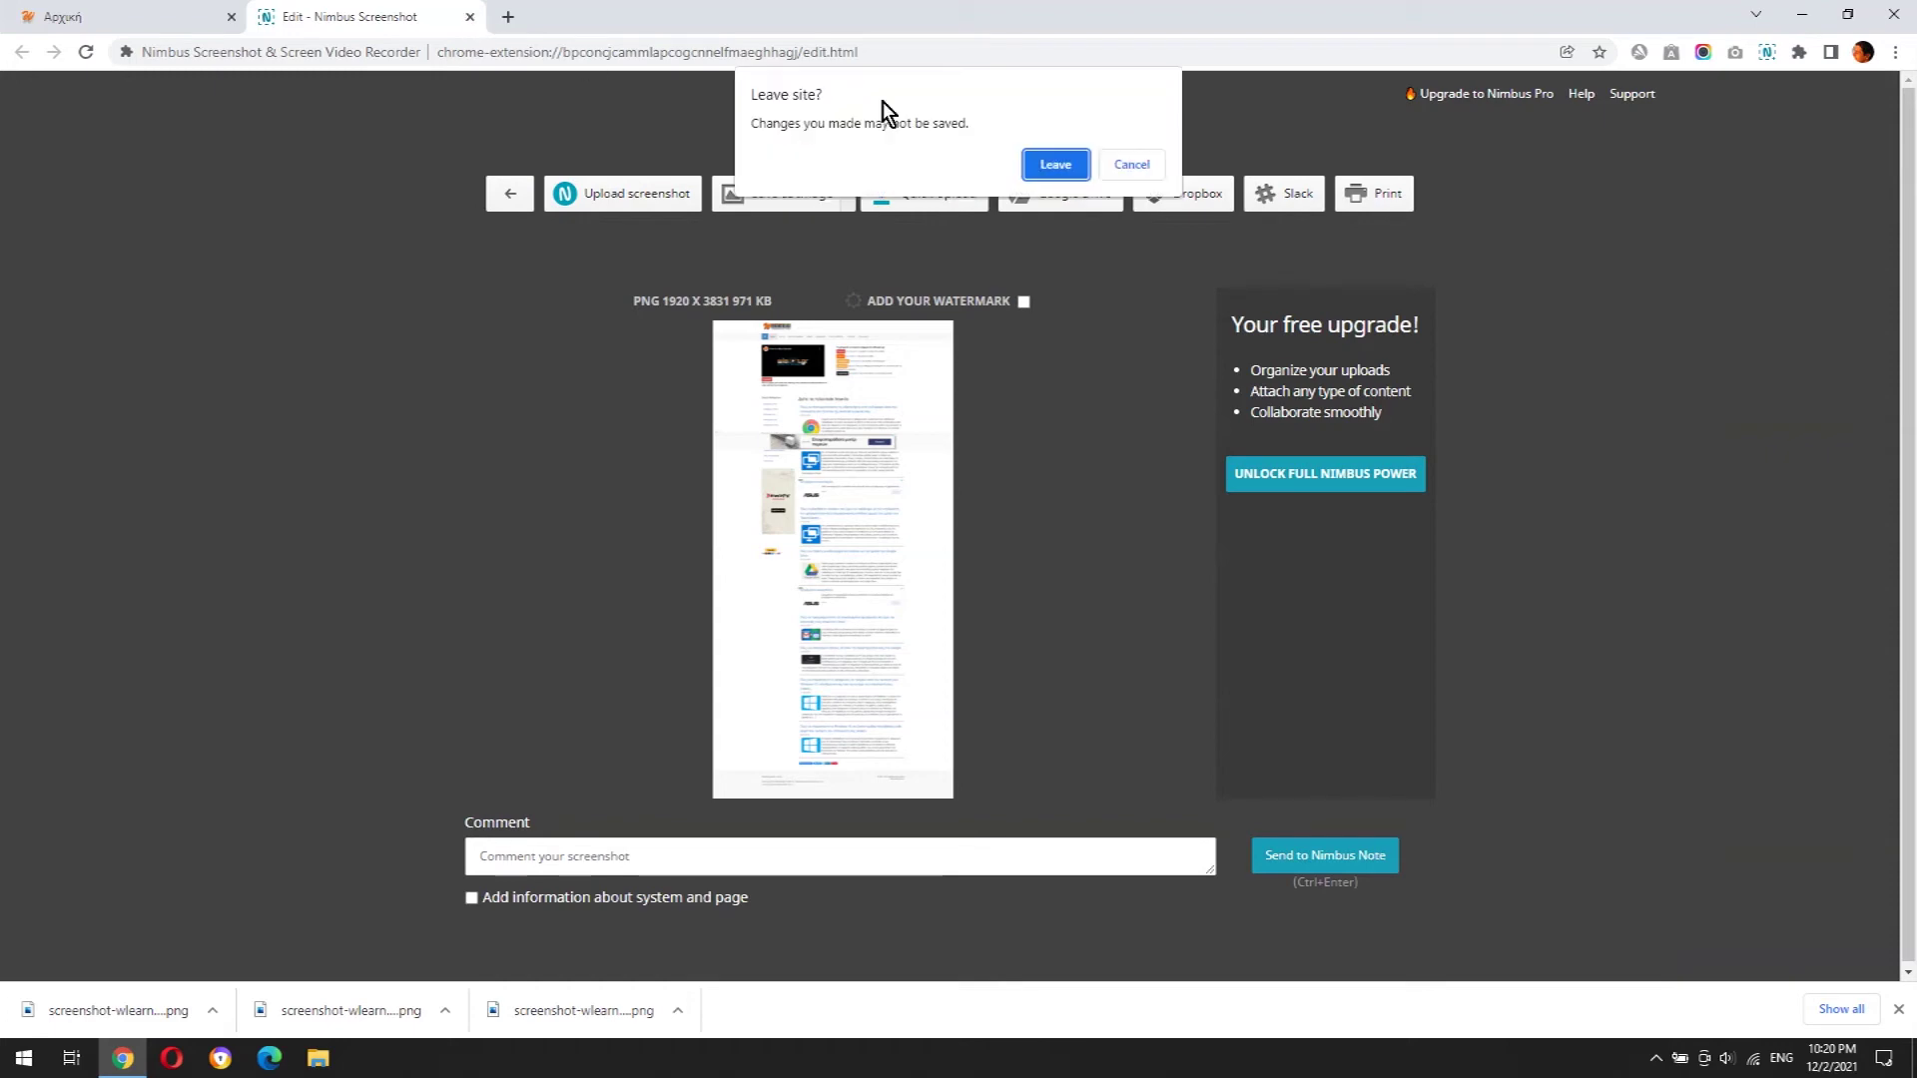
pyautogui.click(1057, 164)
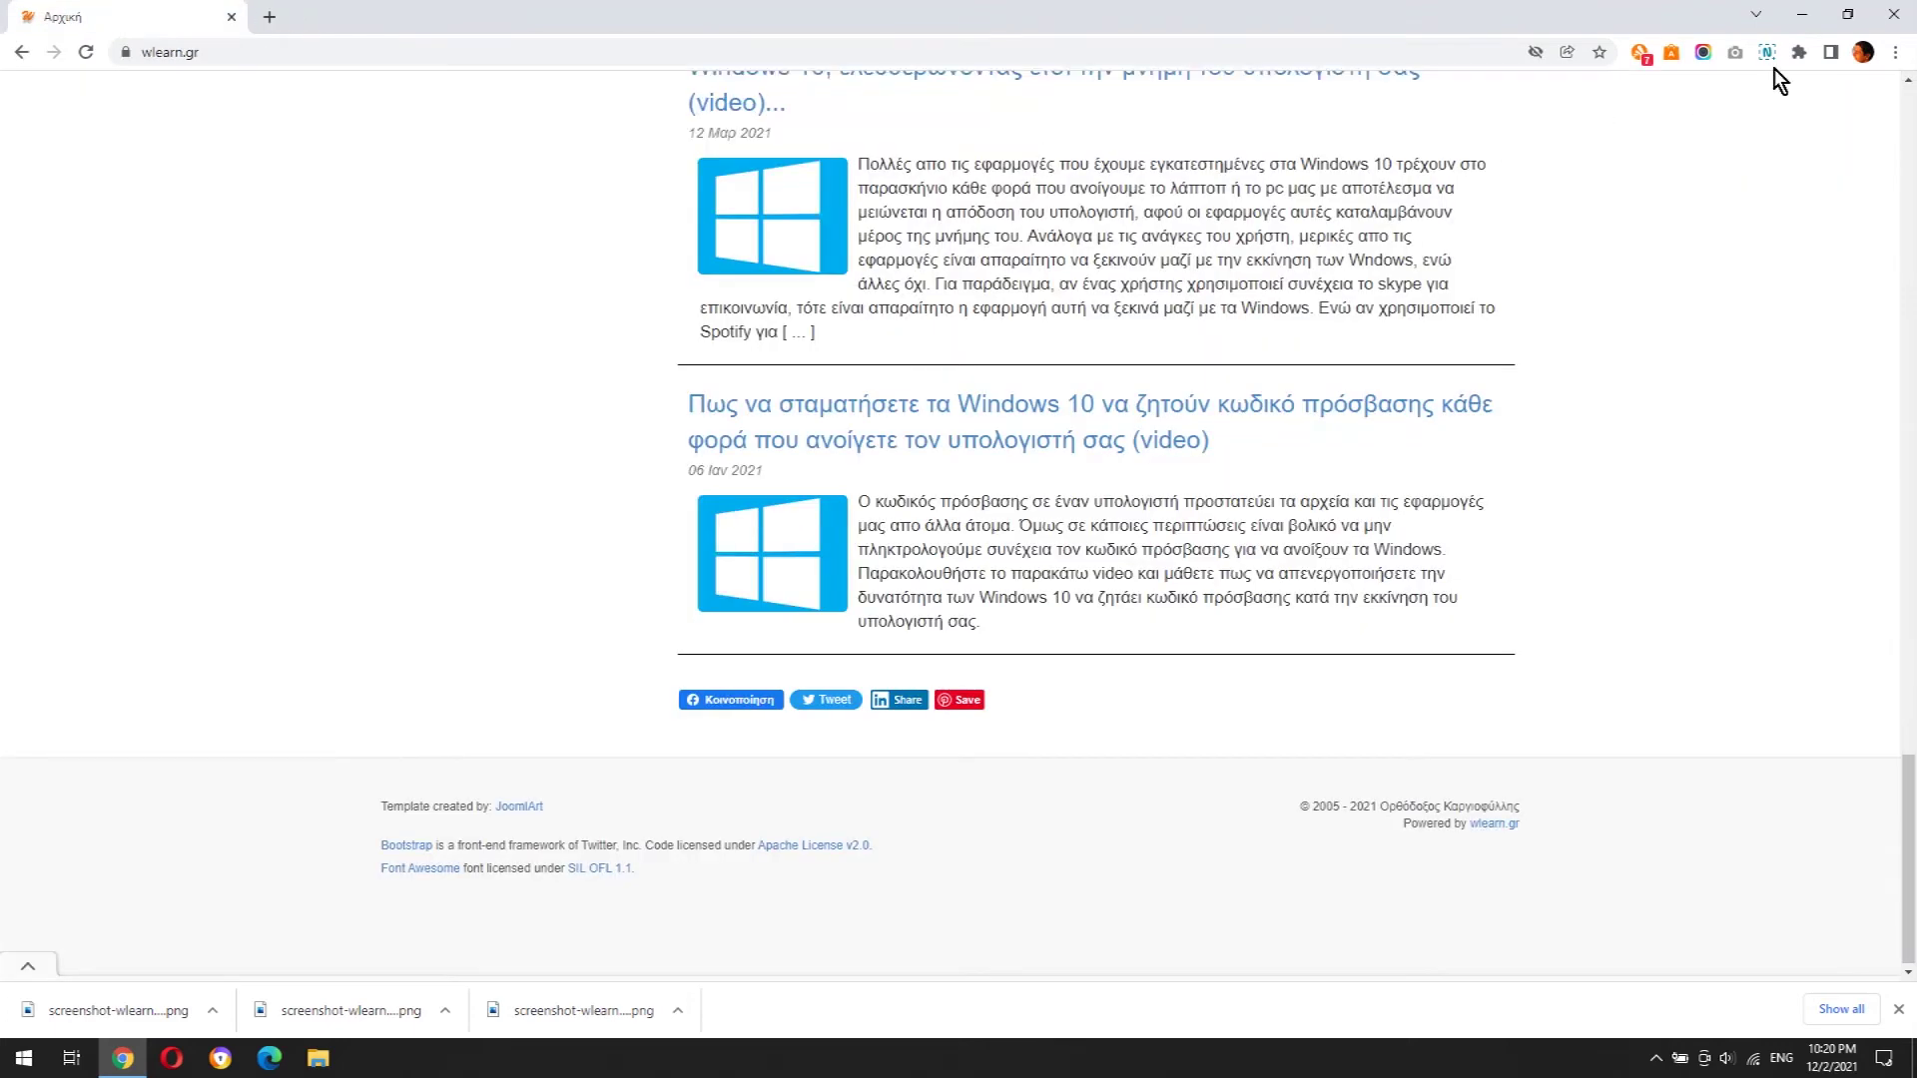
# Take a delayed 1920 x 912 screenshot of the wlearn.gr article list and discard it unsaved
pyautogui.click(1768, 52)
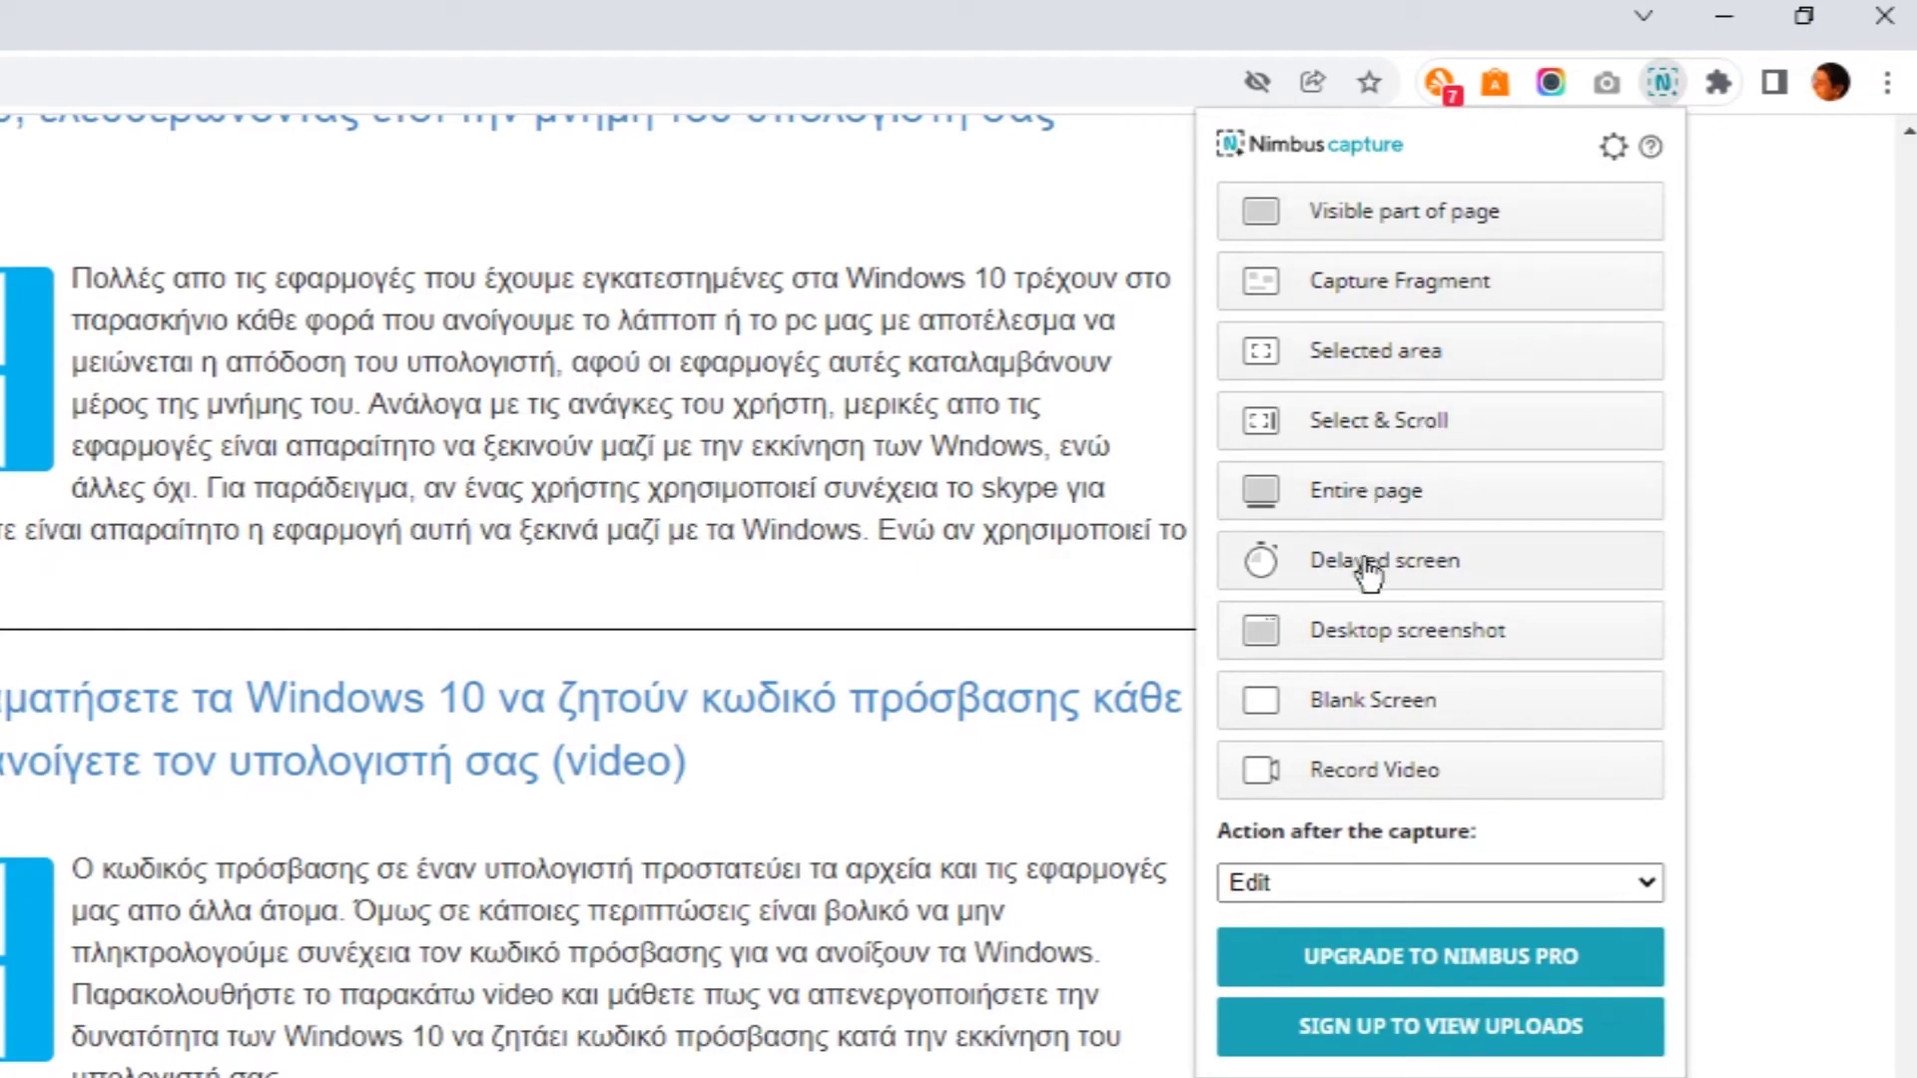
pyautogui.click(1419, 563)
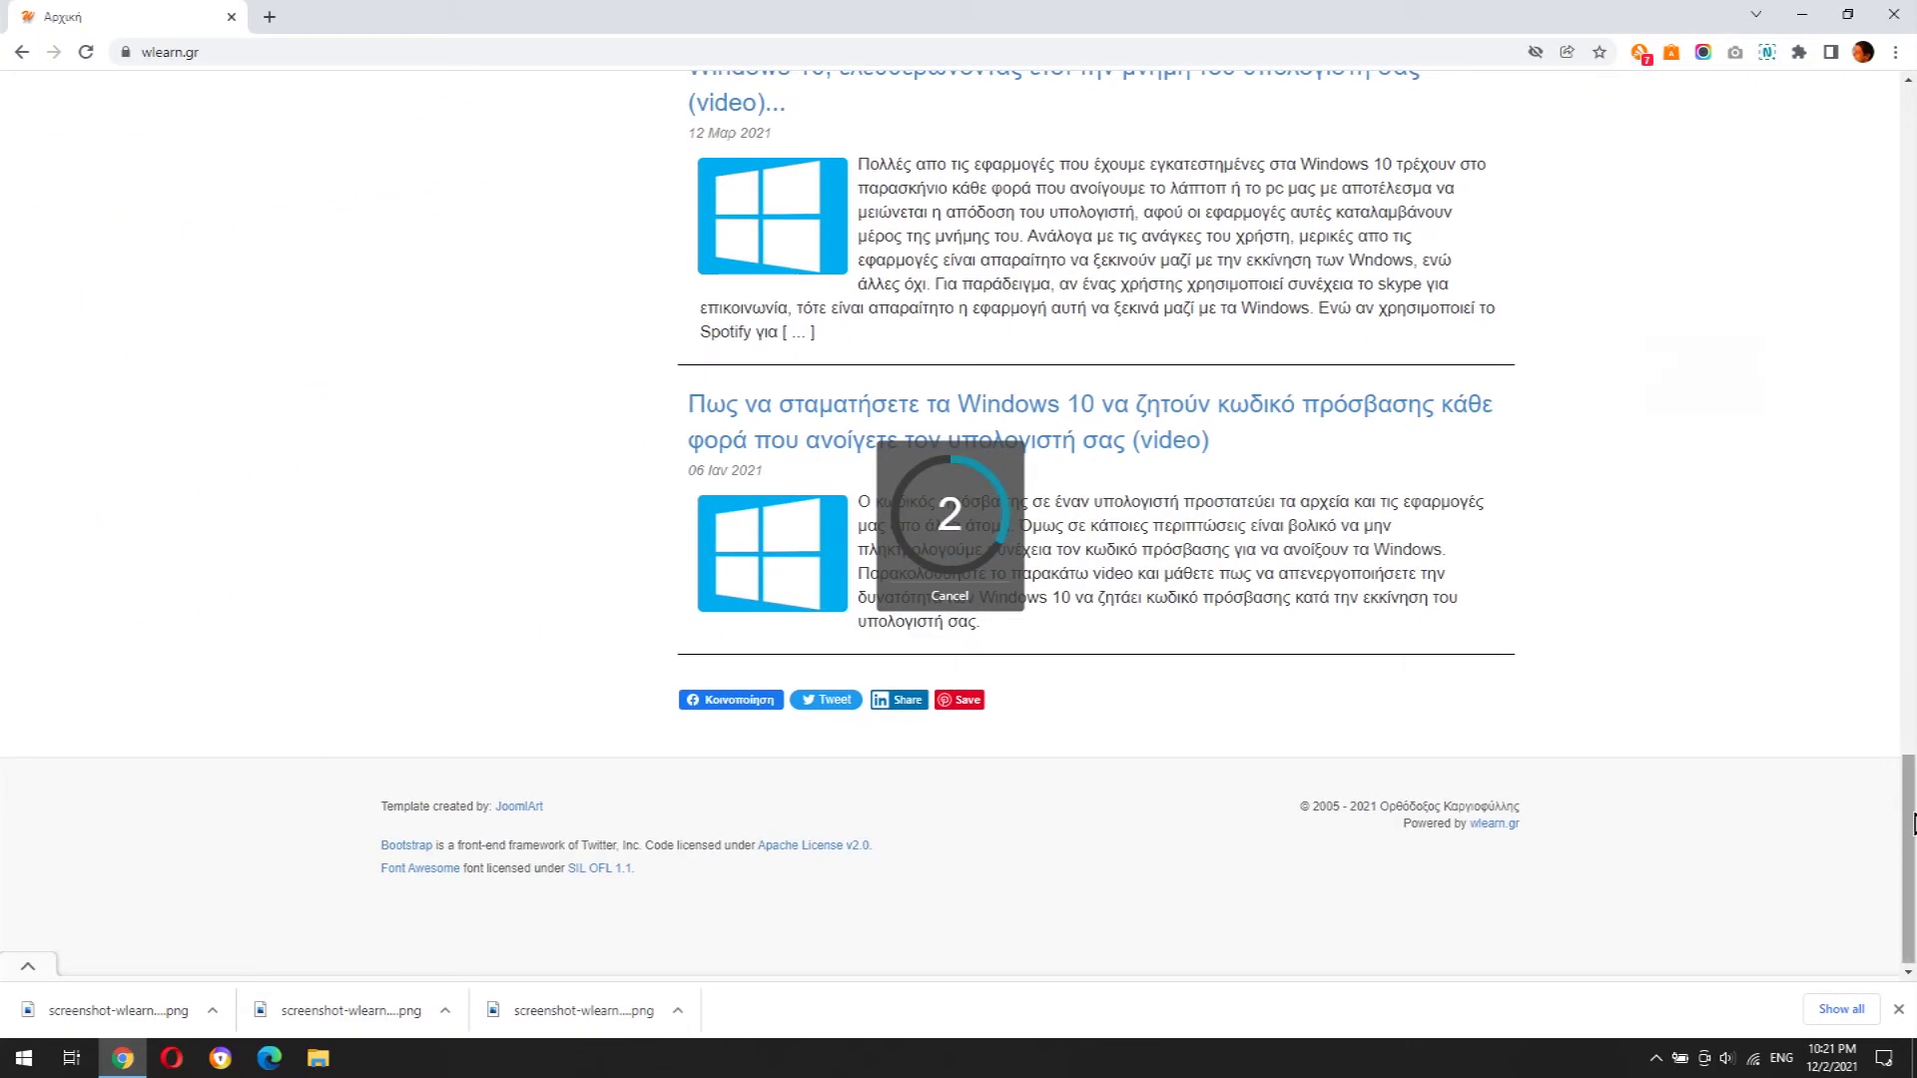
pyautogui.moveTo(1908, 805); pyautogui.dragTo(1897, 621)
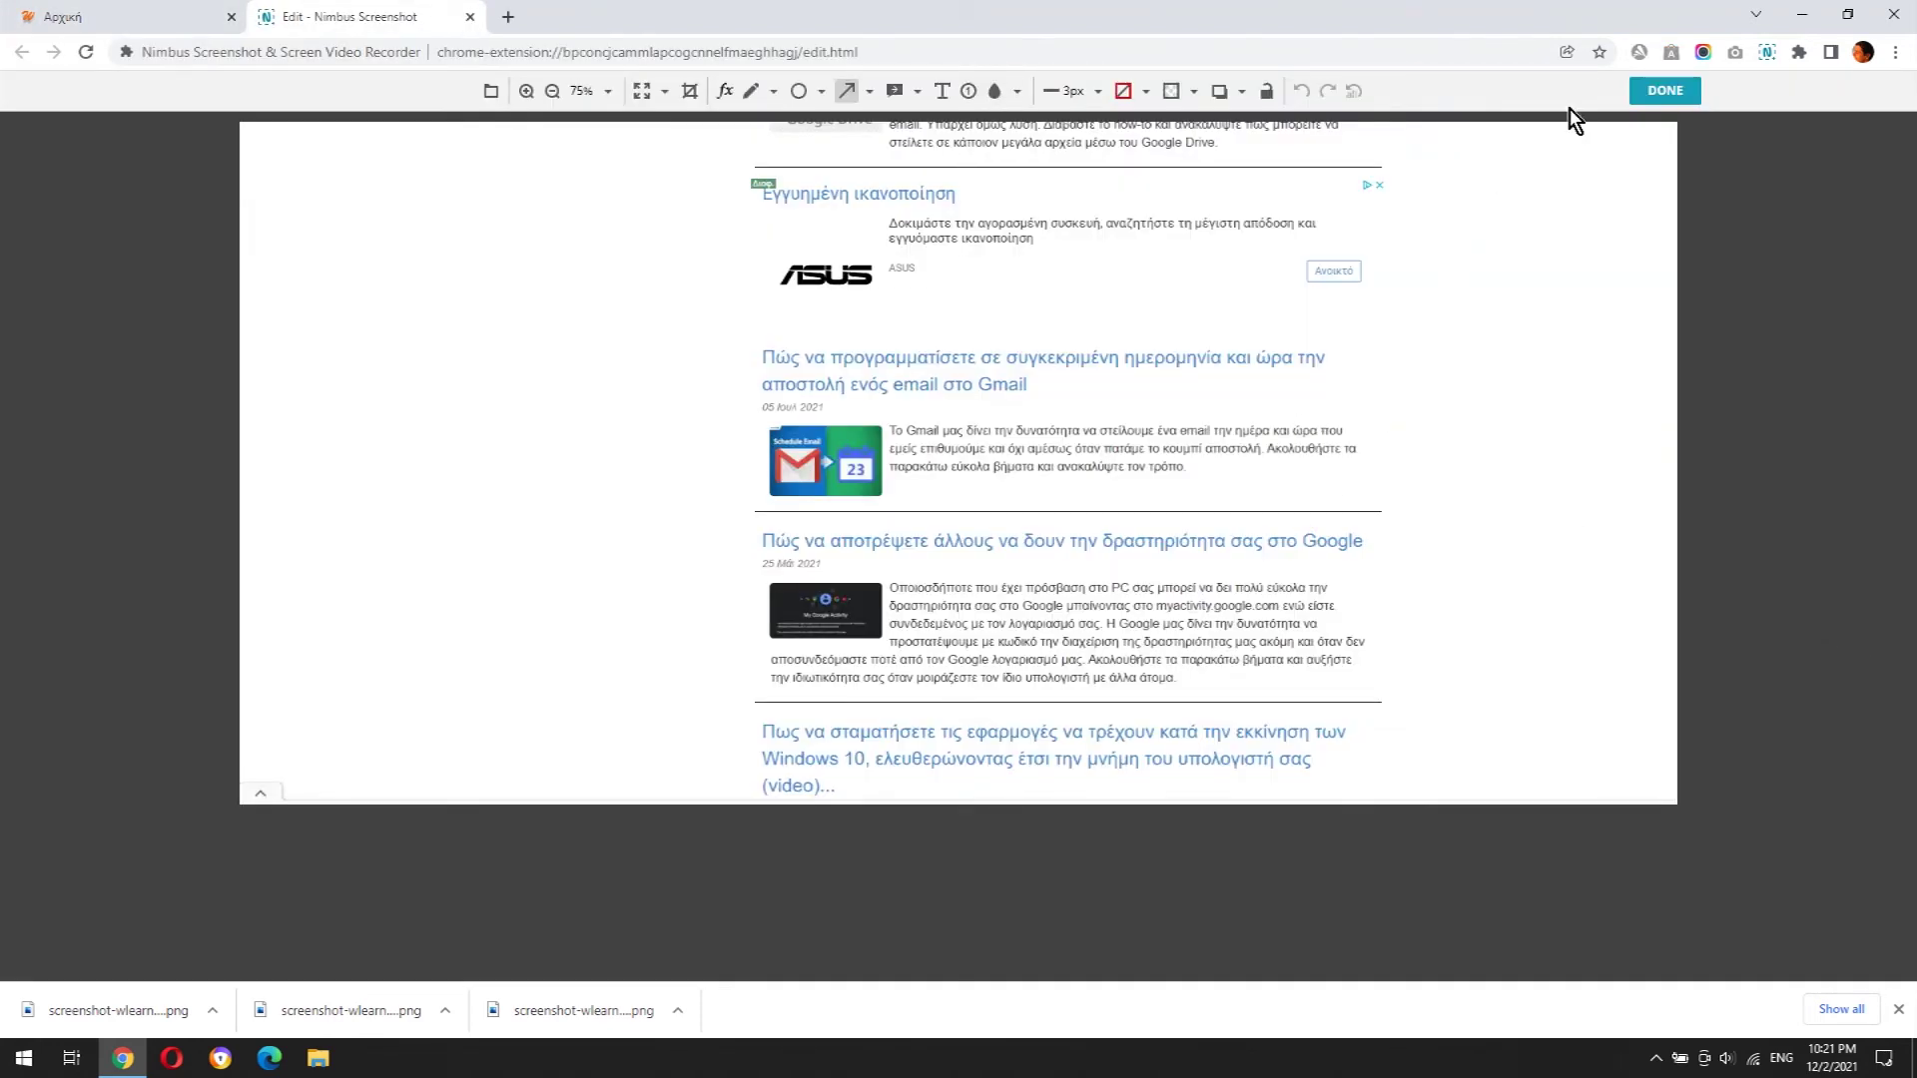
pyautogui.click(1664, 91)
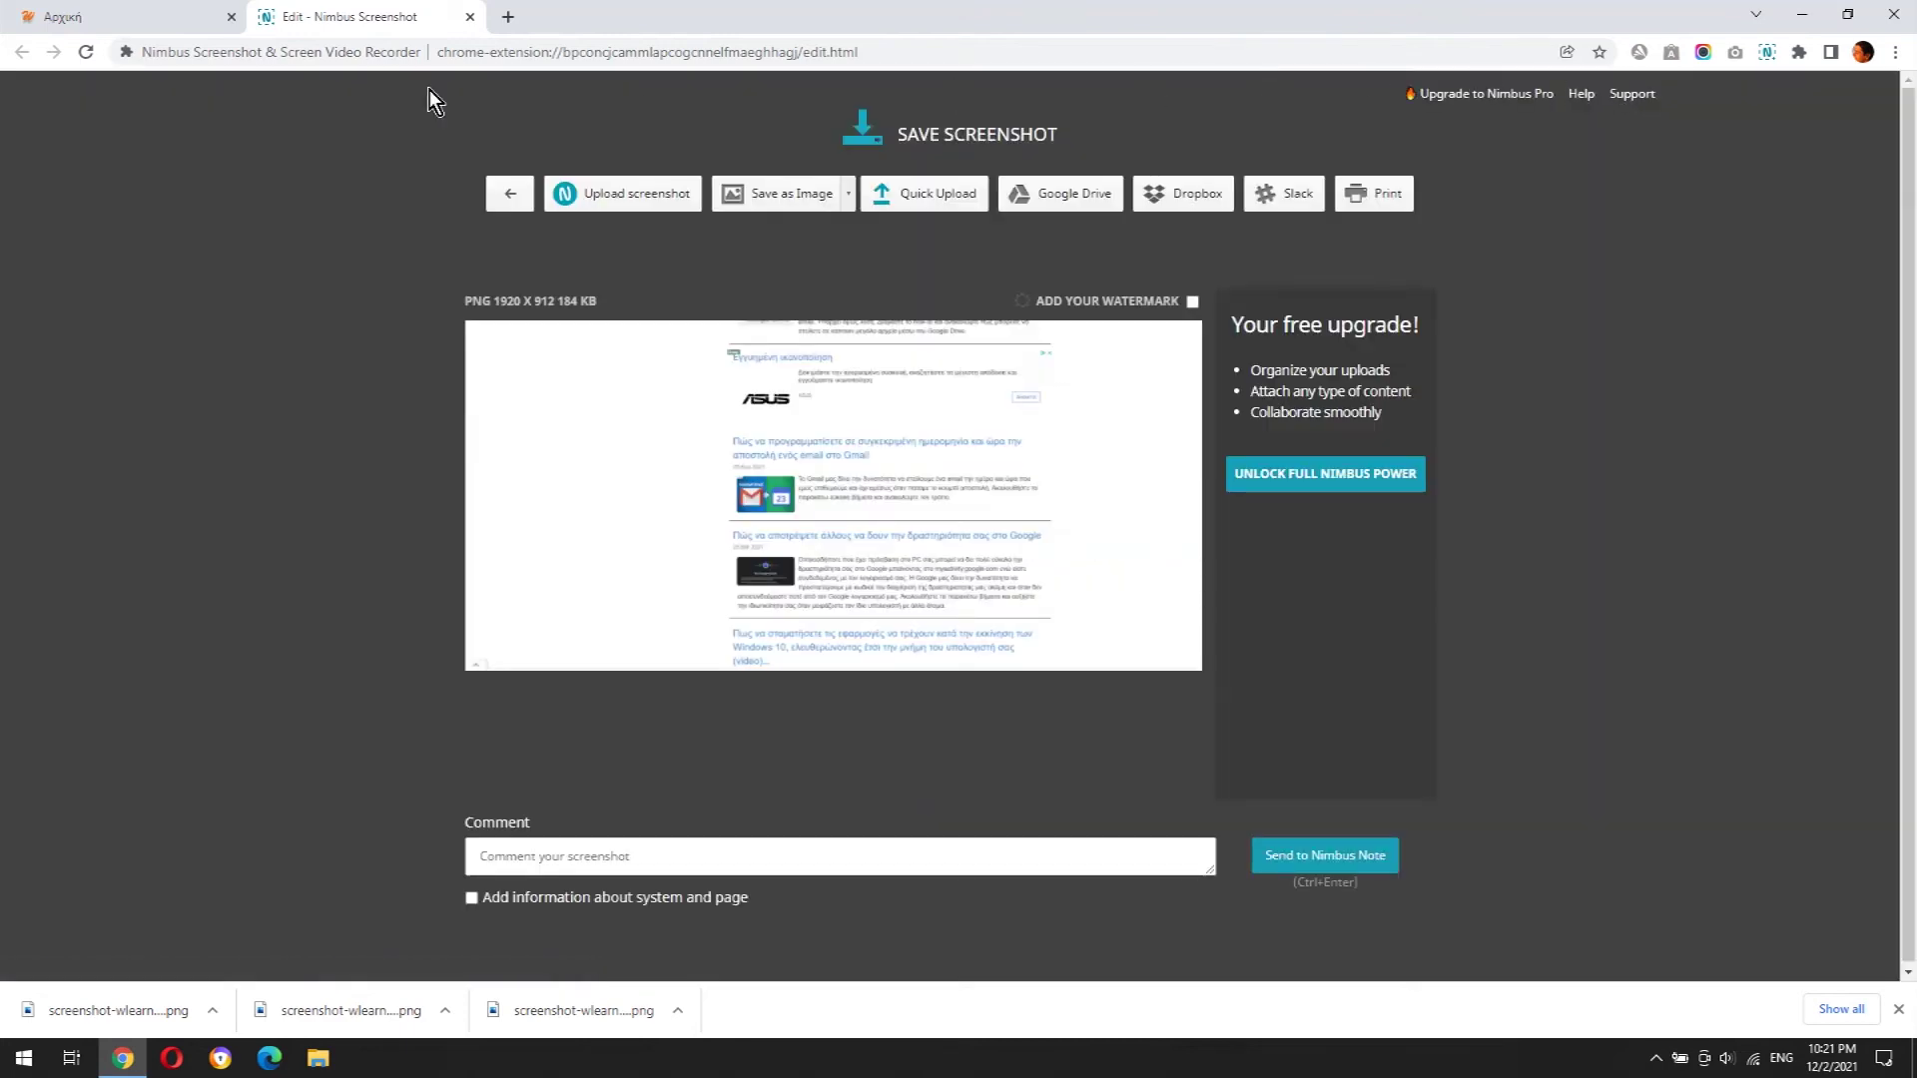
pyautogui.click(469, 18)
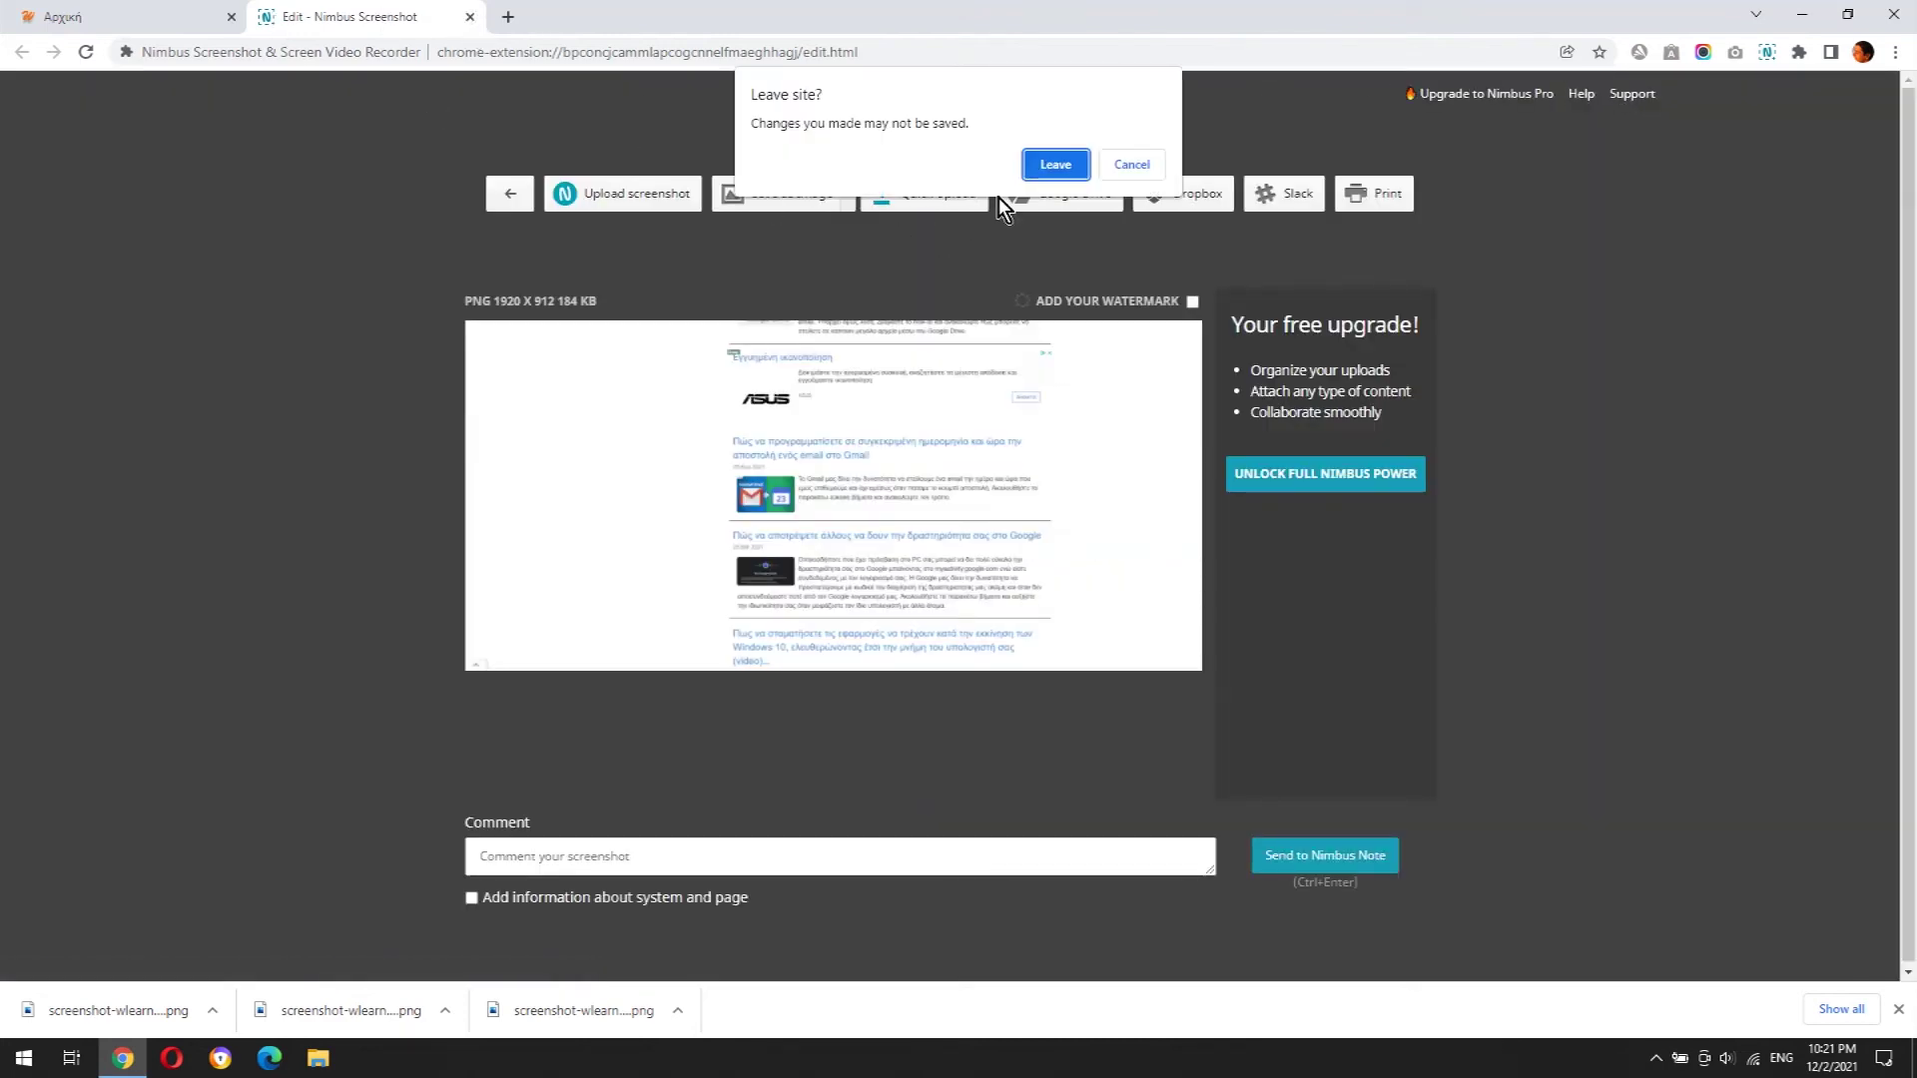
pyautogui.click(1054, 163)
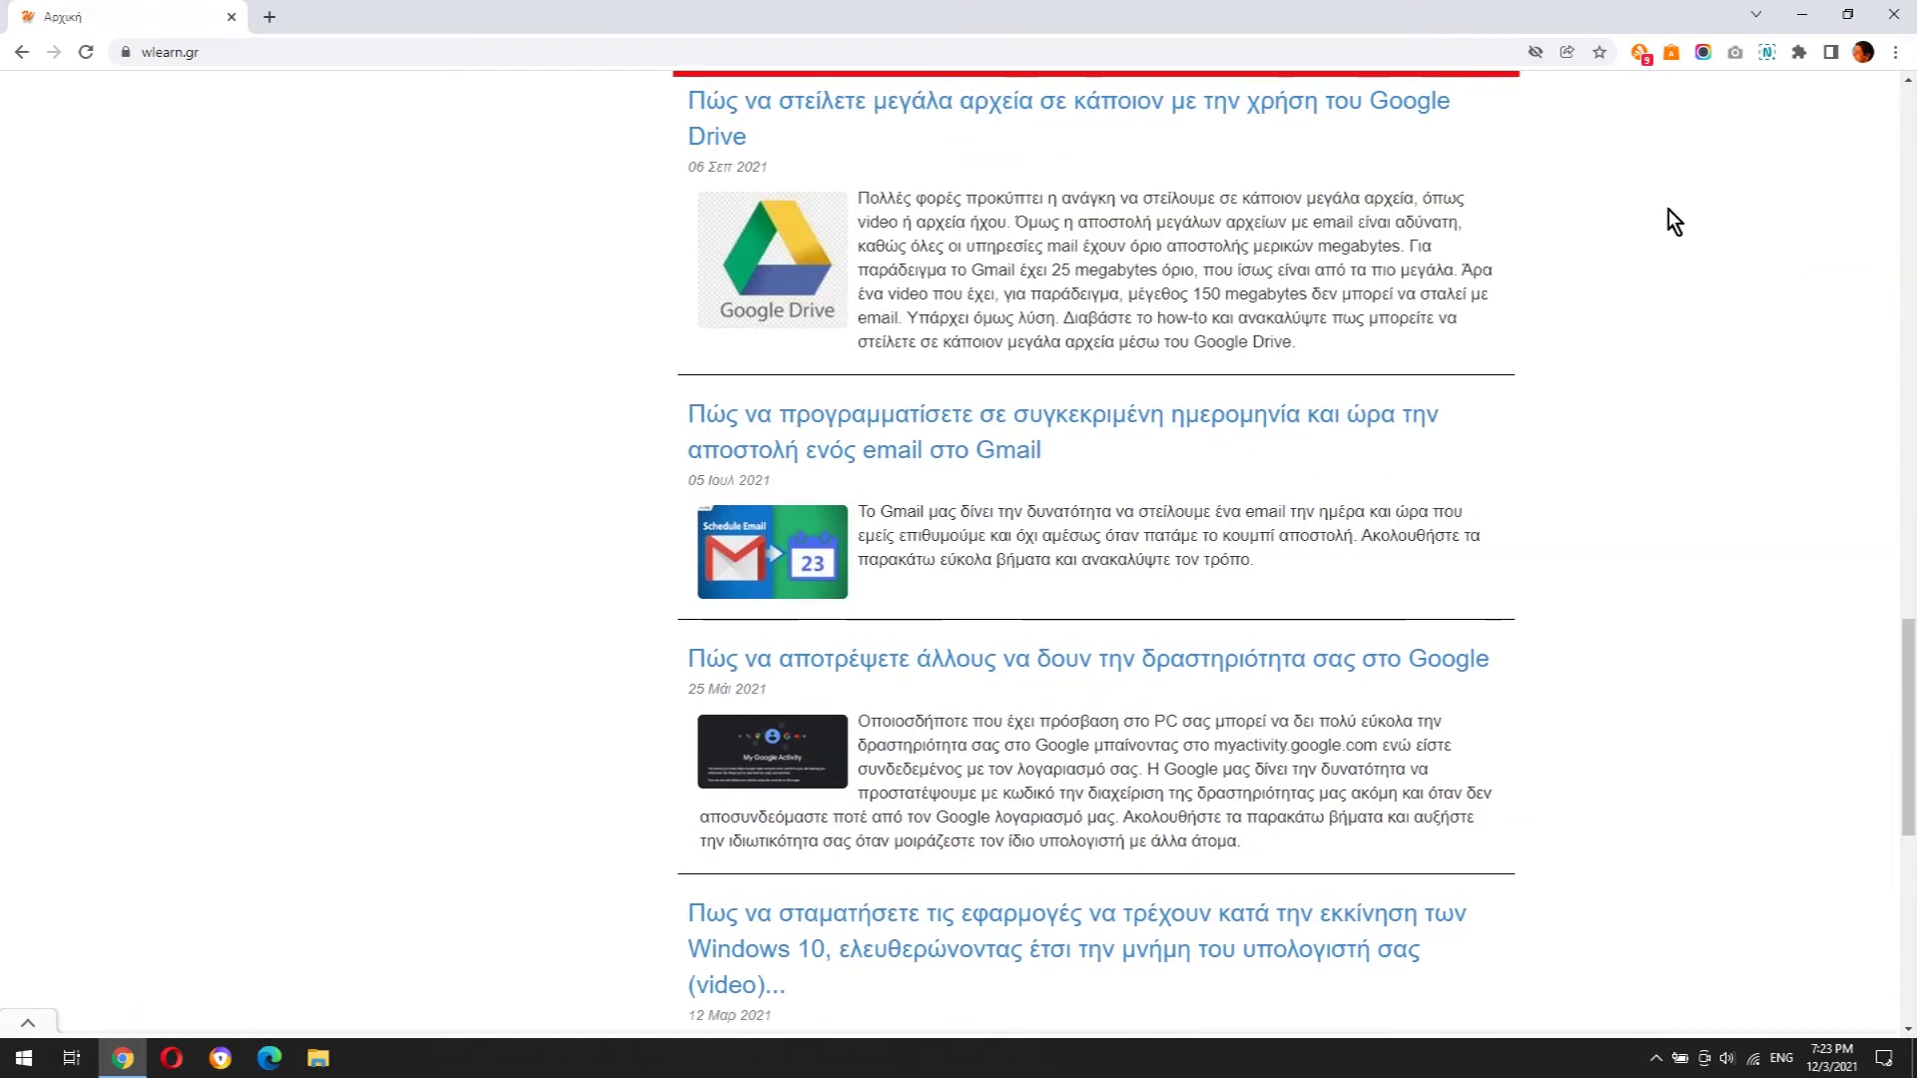
# Capture the entire 1920 x 1080 desktop screen with Nimbus, then close the editor tab
pyautogui.click(1768, 52)
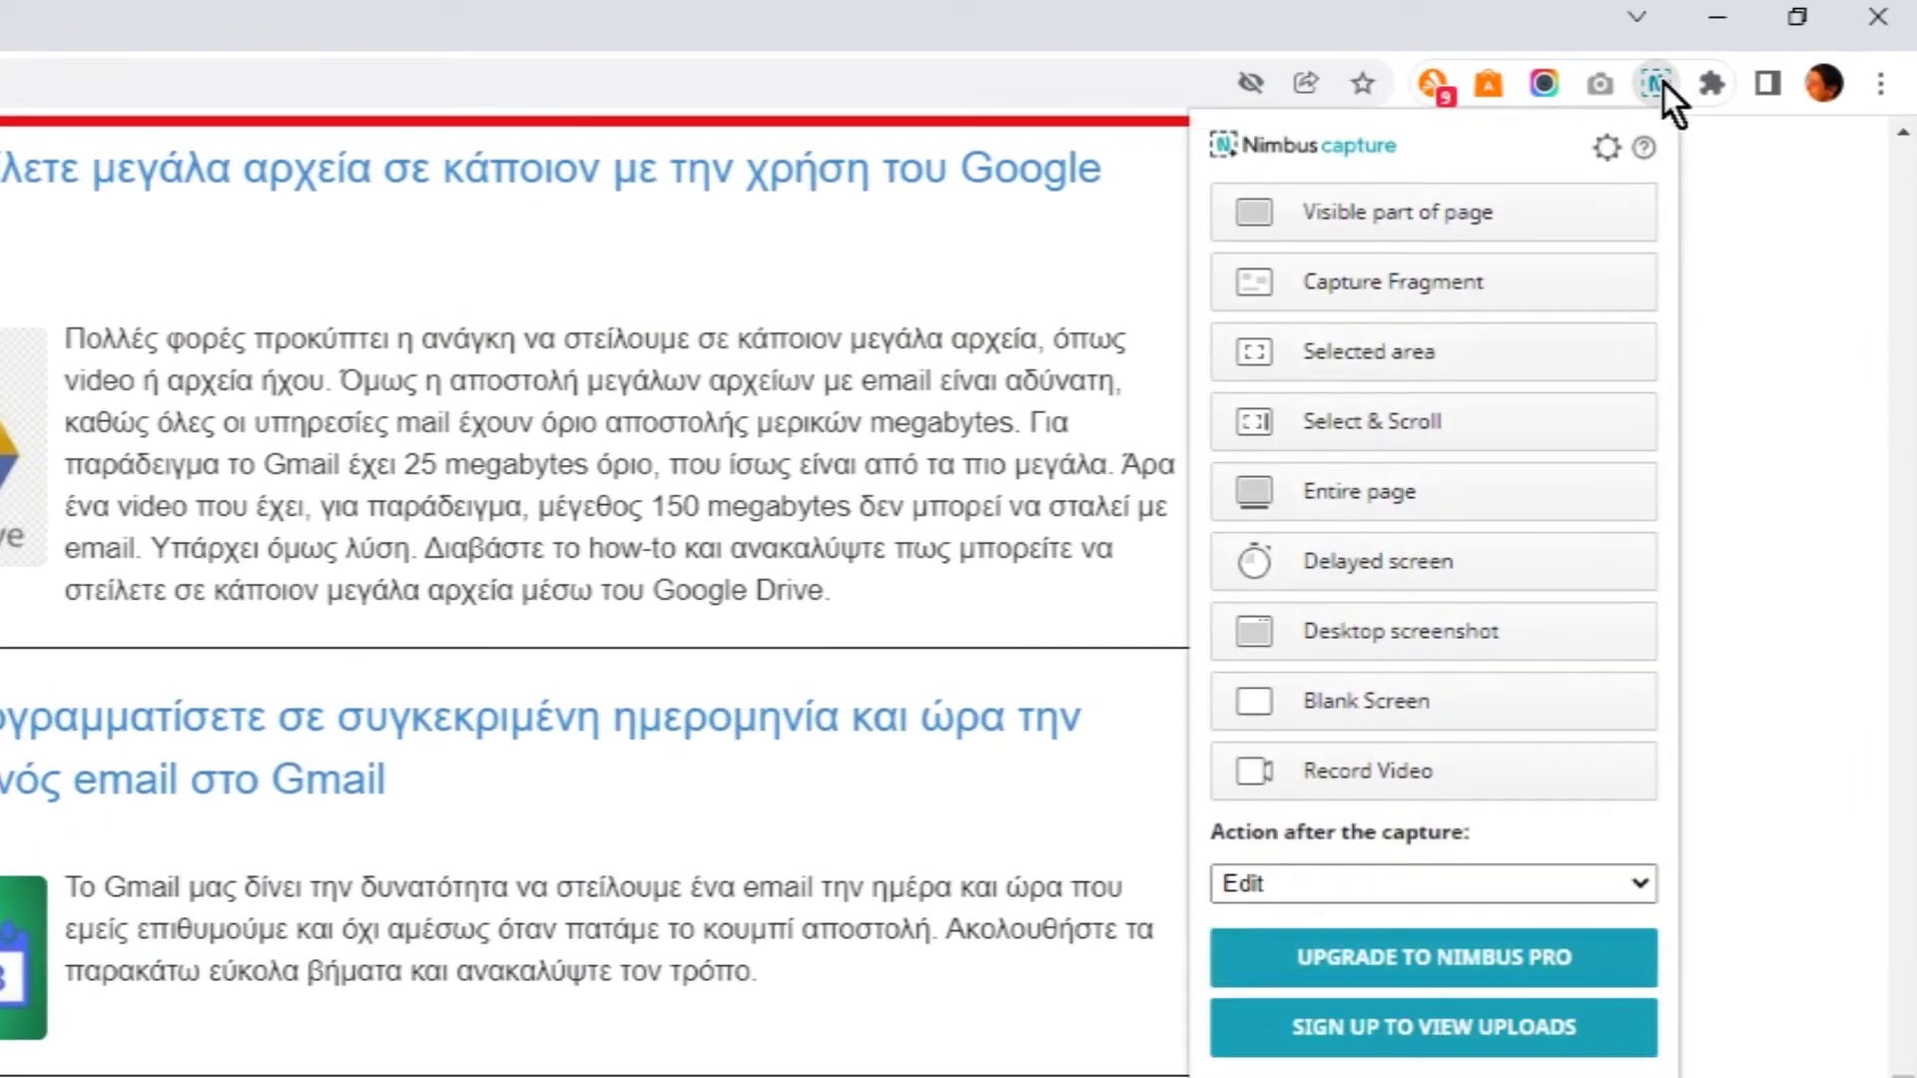
pyautogui.click(1410, 645)
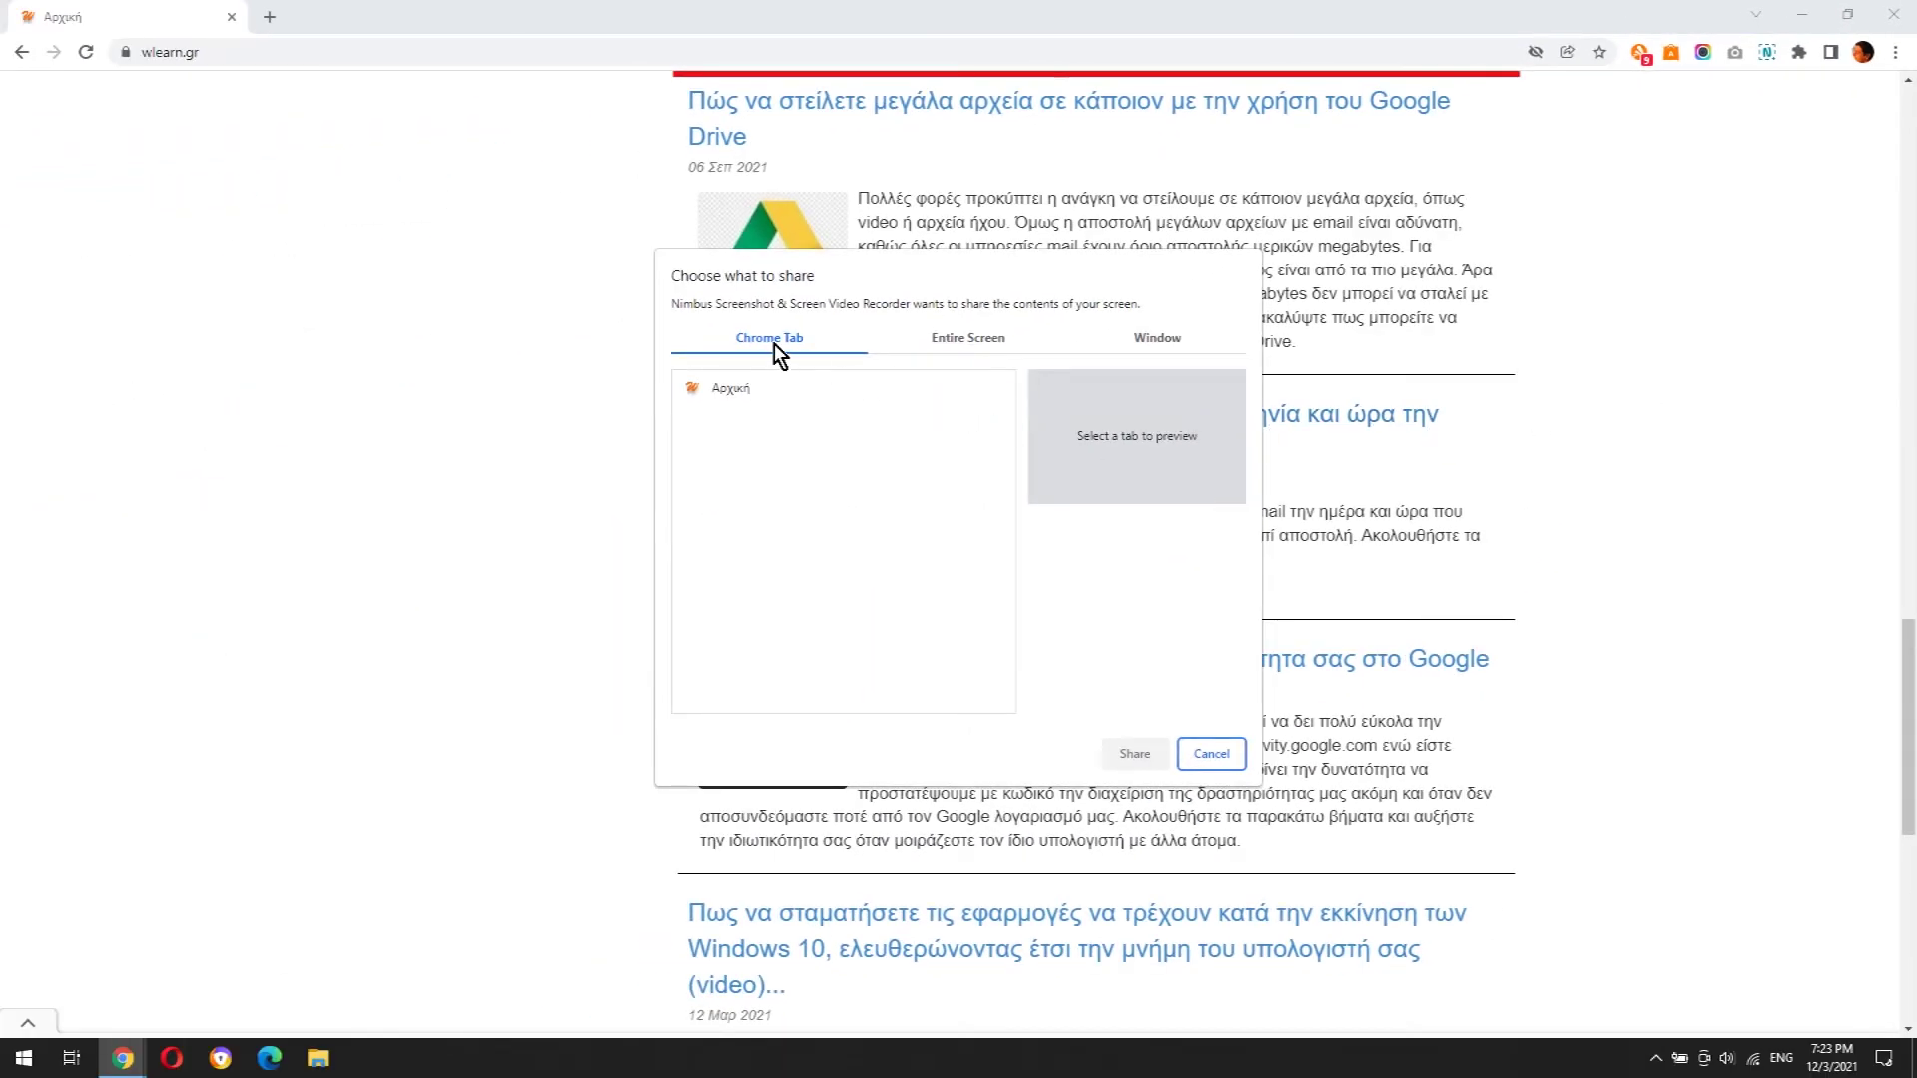
pyautogui.click(961, 339)
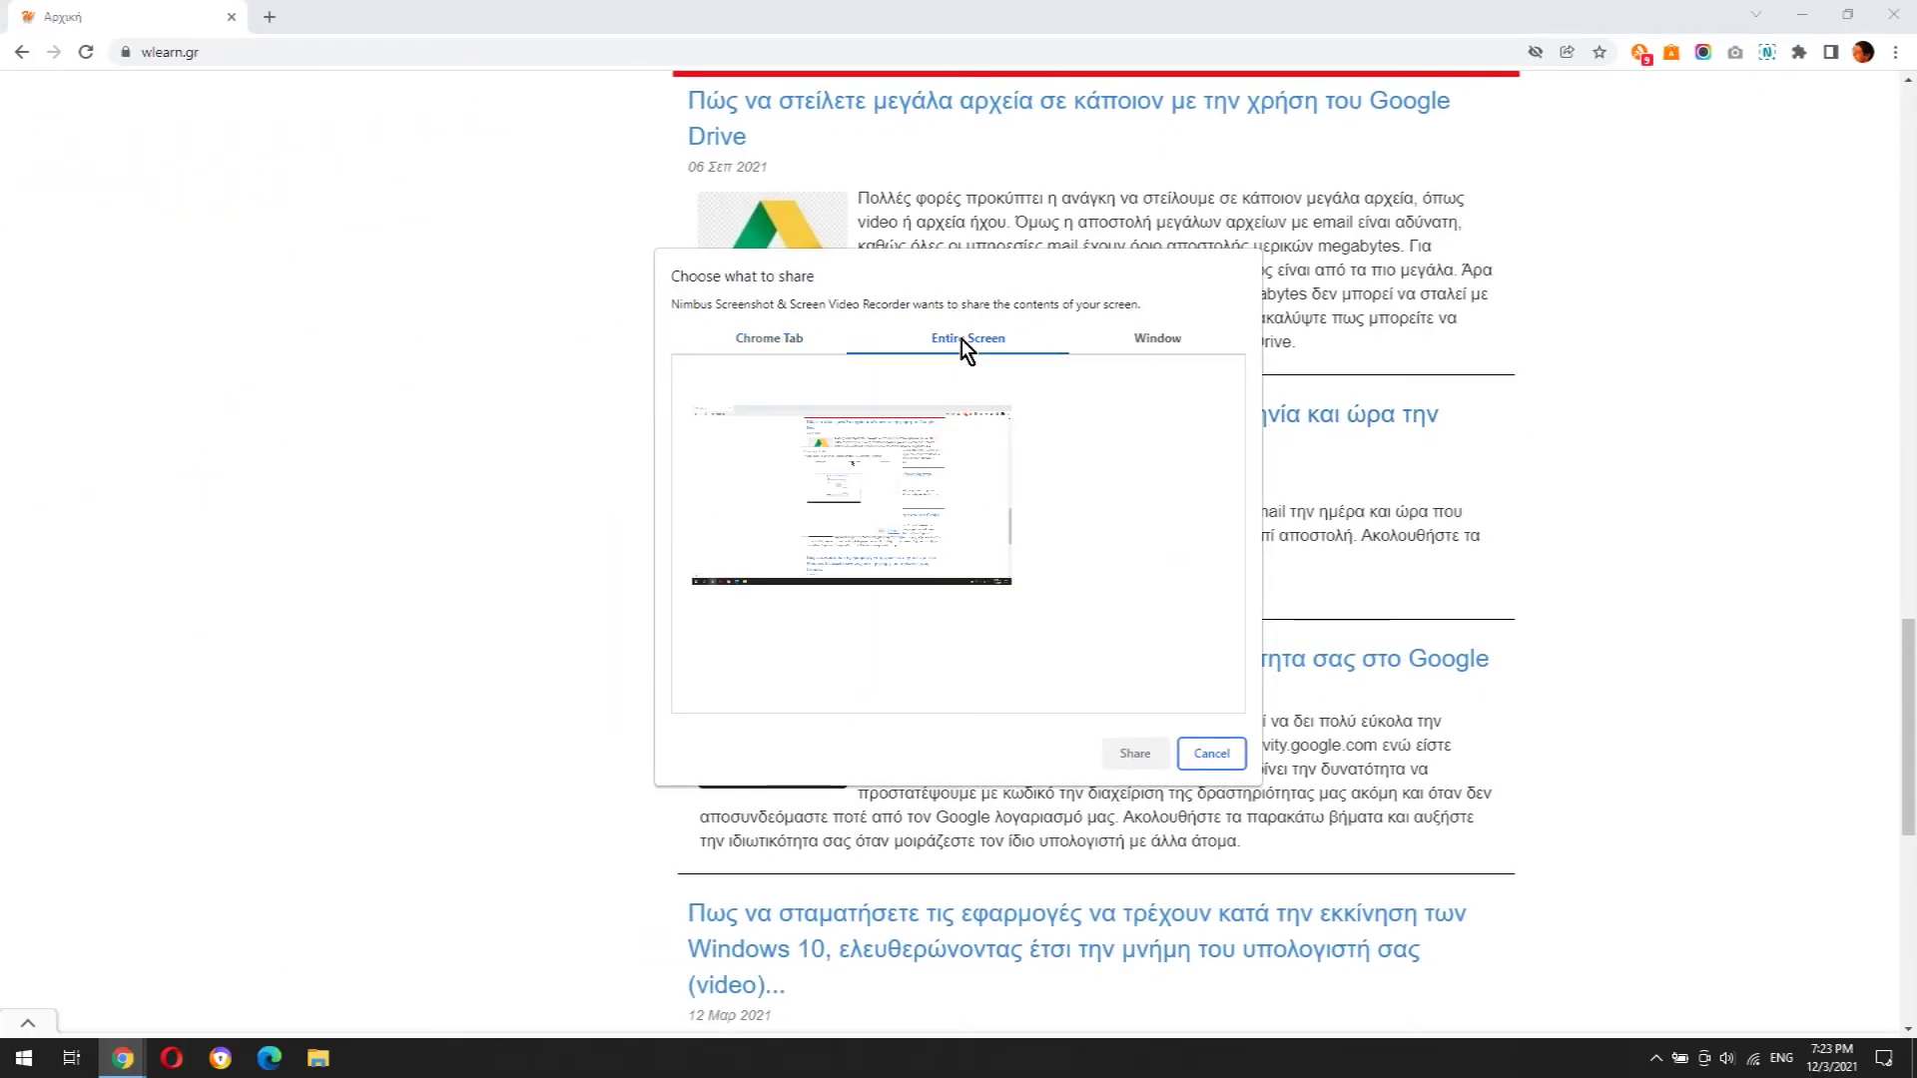
pyautogui.click(1174, 339)
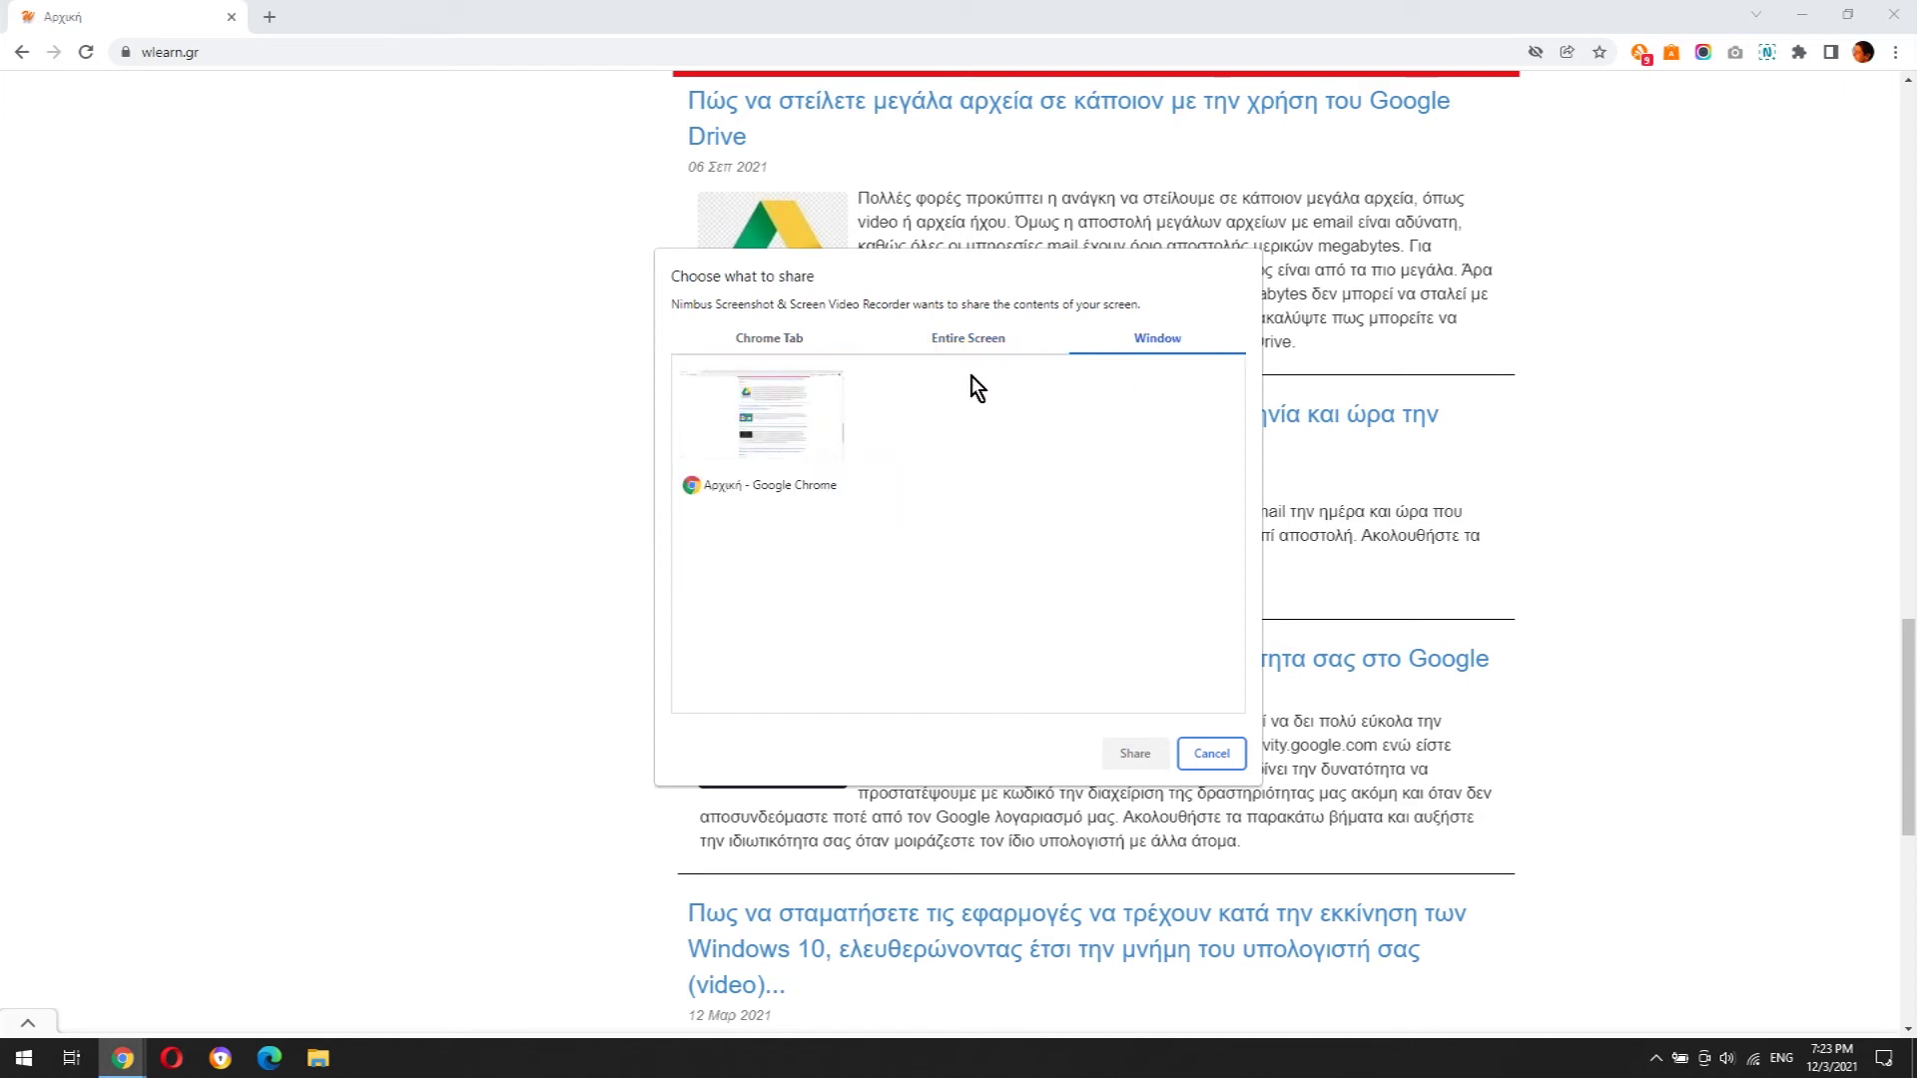
pyautogui.click(950, 334)
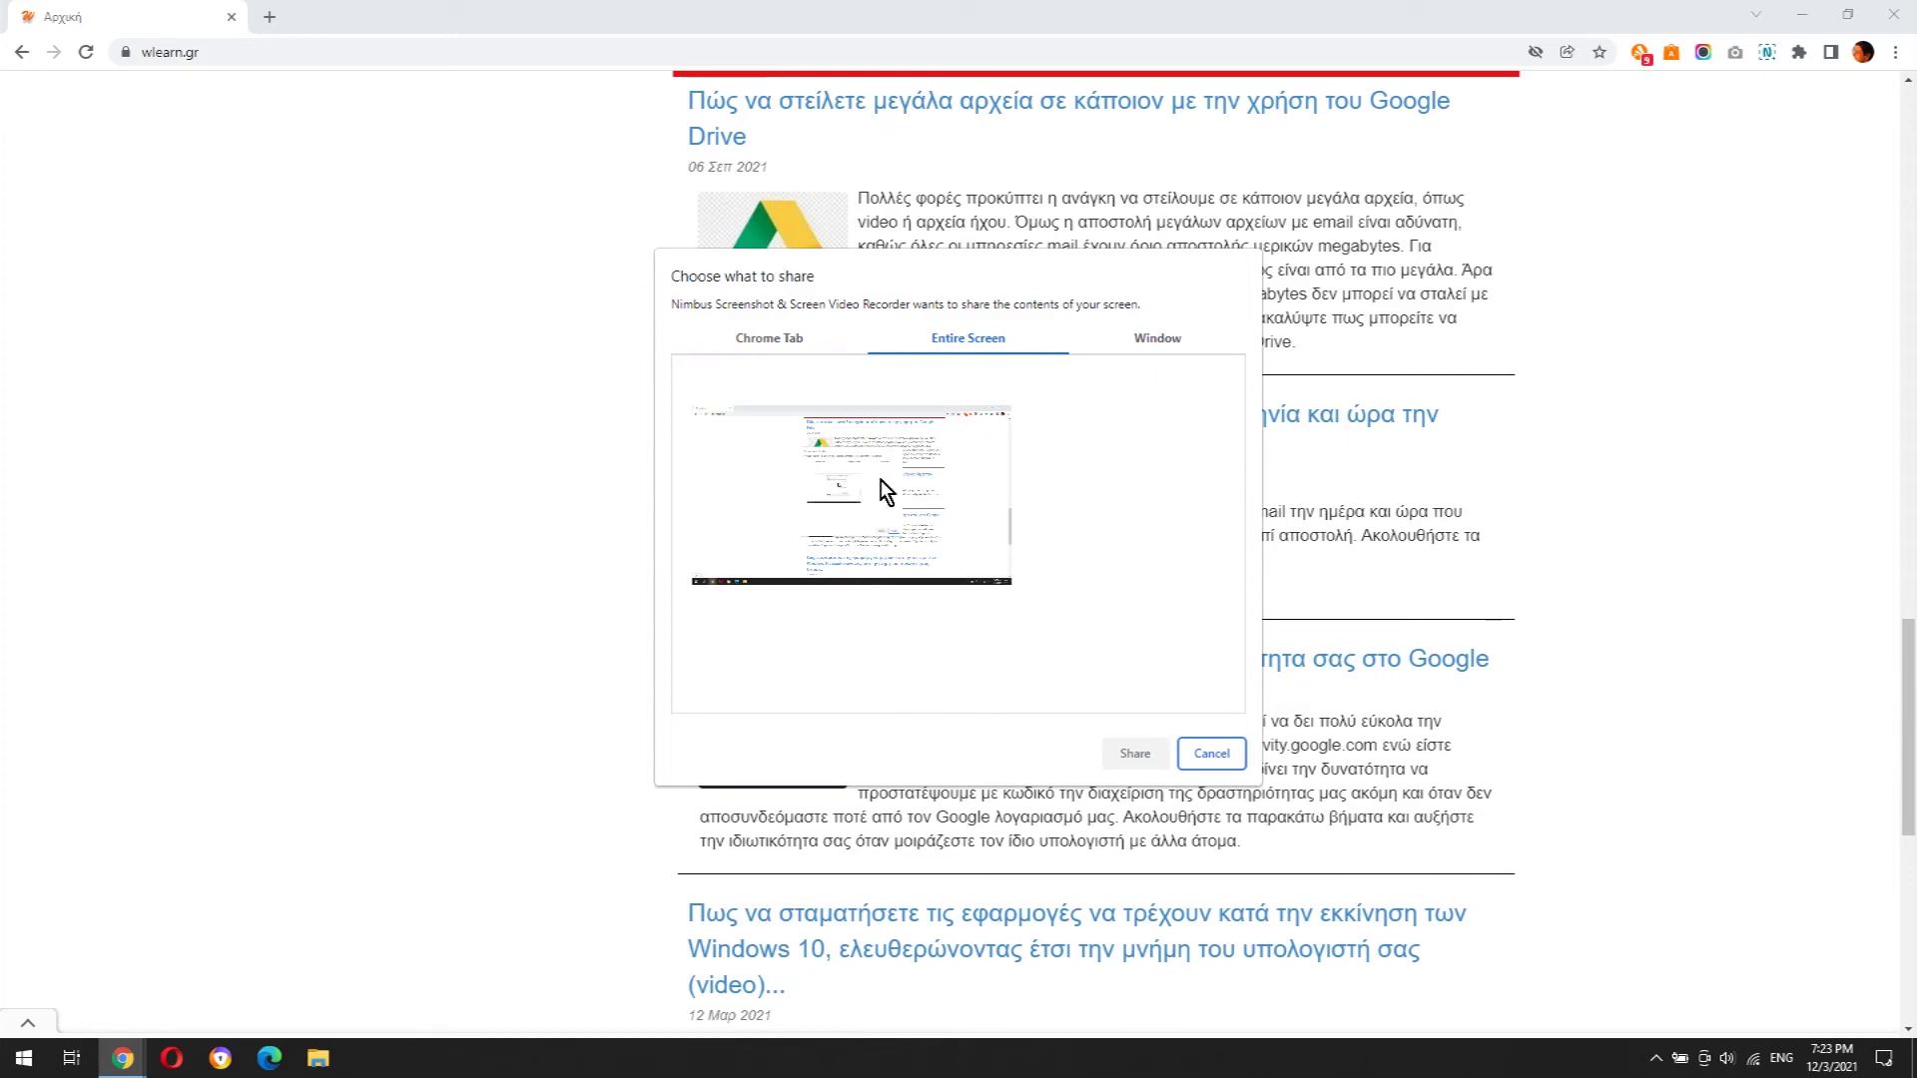
pyautogui.click(884, 499)
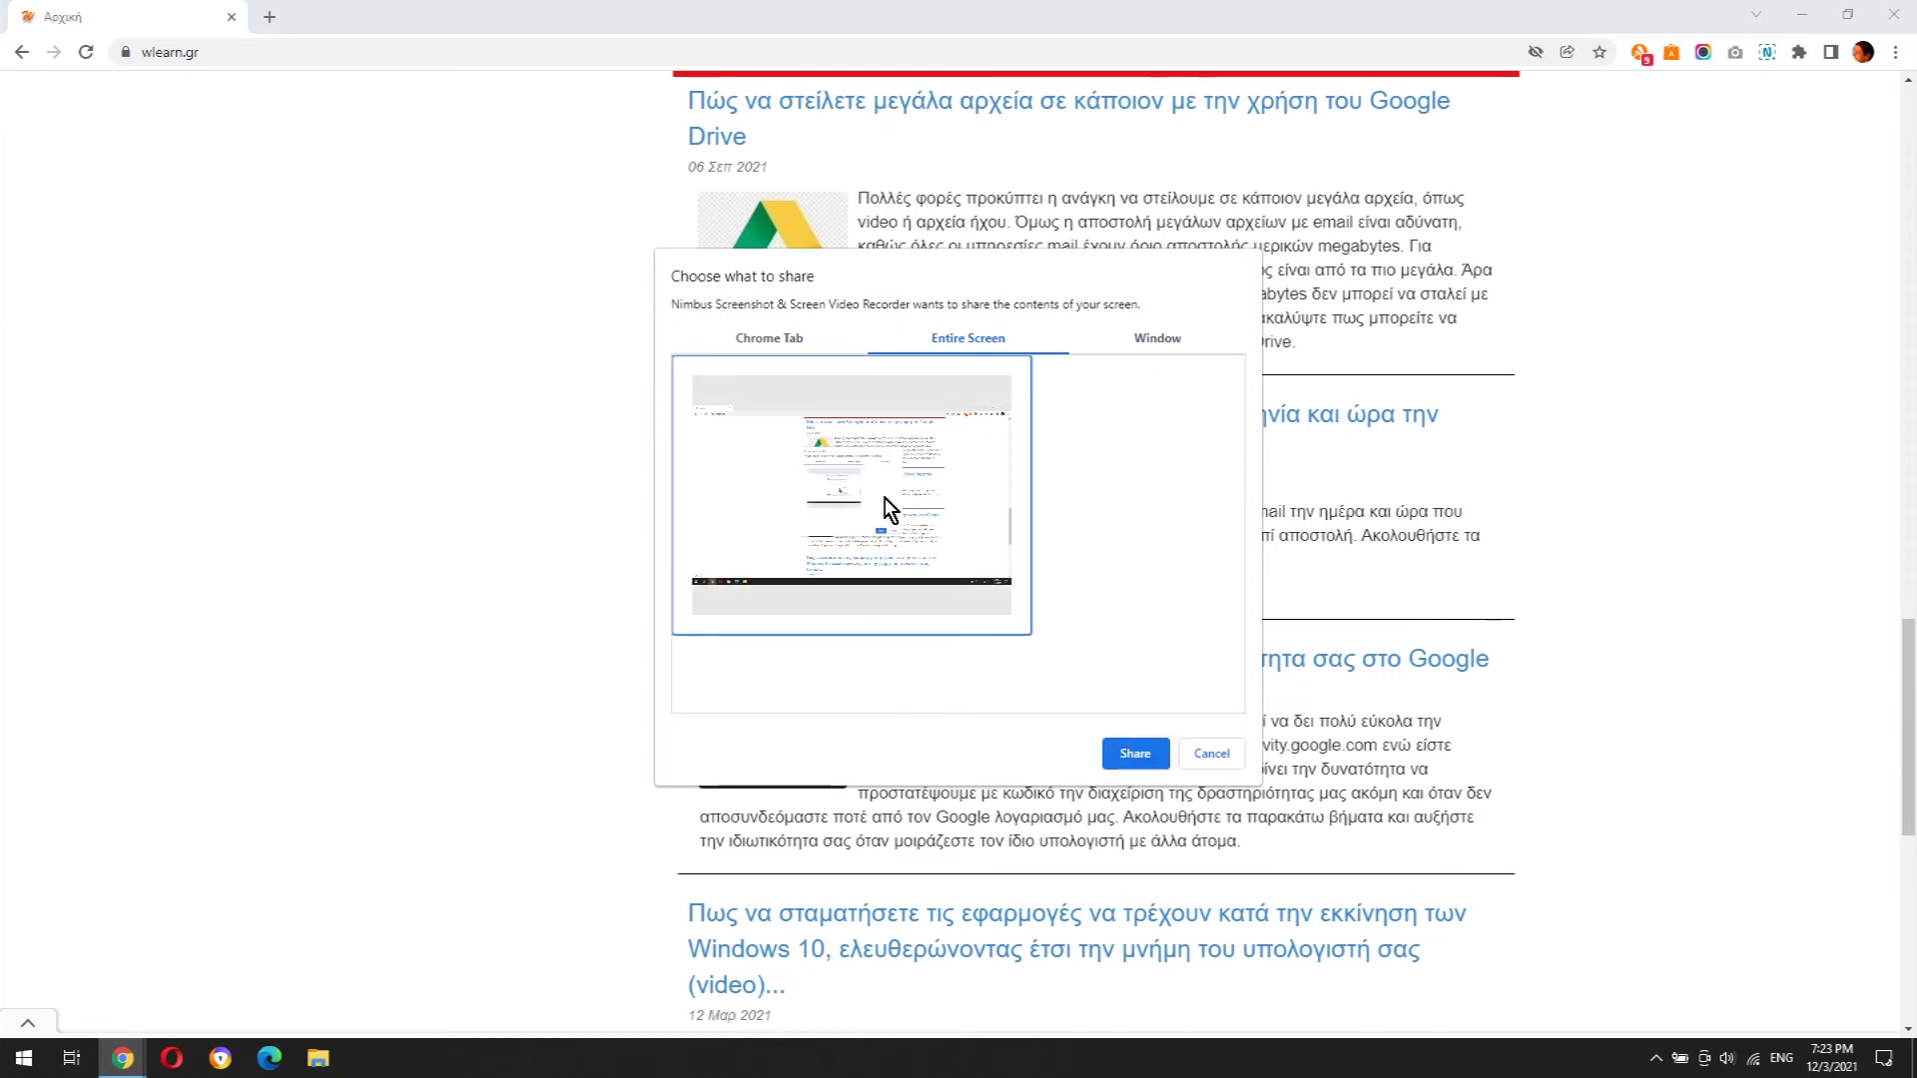
pyautogui.click(1111, 751)
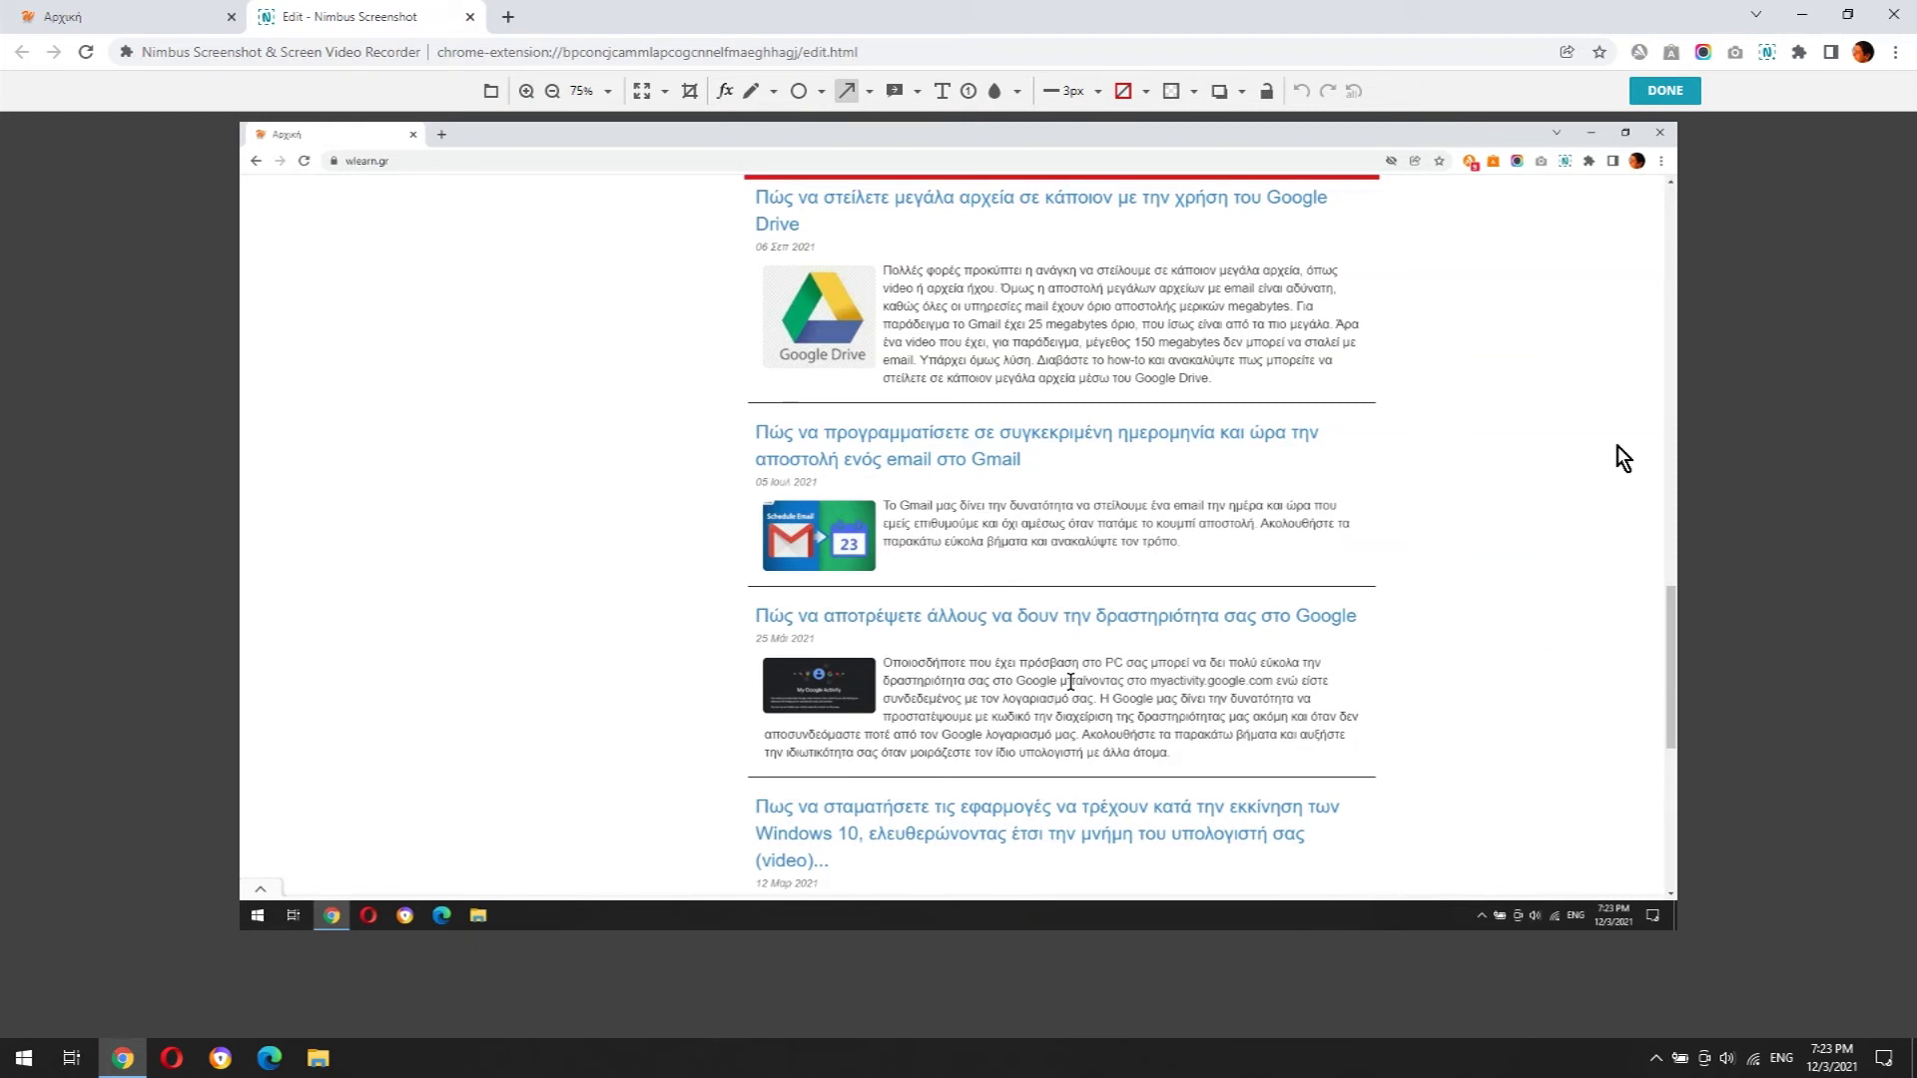
pyautogui.click(1665, 92)
pyautogui.click(470, 17)
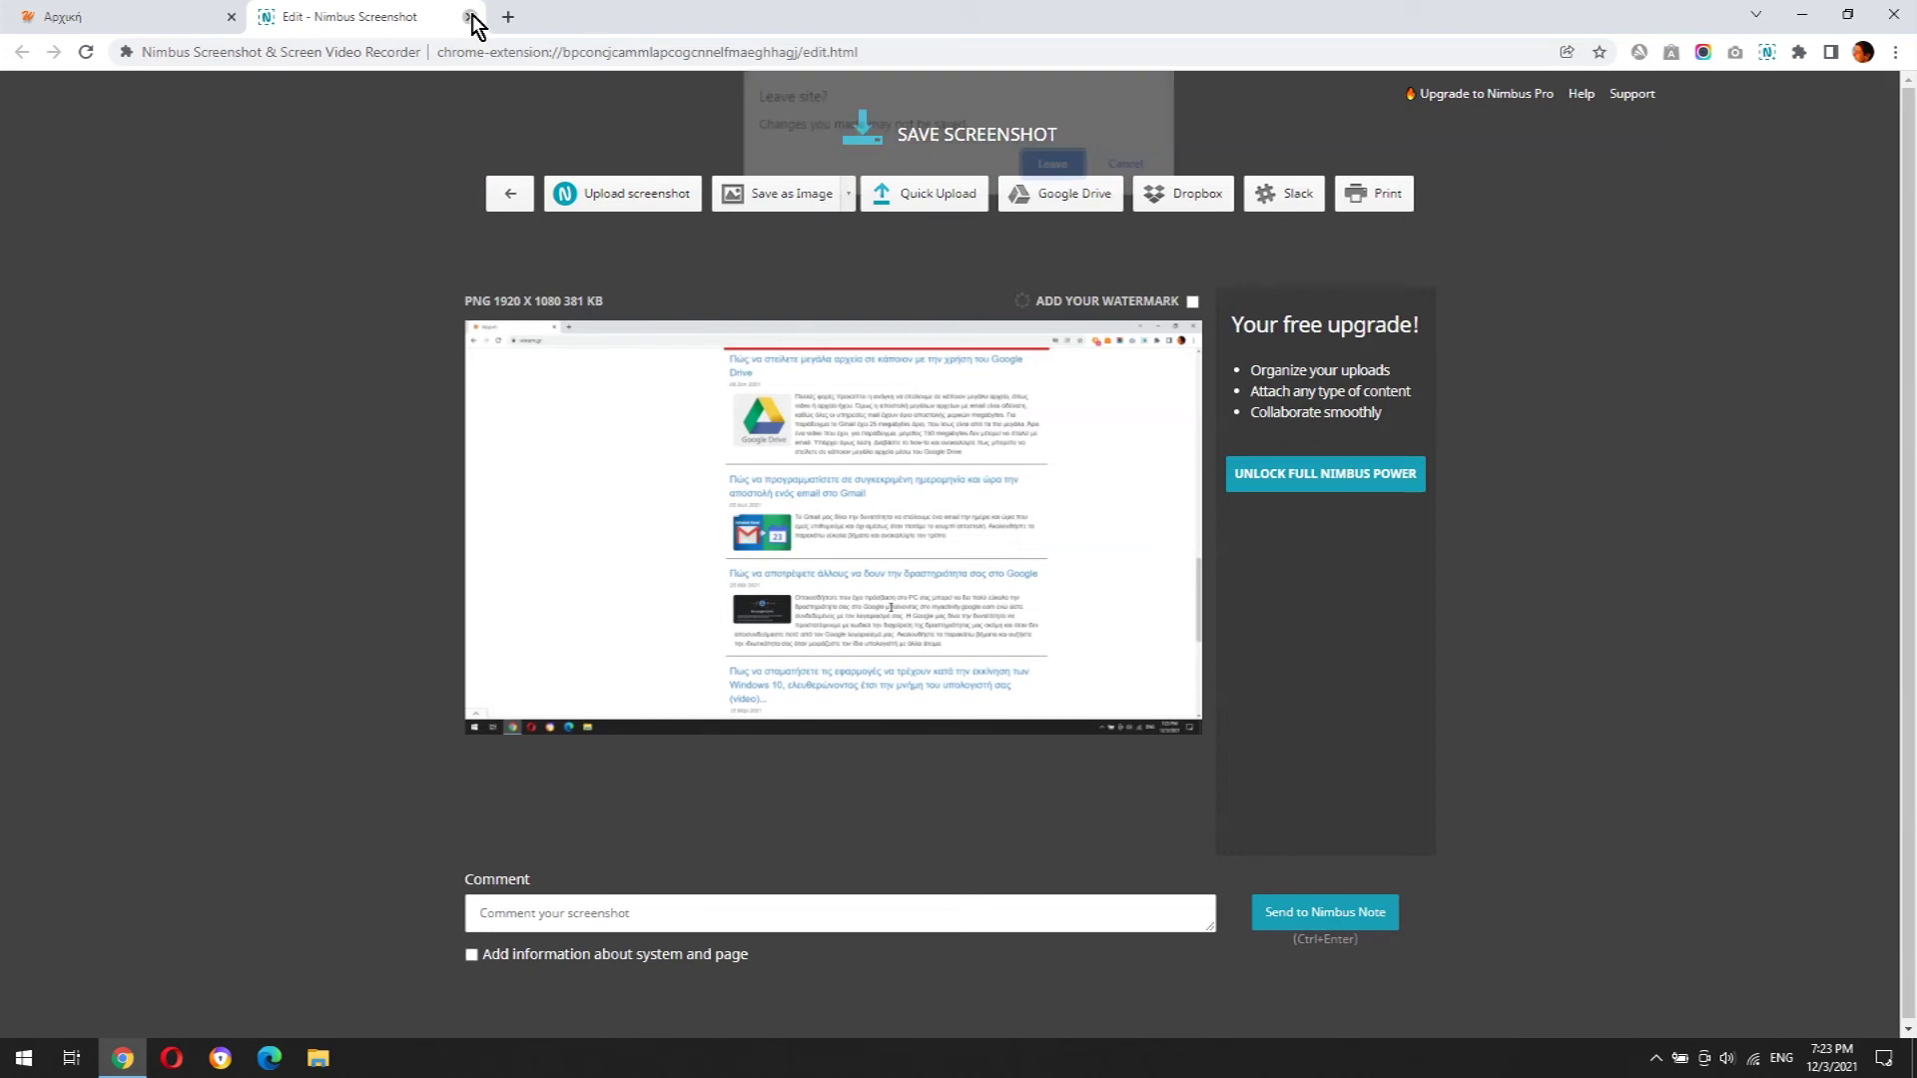
# Leave the unsaved desktop capture and start a Nimbus capture on a blank canvas
pyautogui.click(1056, 164)
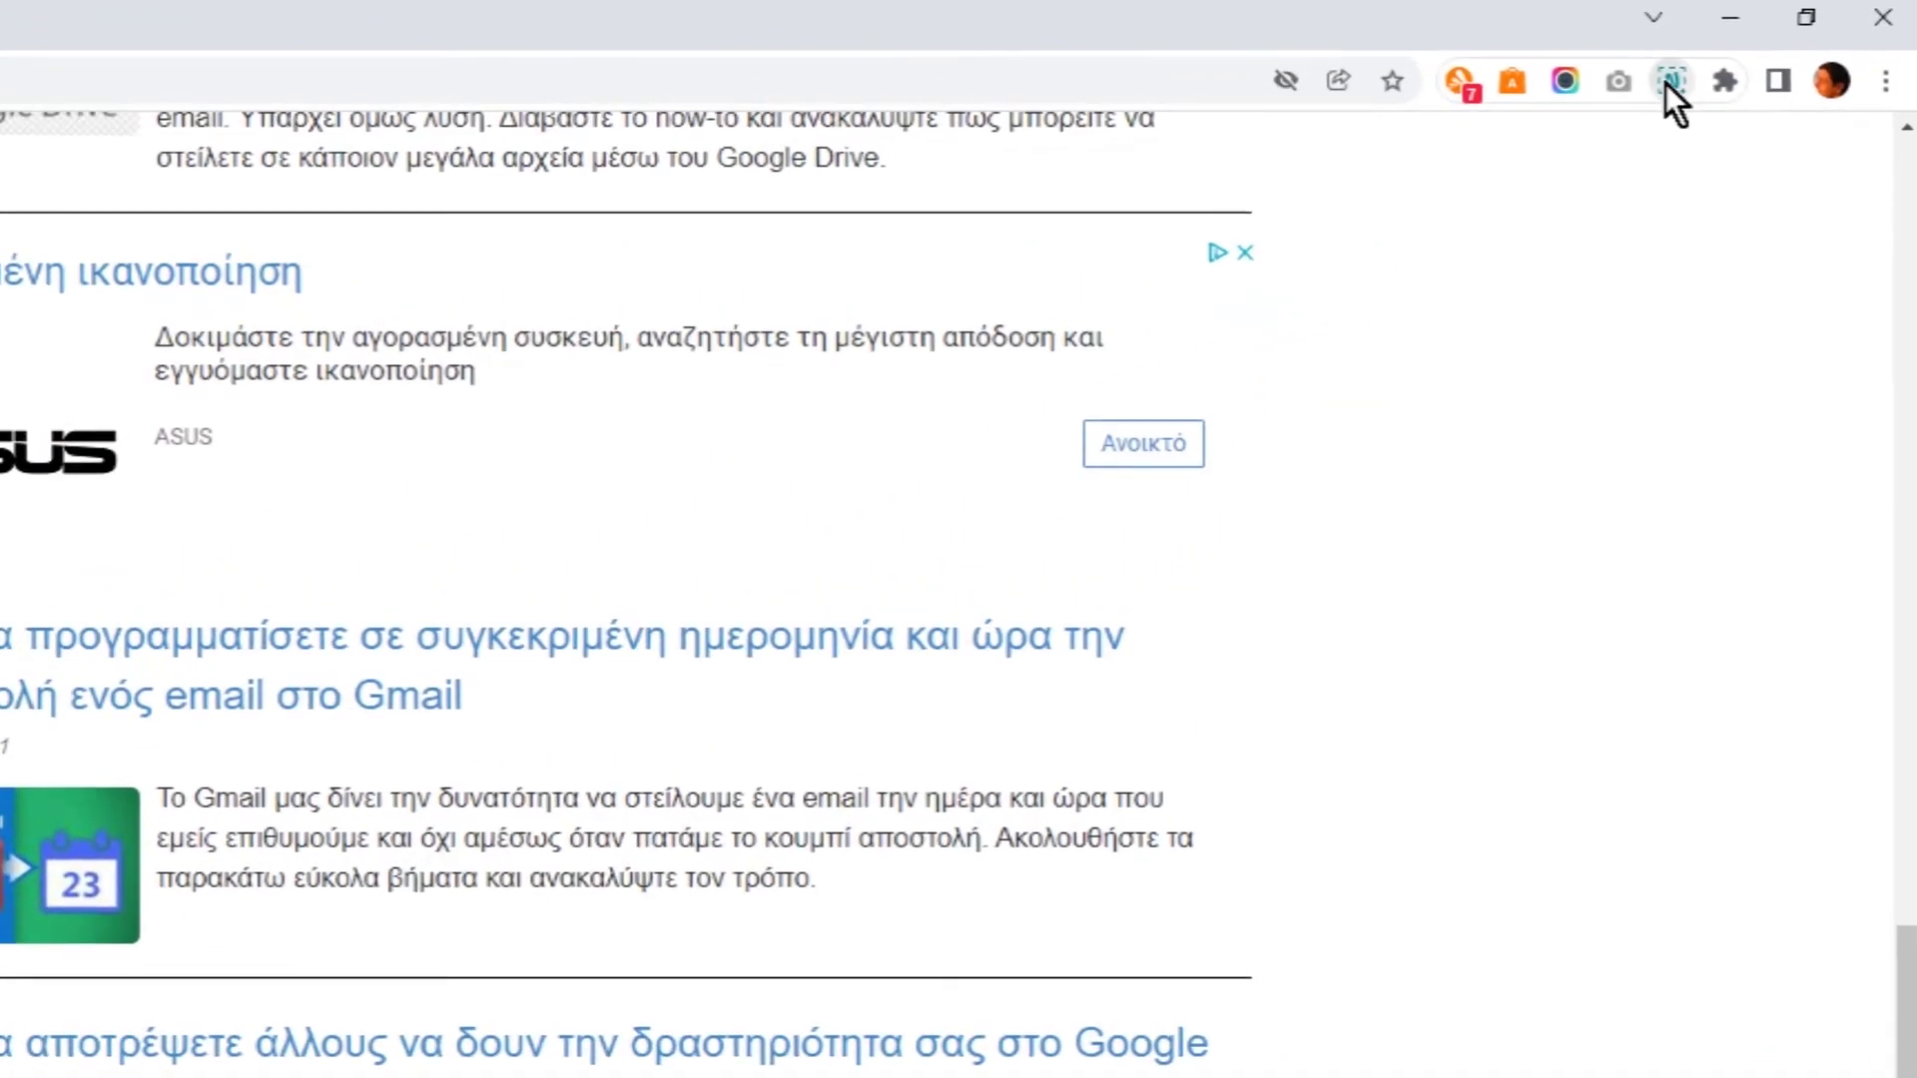
pyautogui.click(1668, 82)
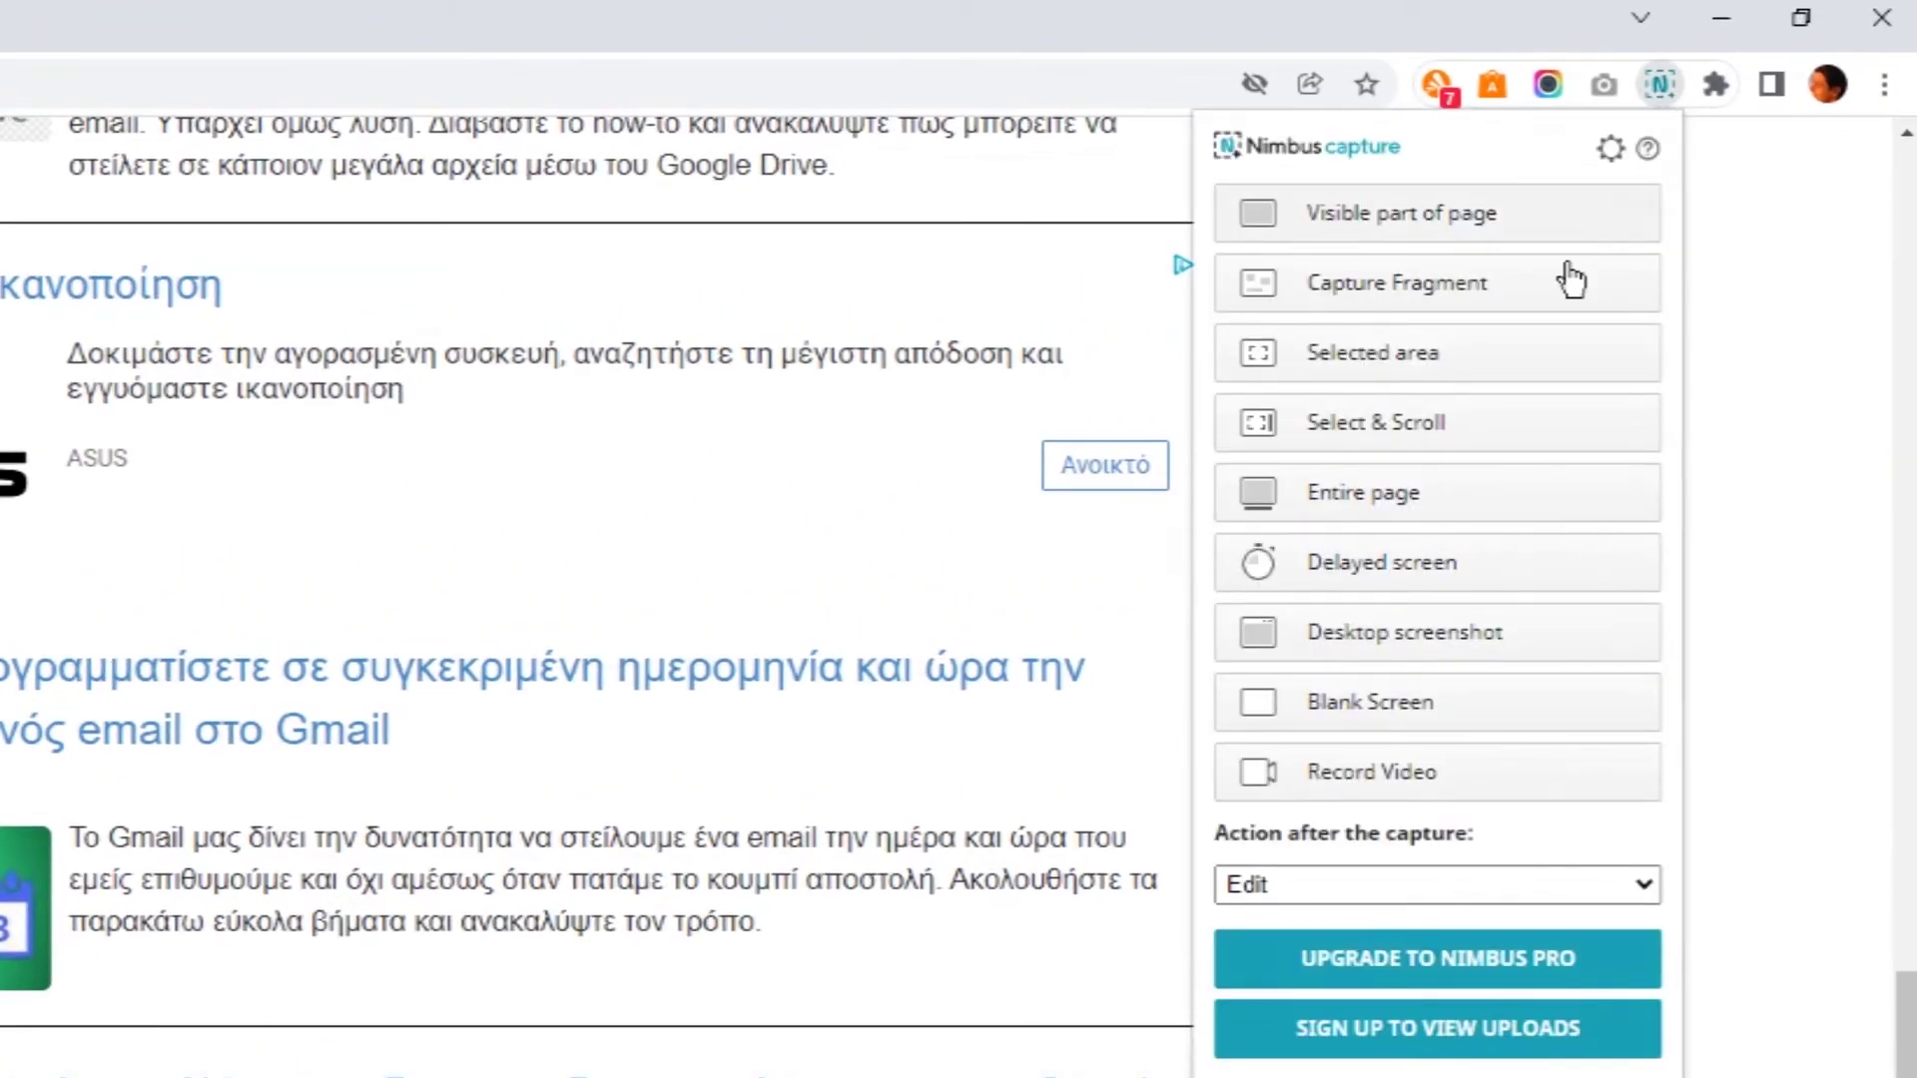
pyautogui.click(1368, 704)
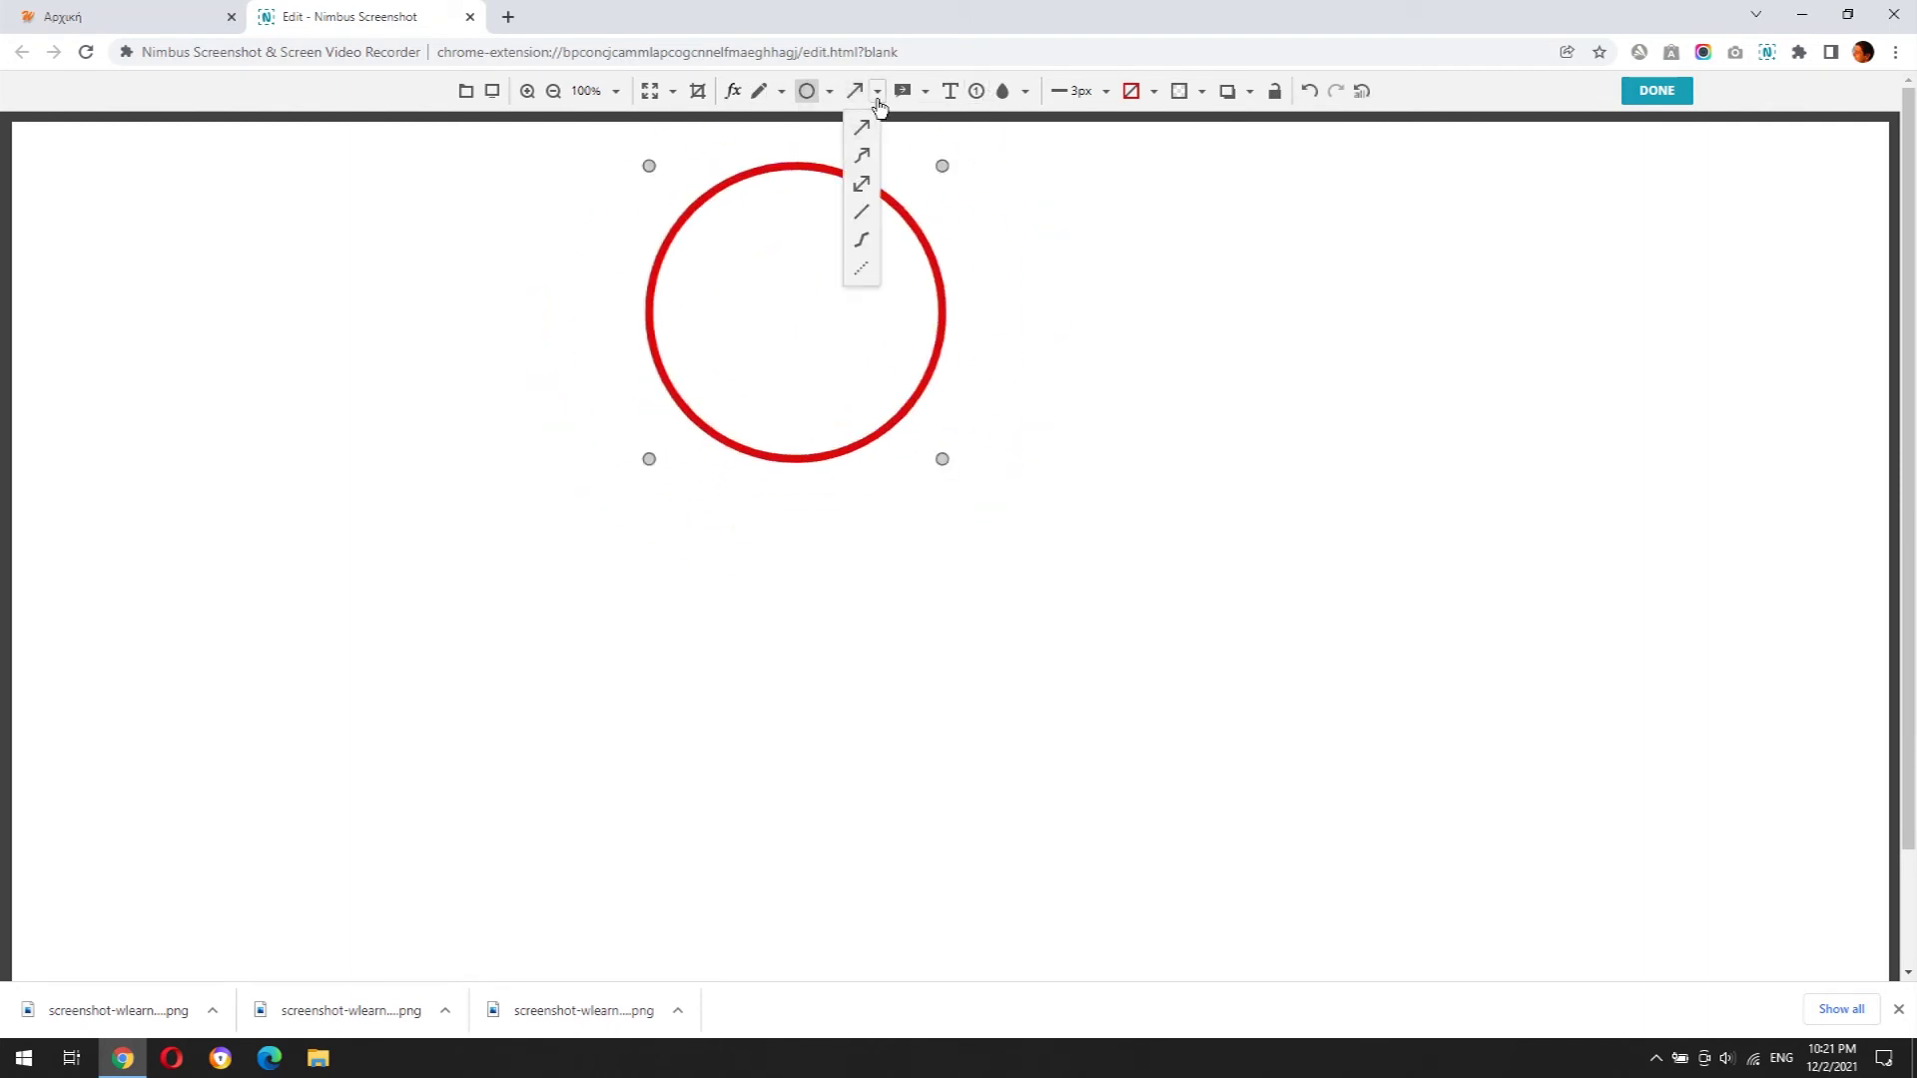
# Draw a red bent arrow beside the circle, then discard the sketch unsaved
pyautogui.click(862, 157)
pyautogui.moveTo(1105, 497); pyautogui.dragTo(1010, 445)
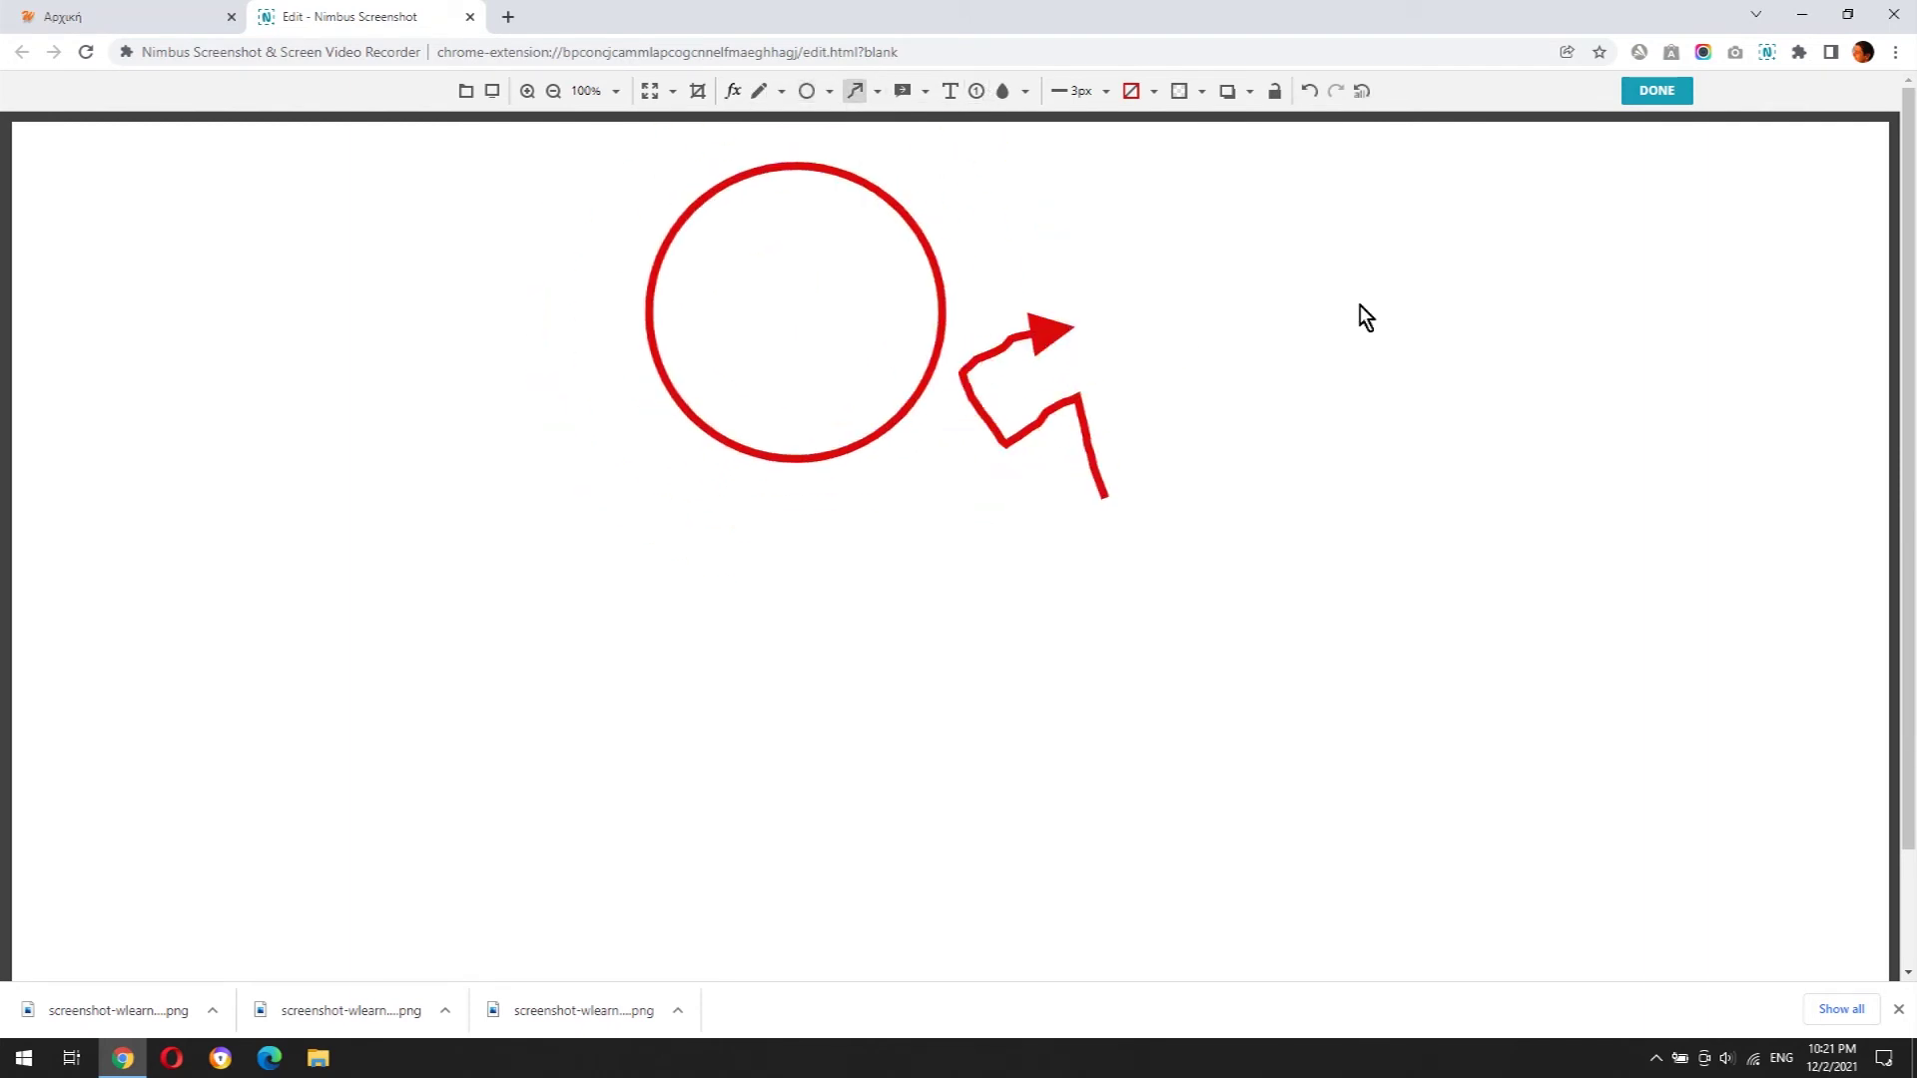
pyautogui.click(1656, 95)
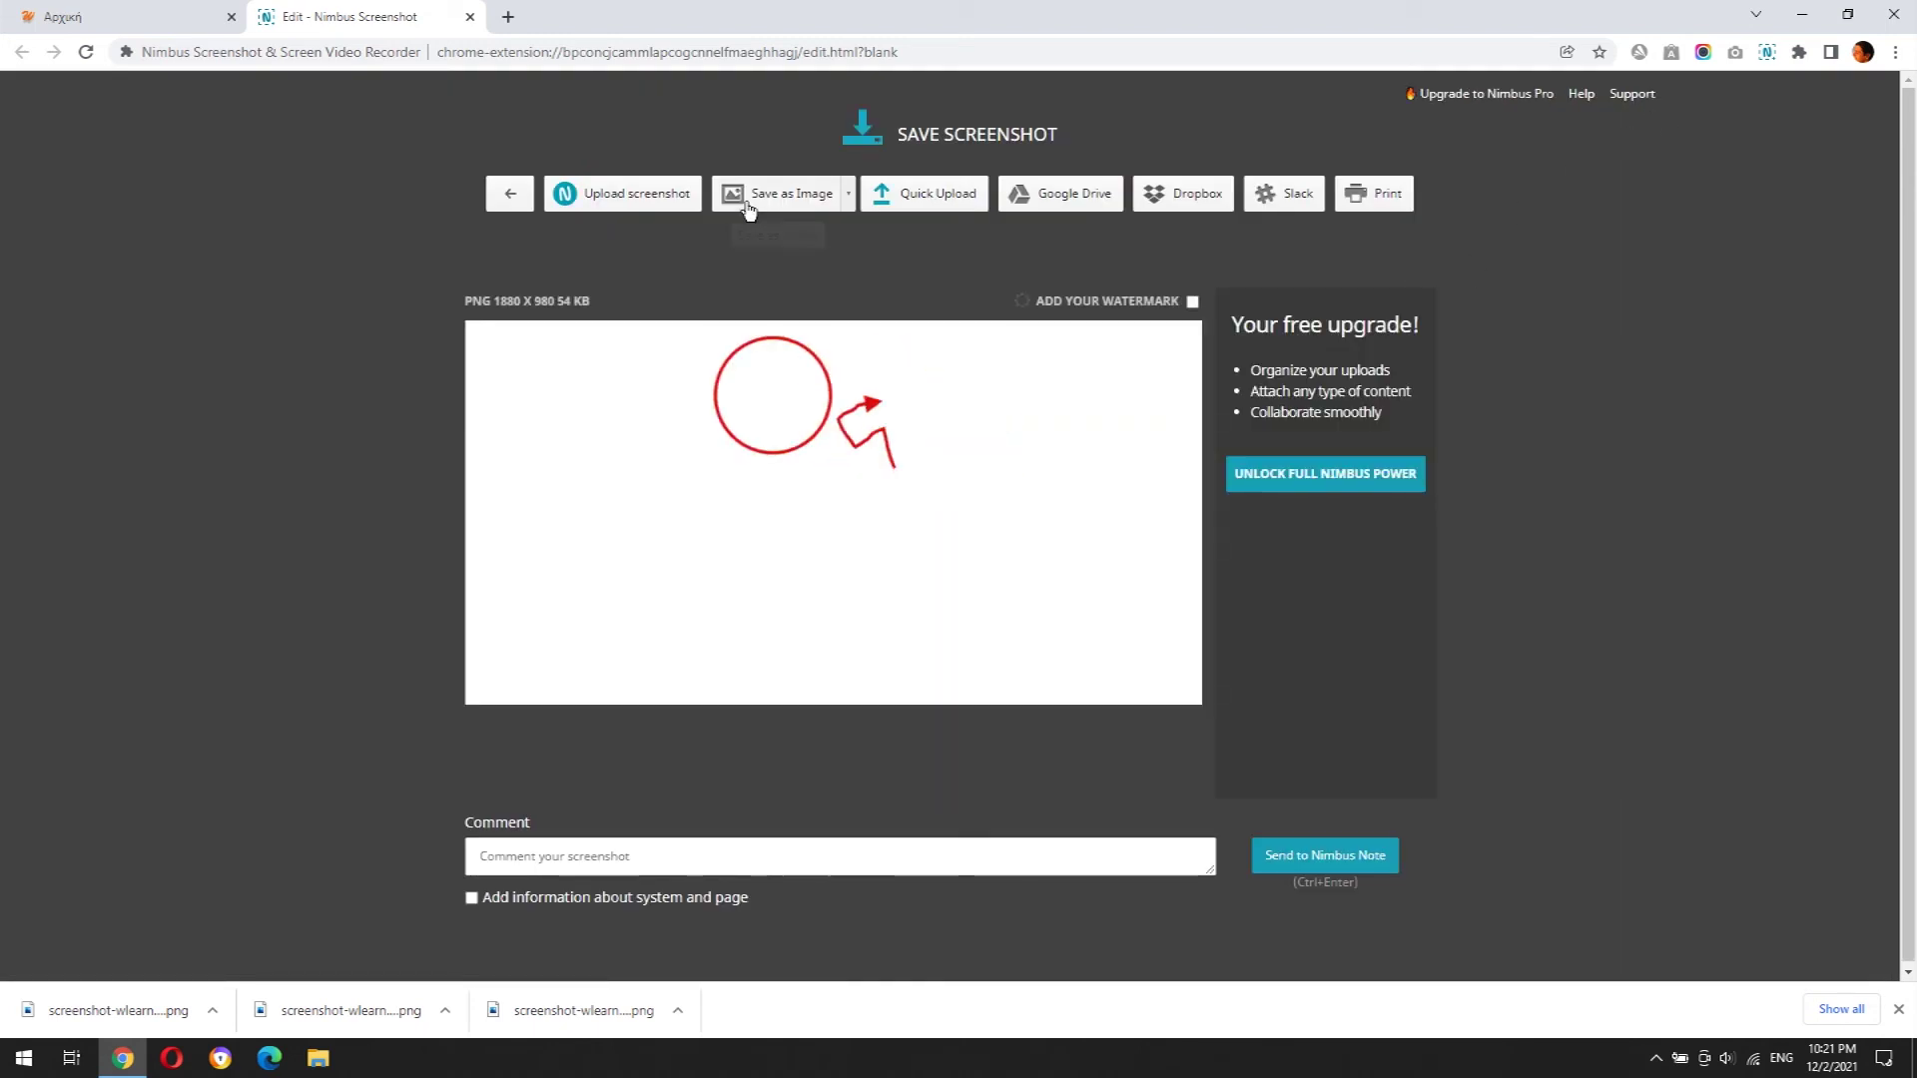
pyautogui.click(469, 17)
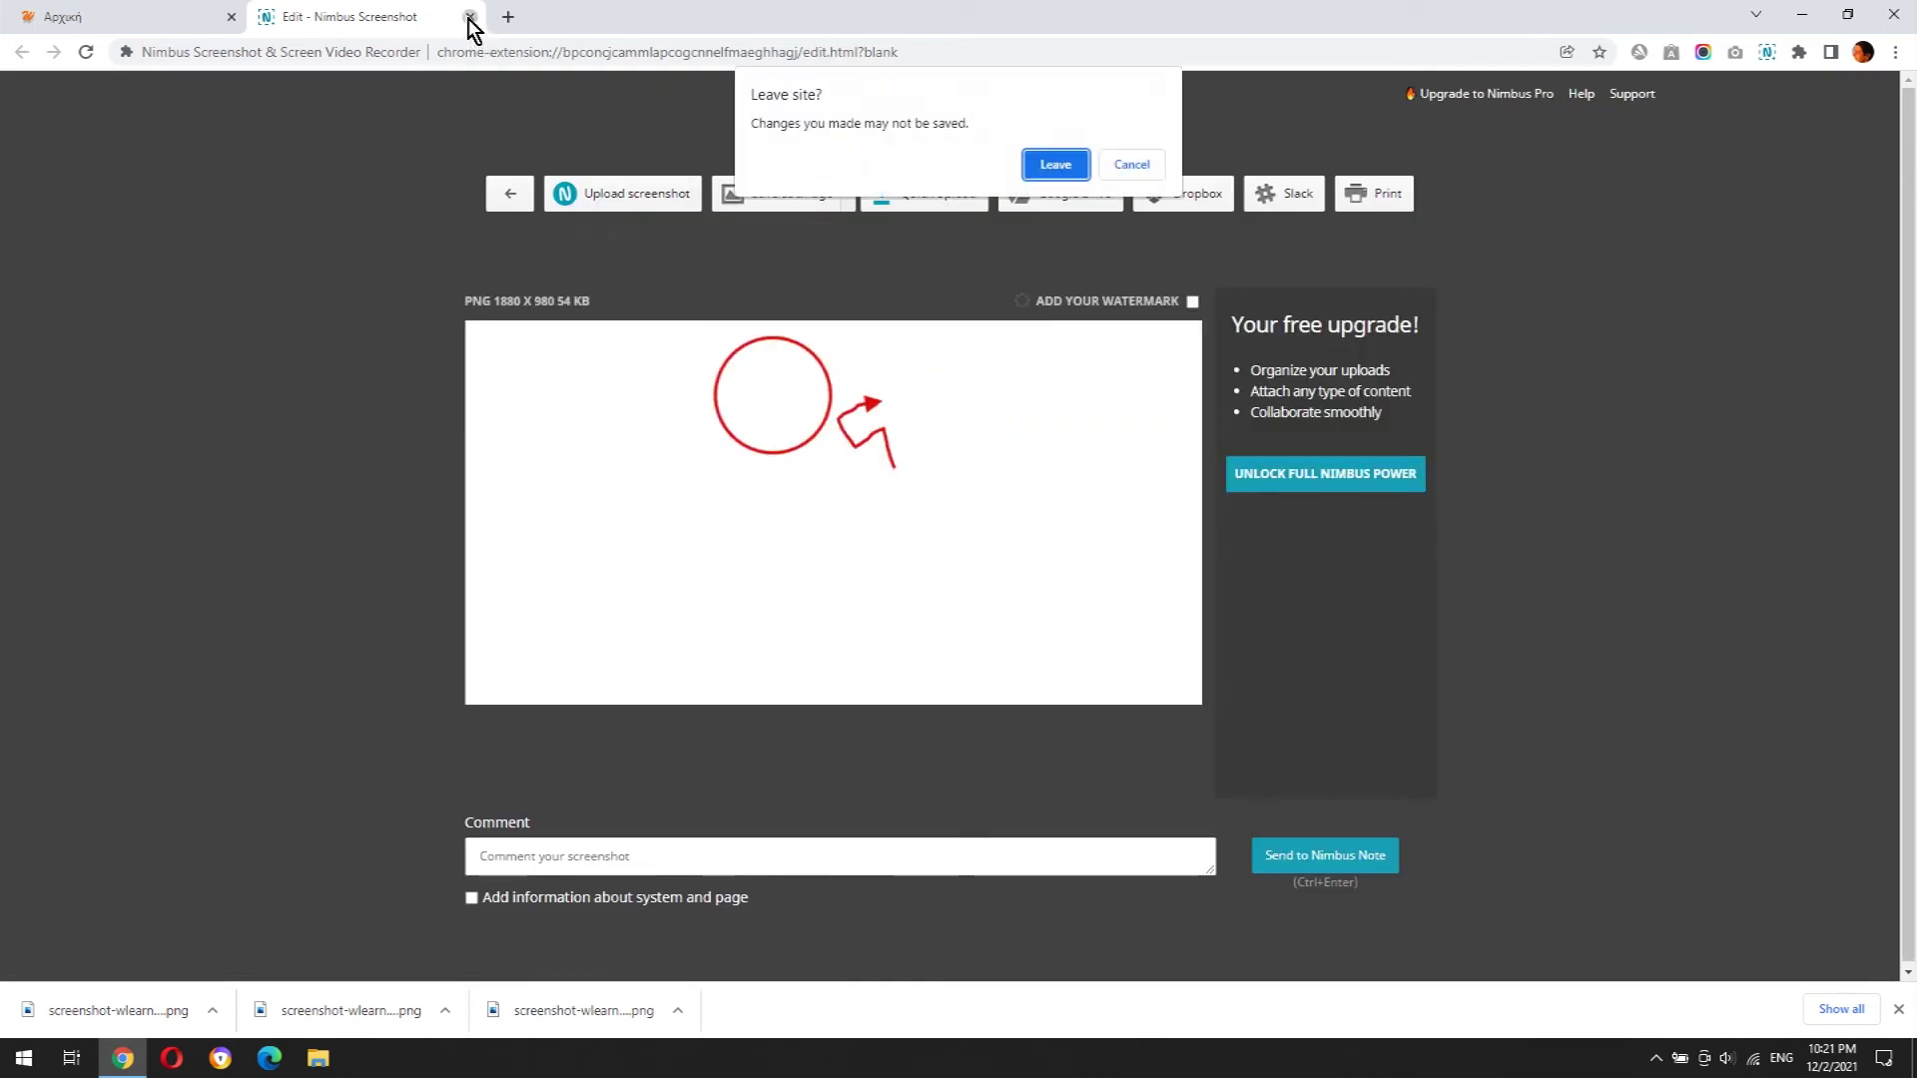
pyautogui.click(1054, 164)
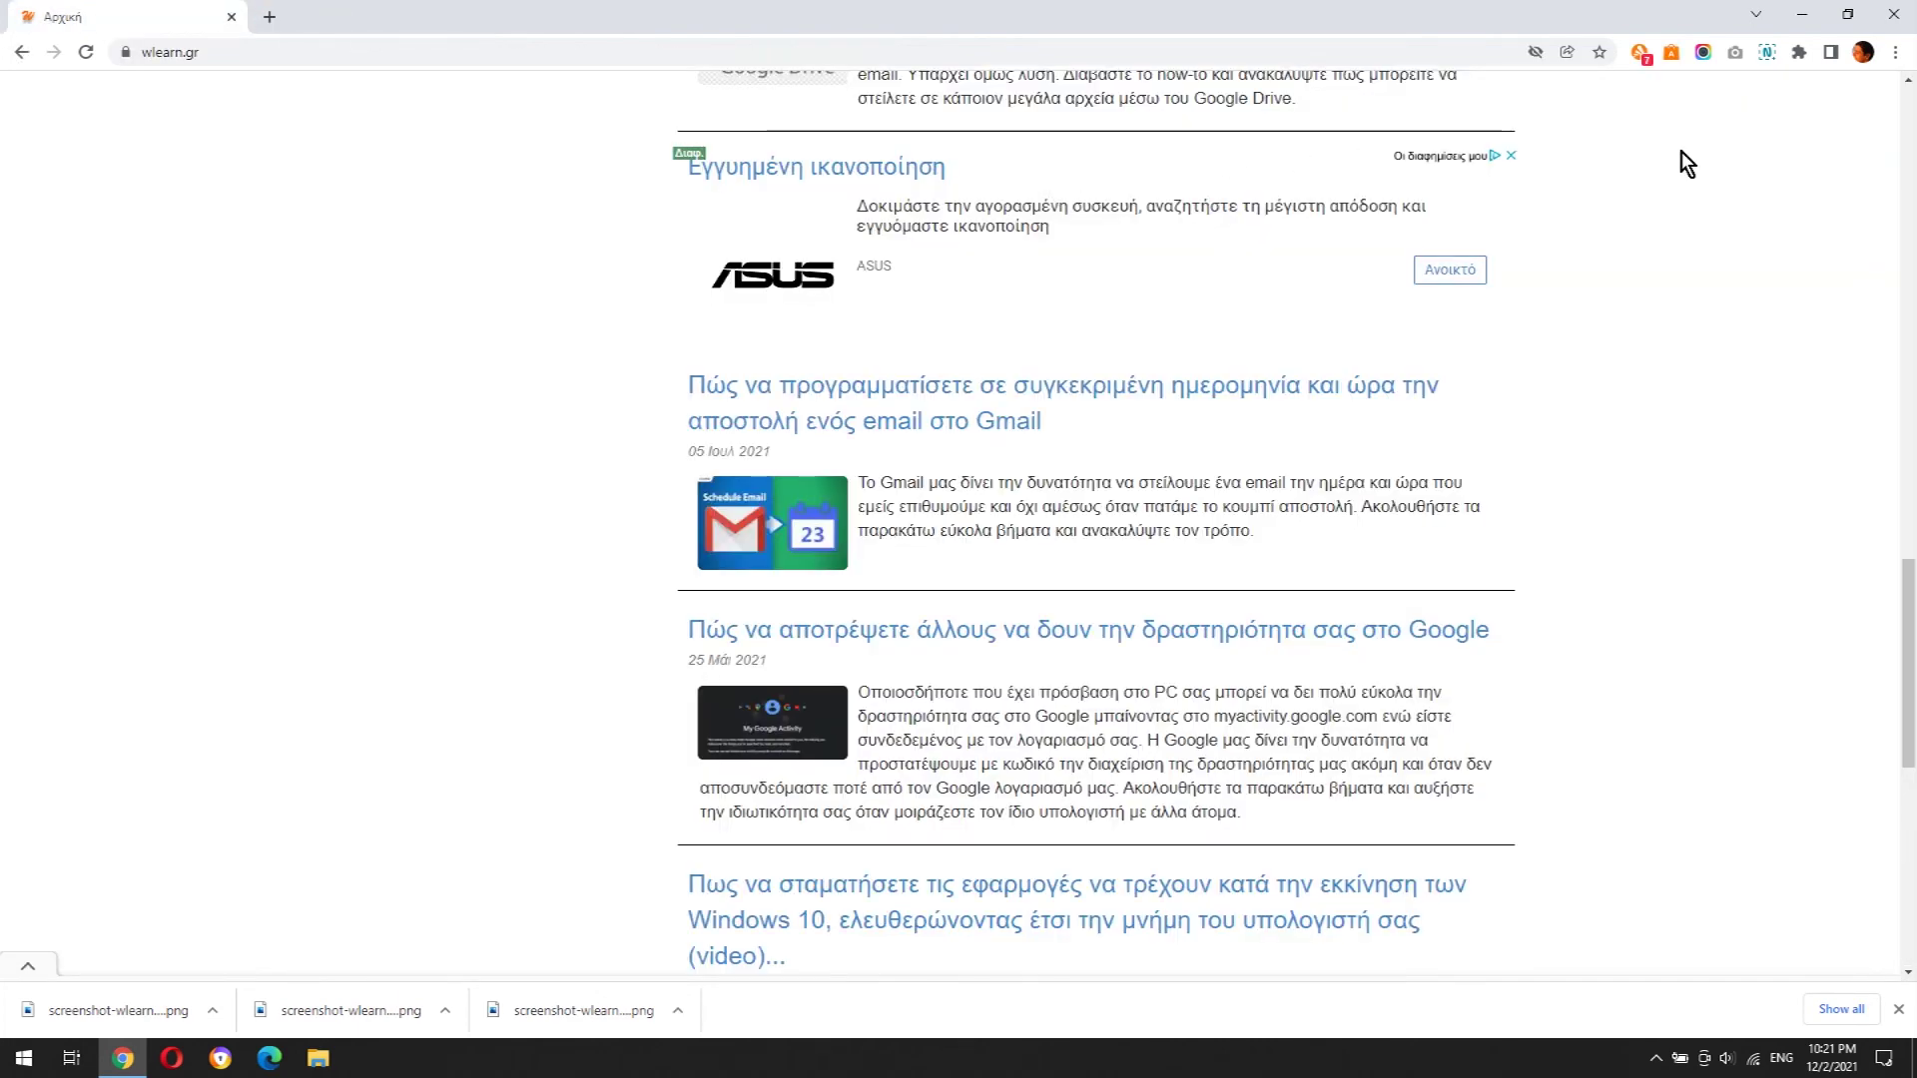
# Start a Nimbus desktop video recording, sharing the entire screen
pyautogui.click(1768, 52)
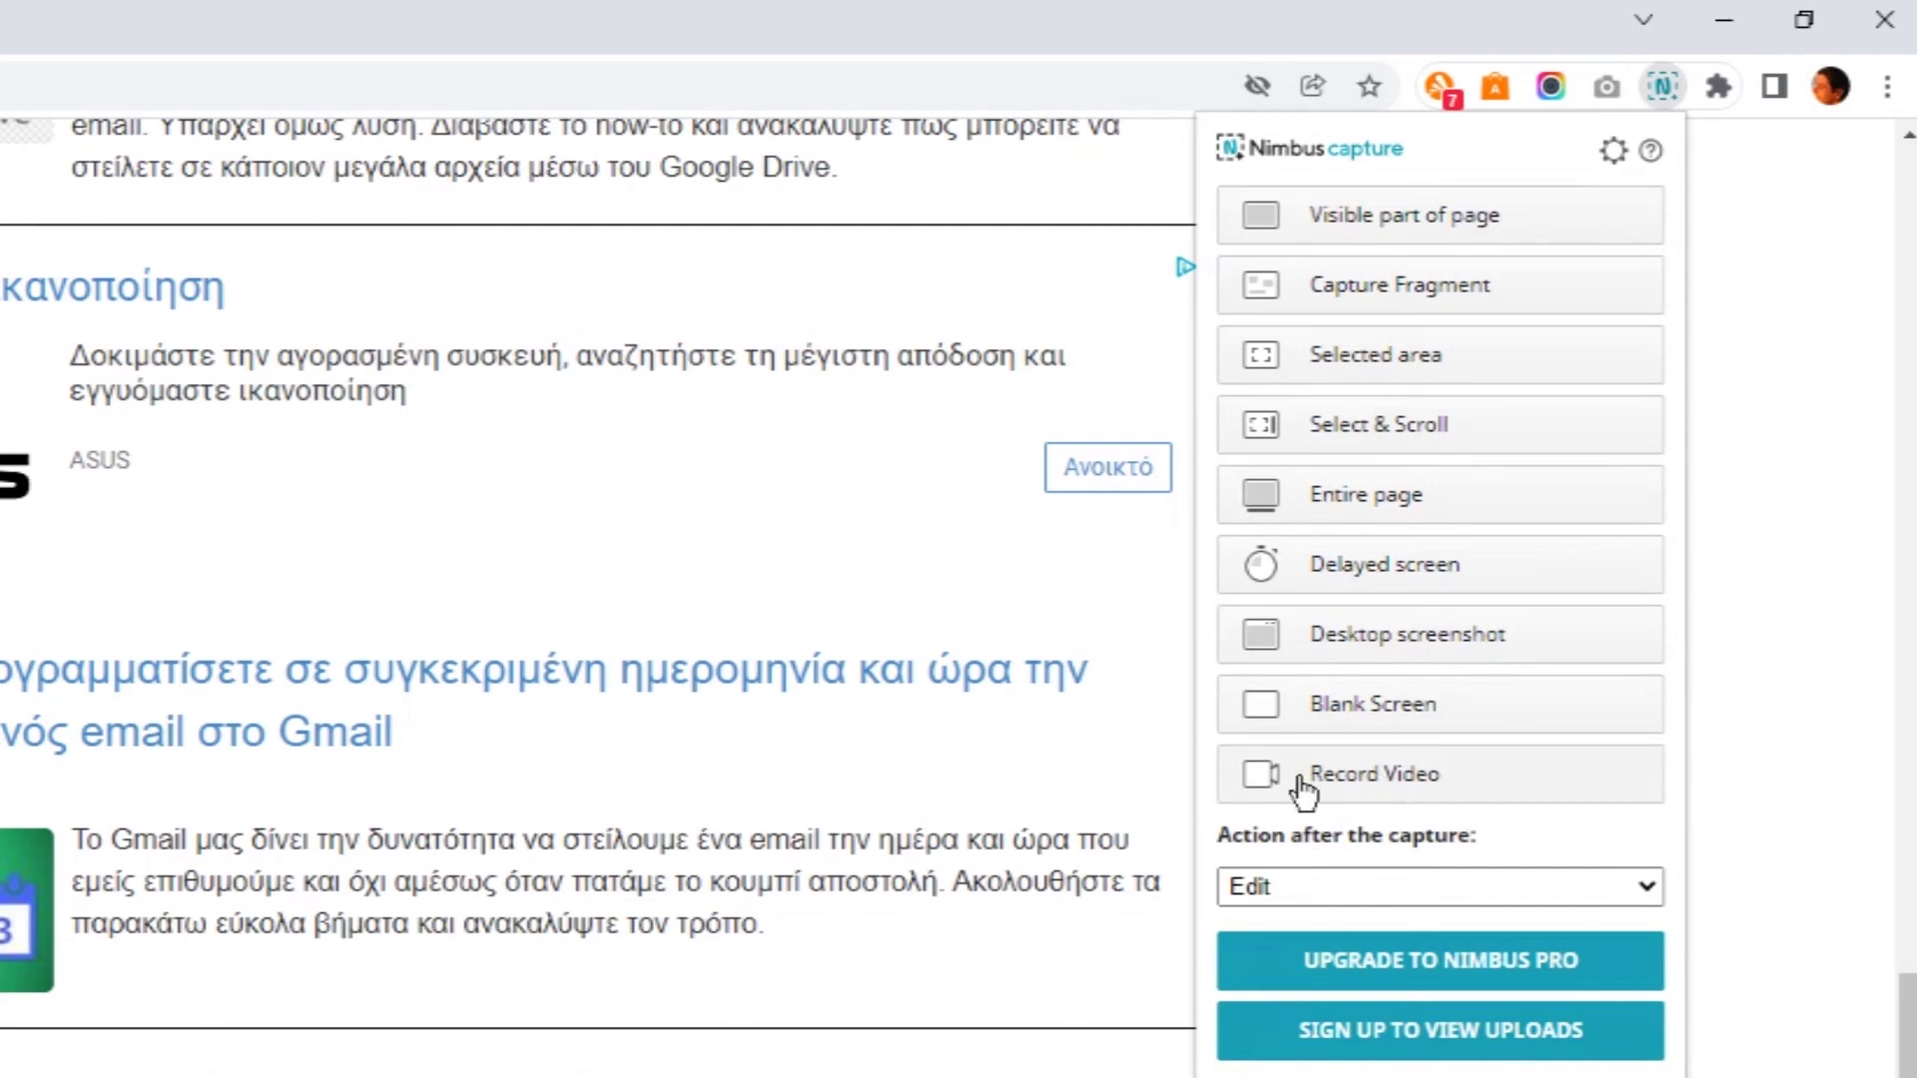
pyautogui.click(1401, 794)
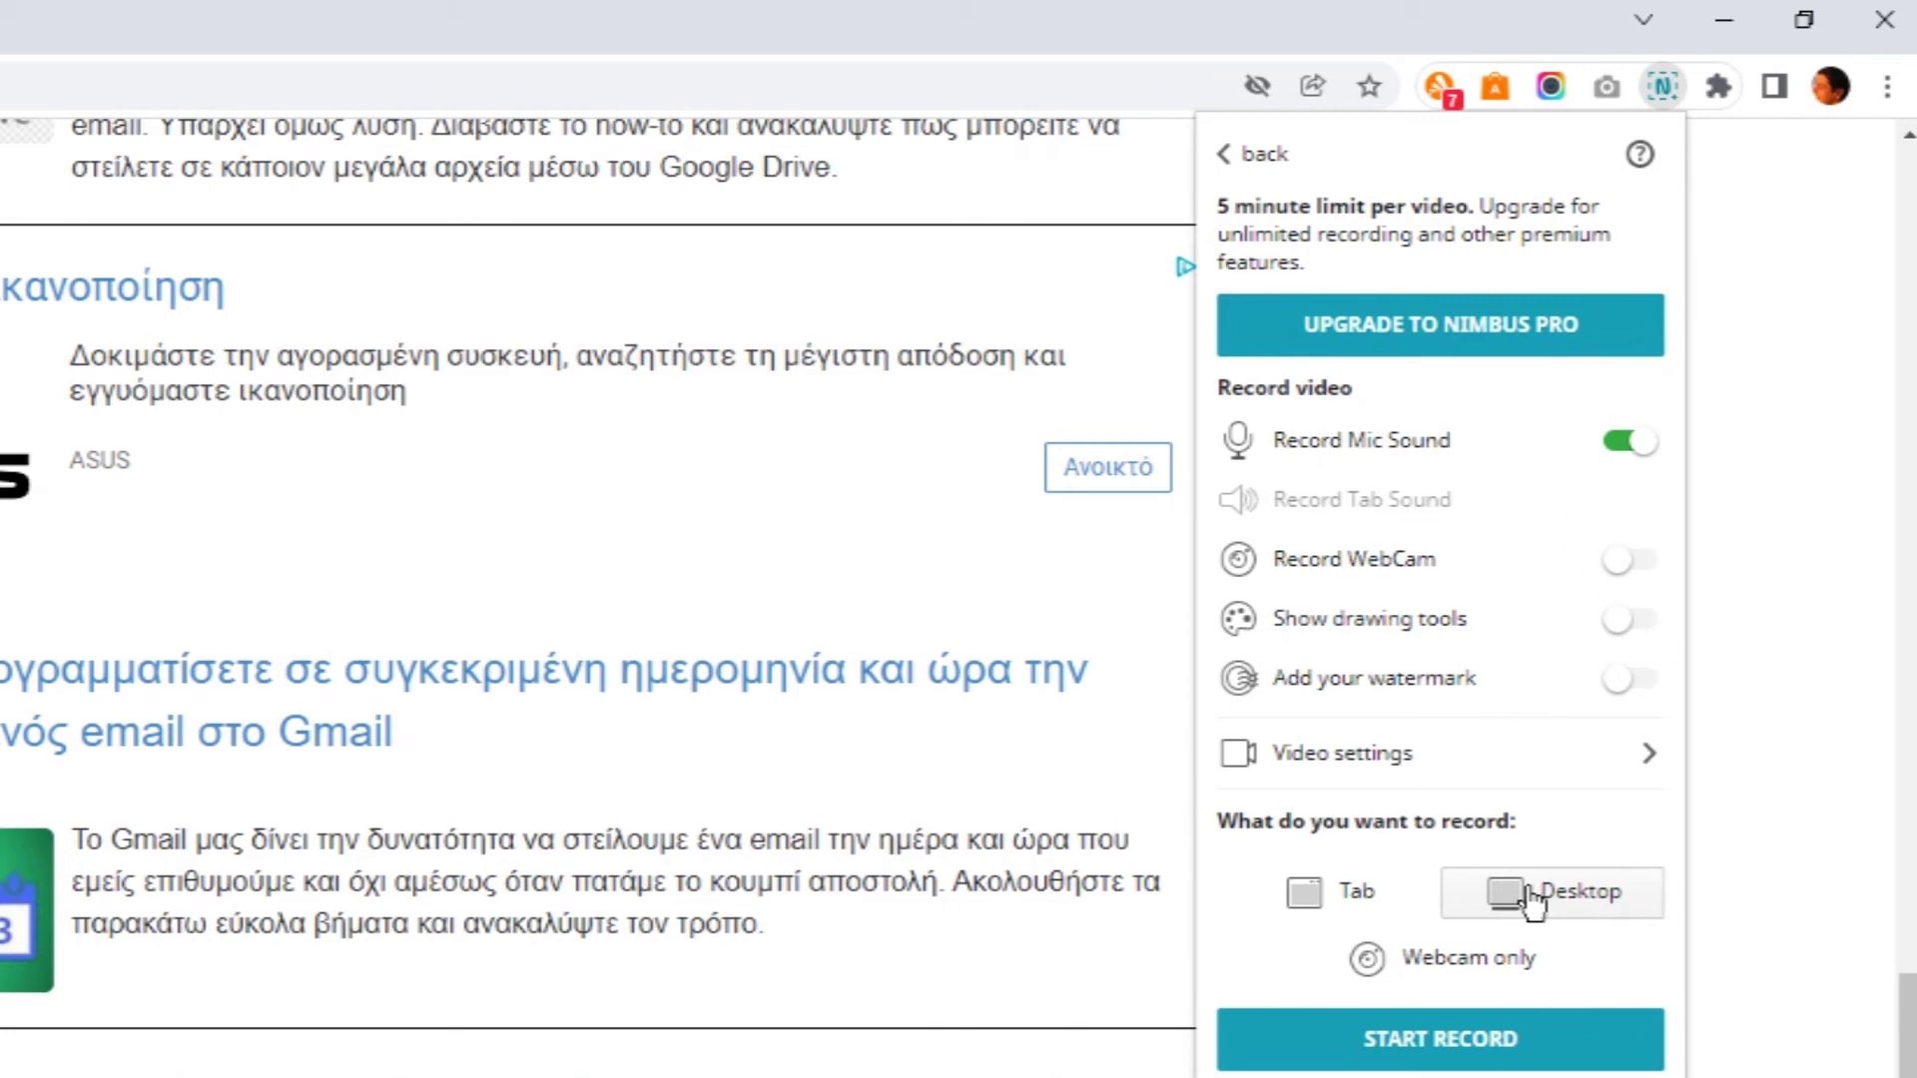
pyautogui.click(1486, 1044)
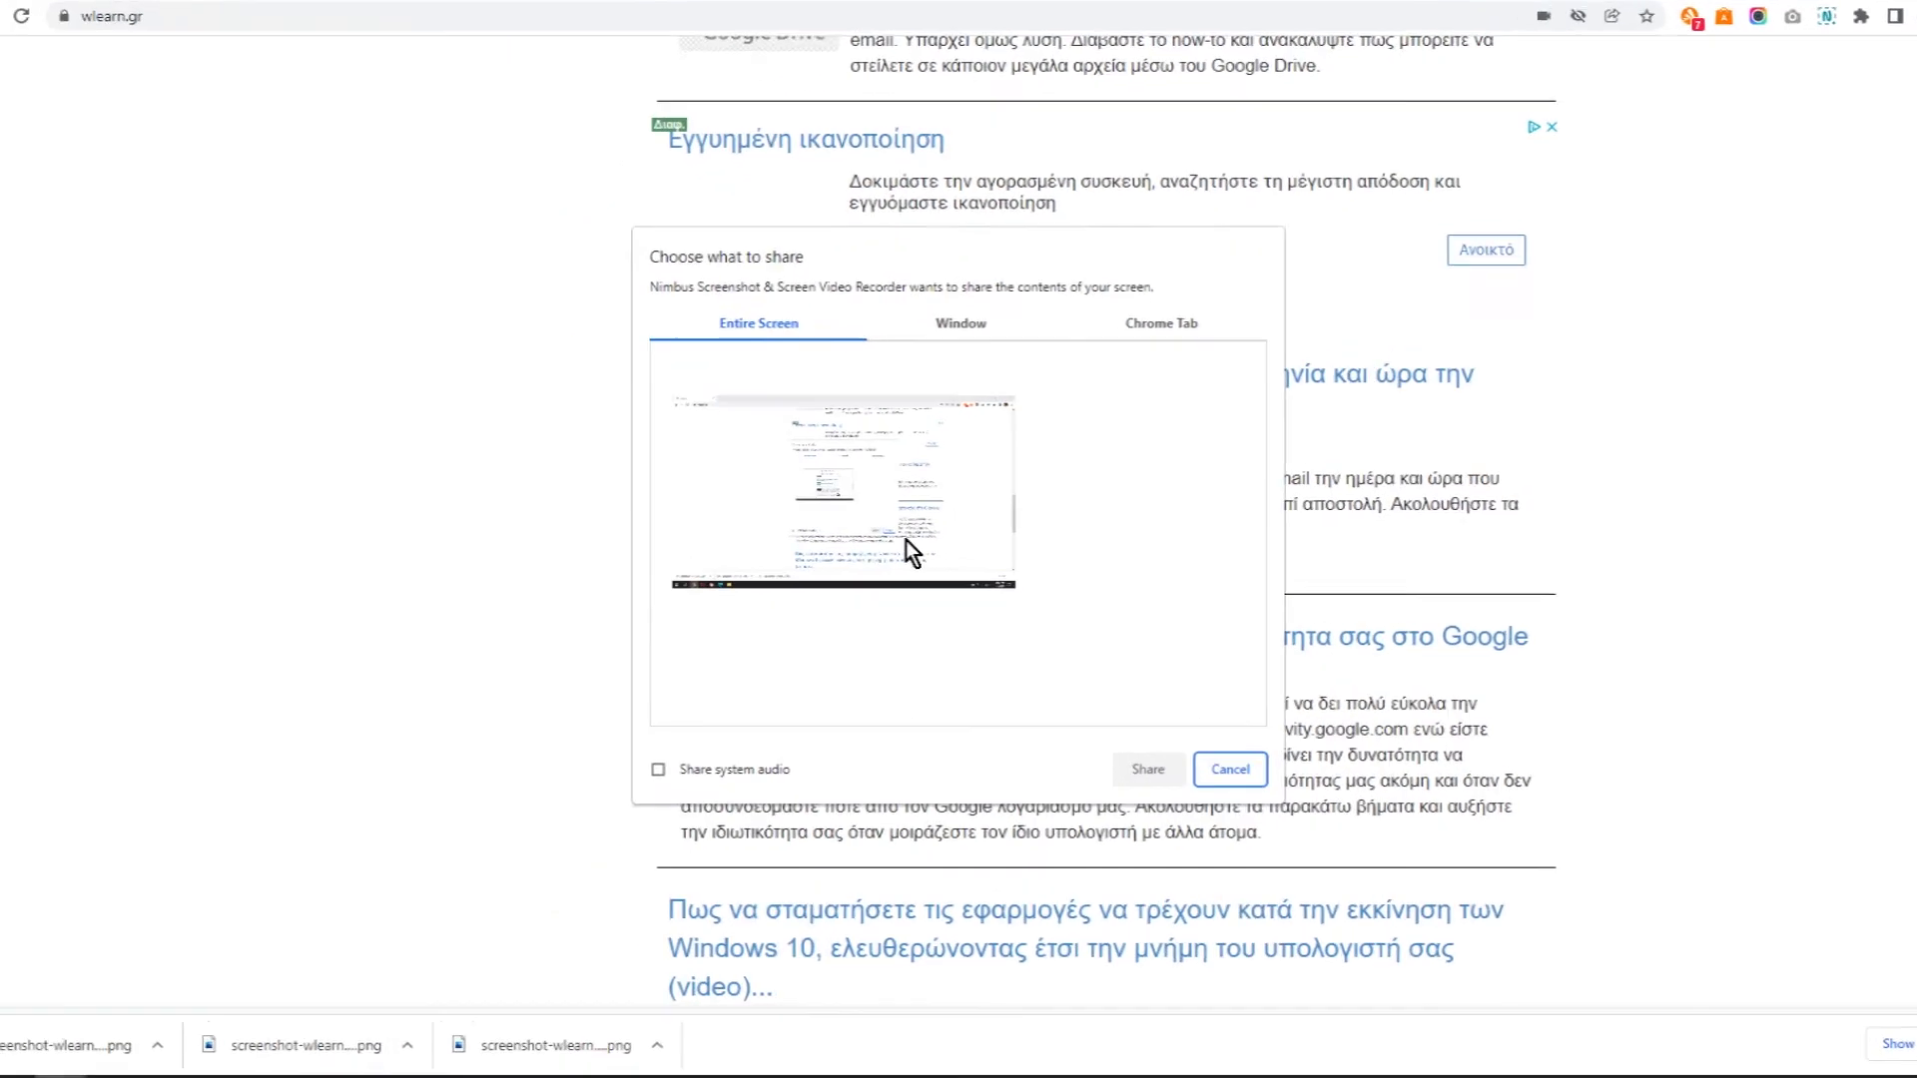
pyautogui.click(832, 454)
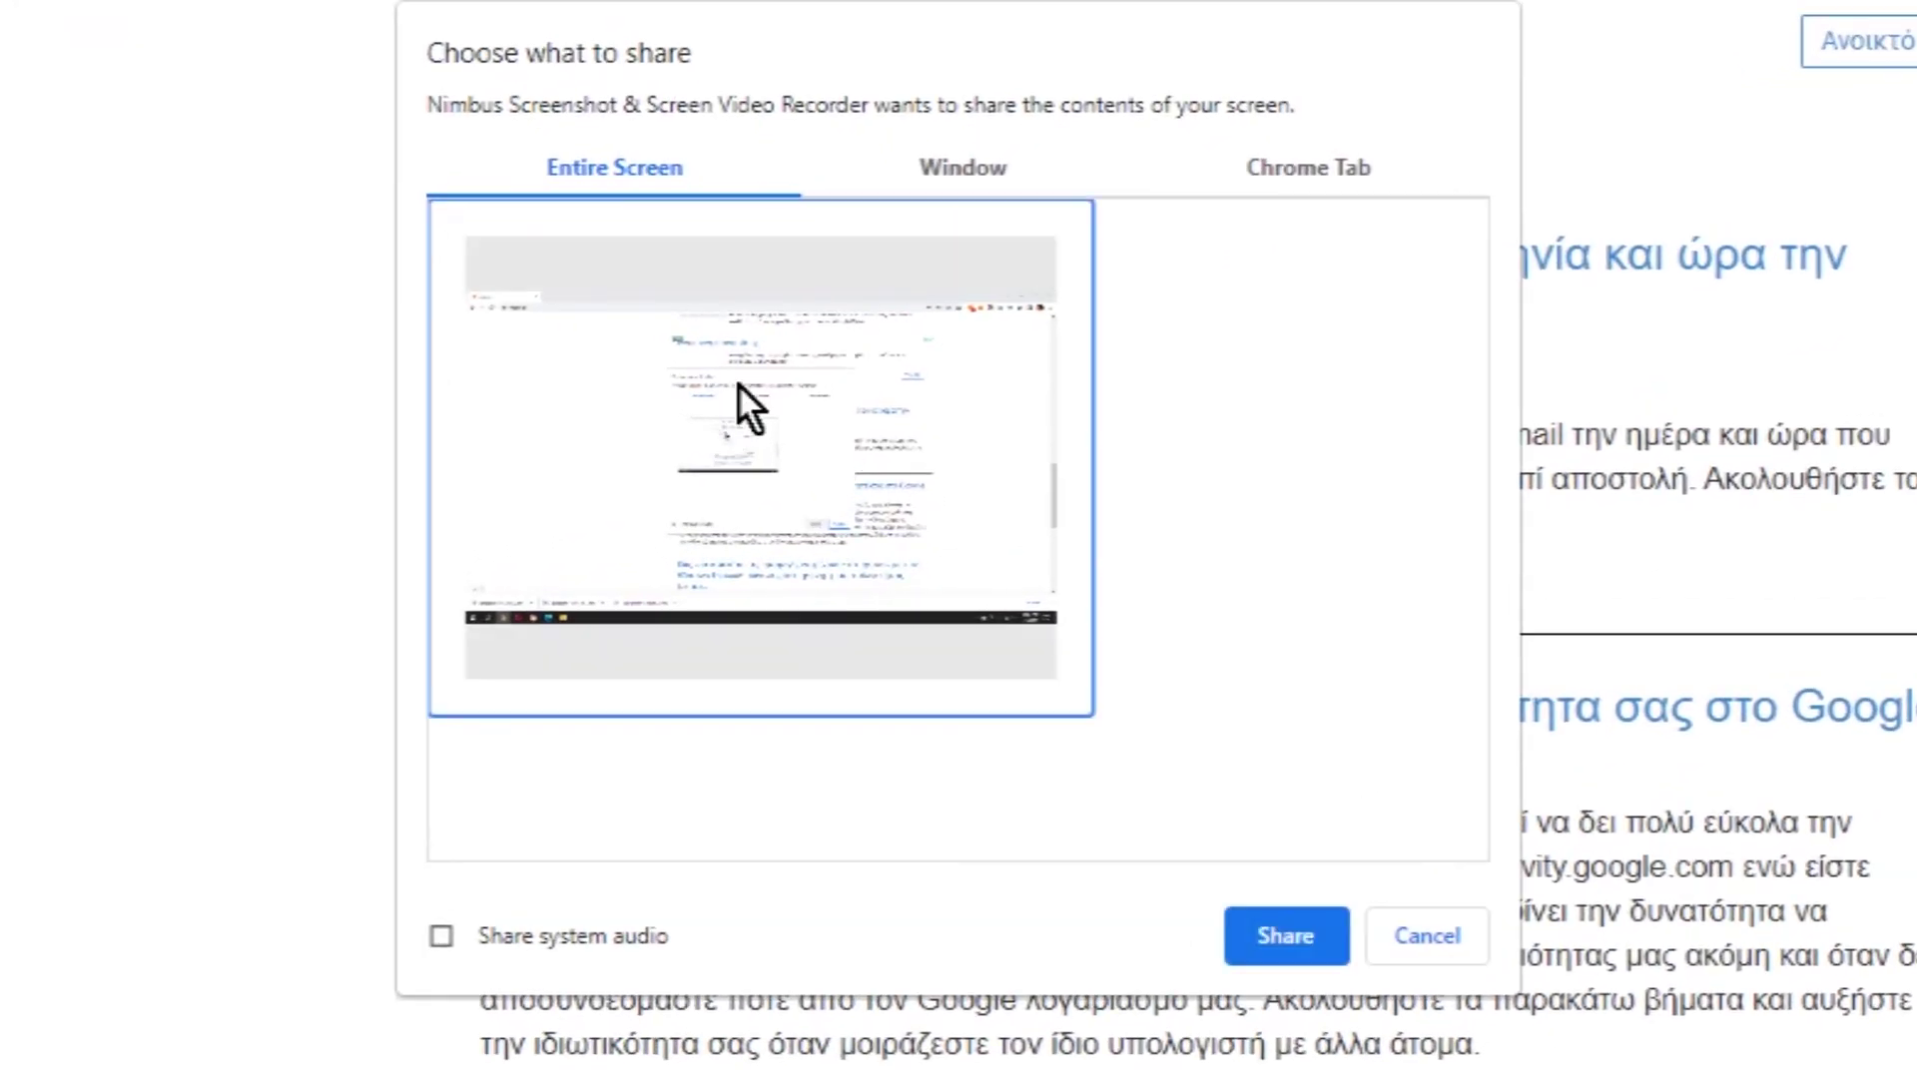
pyautogui.click(1263, 943)
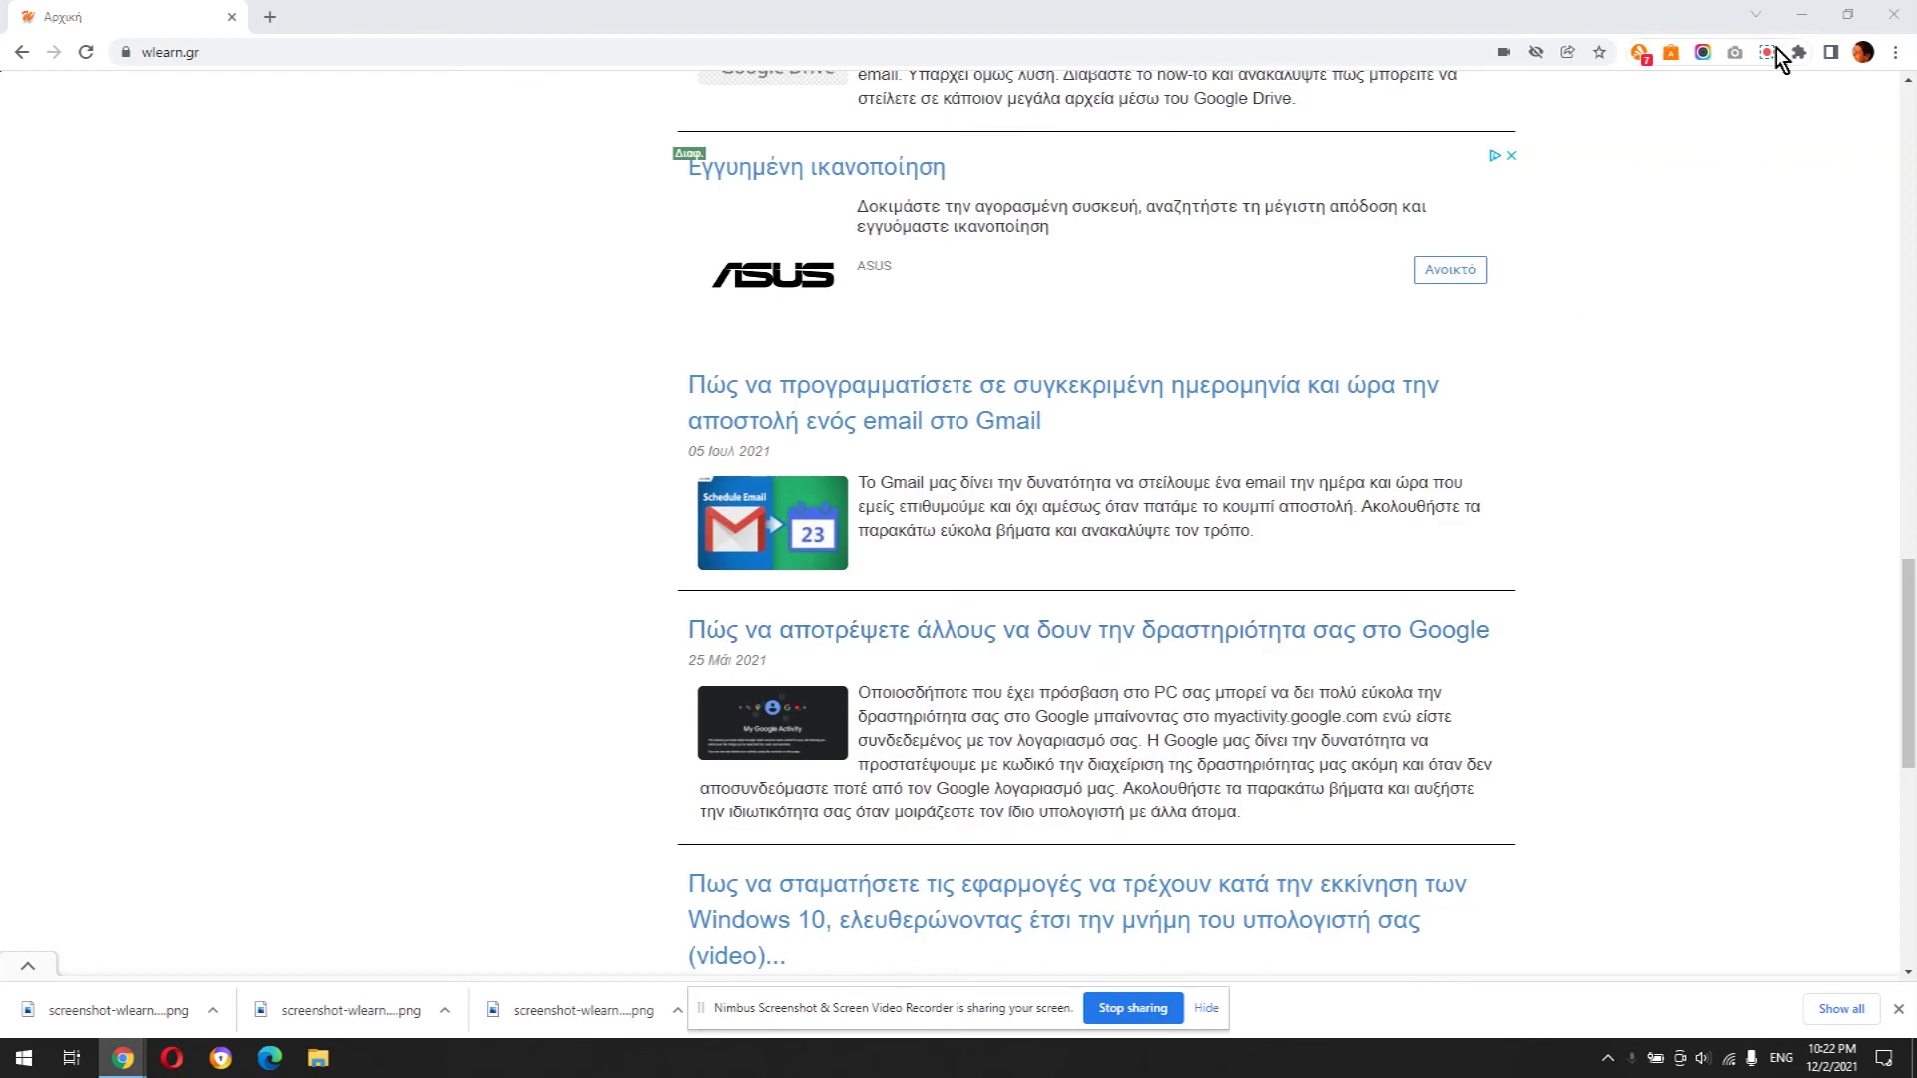
# Minimize Chrome to show the desktop on the recording, then restore the browser
pyautogui.click(1803, 15)
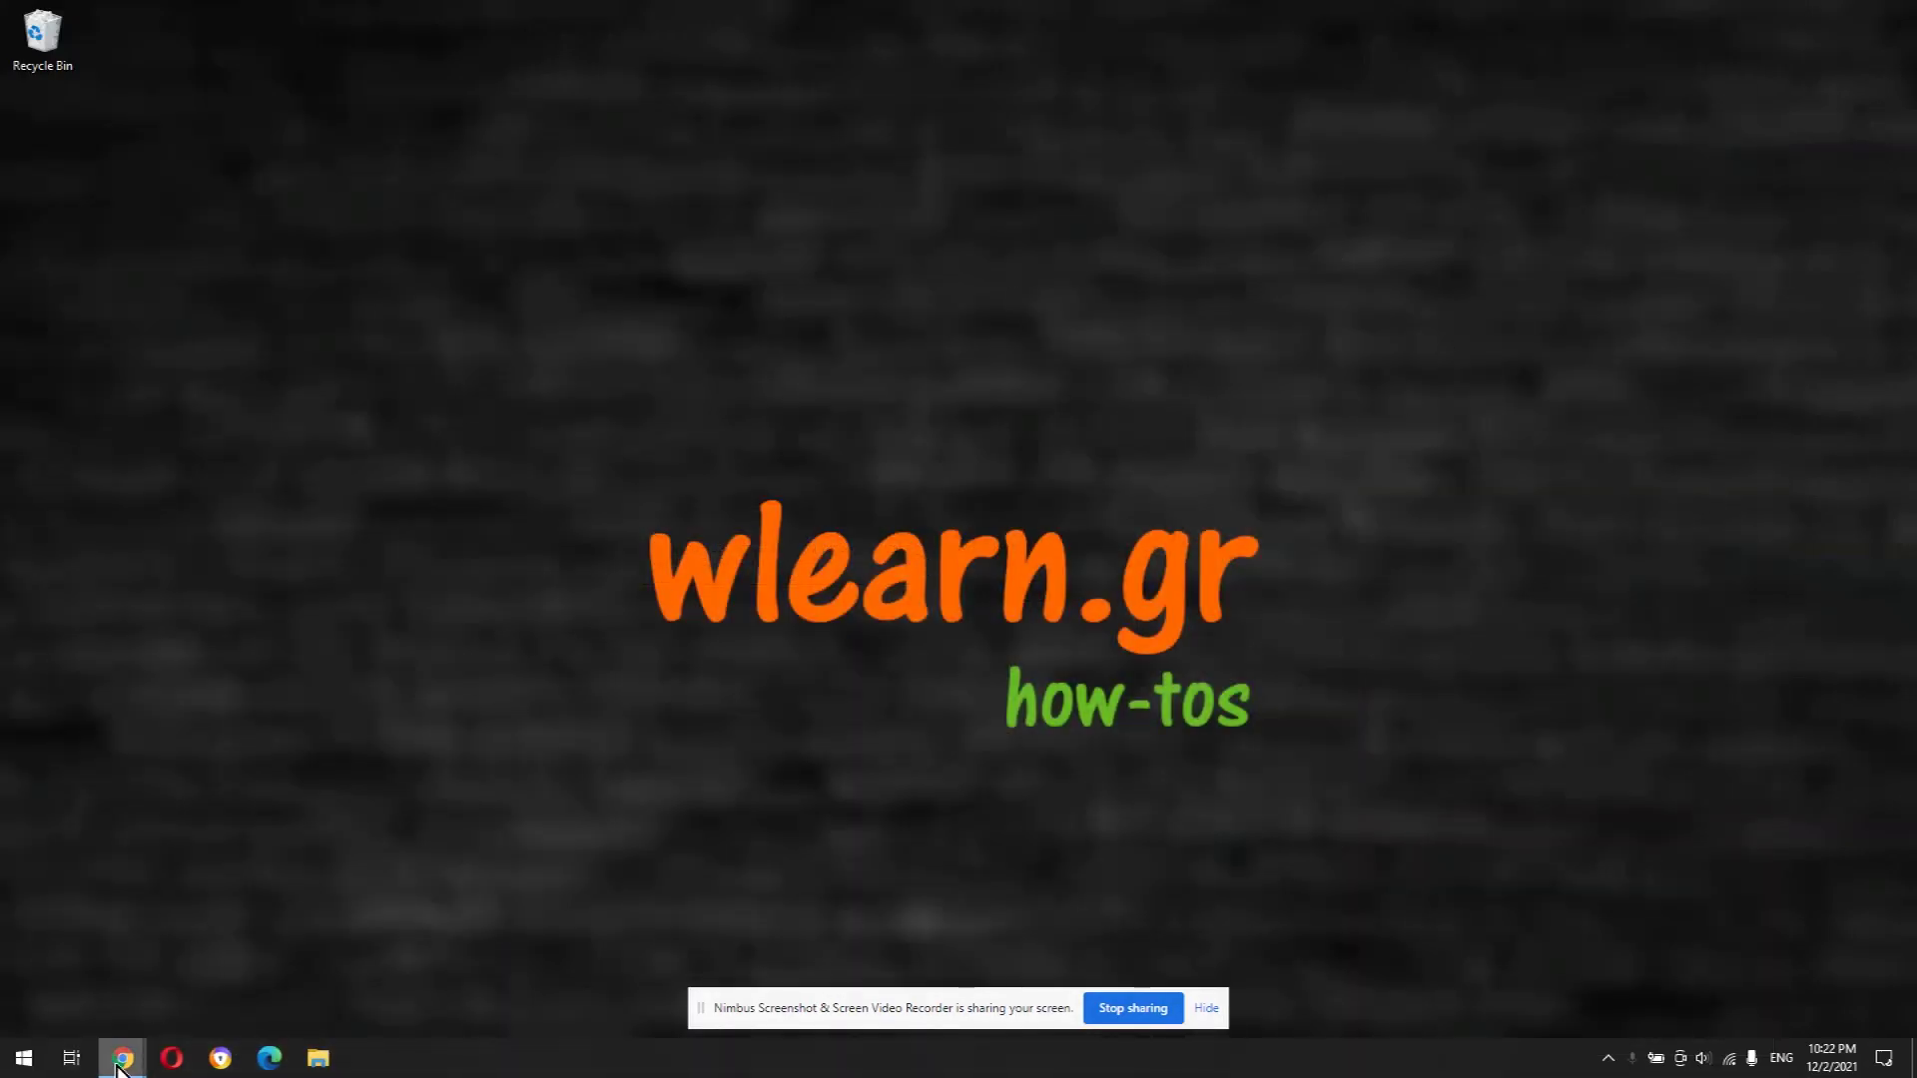
pyautogui.moveTo(120, 1065)
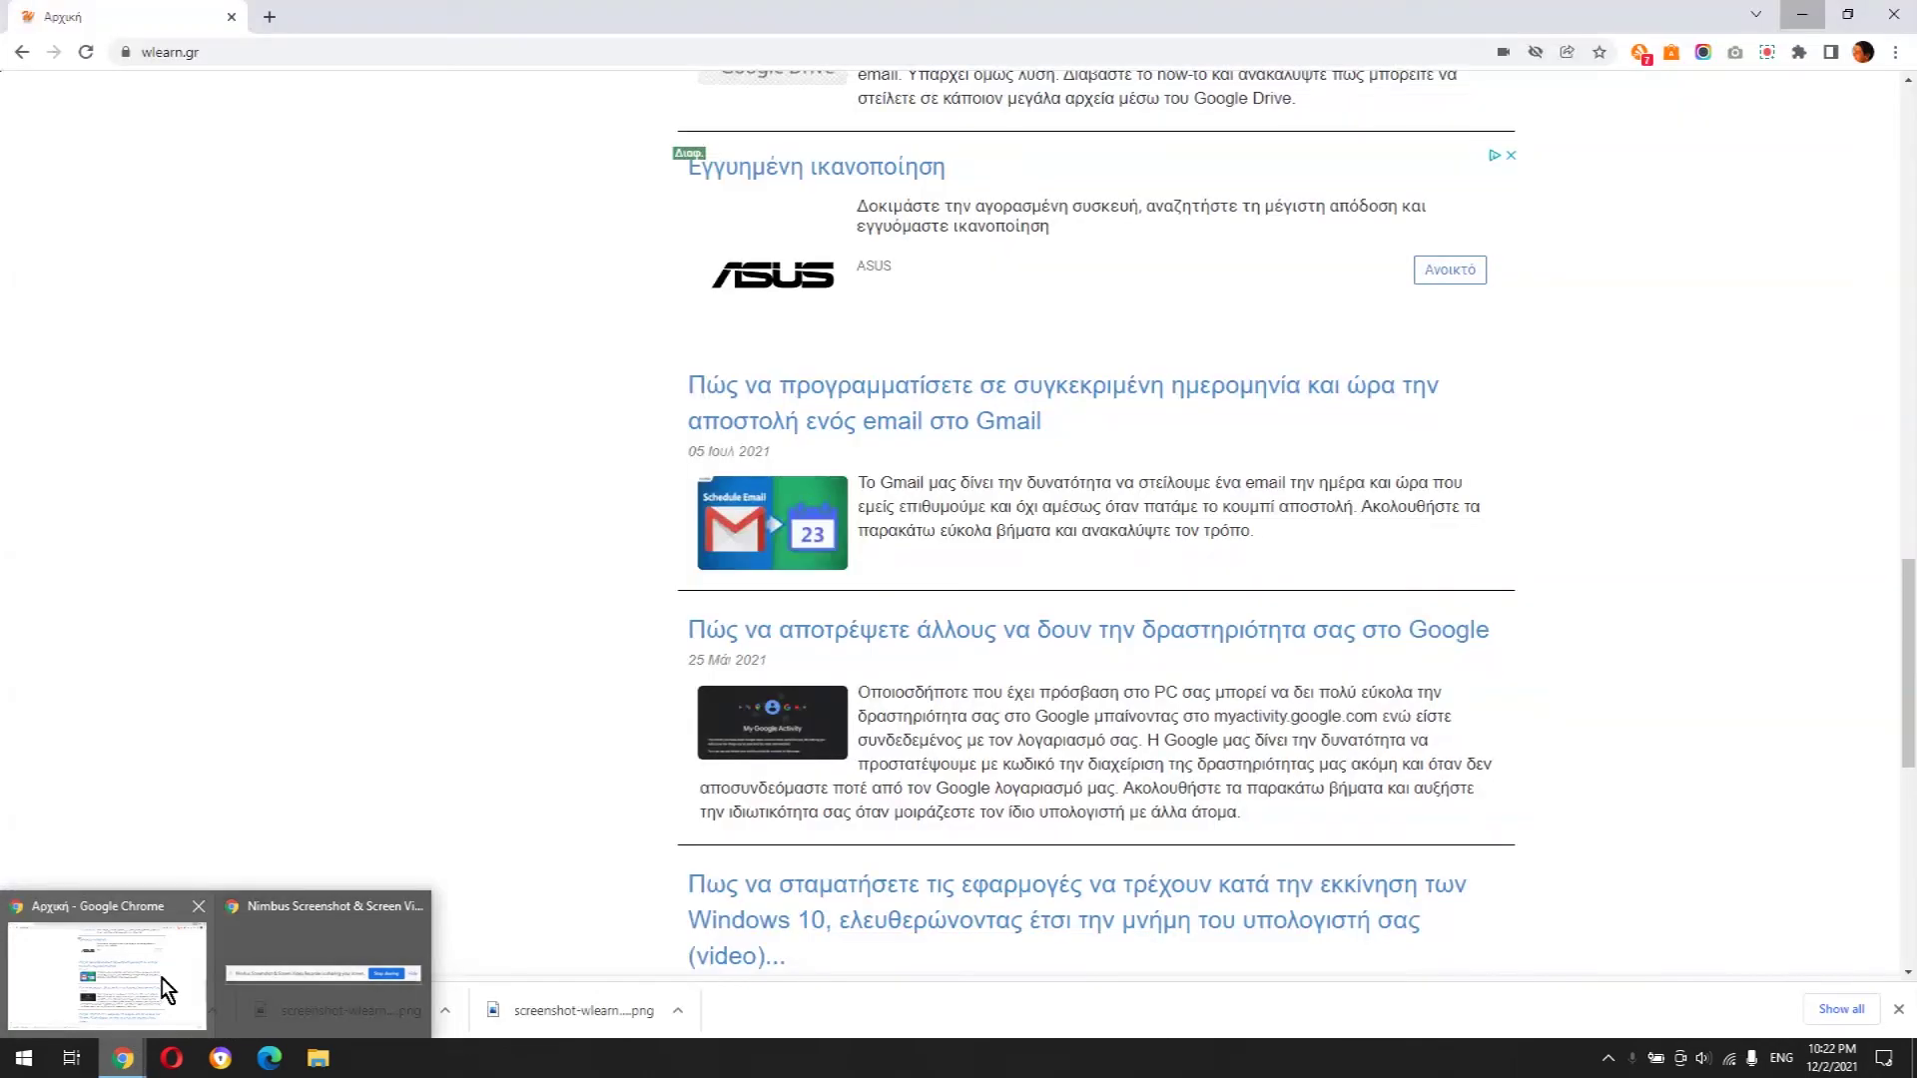
pyautogui.click(157, 976)
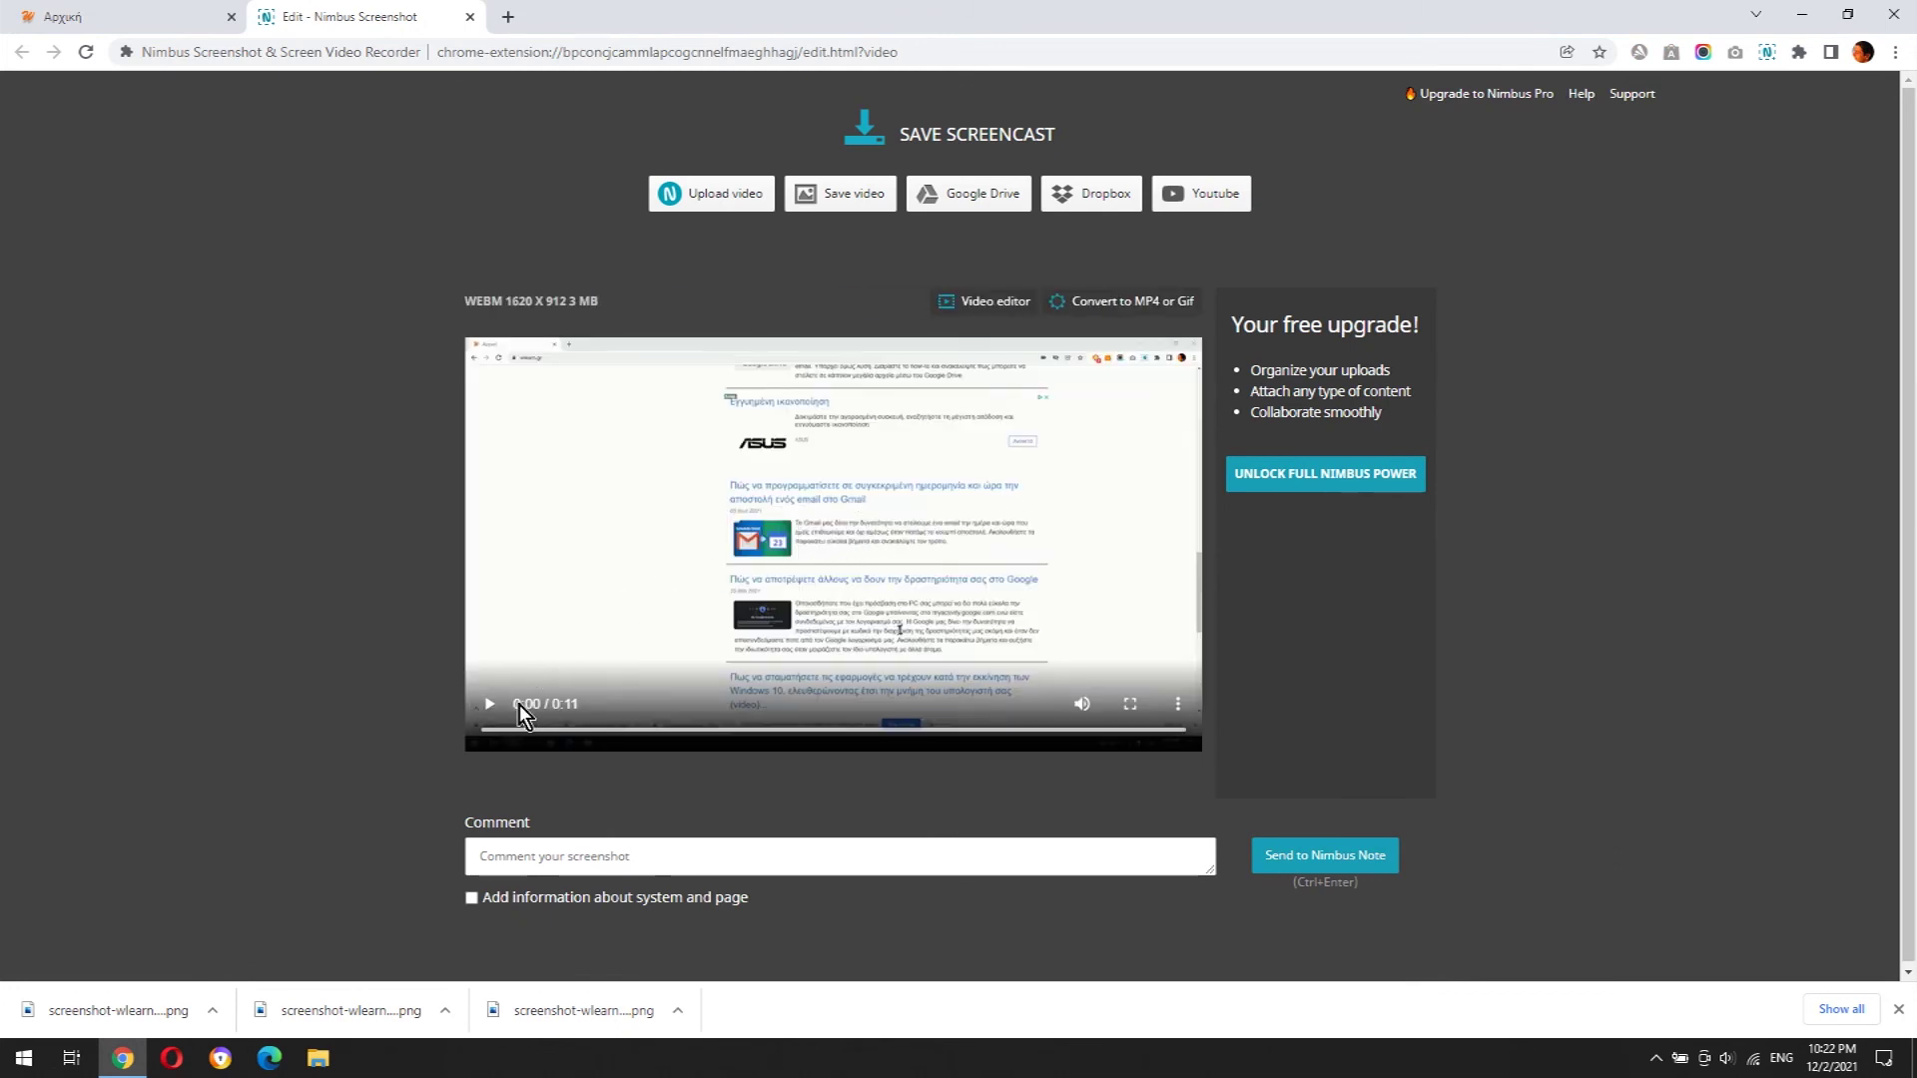
# Play back the recorded screencast and try uploading it, dismissing the sign-in prompt
pyautogui.click(483, 681)
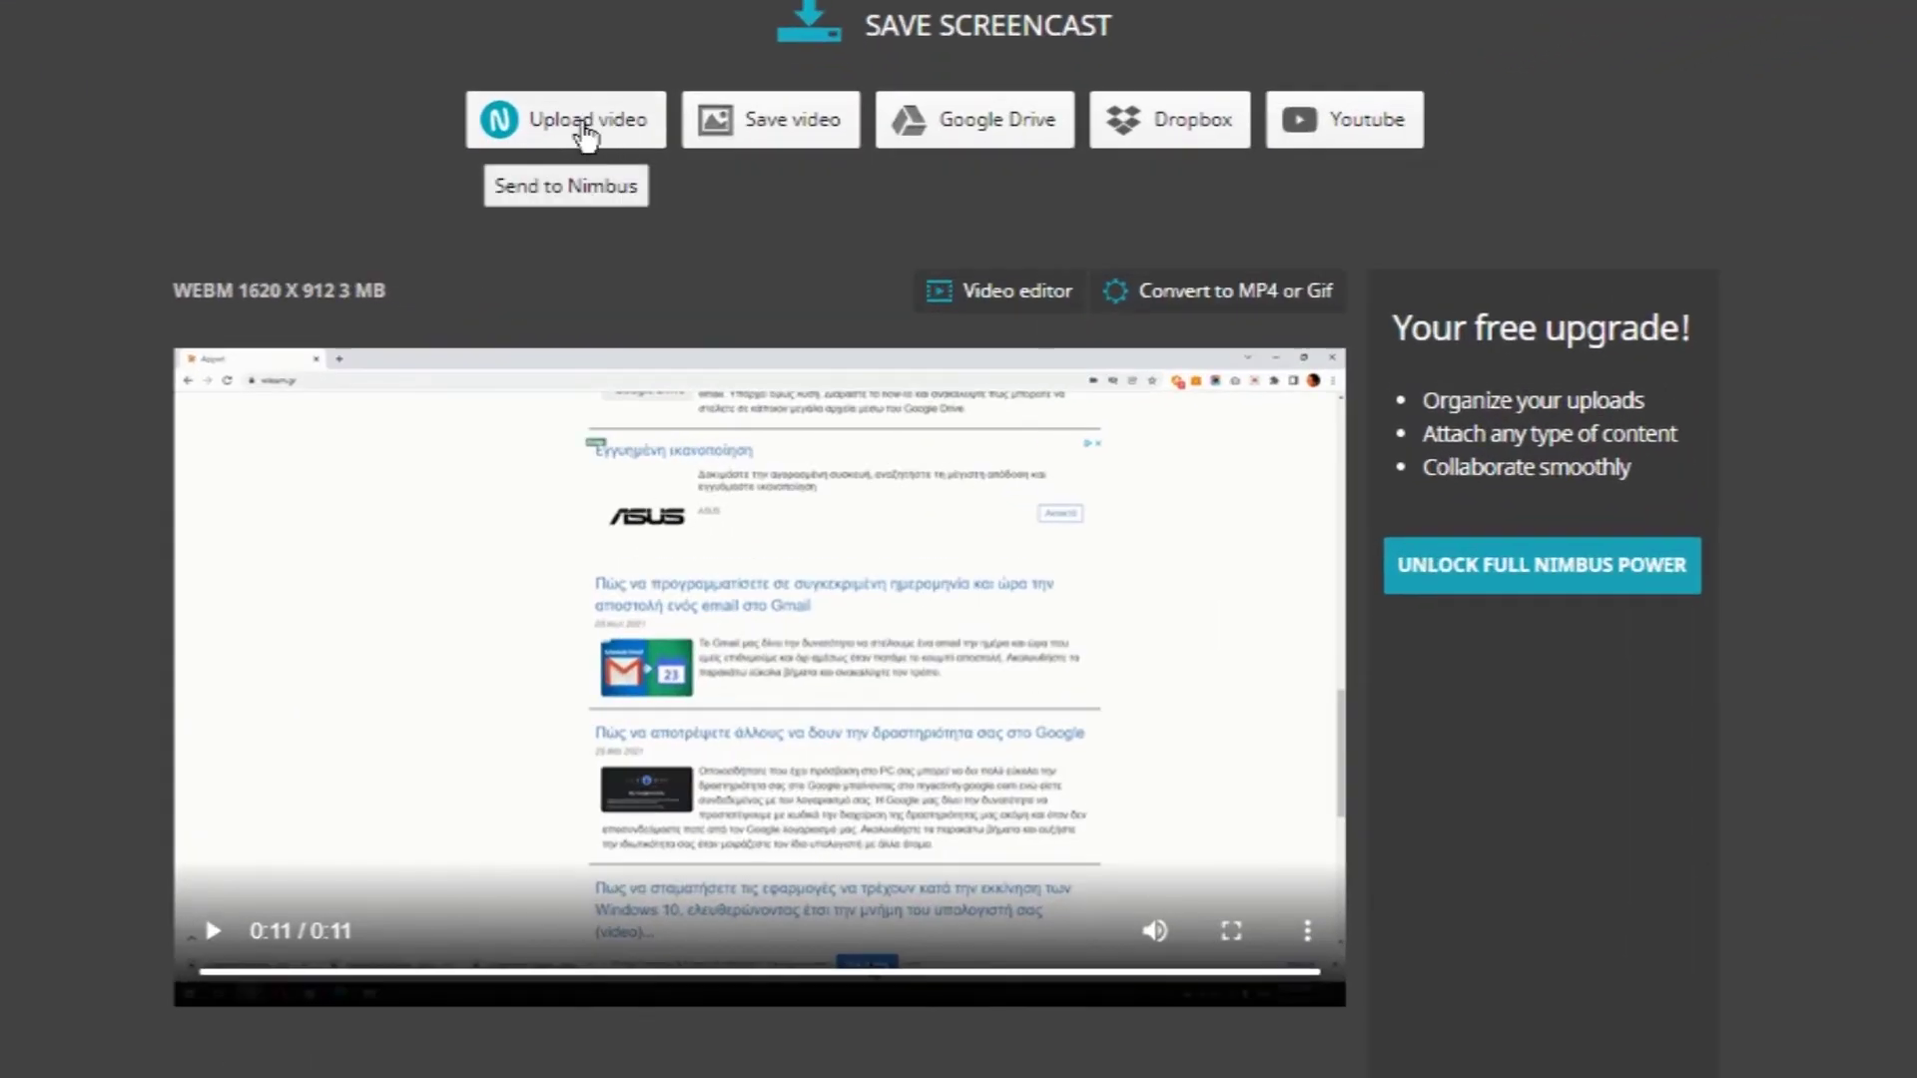
pyautogui.click(577, 128)
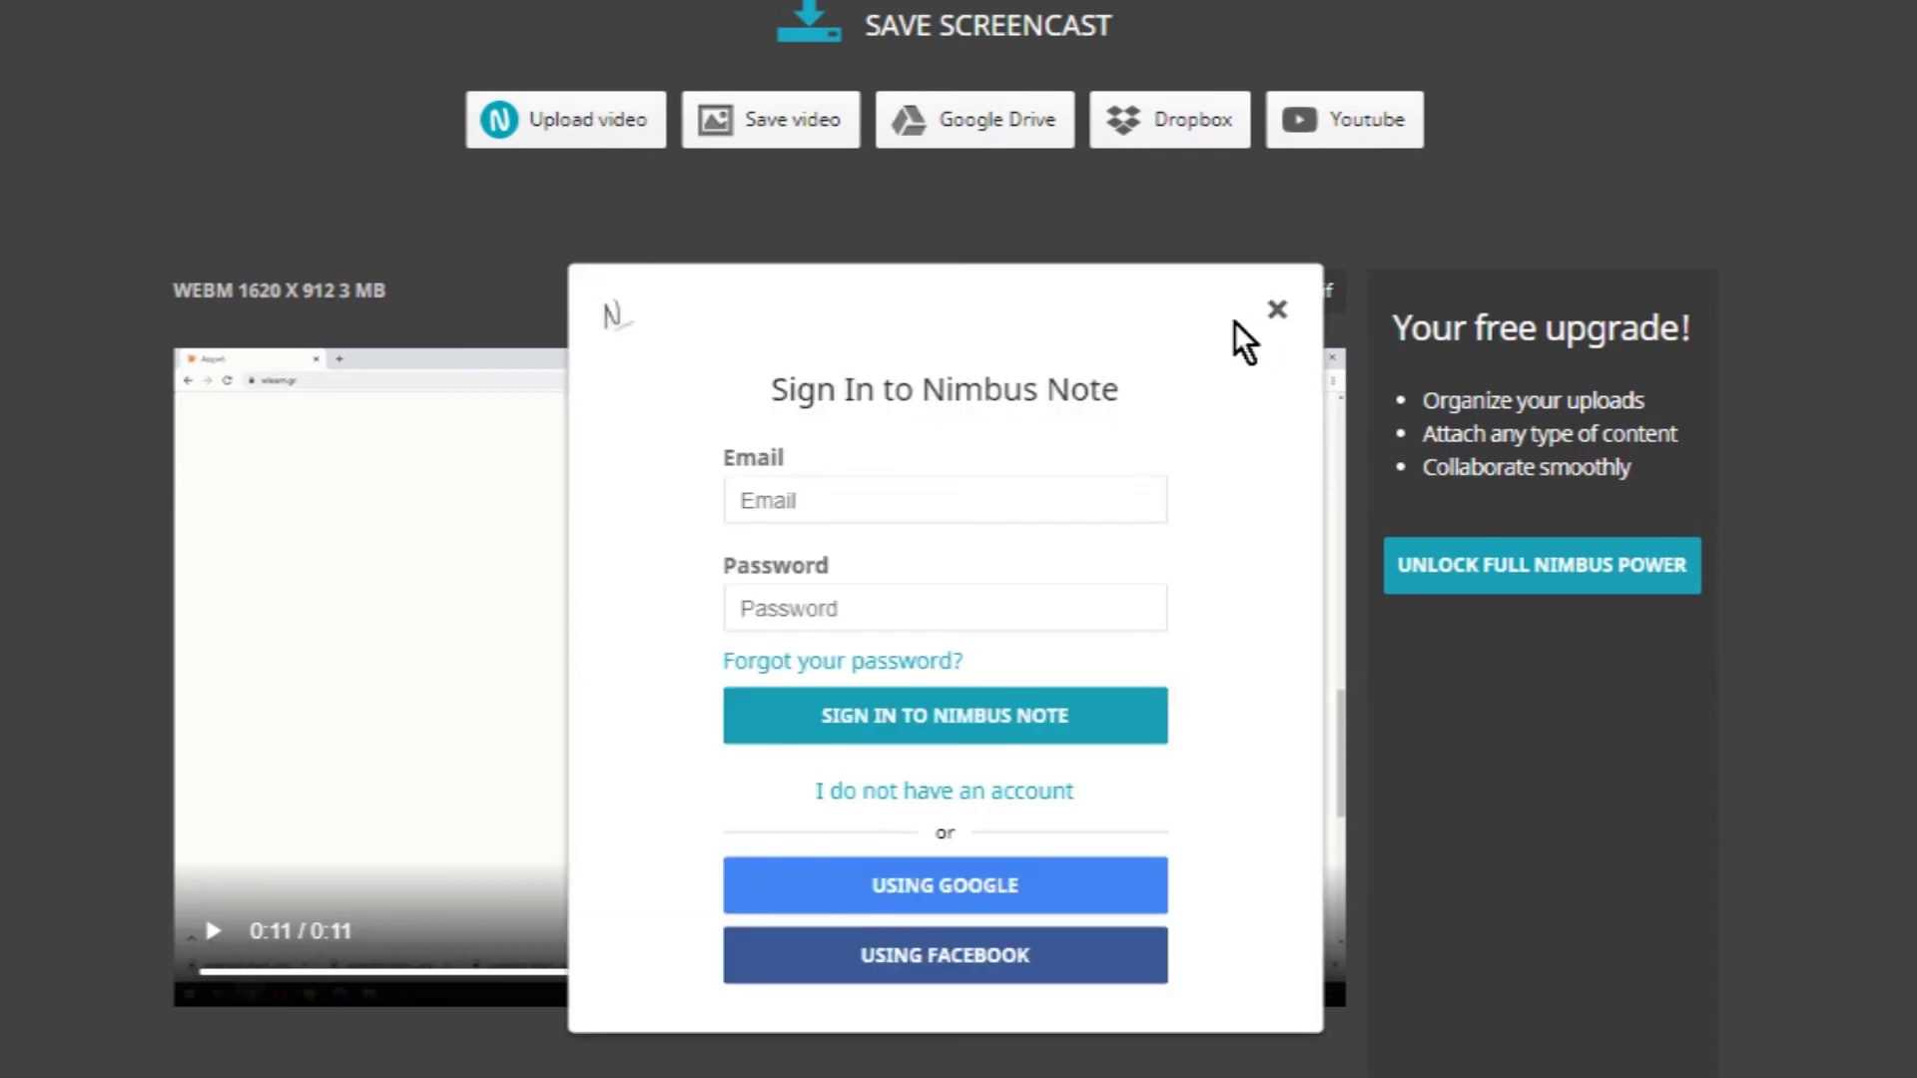
pyautogui.click(1276, 310)
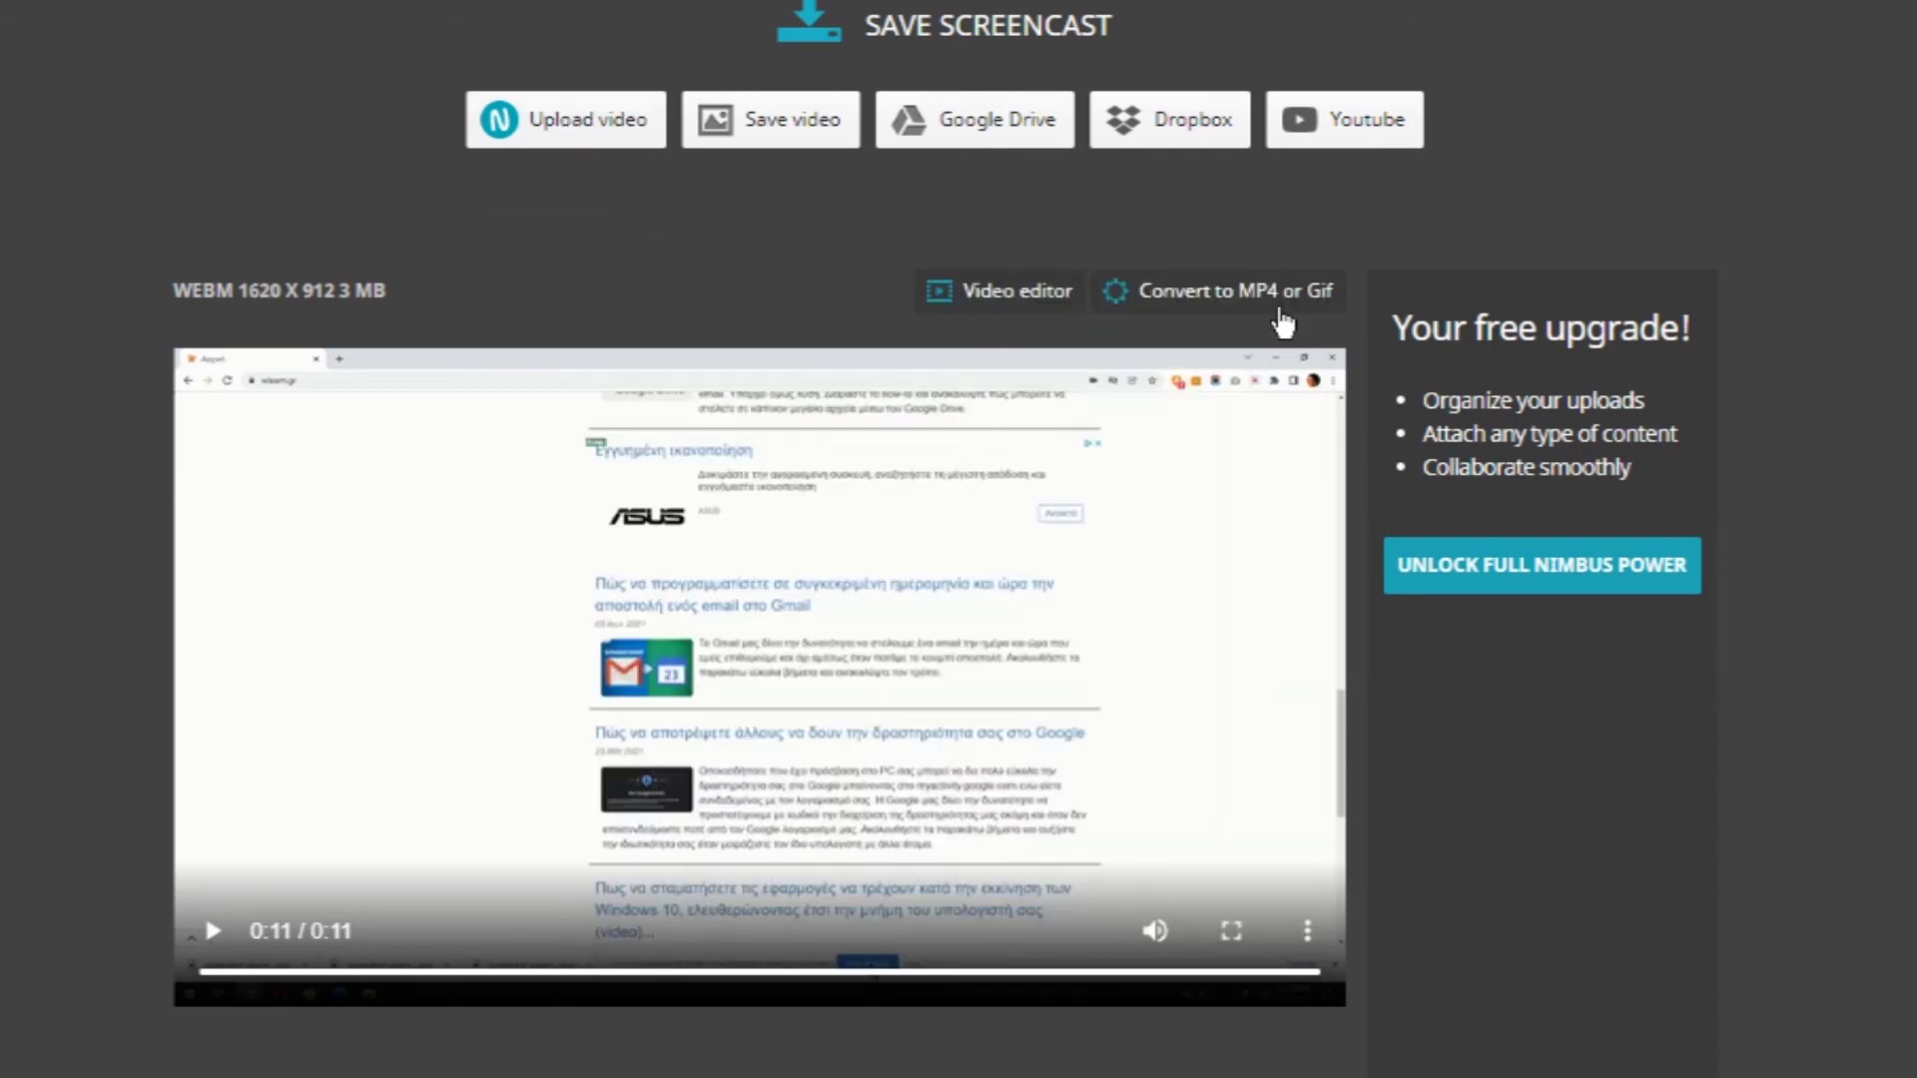
# Save the screencast as a WEBM file to Downloads, then decline the Google Drive Pro offer
pyautogui.click(801, 113)
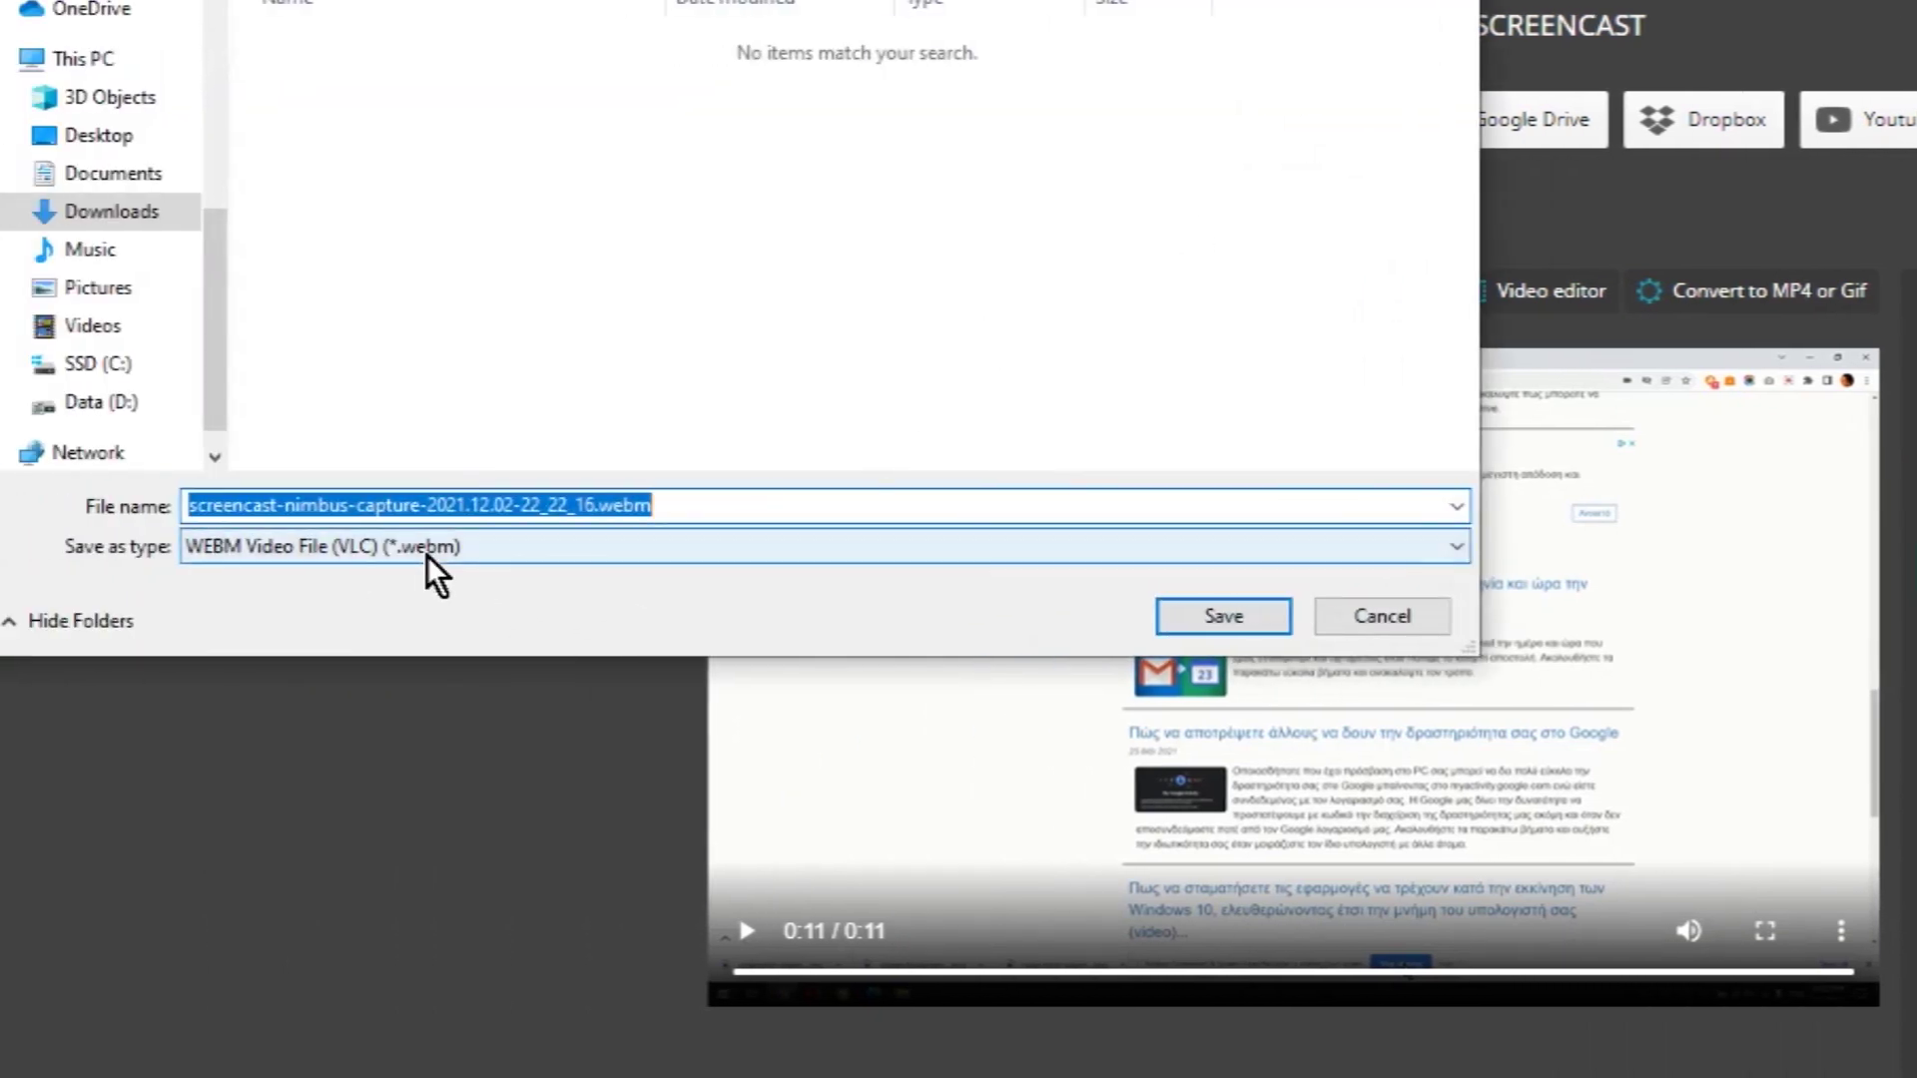
pyautogui.click(1208, 621)
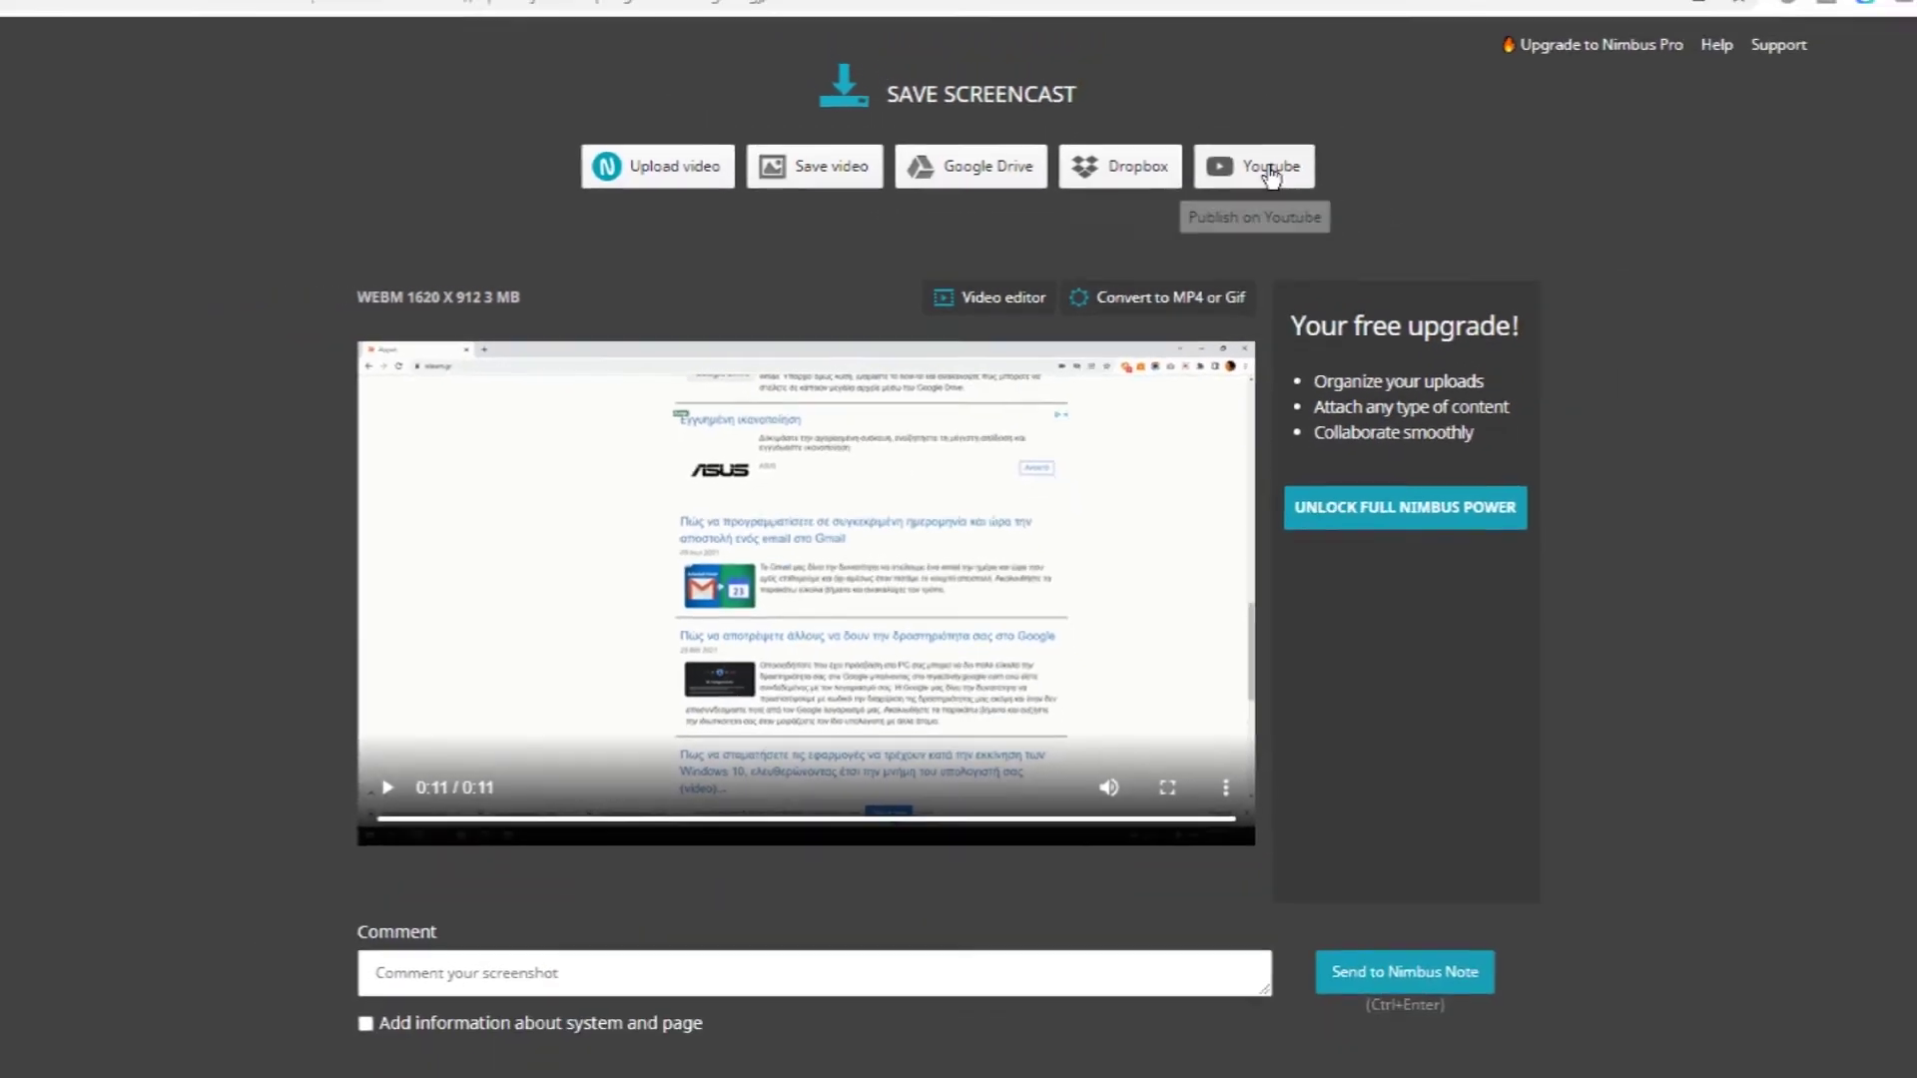
pyautogui.click(1393, 132)
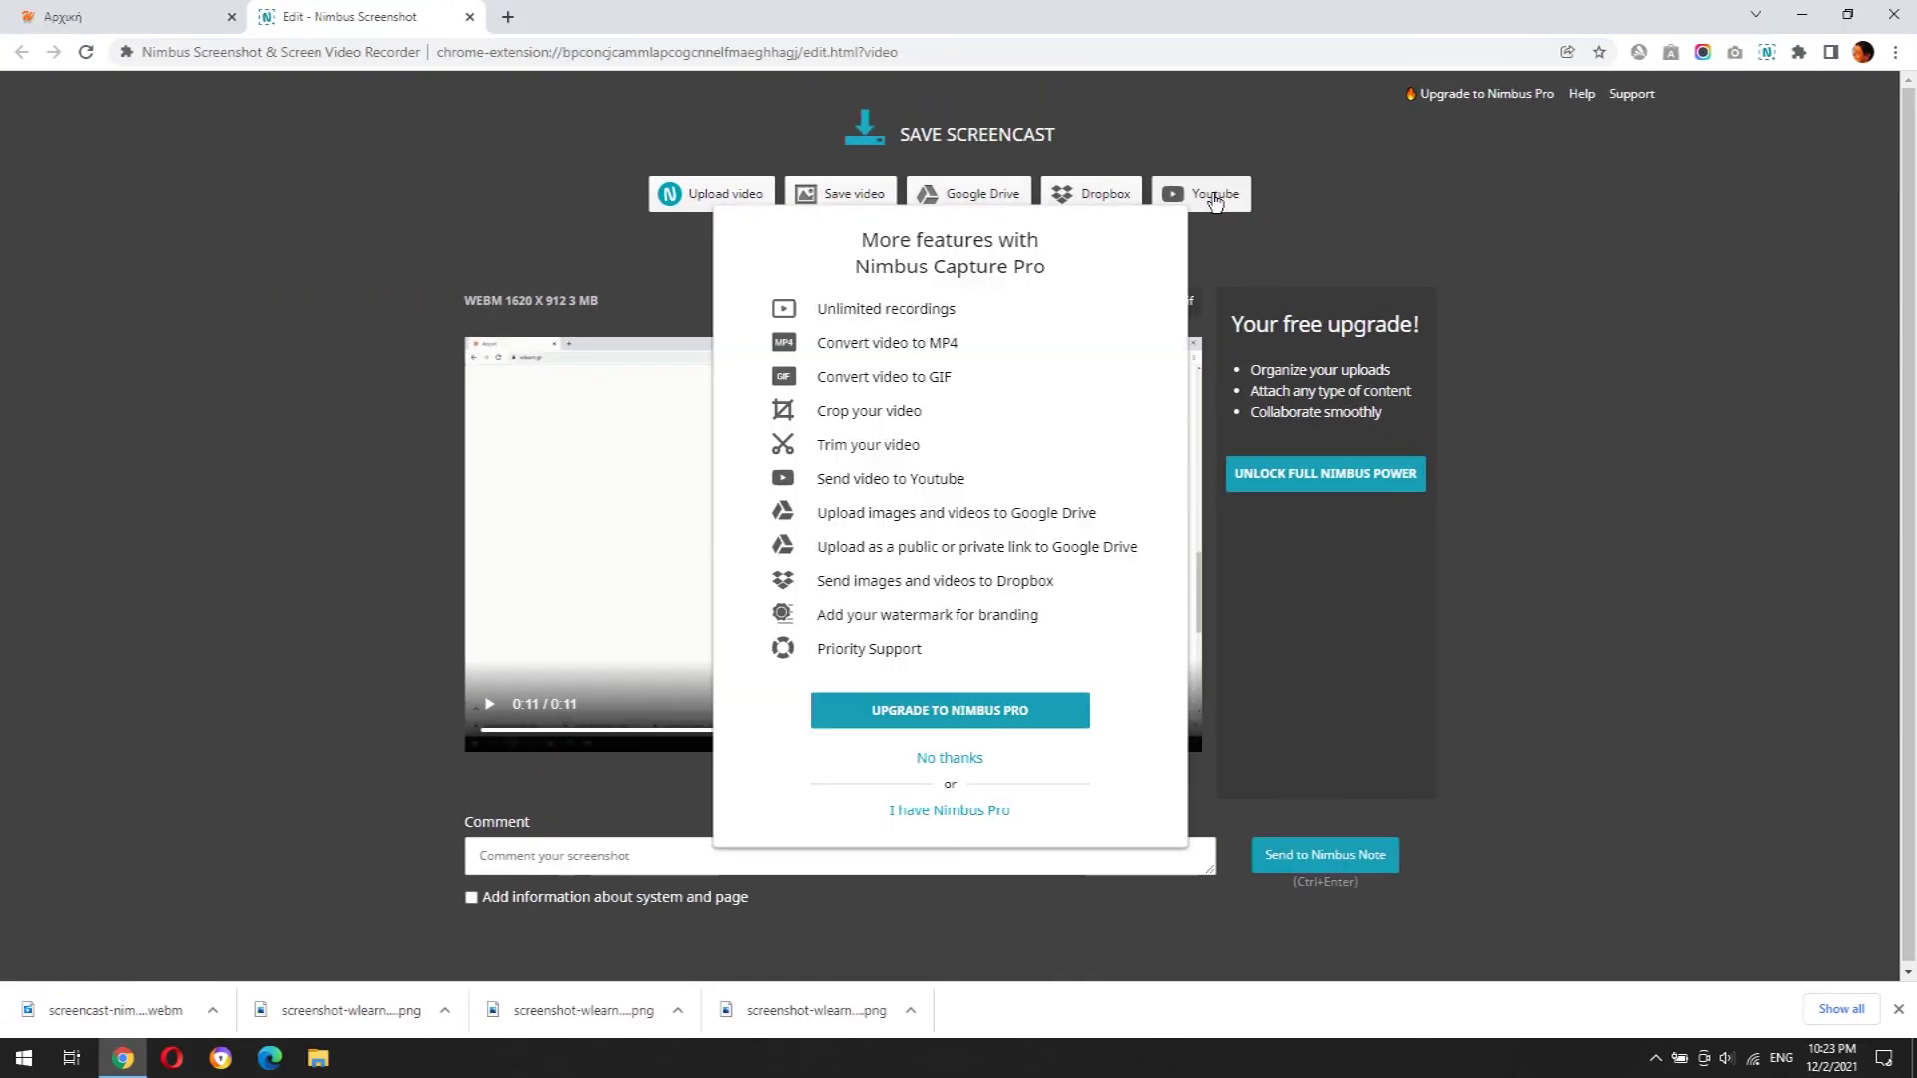
pyautogui.click(936, 761)
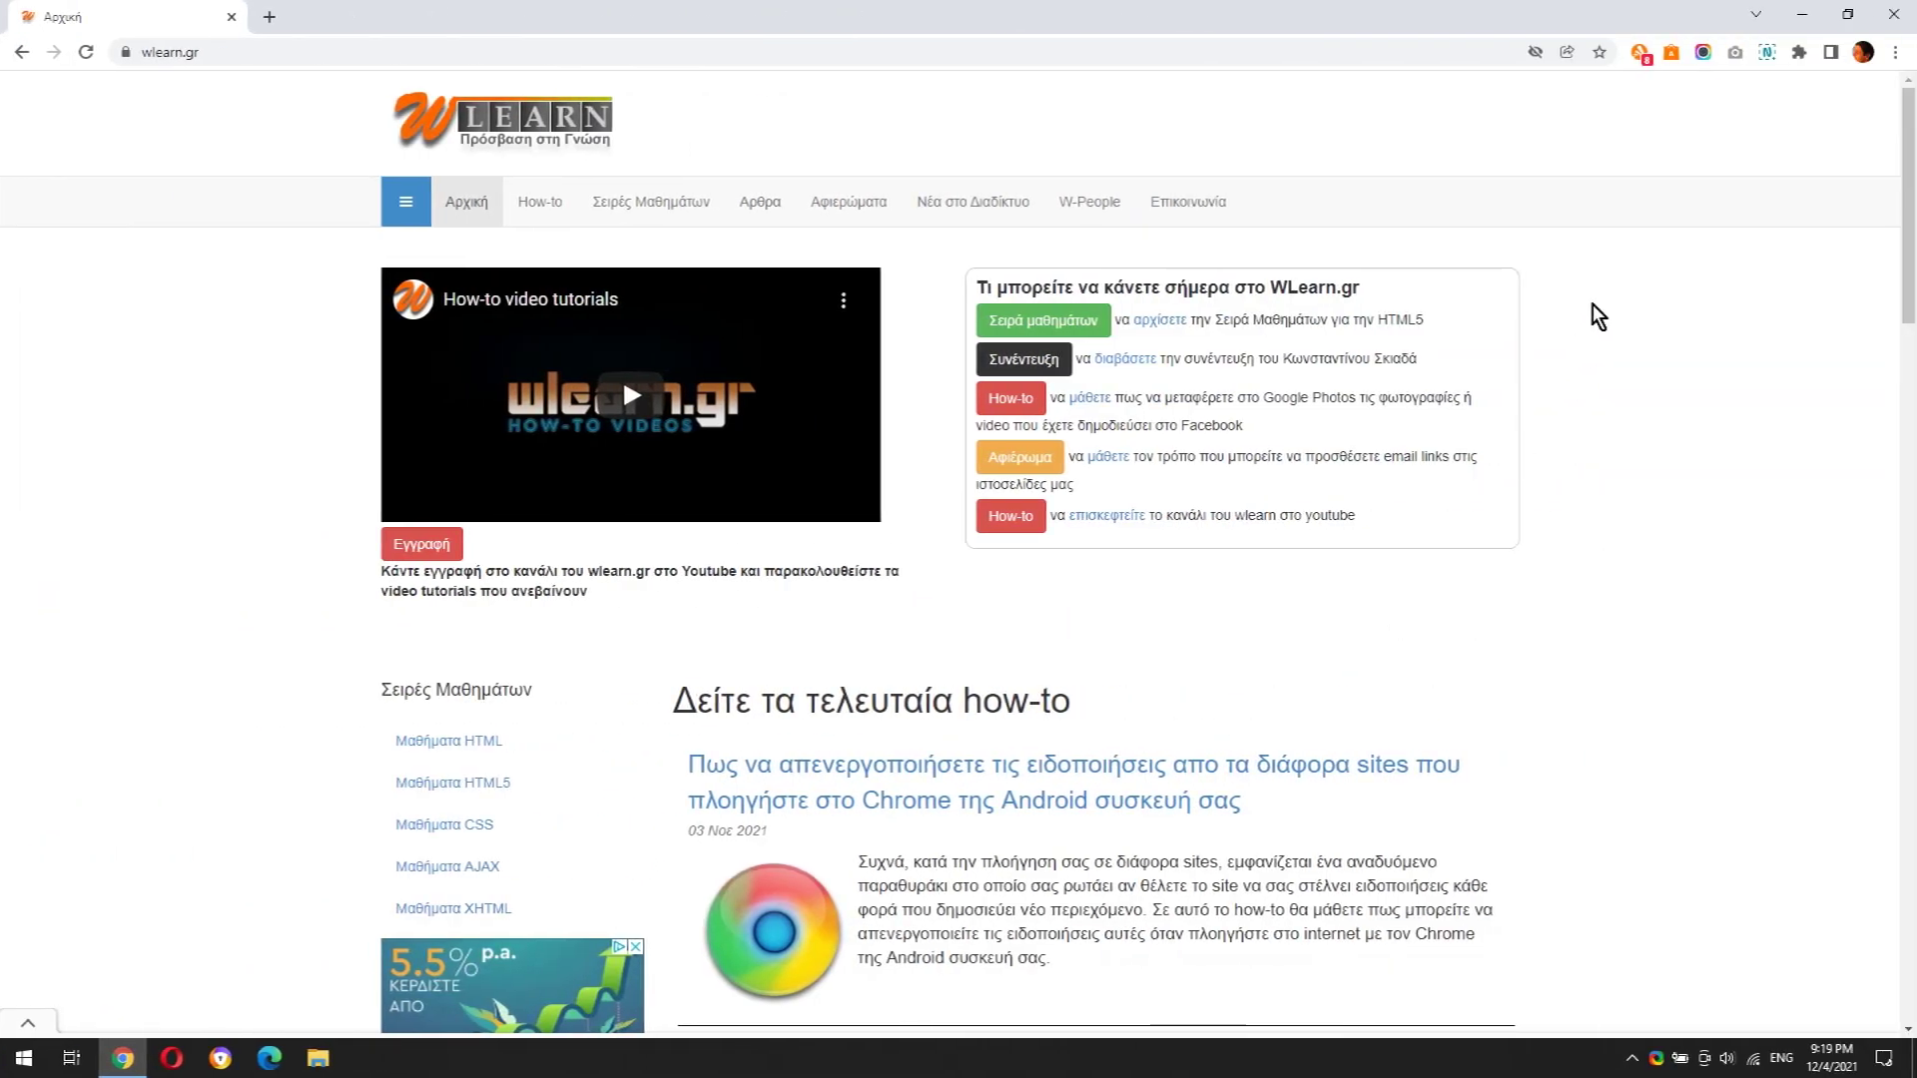
# Open the Nimbus settings page, scroll through General, then view the Watermark and Video sections
pyautogui.click(1768, 52)
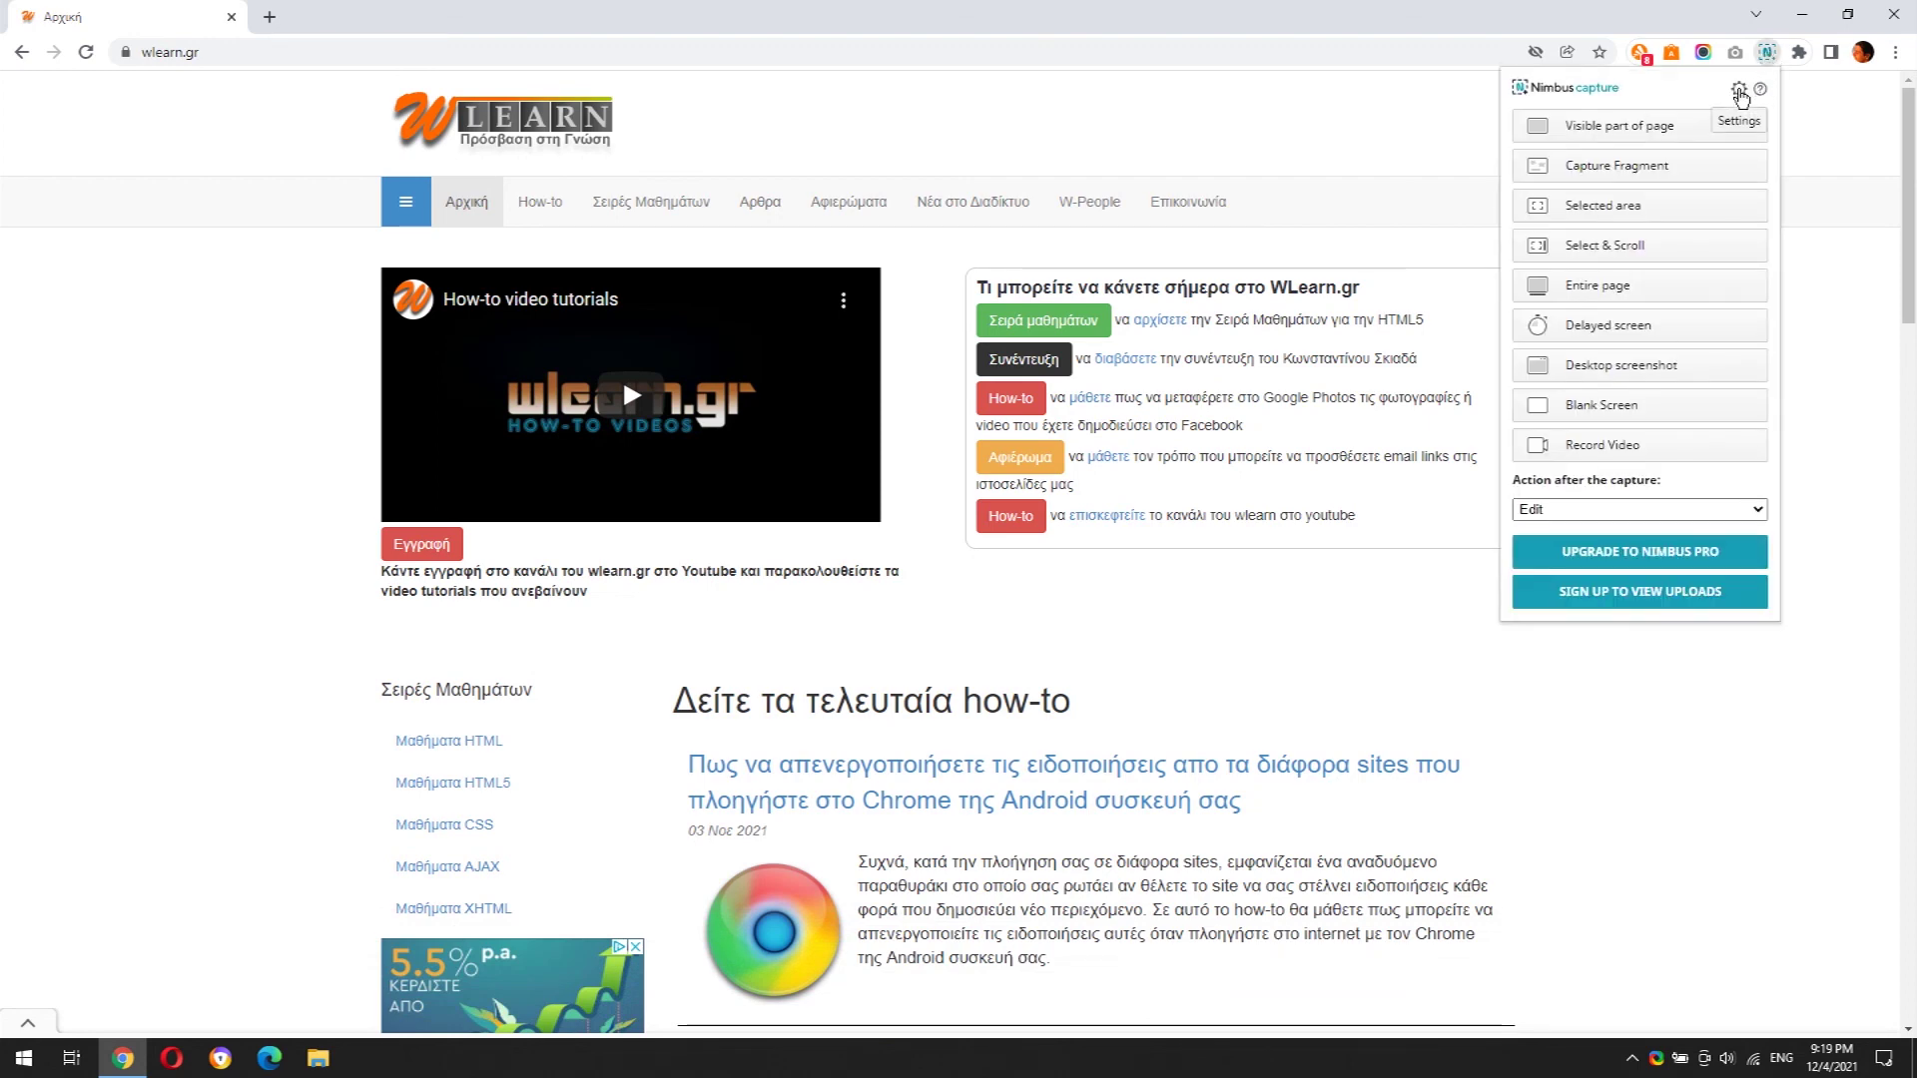
pyautogui.click(1742, 92)
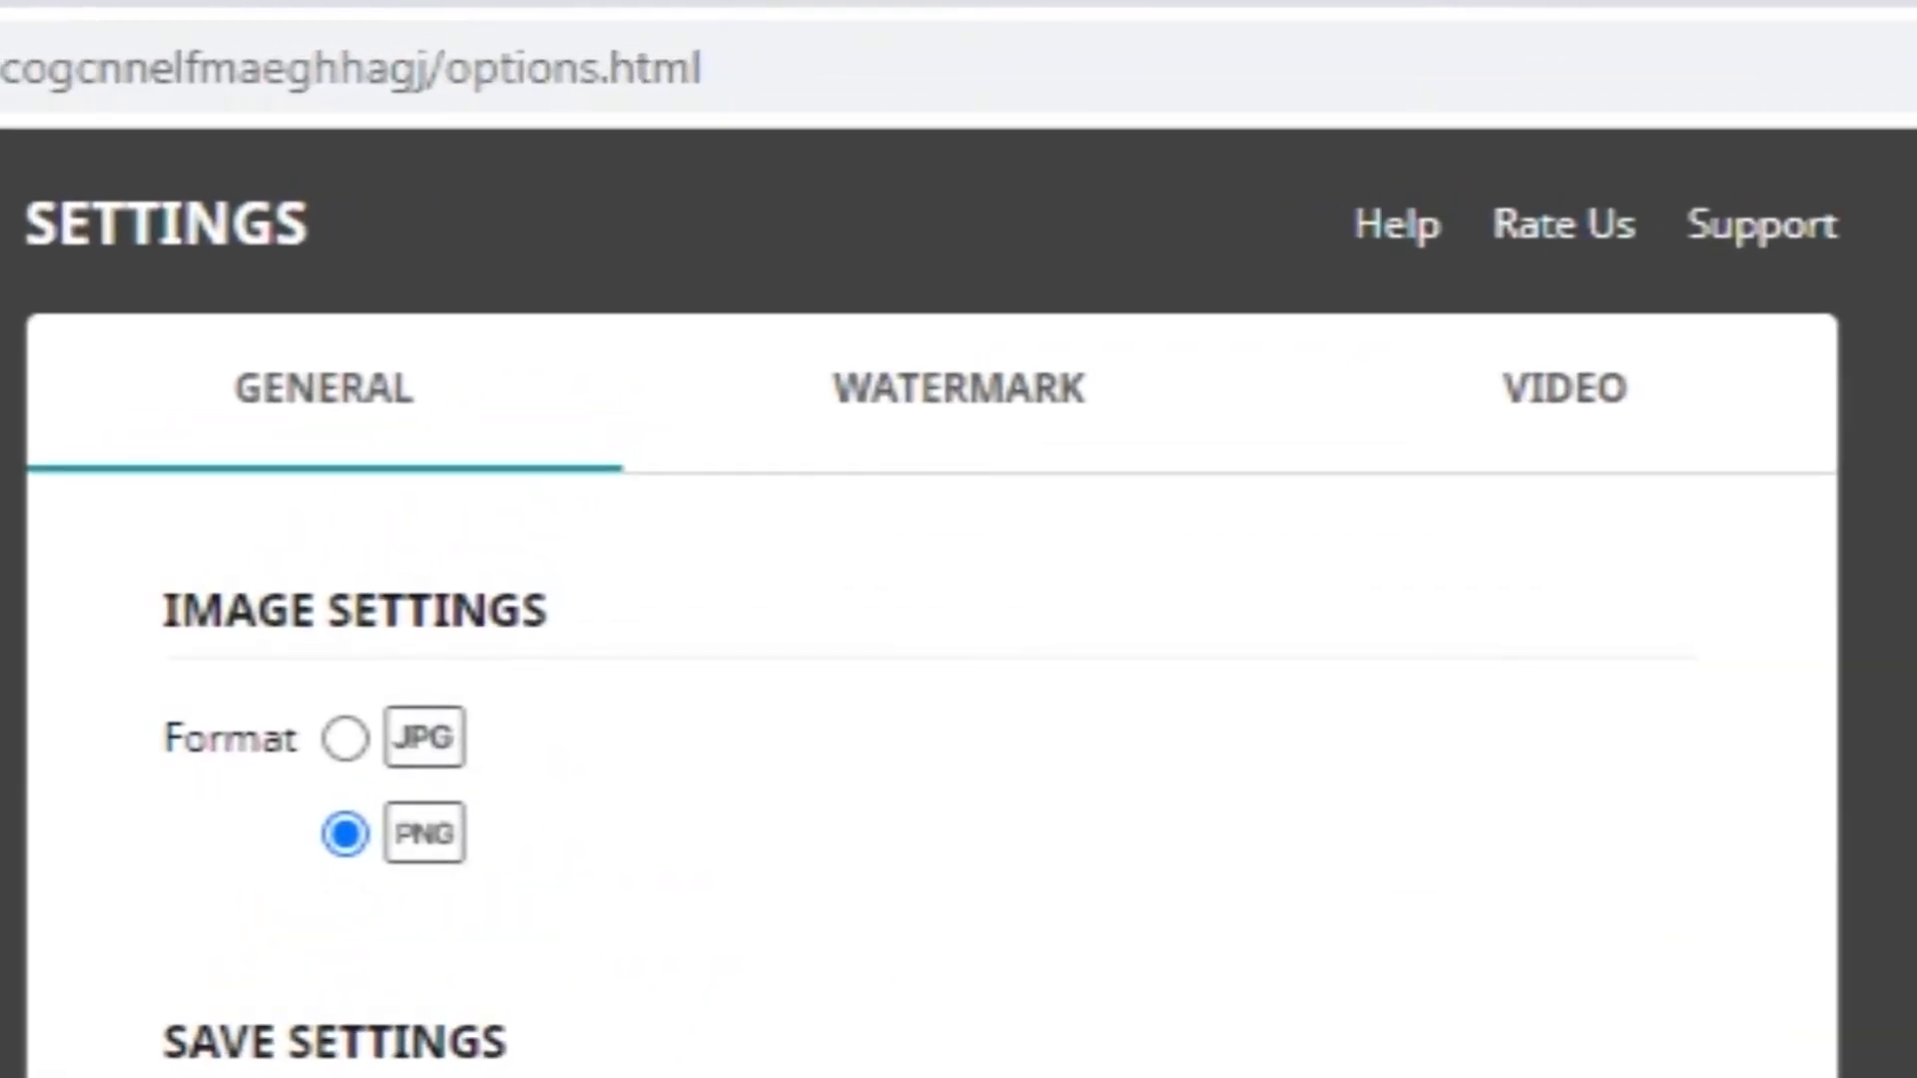
pyautogui.scroll(-1, 1854, 122)
pyautogui.scroll(-5, 933, 600)
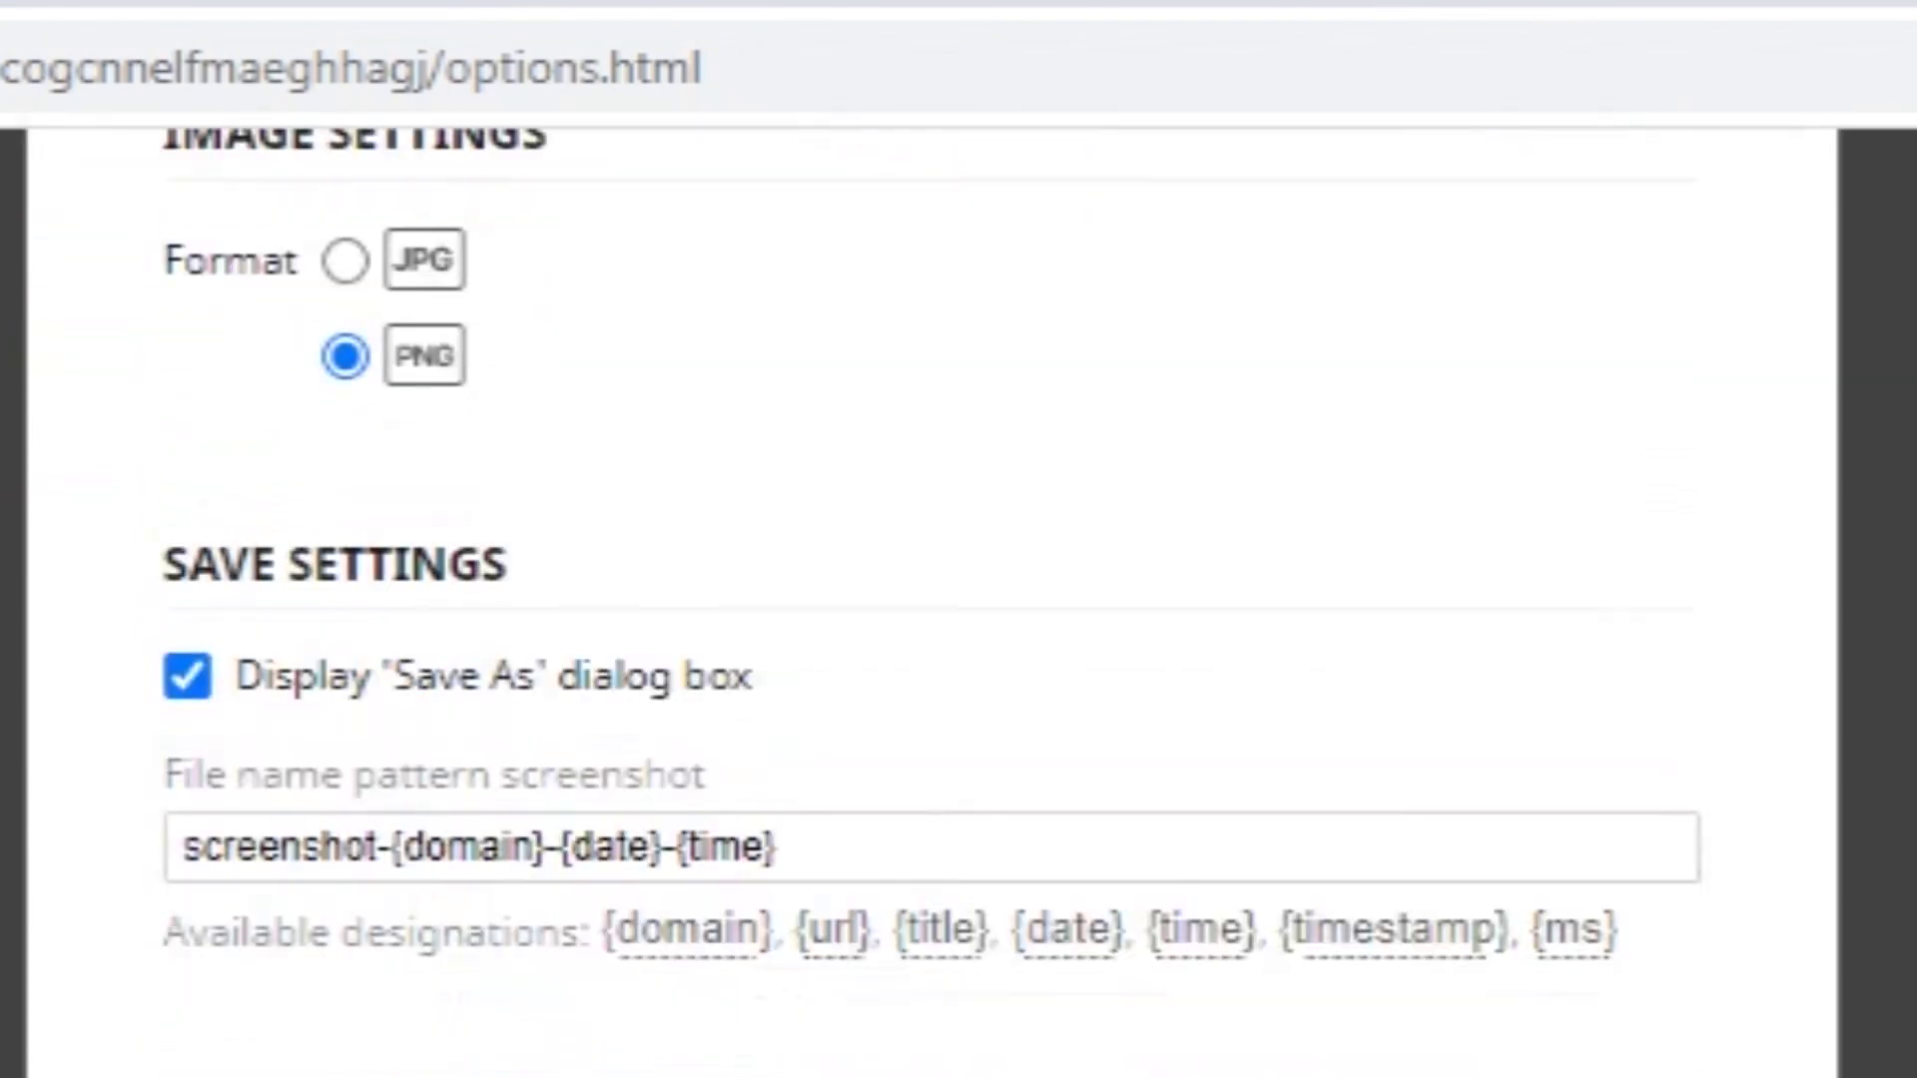
pyautogui.scroll(-6, 932, 599)
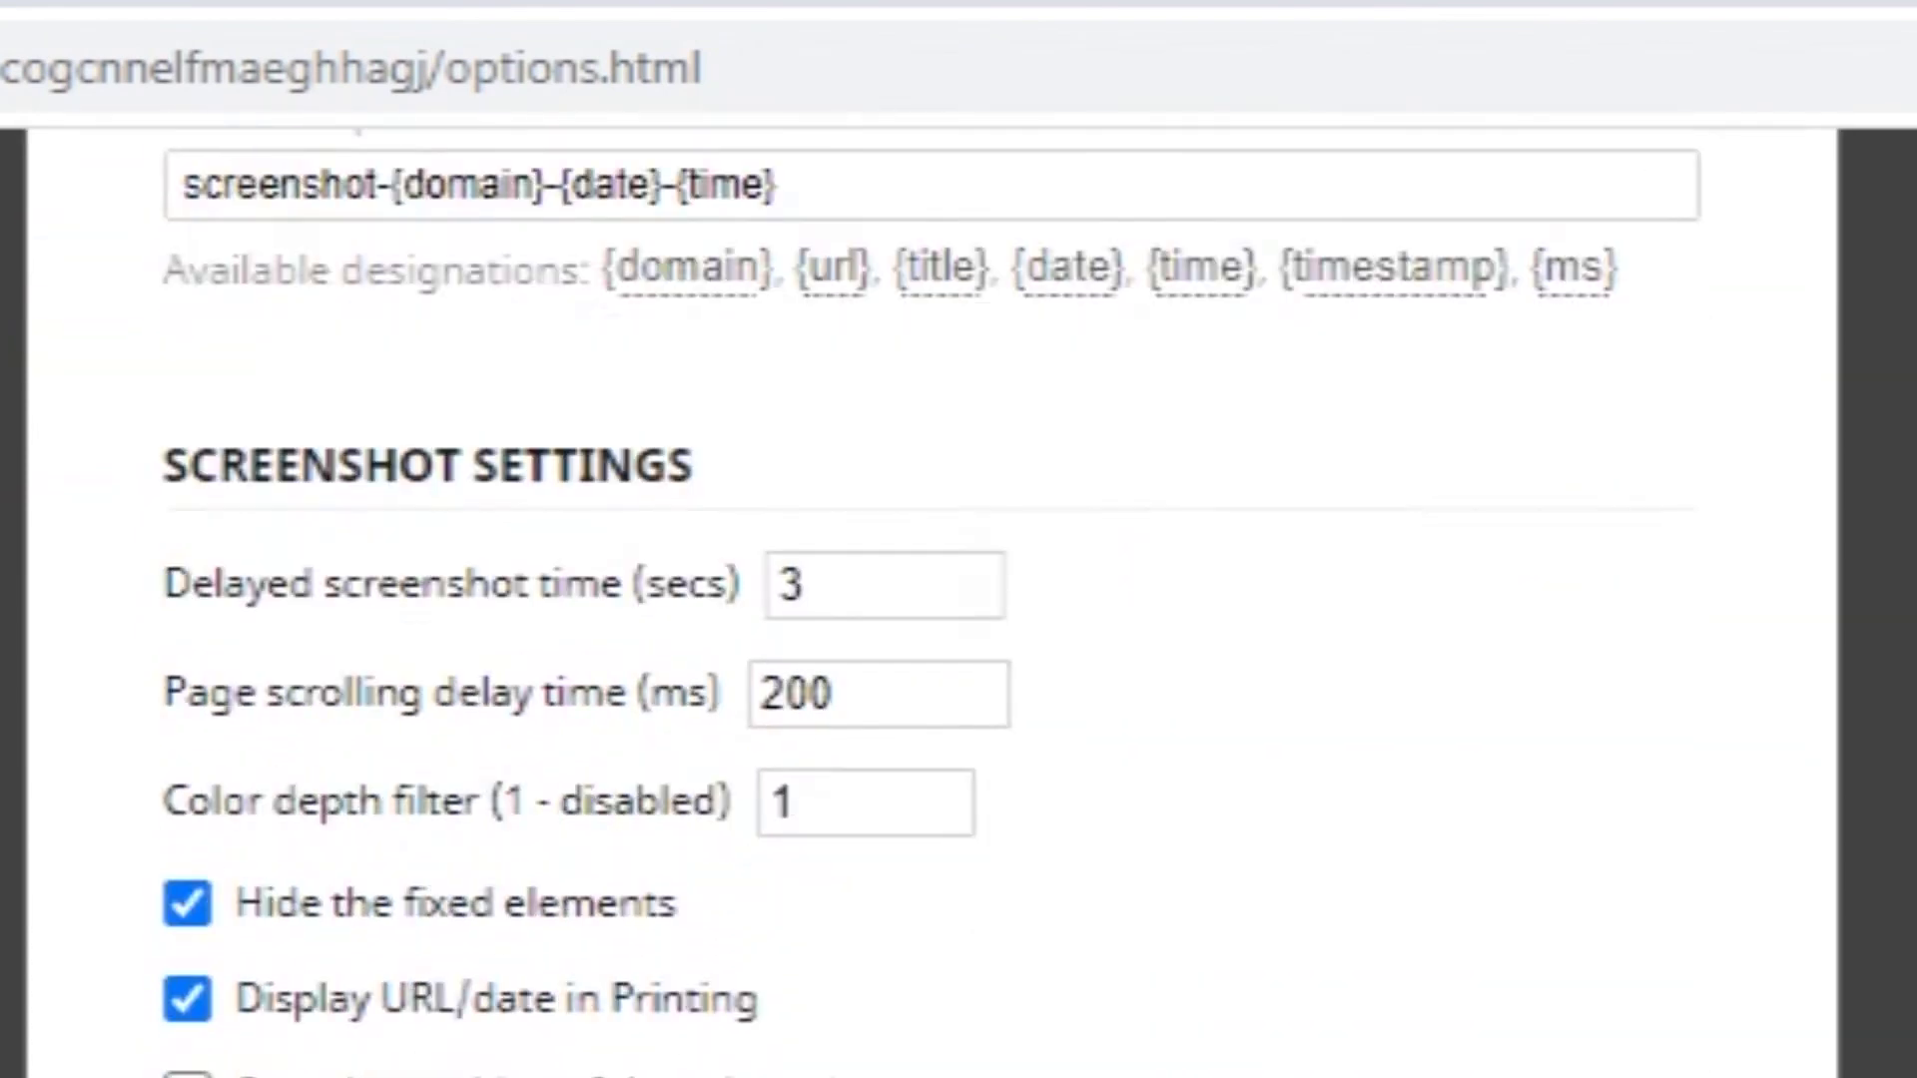
pyautogui.scroll(-8, 933, 599)
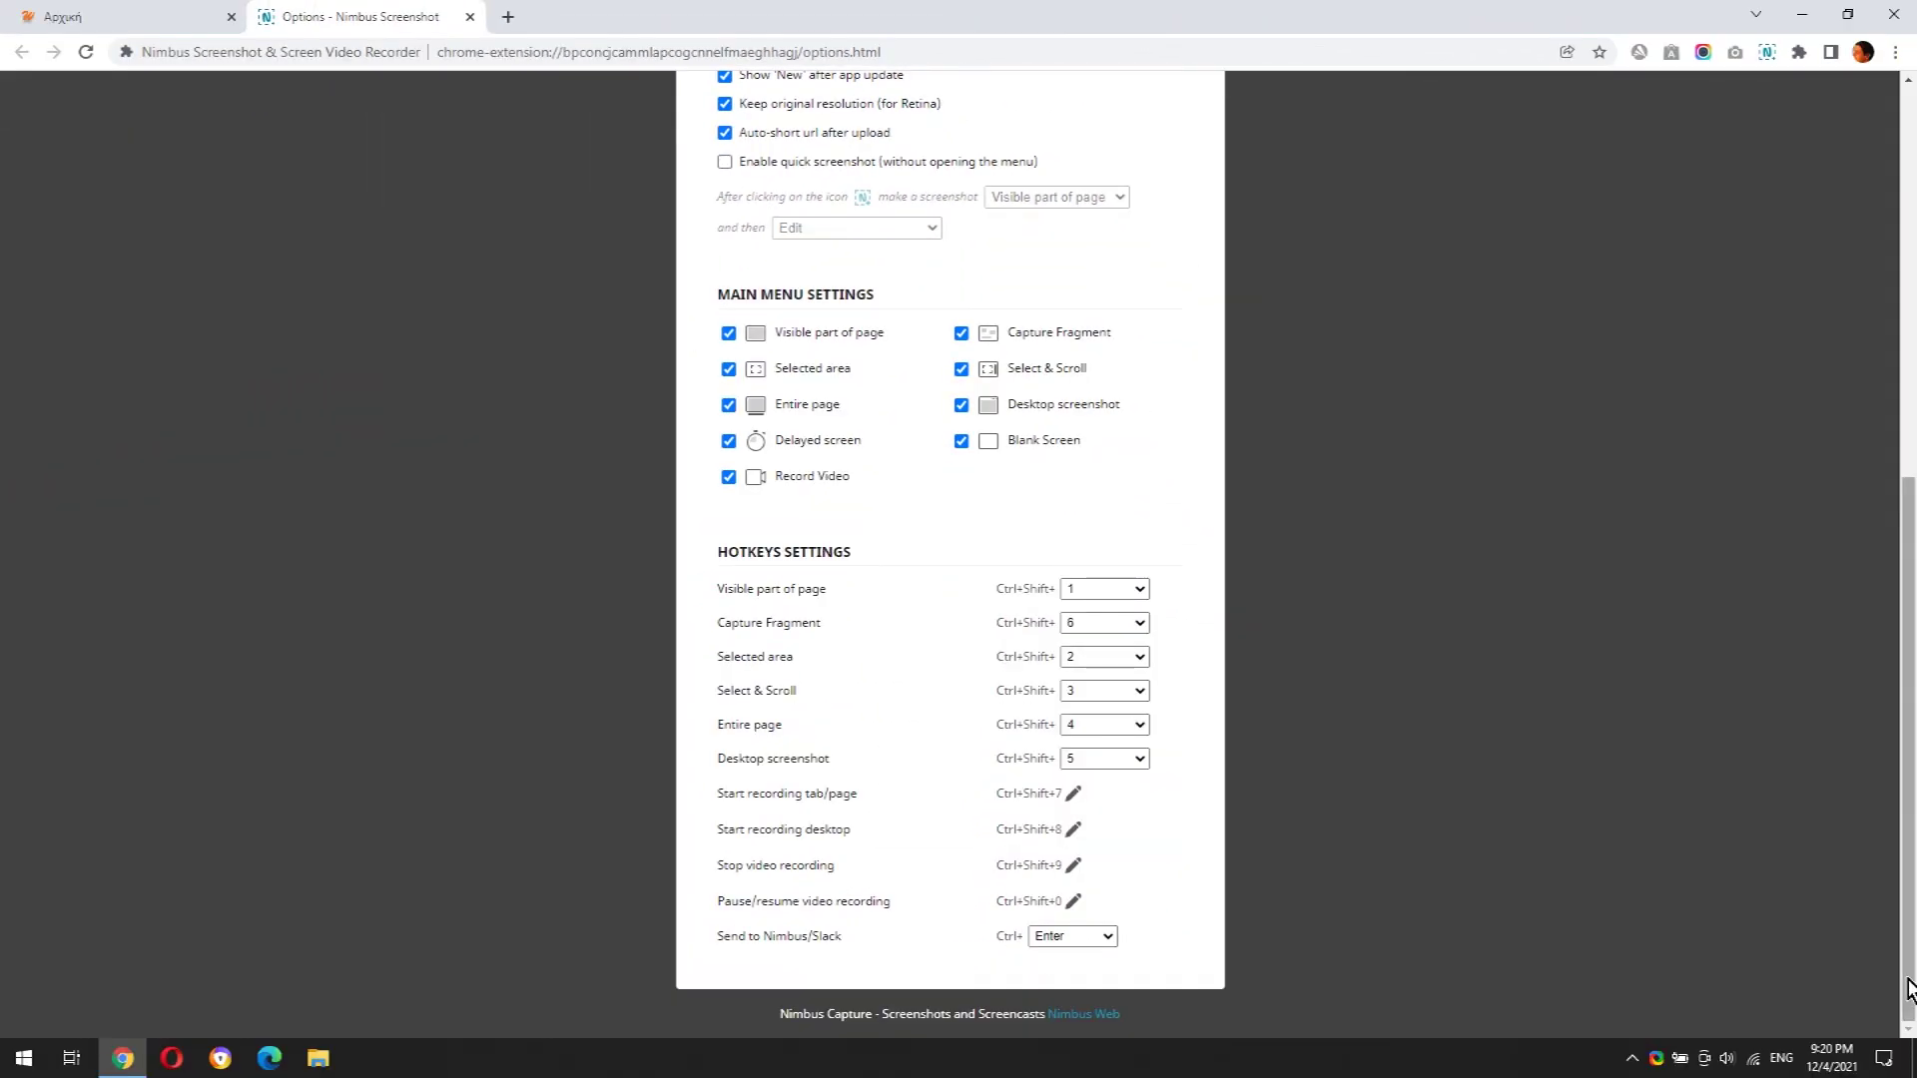
pyautogui.moveTo(1909, 989); pyautogui.dragTo(1909, 580)
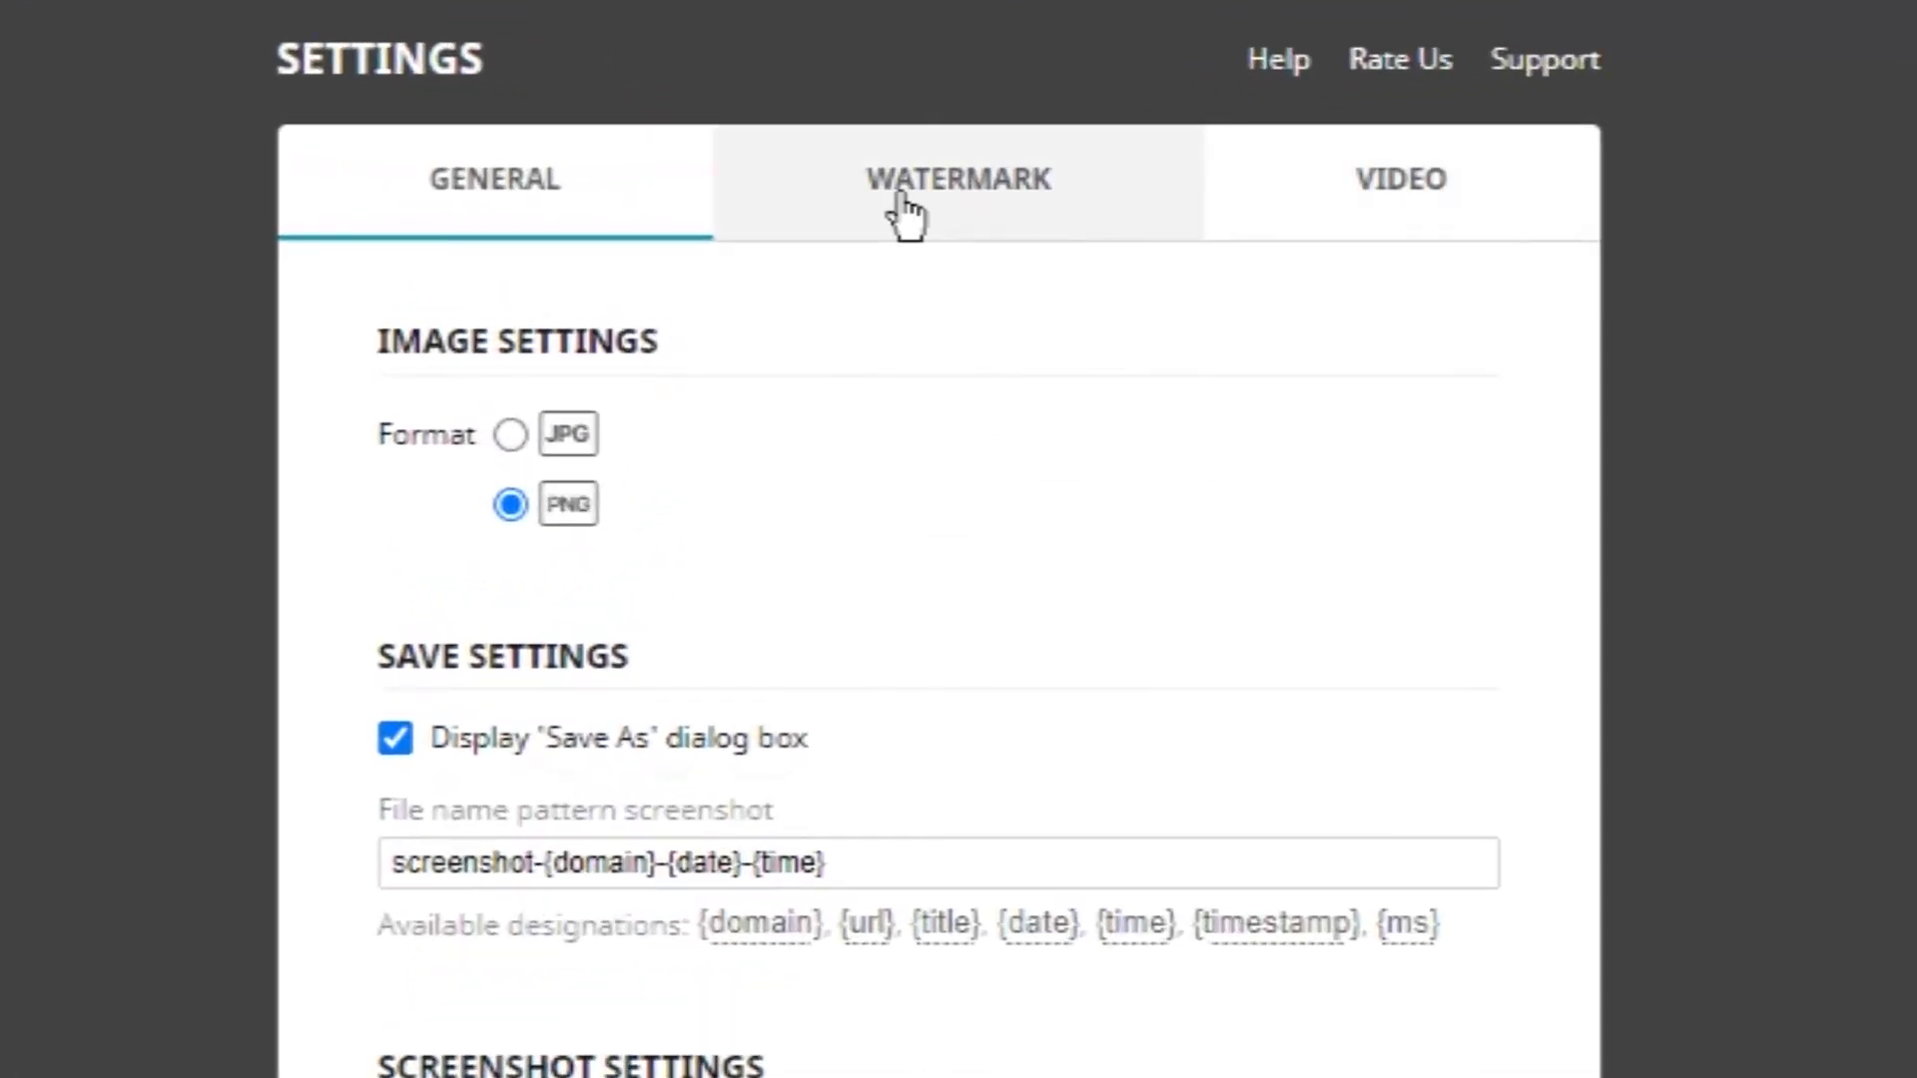
pyautogui.click(906, 210)
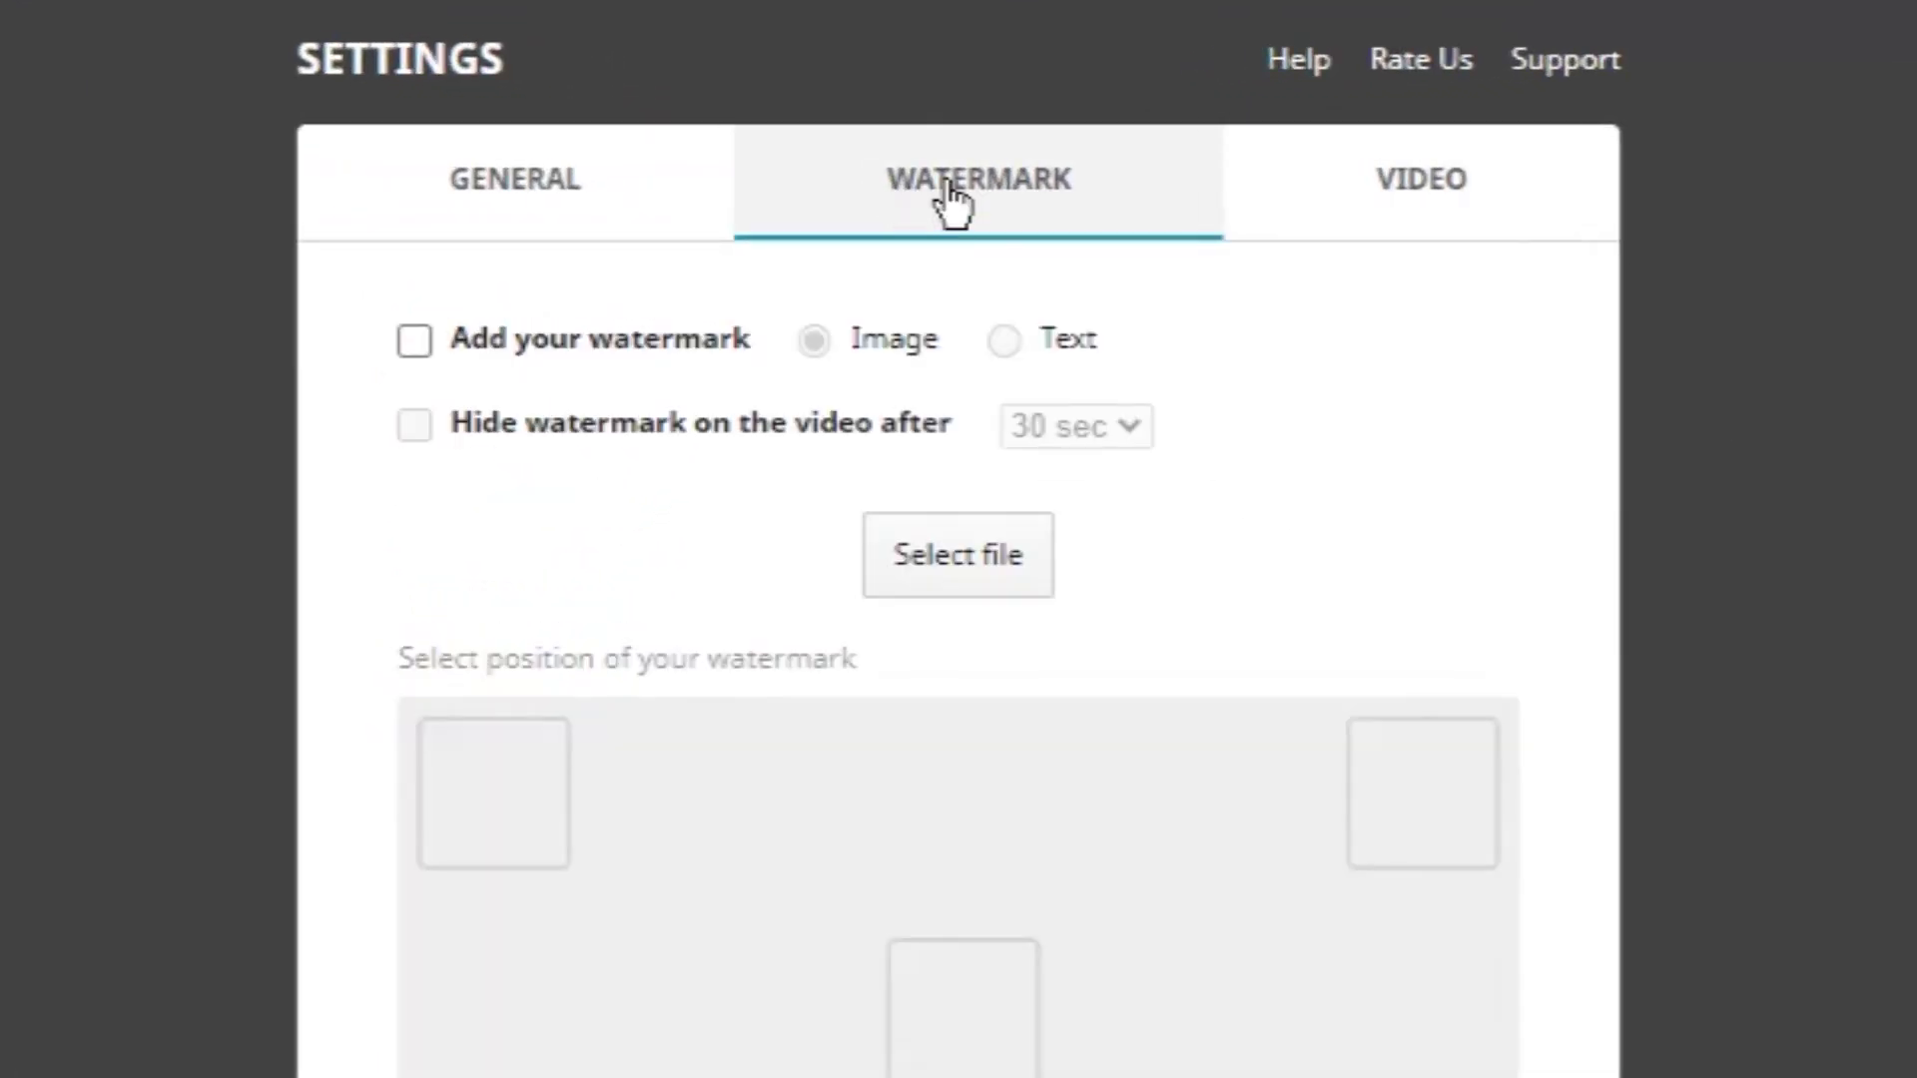
pyautogui.click(1383, 212)
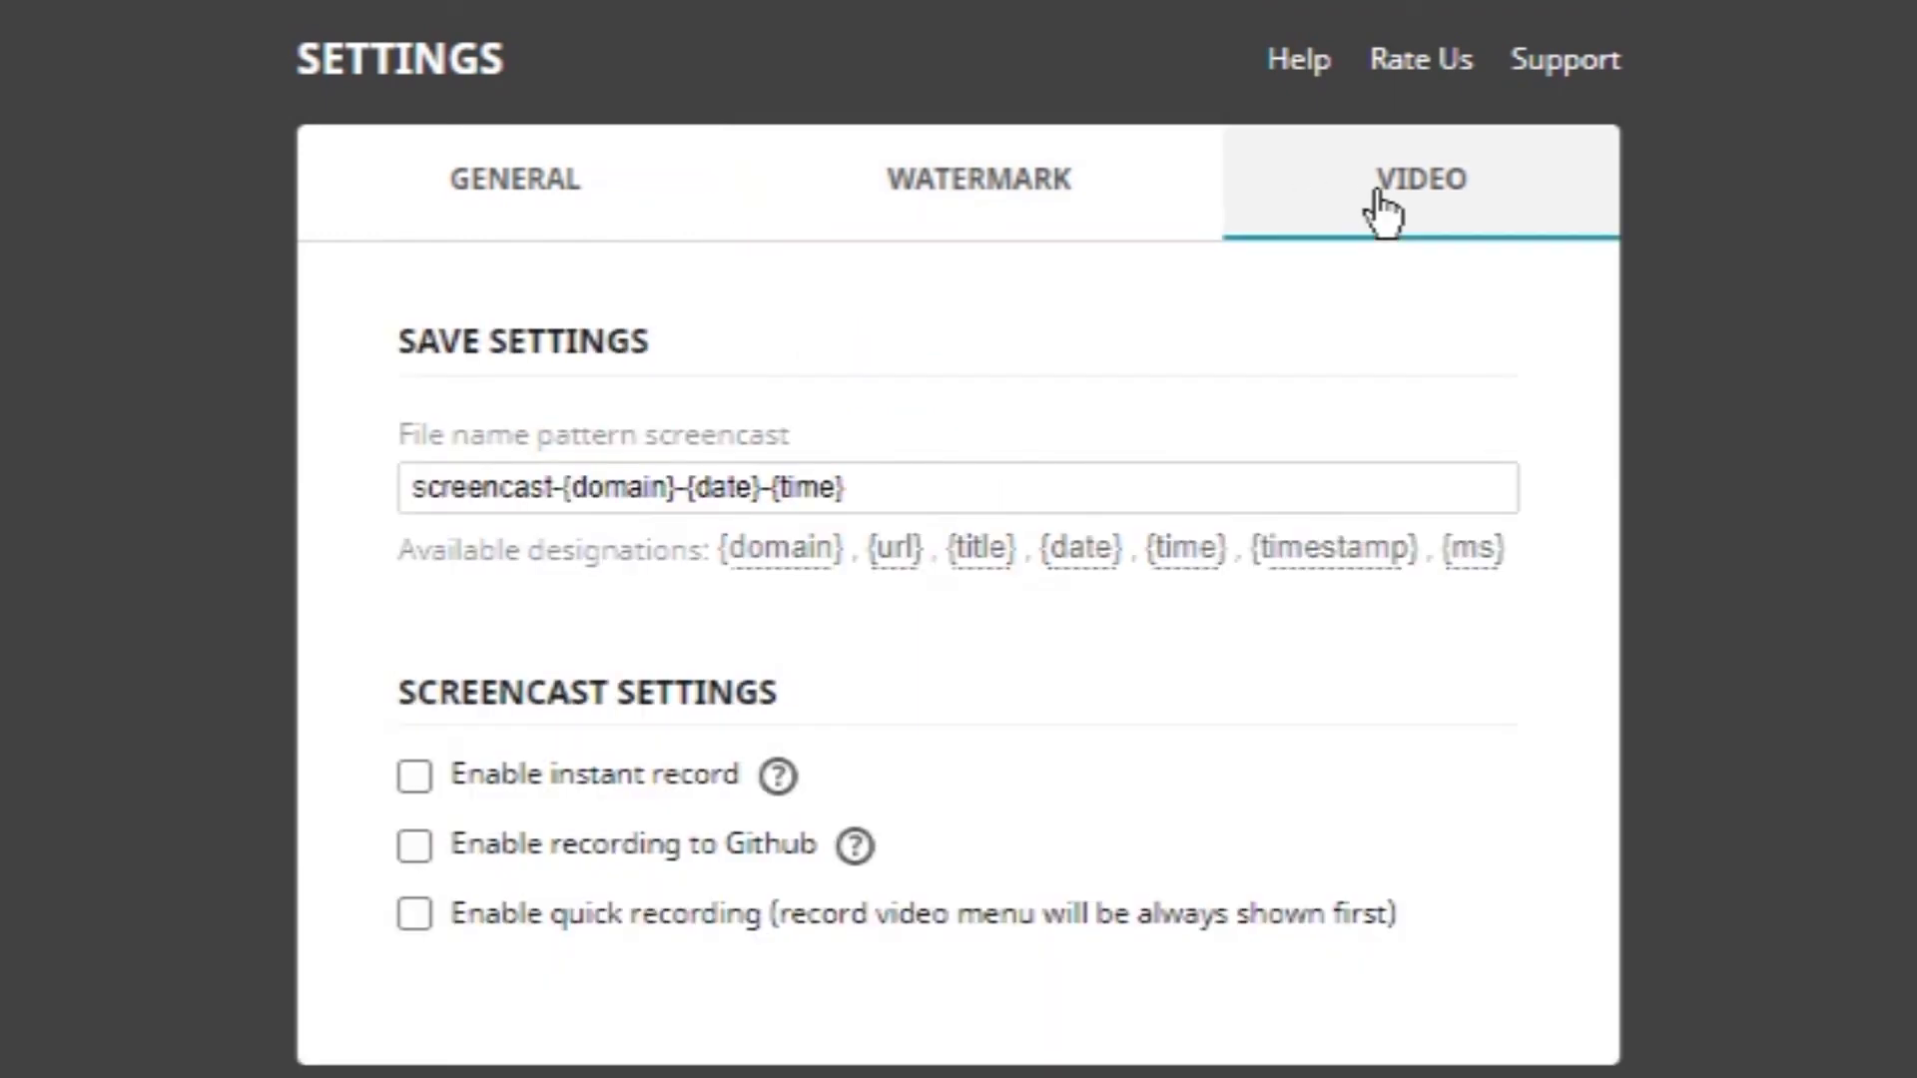